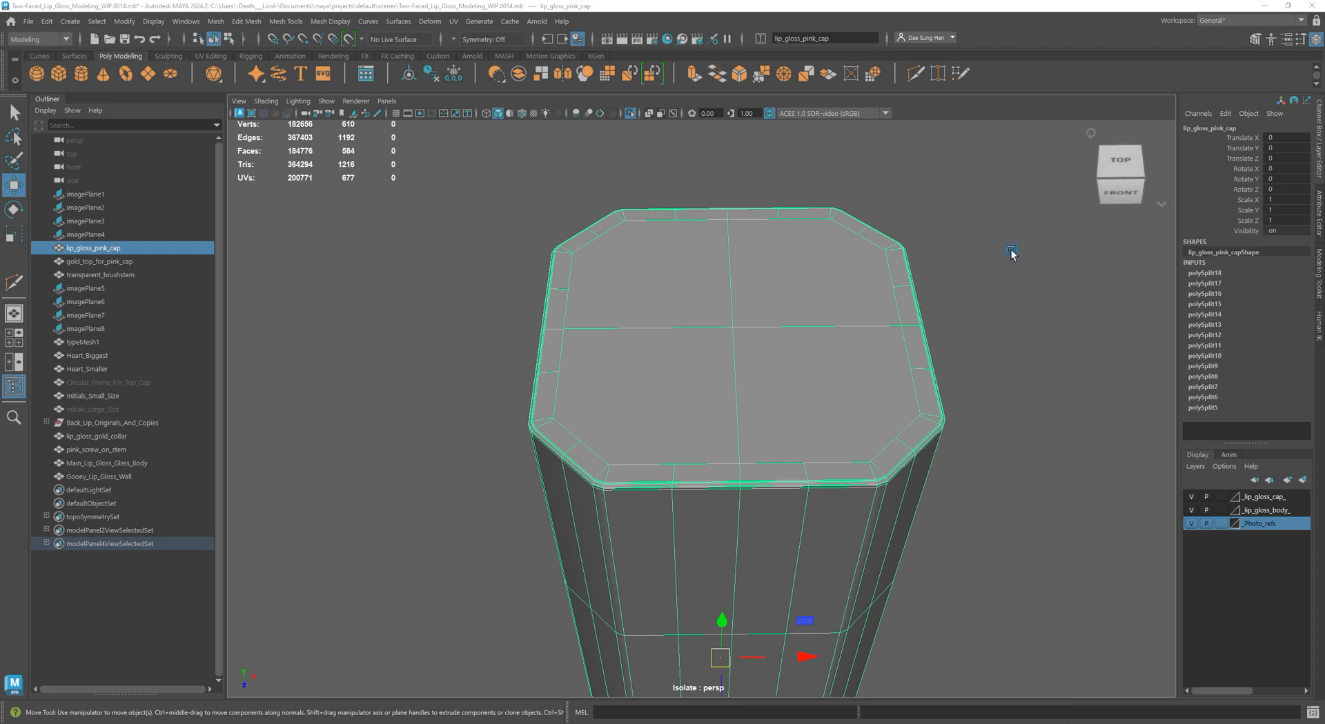
Examine the edge flow on the pink cap's top face and side walls from several angles
mouse_move(830, 483)
left_mouse_down("alt")
mouse_move(863, 476)
mouse_move(816, 467)
left_mouse_up("alt")
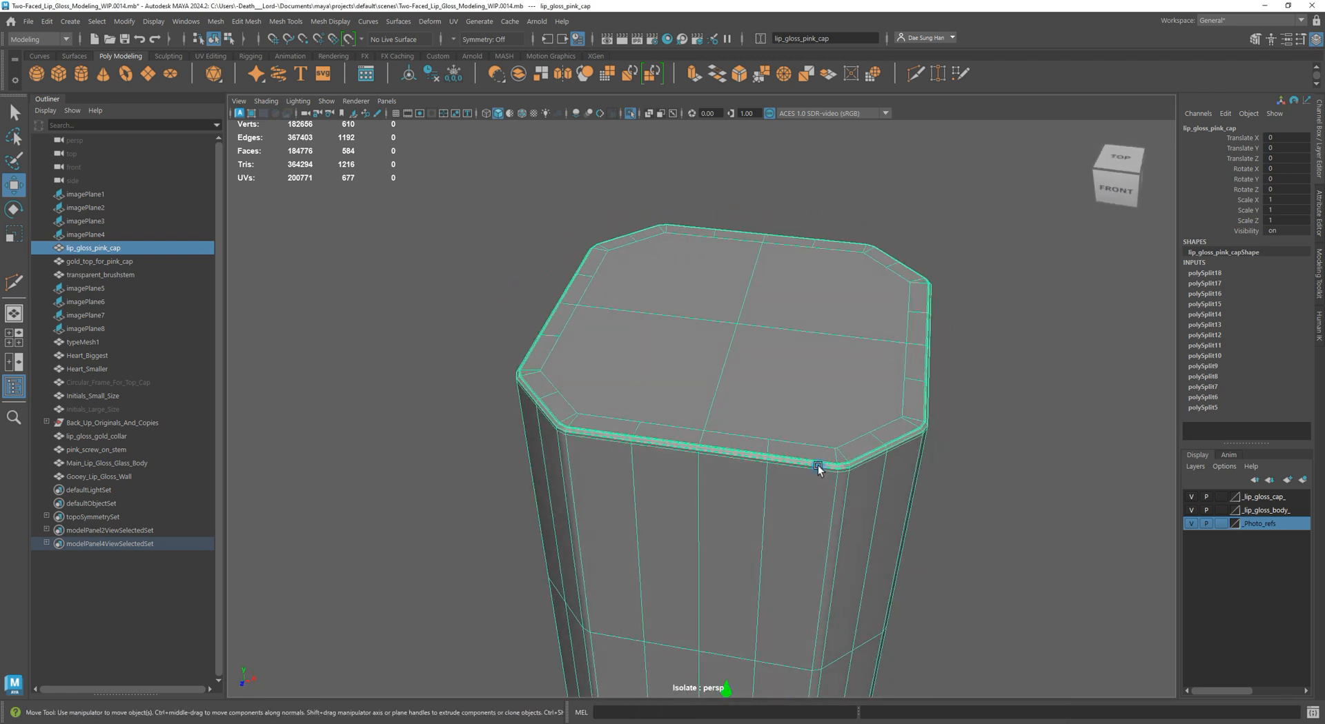
left_click_drag(713, 417, 837, 463, "alt")
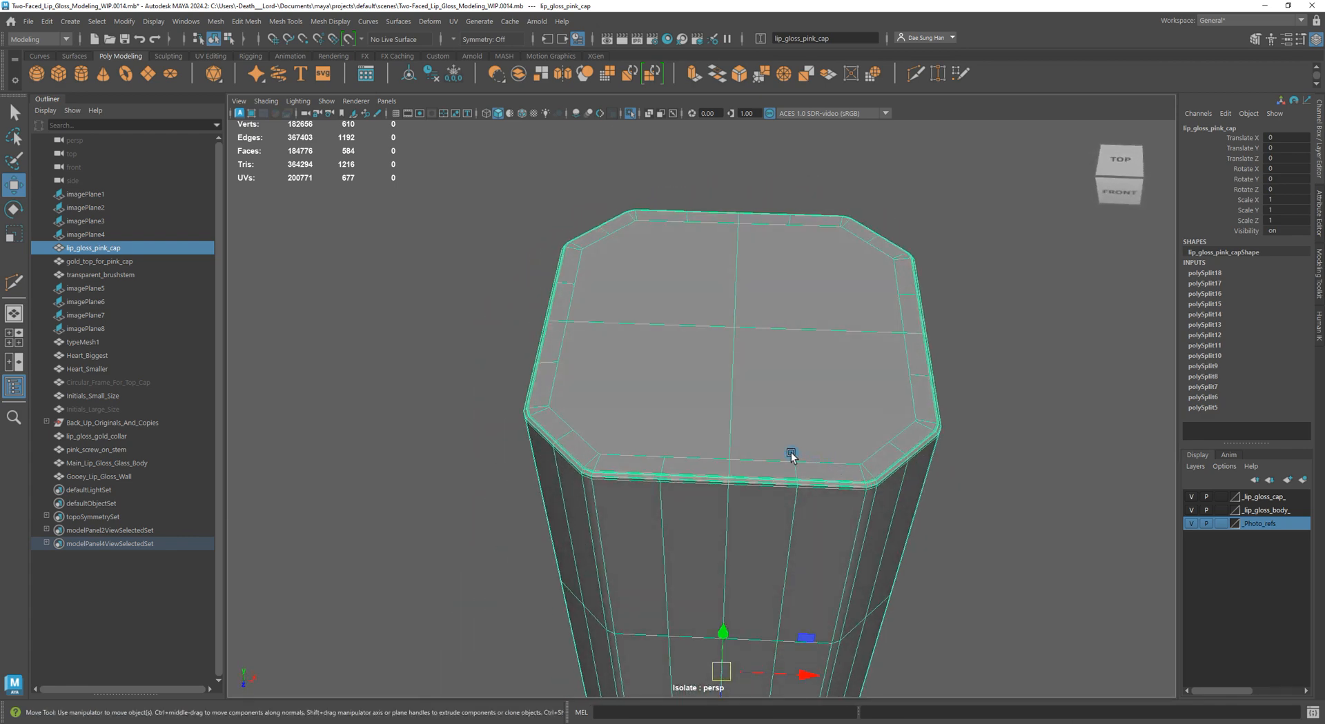
left_click_drag(921, 457, 766, 447, "alt")
scroll(818, 427, "down", 5)
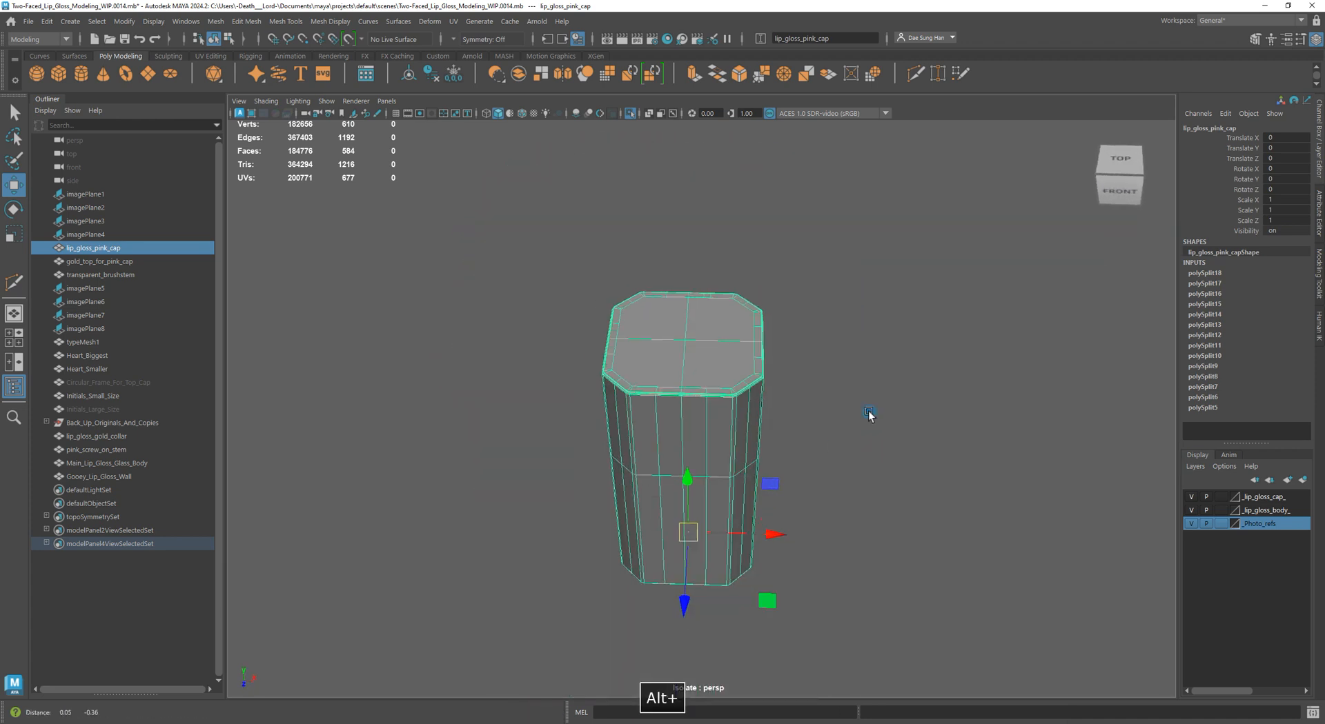
left_click(875, 359)
scroll(828, 326, "up", 1)
left_click_drag(828, 325, 696, 426, "alt")
left_click(722, 310)
key("f")
Highlight the added vertical edge loops around all flat sides and bevelled corners of the pink cap
right_click_drag(697, 427, 666, 235)
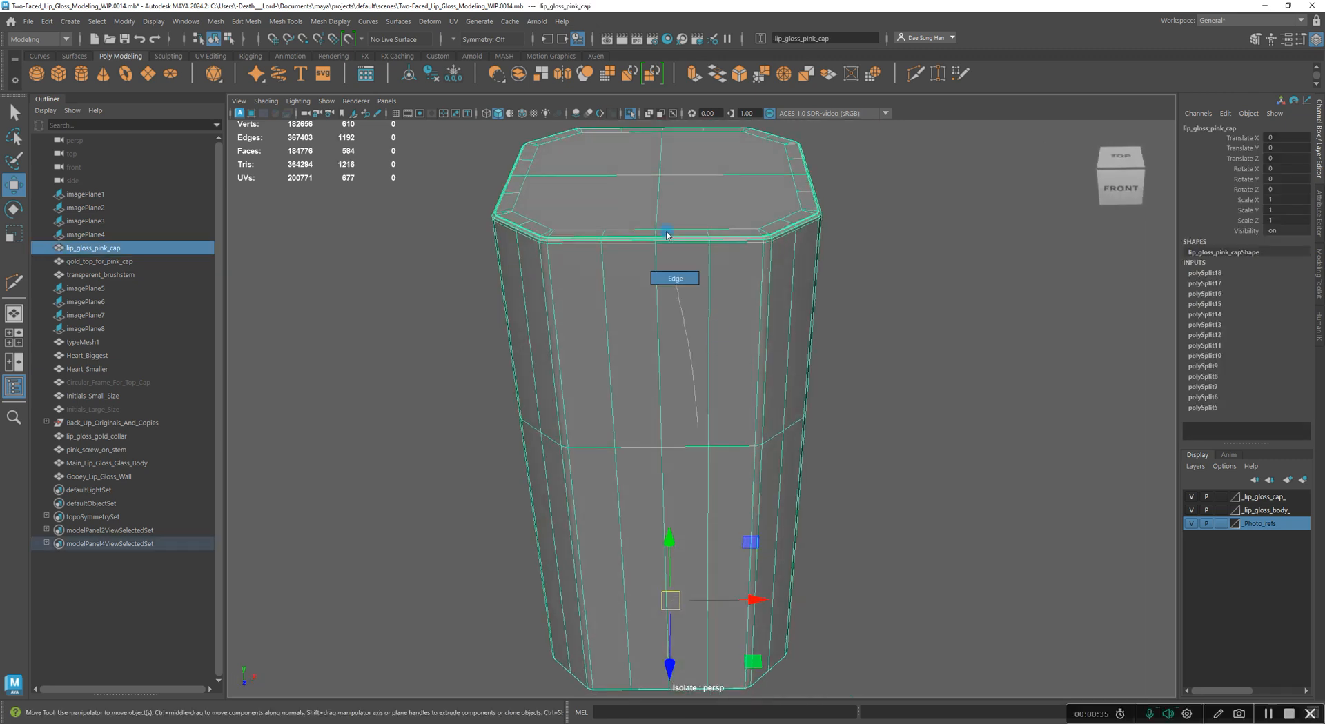
double_click(603, 287)
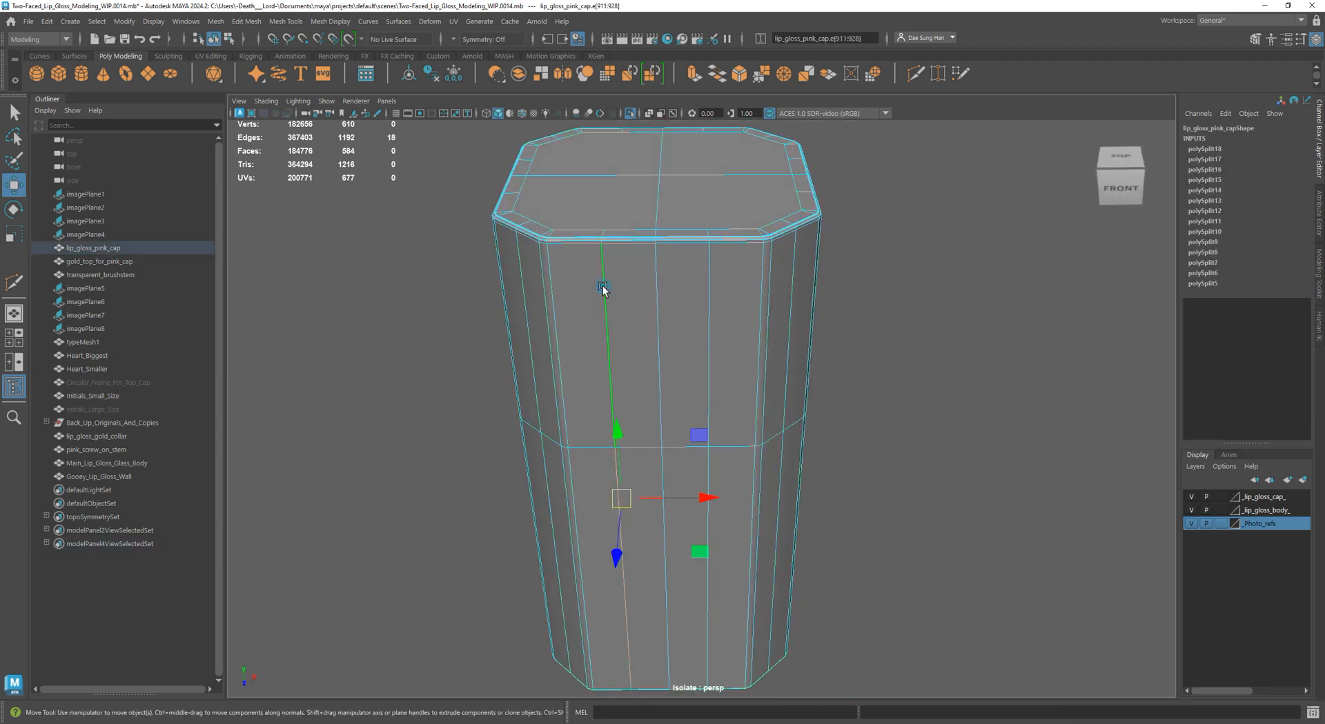
double_click(709, 276, "shift")
left_click_drag(714, 267, 738, 316, "alt")
double_click(738, 316, "shift")
left_click_drag(865, 347, 808, 334, "alt")
double_click(802, 328, "shift")
double_click(903, 313, "shift")
left_click_drag(1013, 335, 911, 343, "alt")
double_click(810, 338, "shift")
left_click_drag(810, 338, 873, 342, "alt")
double_click(869, 343, "shift")
double_click(971, 312, "shift")
left_click_drag(1033, 330, 888, 313, "alt")
double_click(1030, 243, "shift")
double_click(922, 241, "shift")
double_click(921, 242, "shift")
left_click_drag(935, 241, 842, 361, "alt")
double_click(937, 266, "shift")
key("q")
Examine how the highlighted edge loops run across the cap's top border, corners and side walls
middle_click_drag(790, 325, 933, 352, "alt")
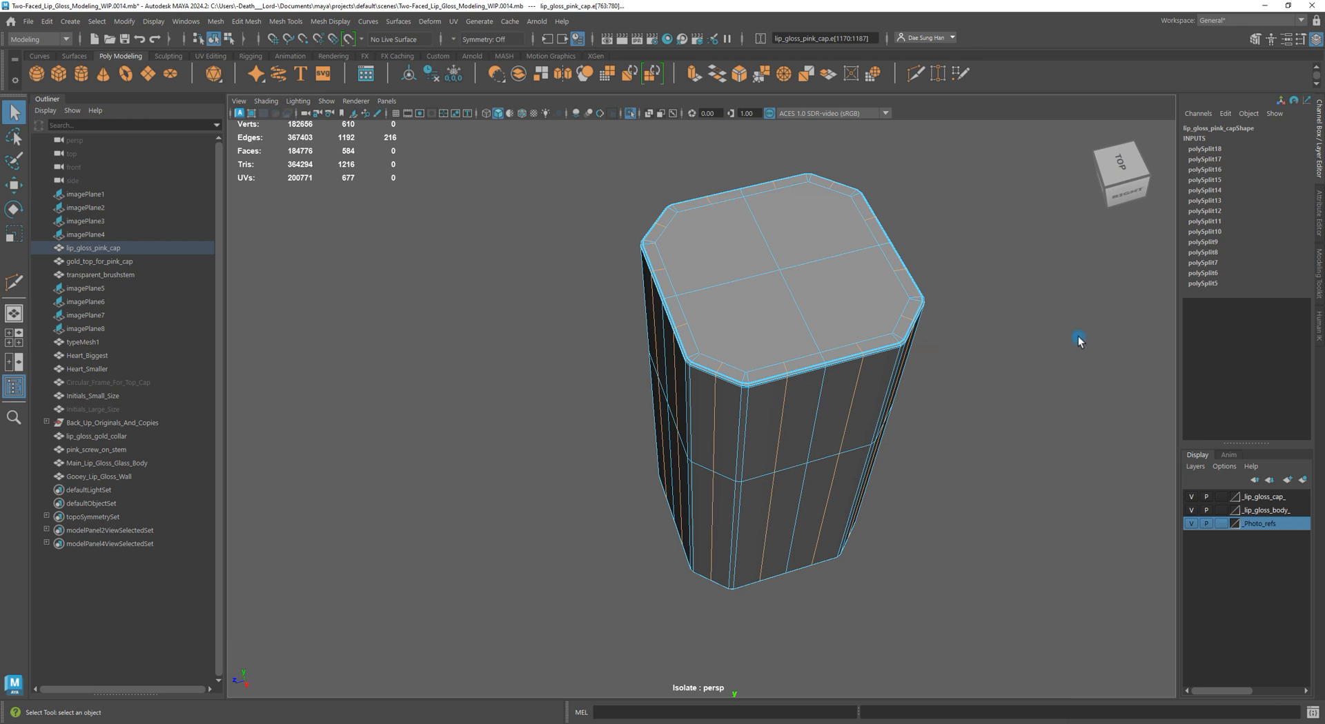
right_click_drag(876, 333, 782, 472, "alt")
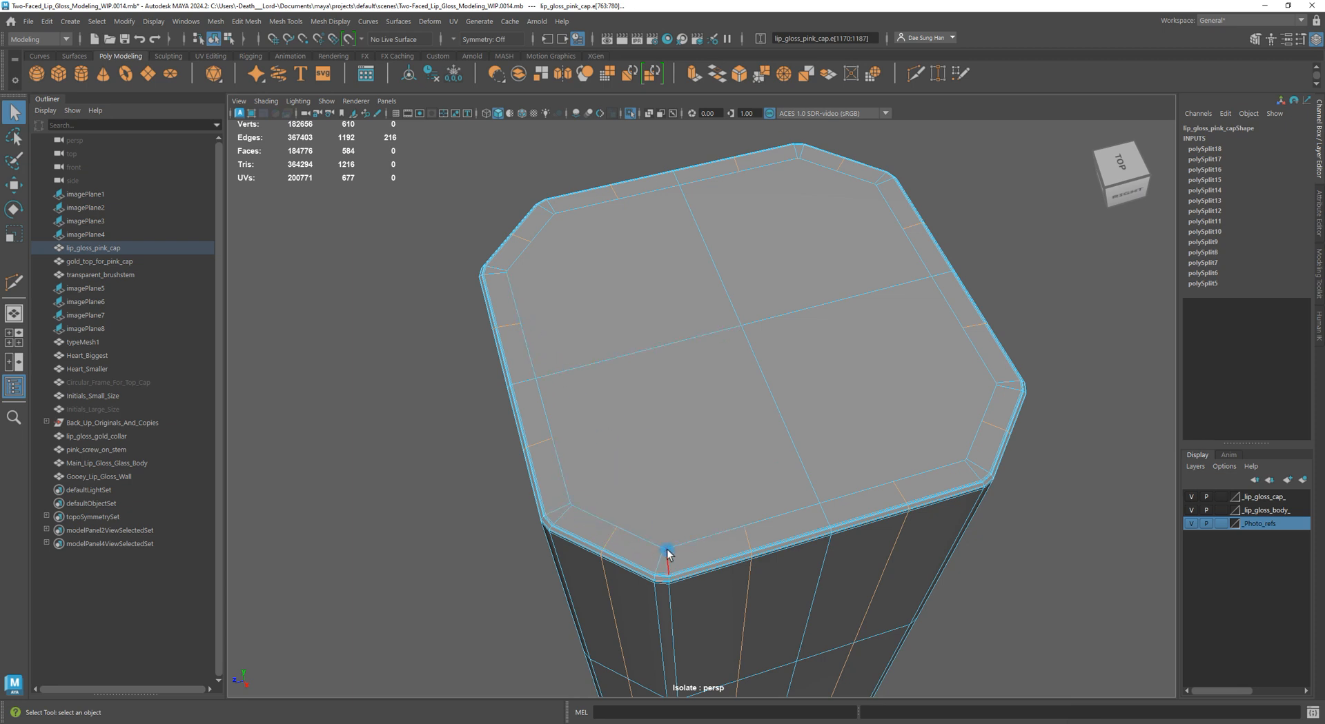
left_click_drag(1000, 367, 664, 368, "alt")
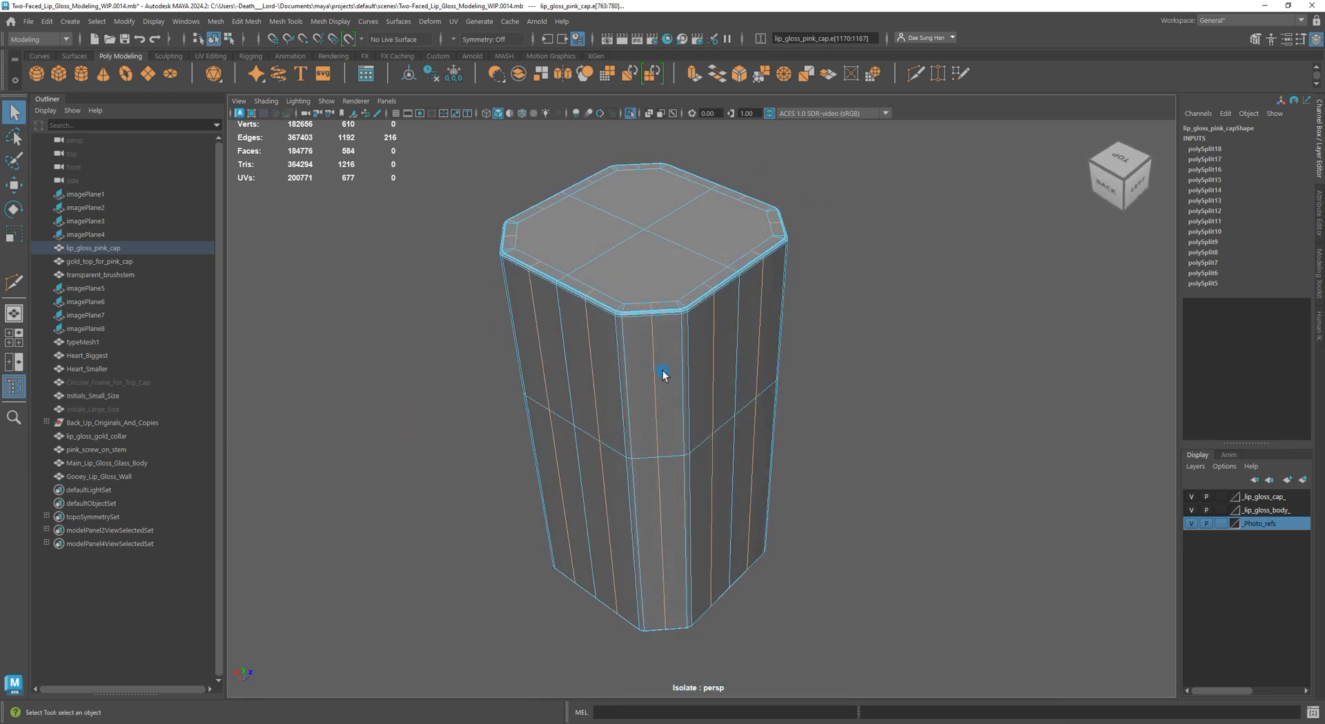
middle_click_drag(663, 368, 754, 387, "alt")
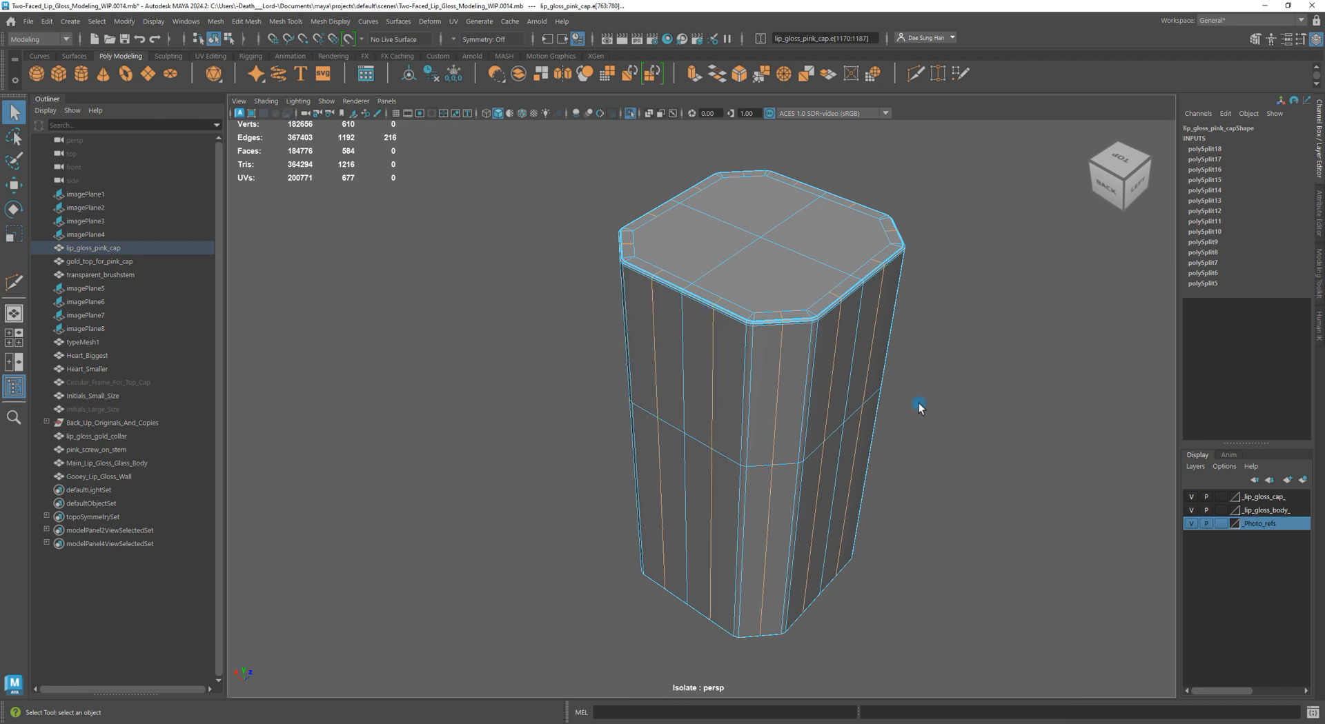
left_click_drag(1077, 473, 660, 356, "alt")
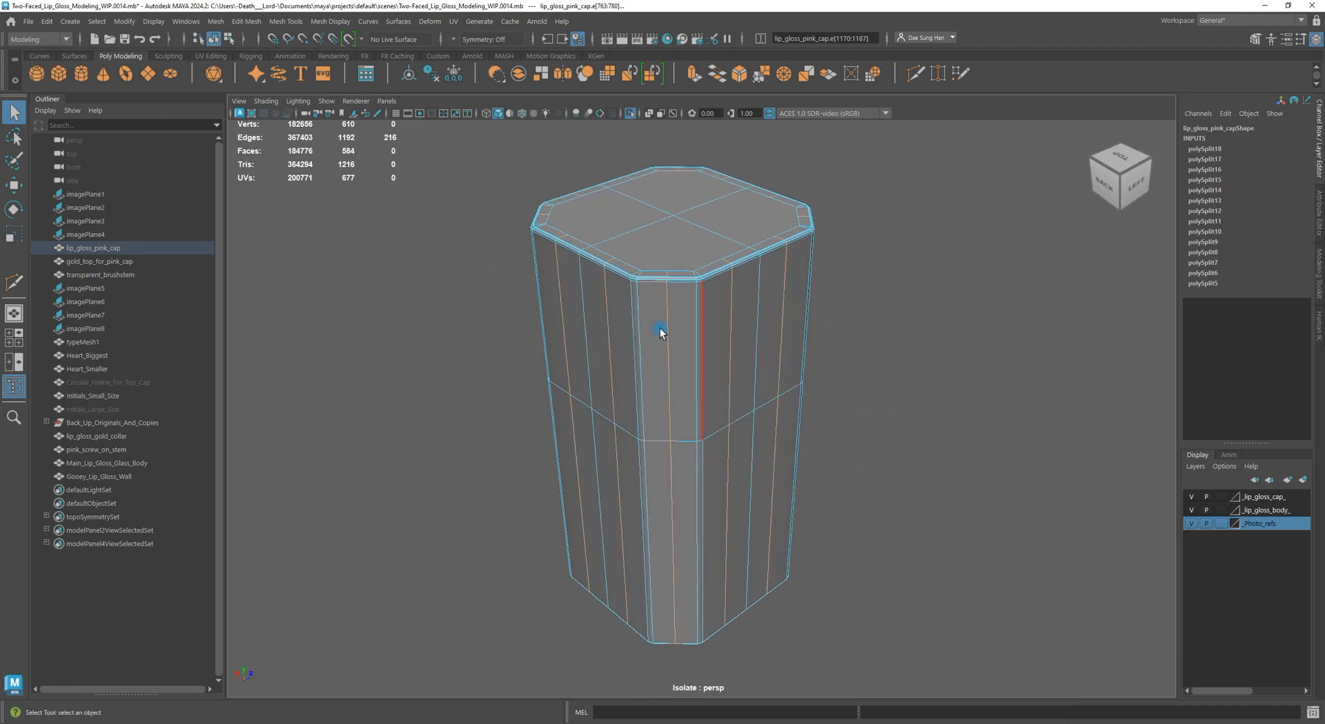
left_click_drag(594, 357, 752, 360, "alt")
left_click_drag(599, 414, 727, 400, "alt")
middle_click_drag(729, 339, 733, 410, "alt")
right_click_drag(733, 410, 764, 452, "alt")
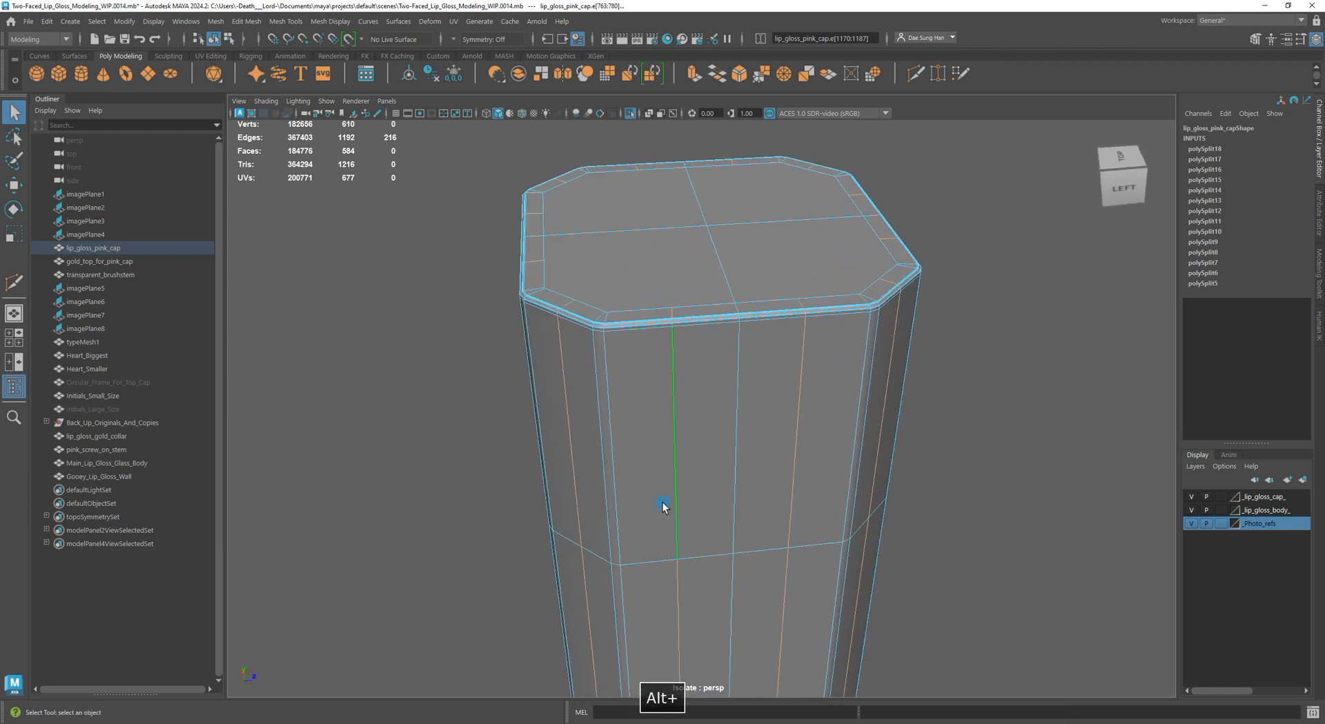
right_click_drag(967, 550, 950, 521, "alt")
middle_click_drag(950, 521, 937, 474, "alt")
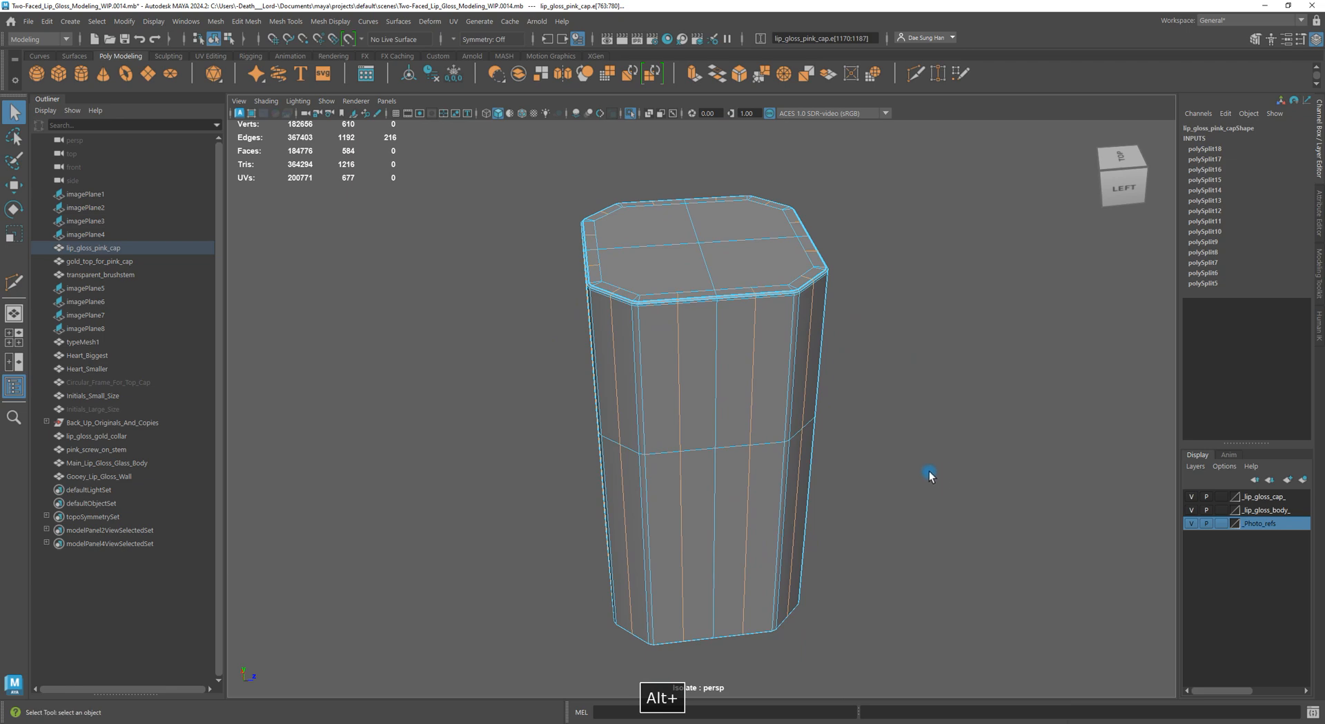
left_click_drag(905, 465, 739, 393, "alt")
Preview the pink cap in smoothed display, inspect it from all around, and return to the unsmoothed mesh
key("3")
left_click(955, 319)
left_click_drag(955, 318, 677, 255, "alt")
left_click_drag(760, 301, 704, 363, "alt")
left_click(711, 366)
left_click_drag(894, 381, 861, 306, "alt")
middle_click_drag(861, 307, 896, 466, "alt")
key("1")
Inspect the rim and inner walls at the cap's open bottom end
left_click_drag(766, 425, 751, 407, "alt")
right_click_drag(750, 408, 895, 467, "alt")
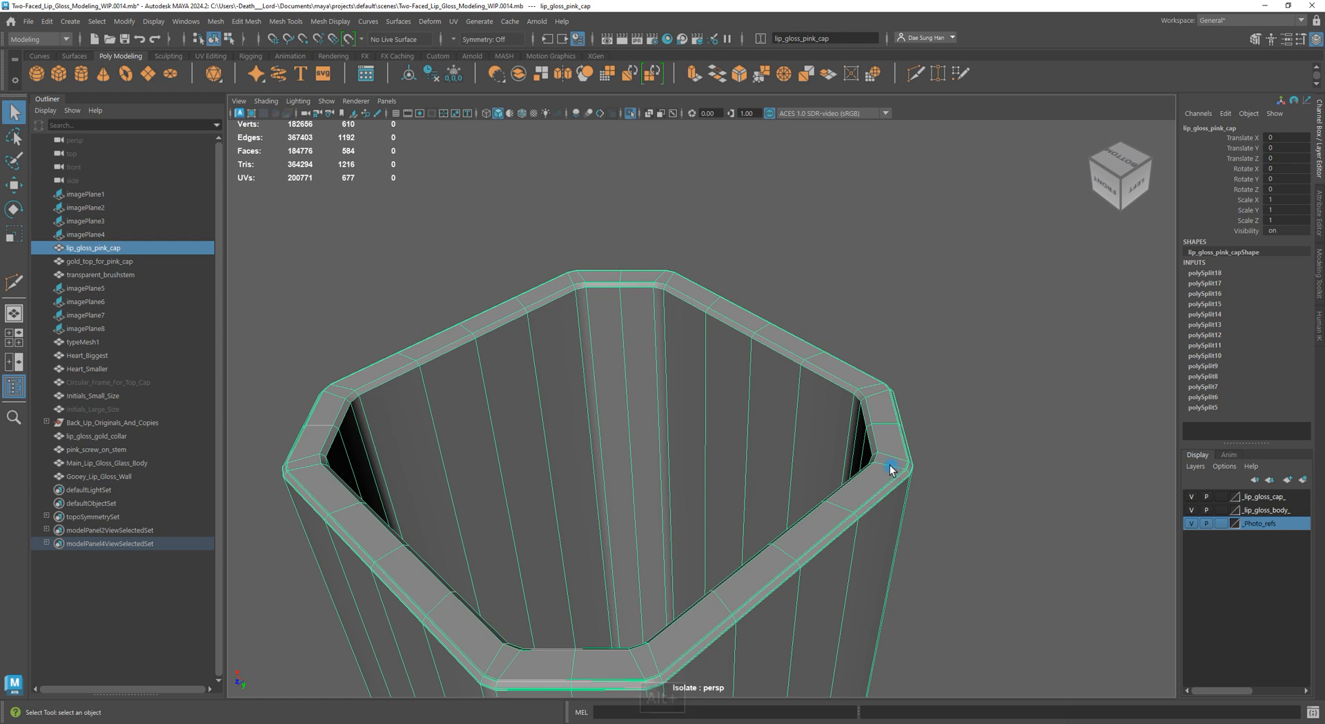
right_click_drag(779, 414, 867, 516, "alt")
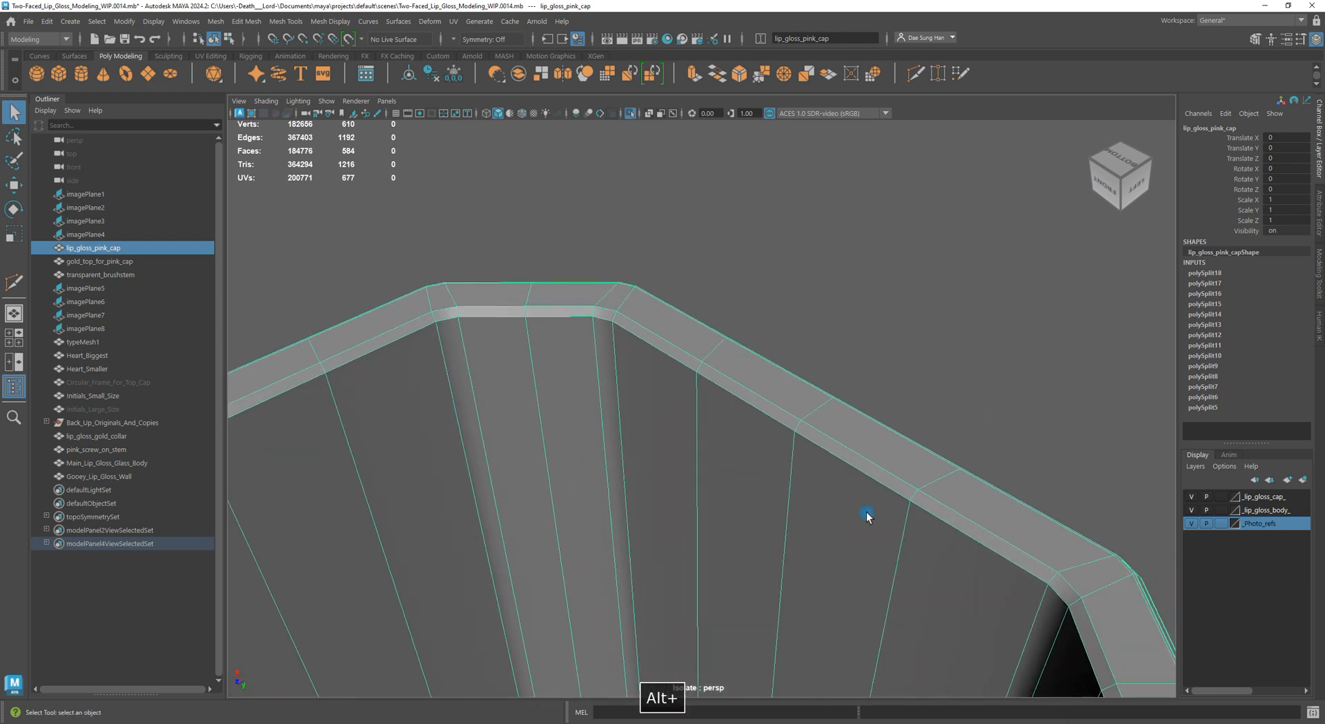
left_click_drag(867, 516, 926, 513, "alt")
middle_click_drag(1000, 619, 722, 420, "alt")
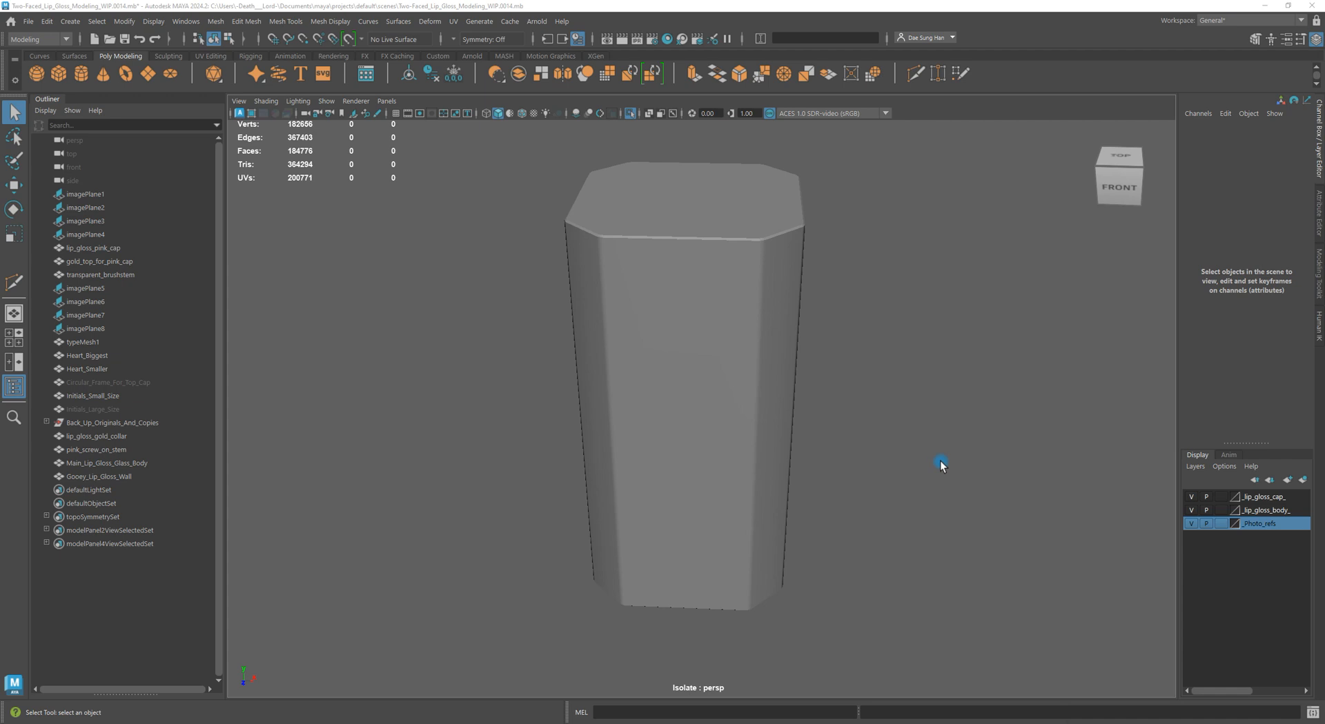
Delete the construction history of the lip_gloss_pink_cap object
left_click(745, 385)
left_click_drag(754, 354, 828, 373, "alt")
right_click_drag(828, 373, 741, 406, "alt")
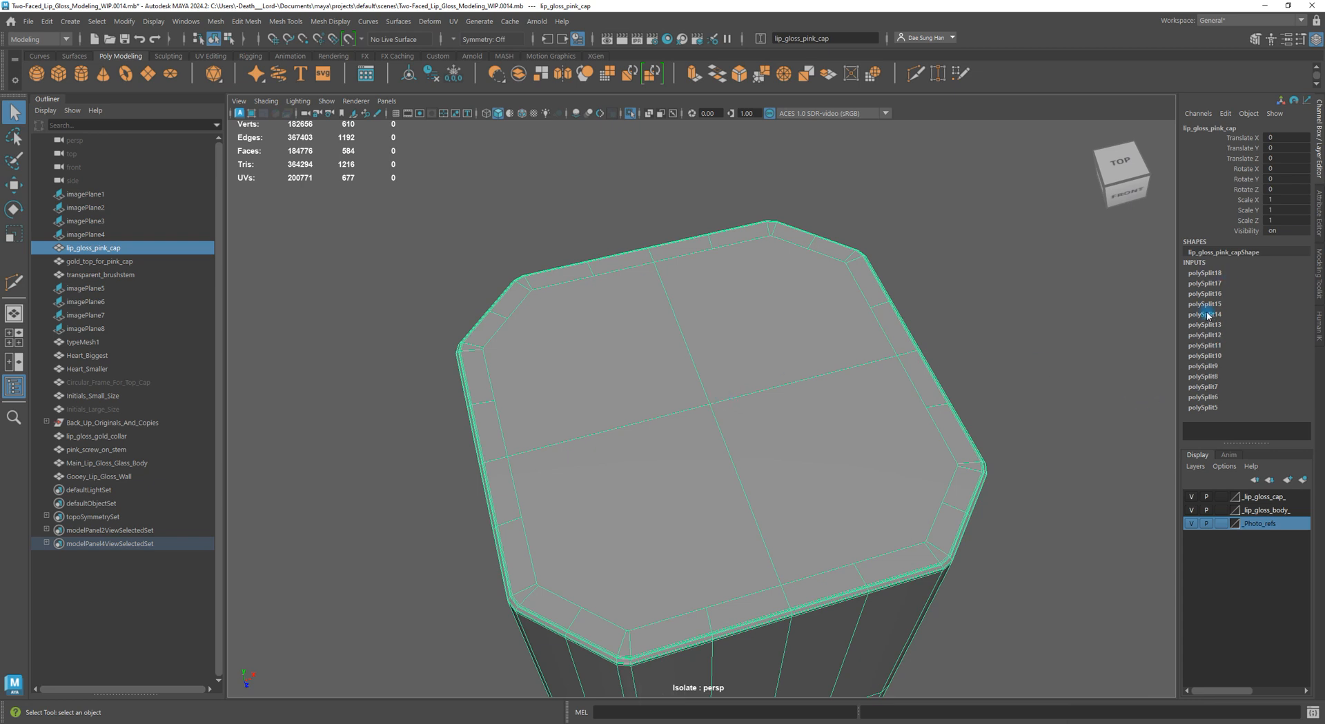
left_click(430, 74)
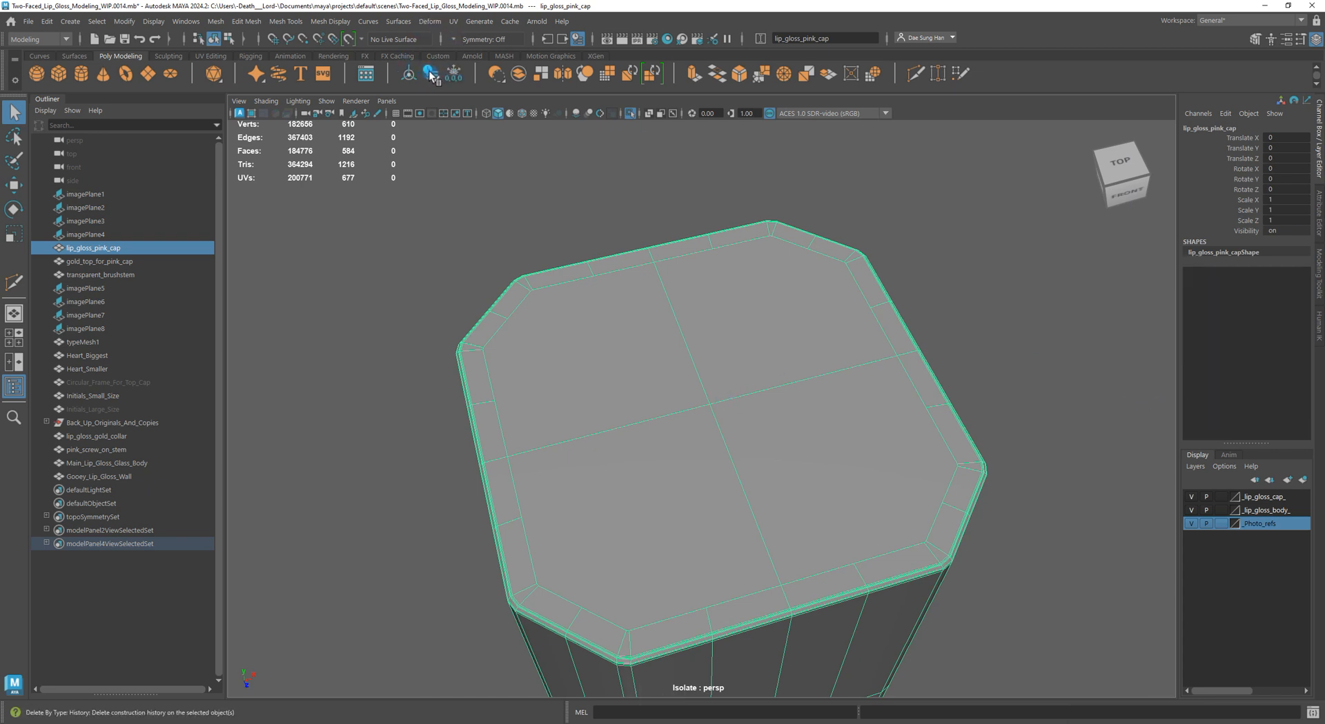
Merge the two close vertices at the front inner corner of the cap's top face, mirrored with Object X symmetry
mouse_move(601, 345)
left_mouse_down("alt")
mouse_move(651, 331)
mouse_move(621, 311)
mouse_move(617, 331)
mouse_move(534, 335)
mouse_move(582, 343)
left_mouse_up("alt")
right_click_drag(582, 343, 709, 395, "alt")
right_click_drag(711, 395, 498, 348)
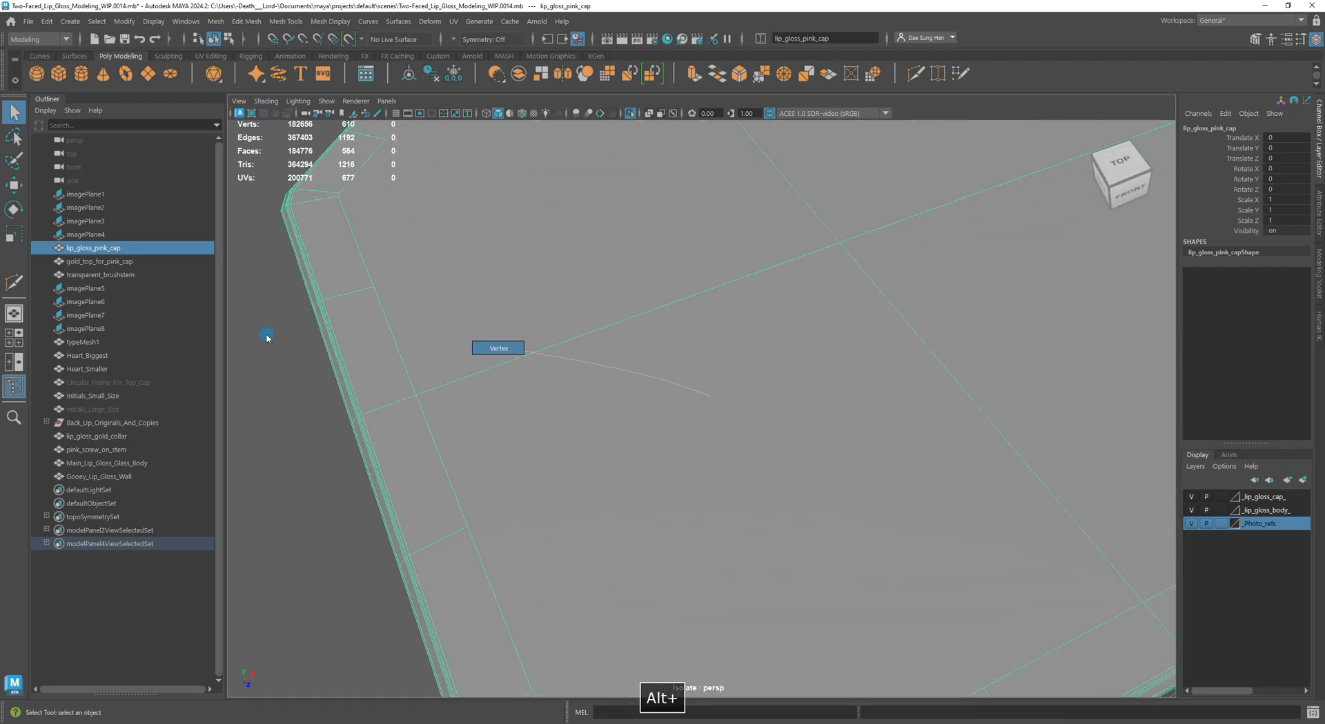
left_click(266, 338)
right_click_drag(730, 393, 703, 394, "alt")
right_click_drag(719, 343, 658, 343)
mouse_move(724, 503)
right_mouse_down("alt")
mouse_move(748, 494)
mouse_move(731, 520)
right_mouse_up("alt")
key("4")
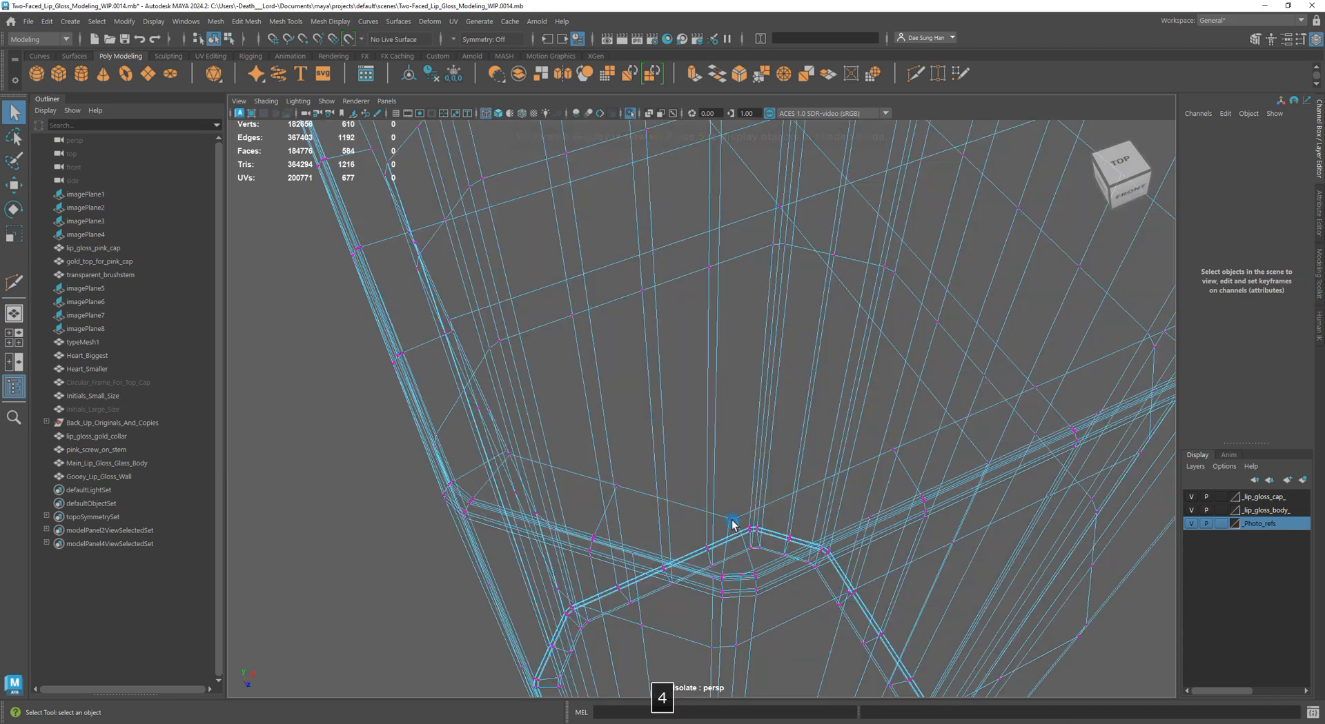
left_click_drag(783, 476, 713, 269, "alt")
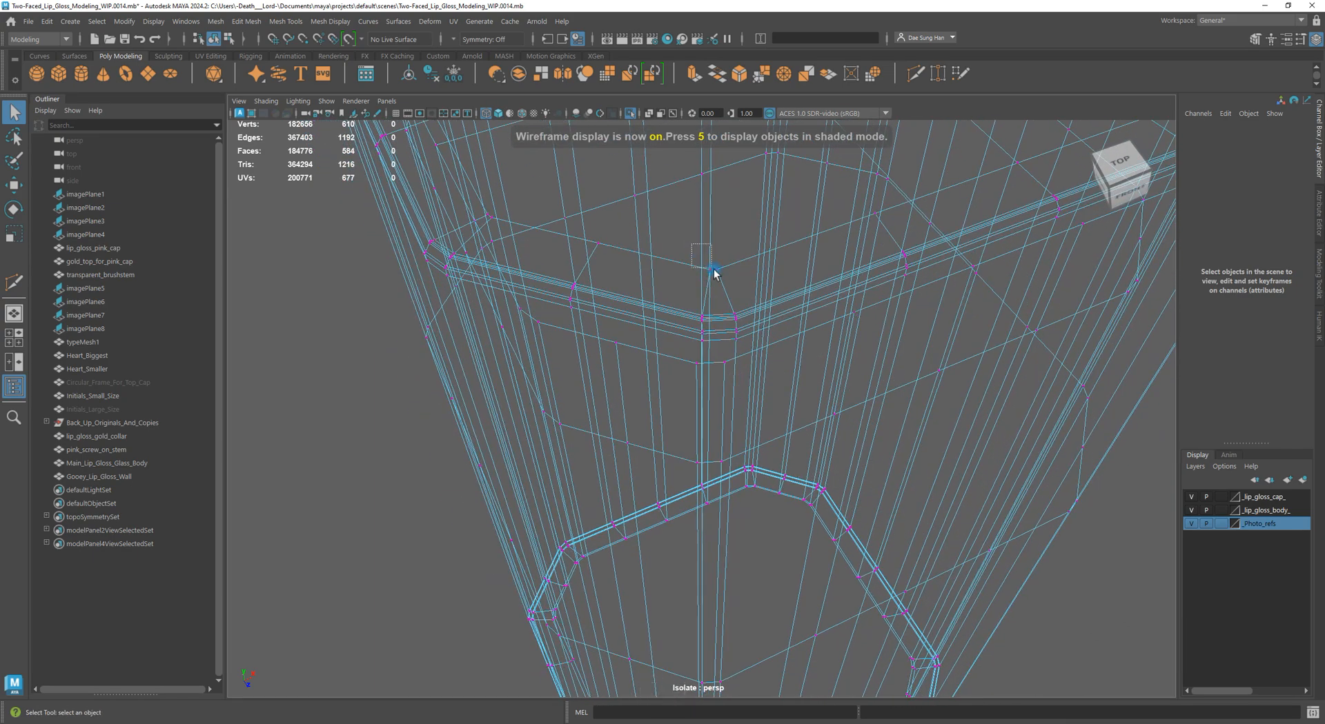
left_click(712, 270)
right_click_drag(987, 319, 876, 311, "alt")
left_click_drag(876, 310, 852, 331, "alt")
key("5")
middle_click_drag(860, 188, 903, 387, "alt")
right_click_drag(1066, 396, 1029, 392, "alt")
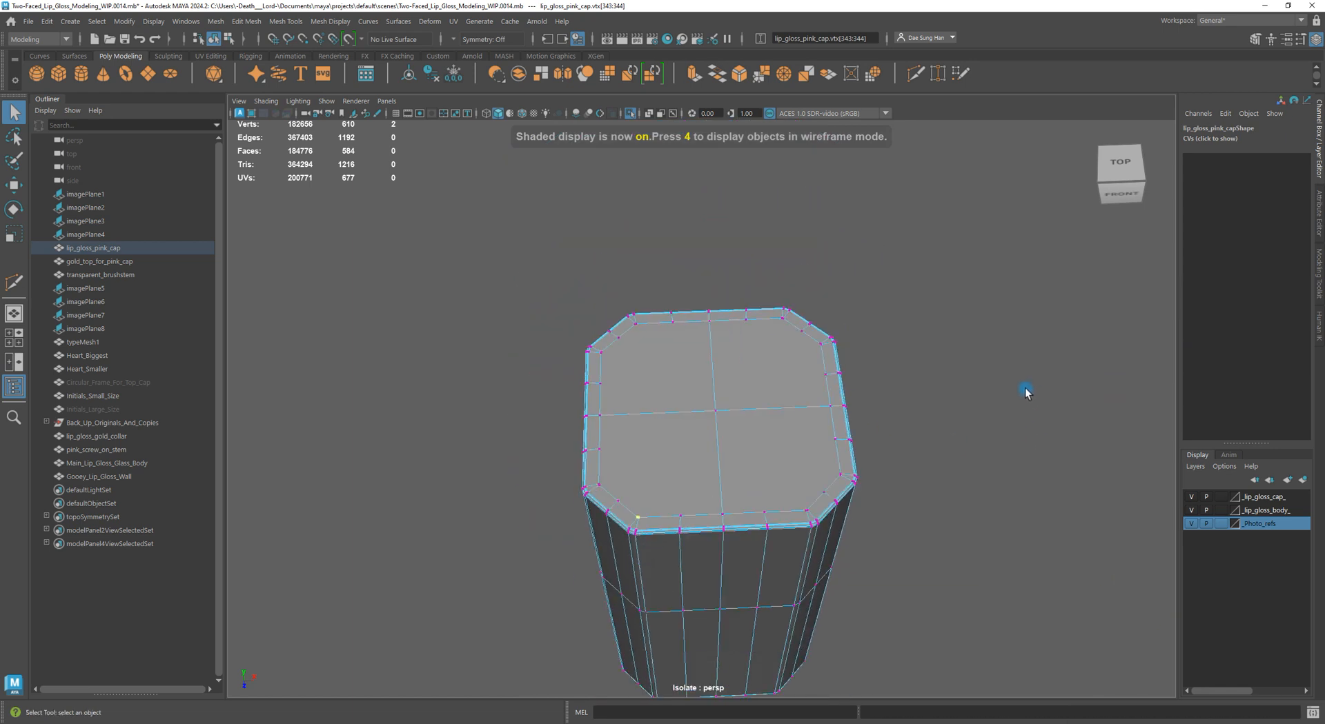
left_click(454, 41)
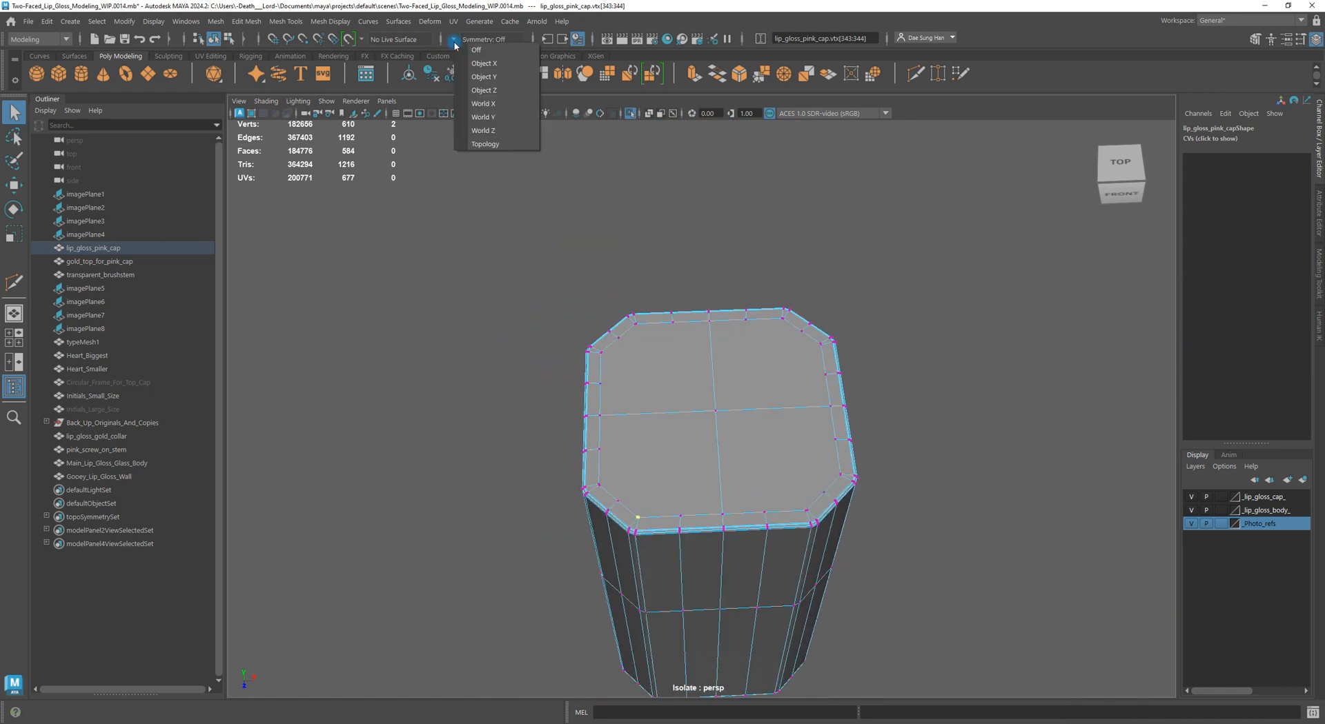
left_click(484, 62)
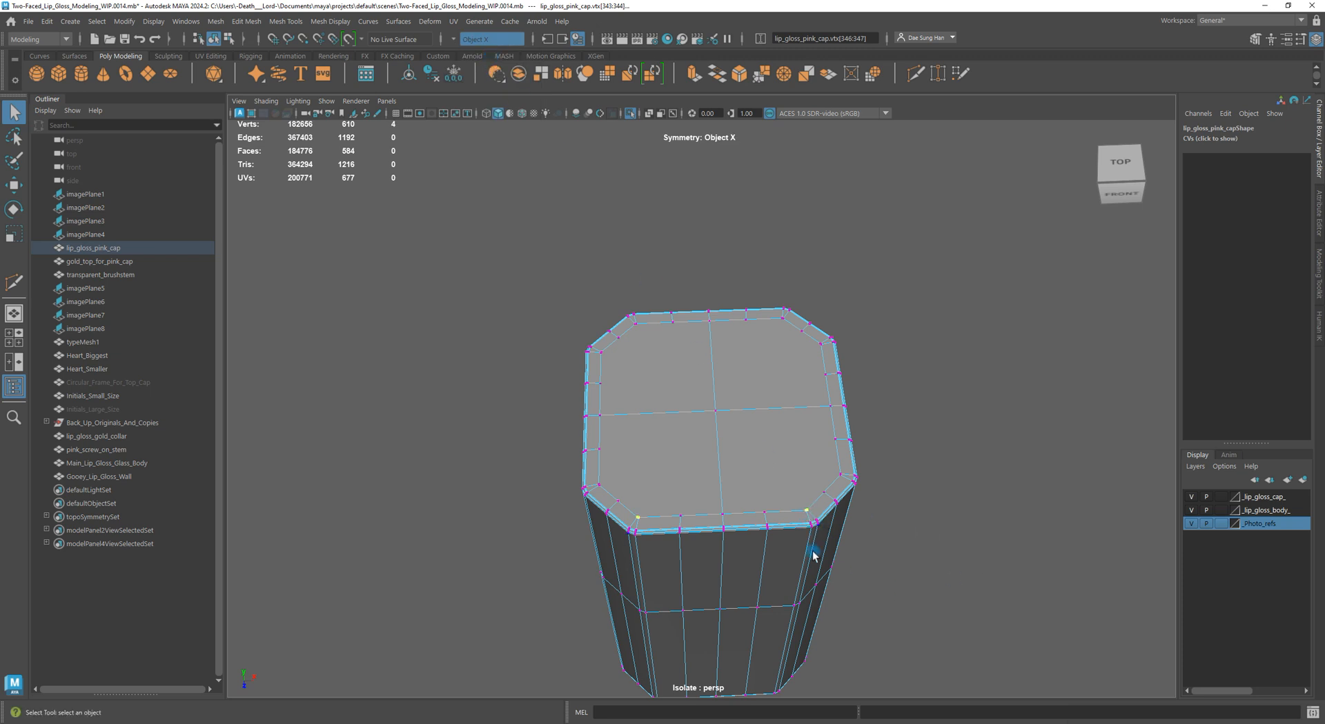
right_click_drag(920, 345, 928, 124, "shift")
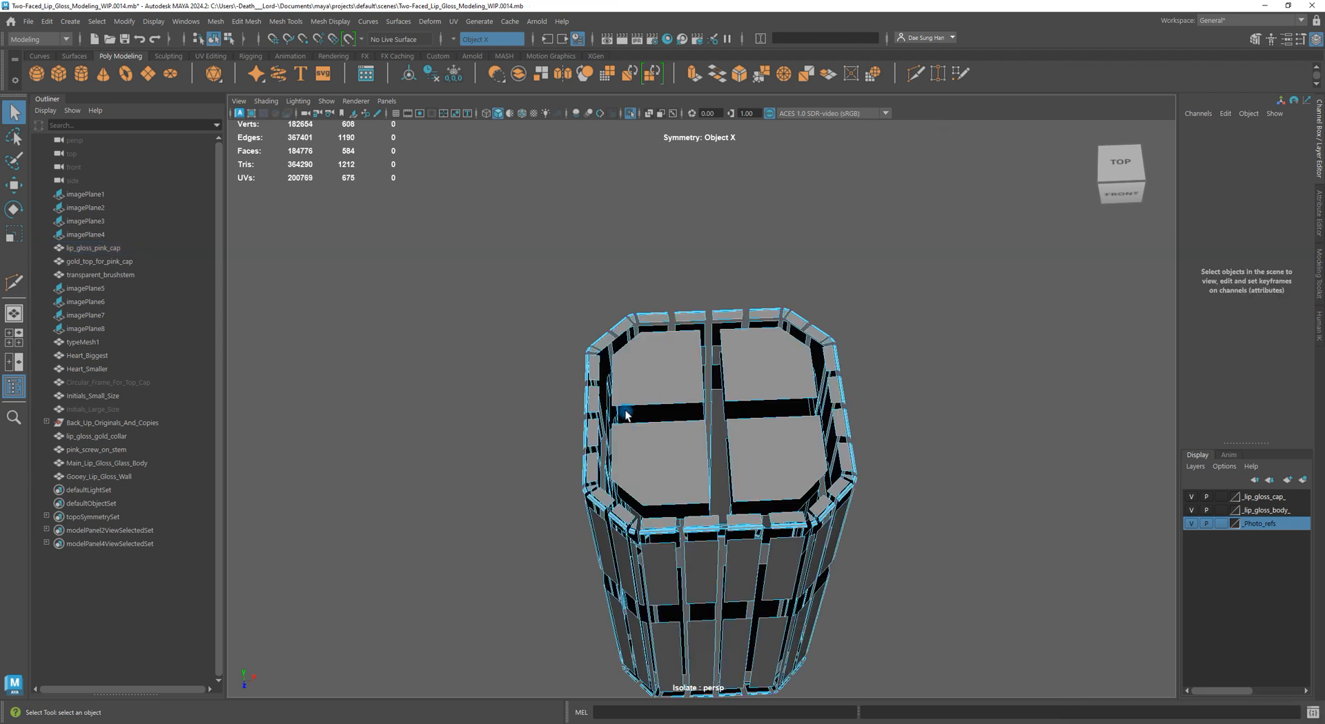
Merge the doubled vertices at the adjacent inner corner, on the side edge nearest the front, of the cap's top border
right_click_drag(661, 433, 607, 347)
left_click_drag(669, 521, 704, 511, "alt")
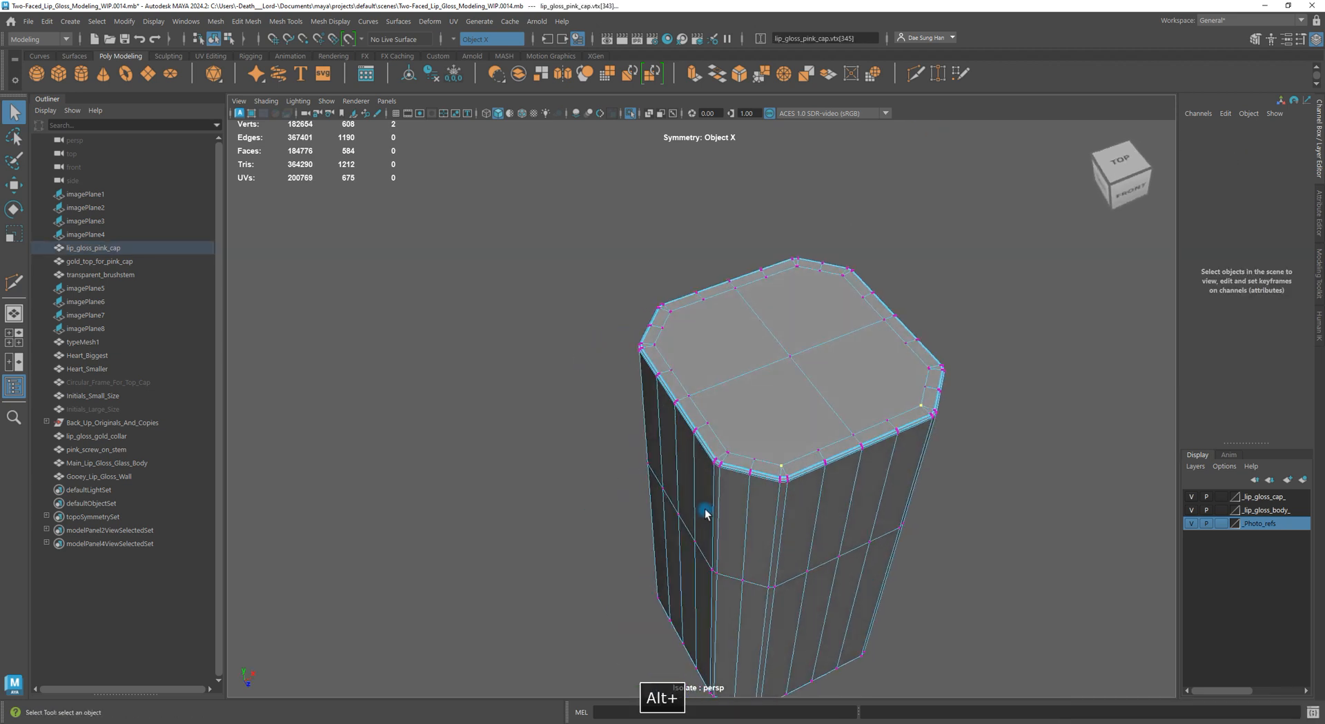
right_click_drag(704, 511, 757, 461, "alt")
middle_click_drag(757, 462, 701, 405, "alt")
right_click_drag(701, 405, 677, 455, "alt")
key("4")
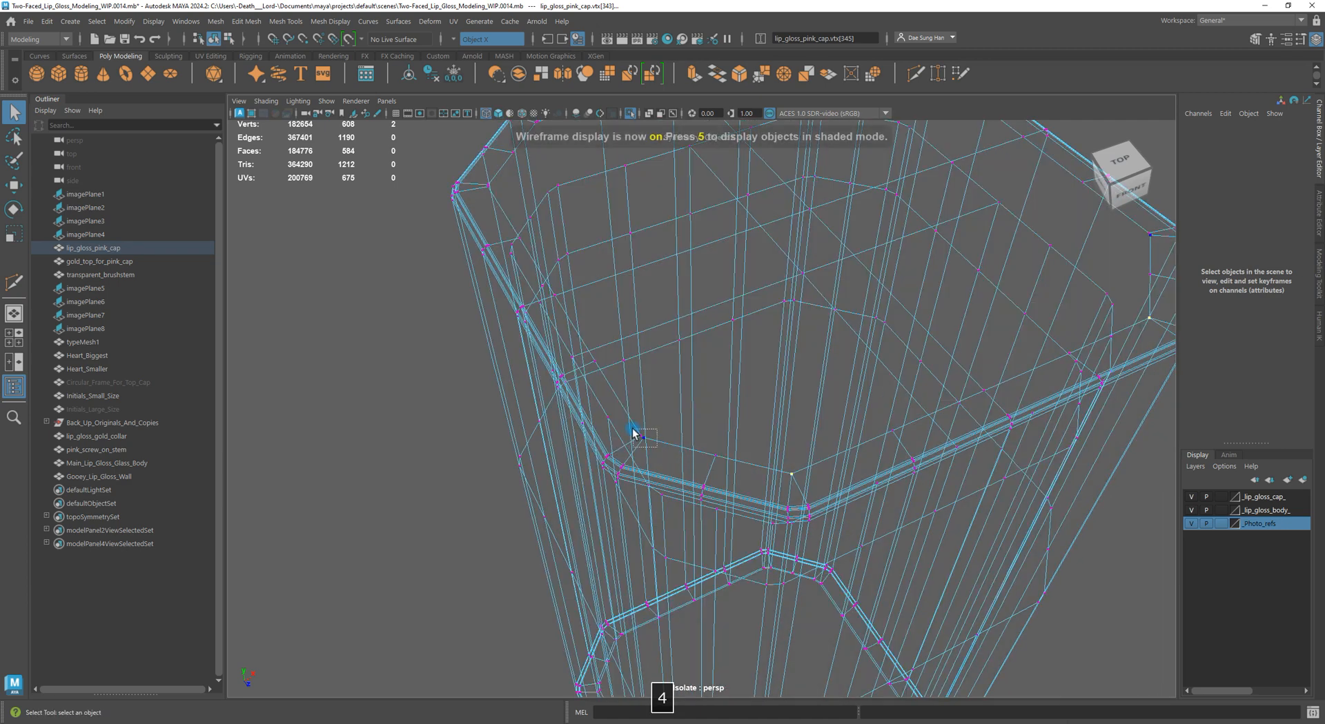
left_click_drag(632, 431, 653, 447)
middle_click_drag(757, 440, 777, 450, "alt")
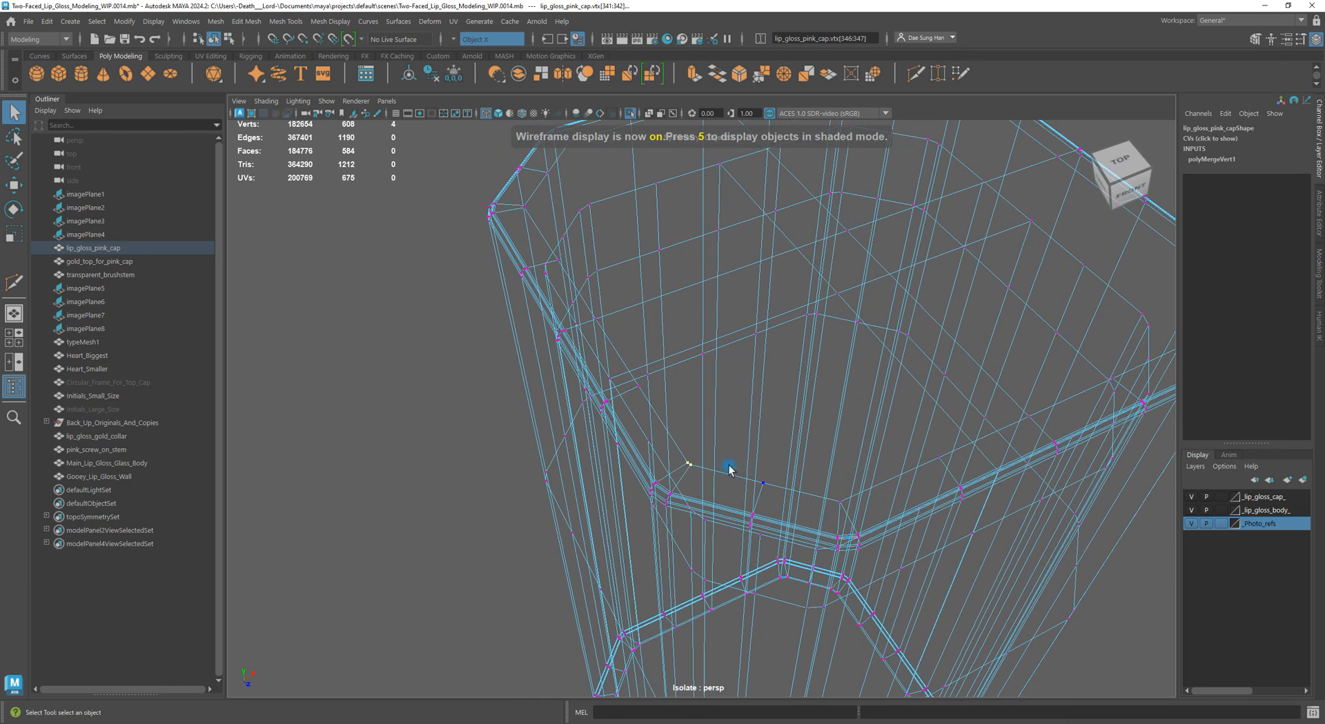
key("g")
Merge the doubled vertices at the two rear inner corners of the cap's top border, keeping Object X symmetry
mouse_move(699, 468)
left_mouse_down("alt")
mouse_move(757, 408)
mouse_move(777, 461)
mouse_move(766, 449)
mouse_move(707, 462)
mouse_move(736, 497)
mouse_move(748, 465)
mouse_move(718, 474)
left_mouse_up("alt")
key("5")
key("4")
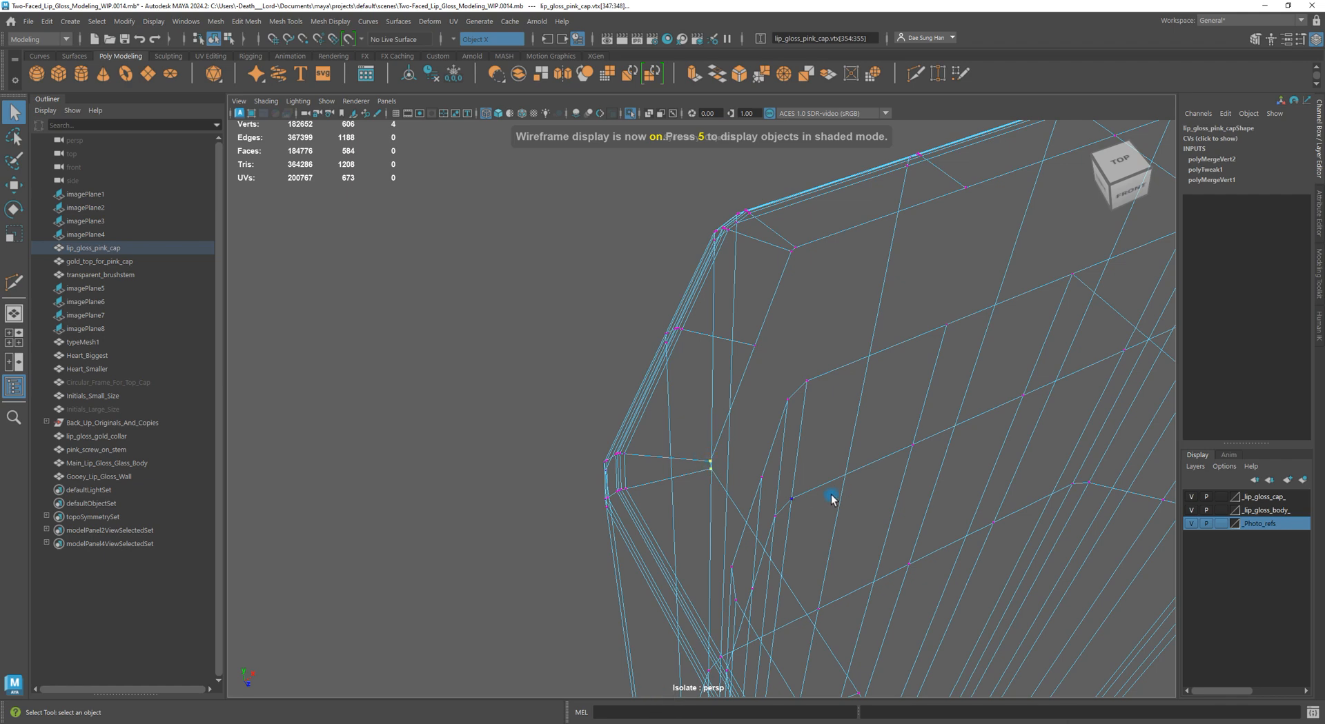
key("g")
middle_click_drag(859, 265, 768, 412, "alt")
mouse_move(680, 404)
left_mouse_down()
mouse_move(703, 432)
mouse_move(837, 438)
mouse_move(819, 474)
mouse_move(790, 479)
left_mouse_up()
key("g")
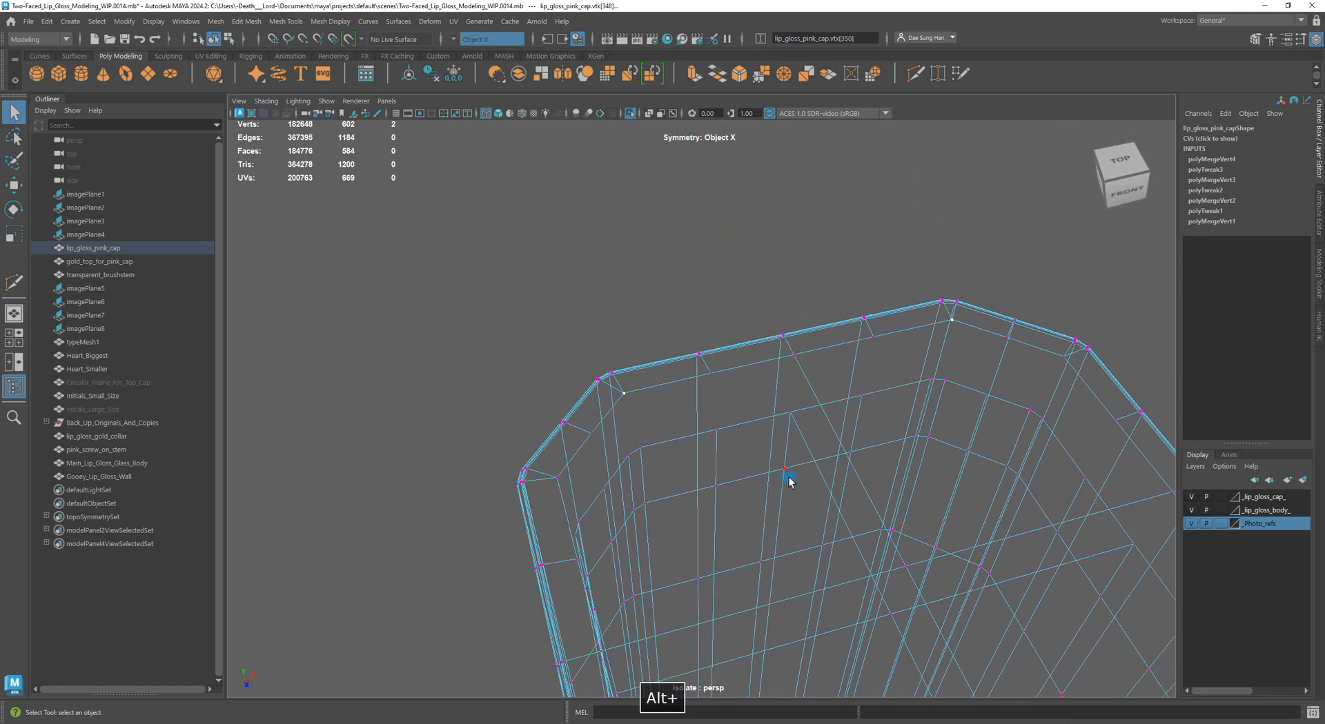
Return to shaded display and object mode with the pink cap selected
key("5")
right_click_drag(838, 475, 735, 472, "alt")
left_click_drag(735, 472, 670, 456, "alt")
right_click_drag(702, 447, 830, 356)
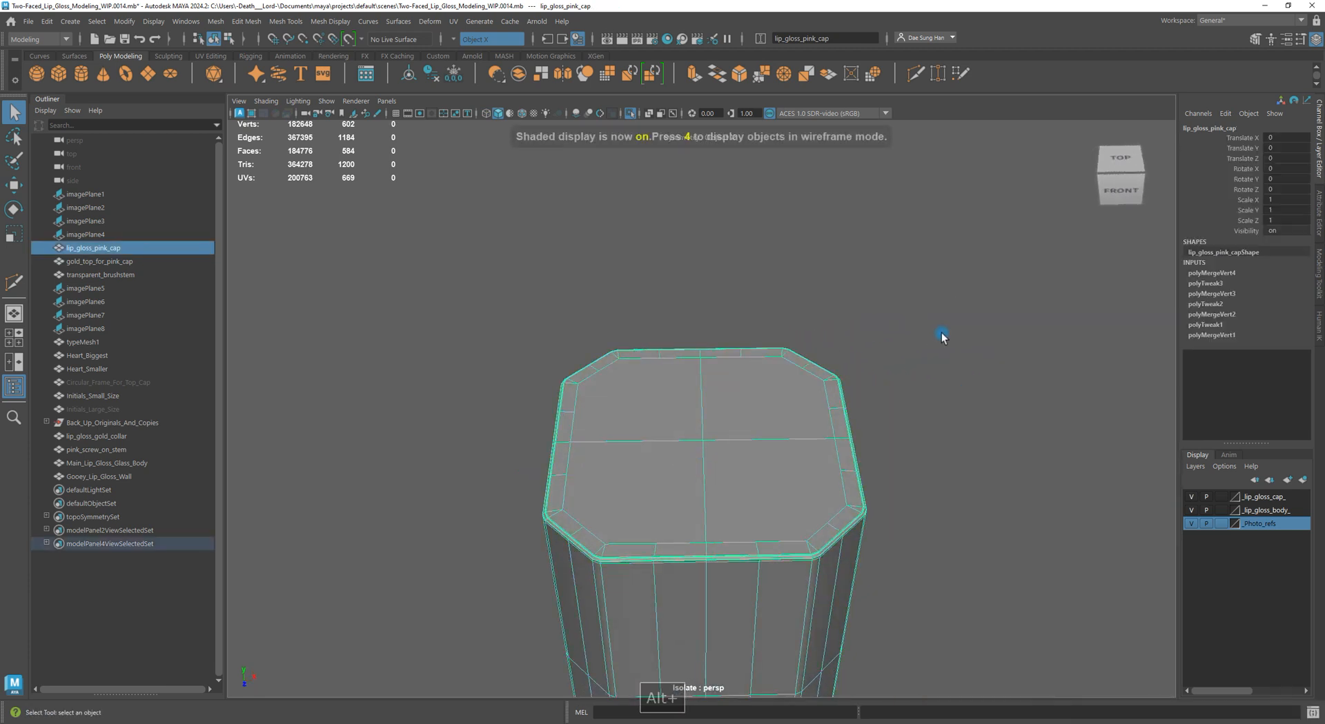
left_click(943, 338)
middle_click_drag(789, 443, 807, 367, "alt")
left_click(808, 371)
key("w")
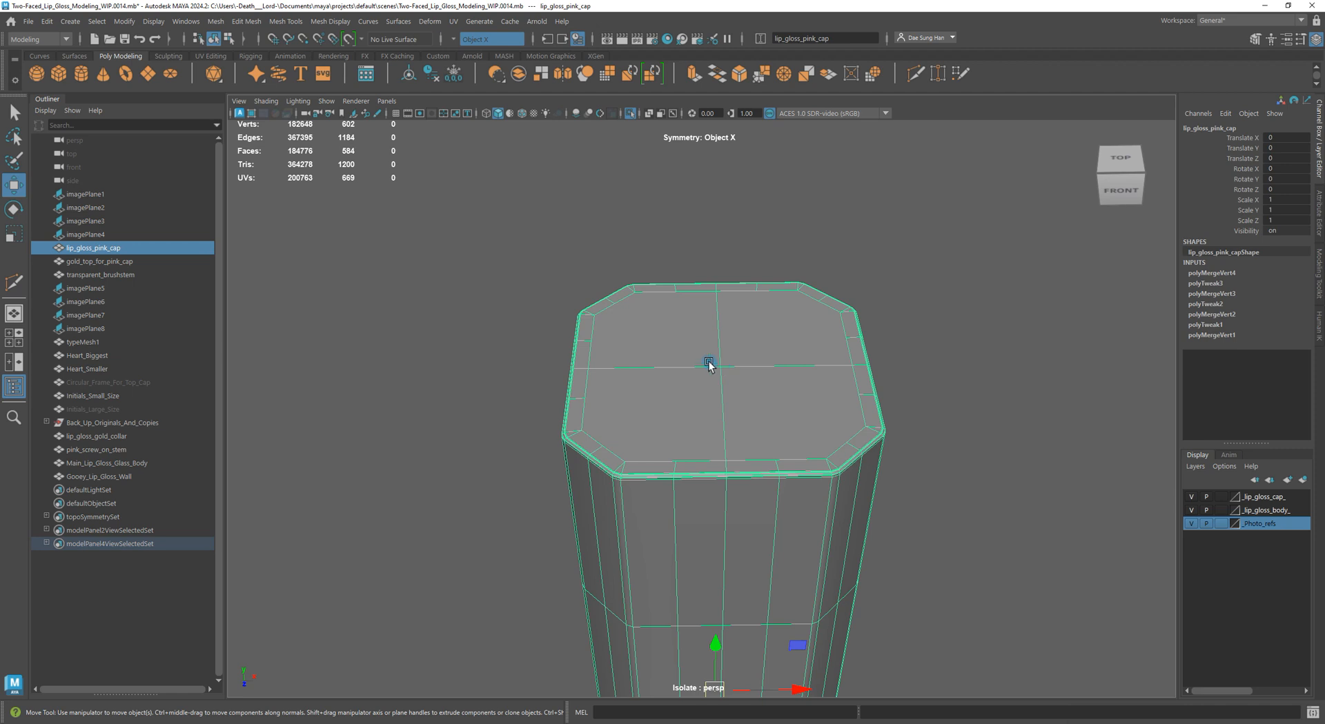
Multi-Cut the cap's top face from the front inner border vertex beside the centre line to its rear counterpart, mirrored across X
left_click_drag(709, 365, 757, 396, "alt")
right_click_drag(757, 396, 838, 451, "alt")
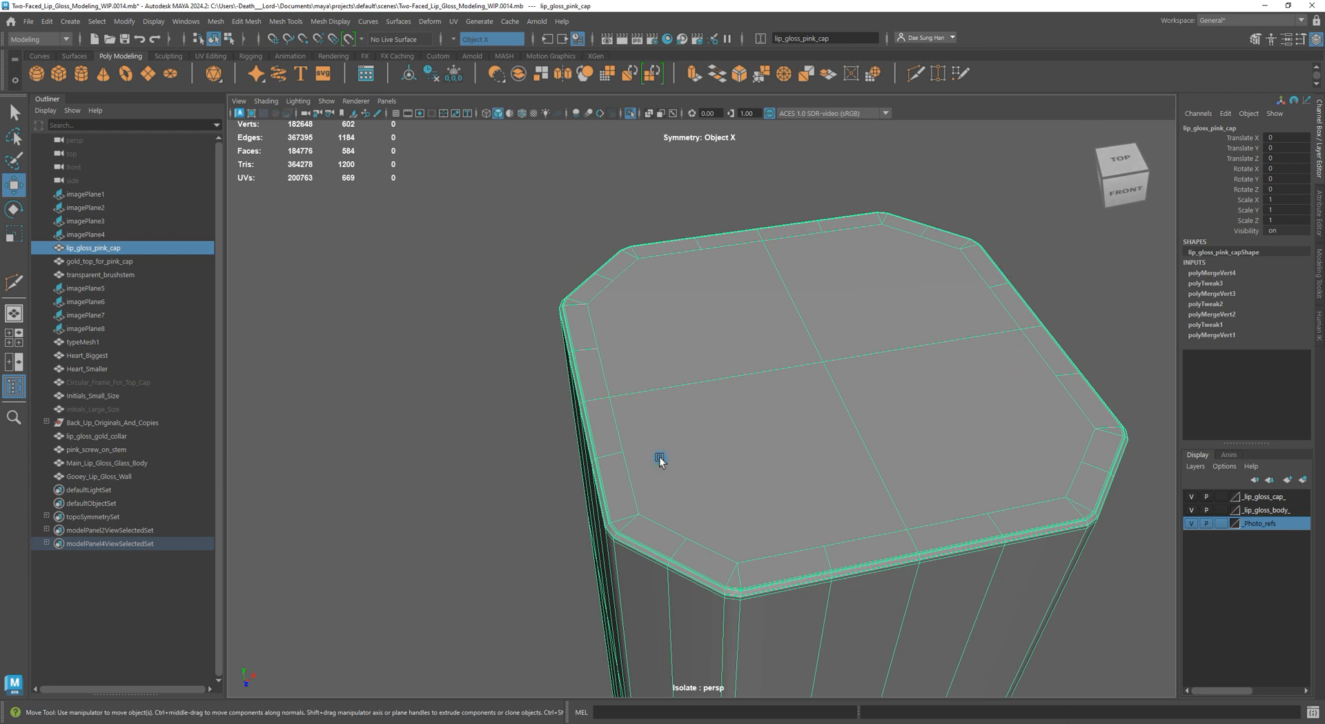
right_click_drag(817, 422, 639, 443, "alt")
left_click_drag(639, 443, 602, 464, "alt")
right_click_drag(601, 463, 706, 505, "alt")
right_click_drag(644, 342, 544, 353, "shift")
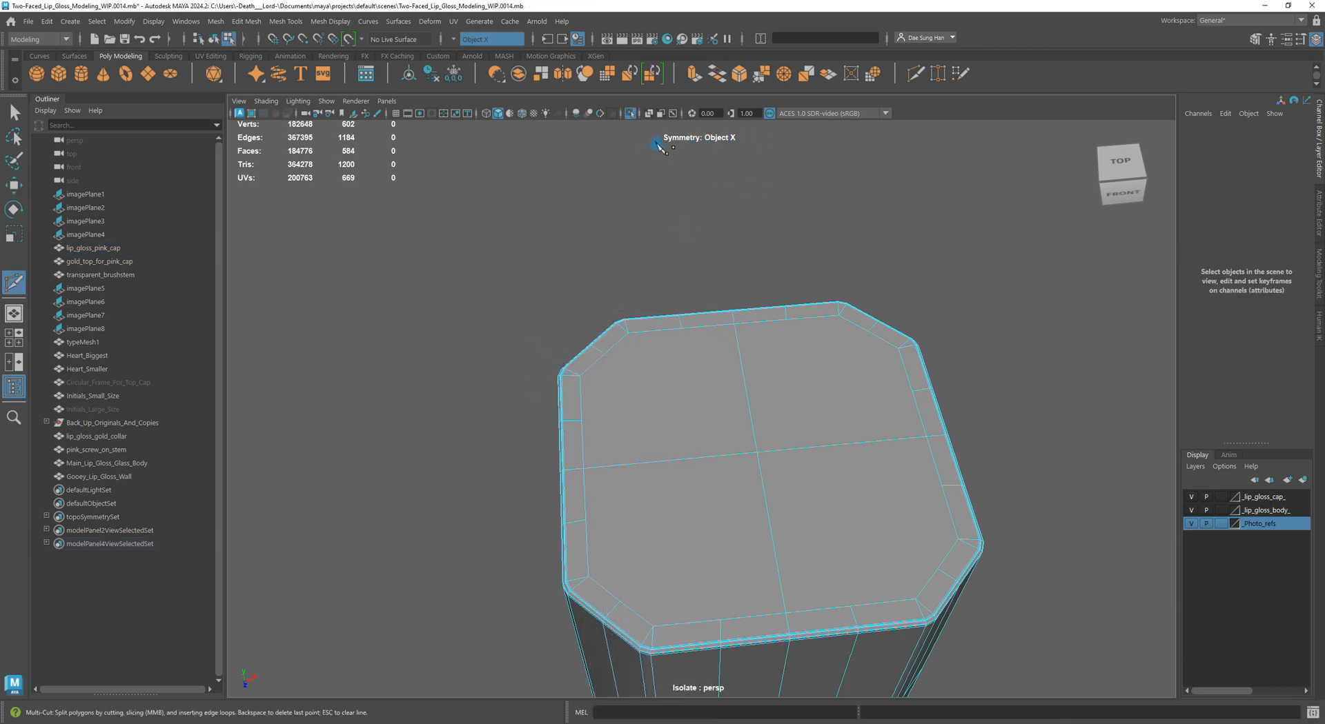
left_click_drag(900, 450, 878, 434, "alt")
middle_click_drag(783, 409, 862, 417, "alt")
left_click(800, 391)
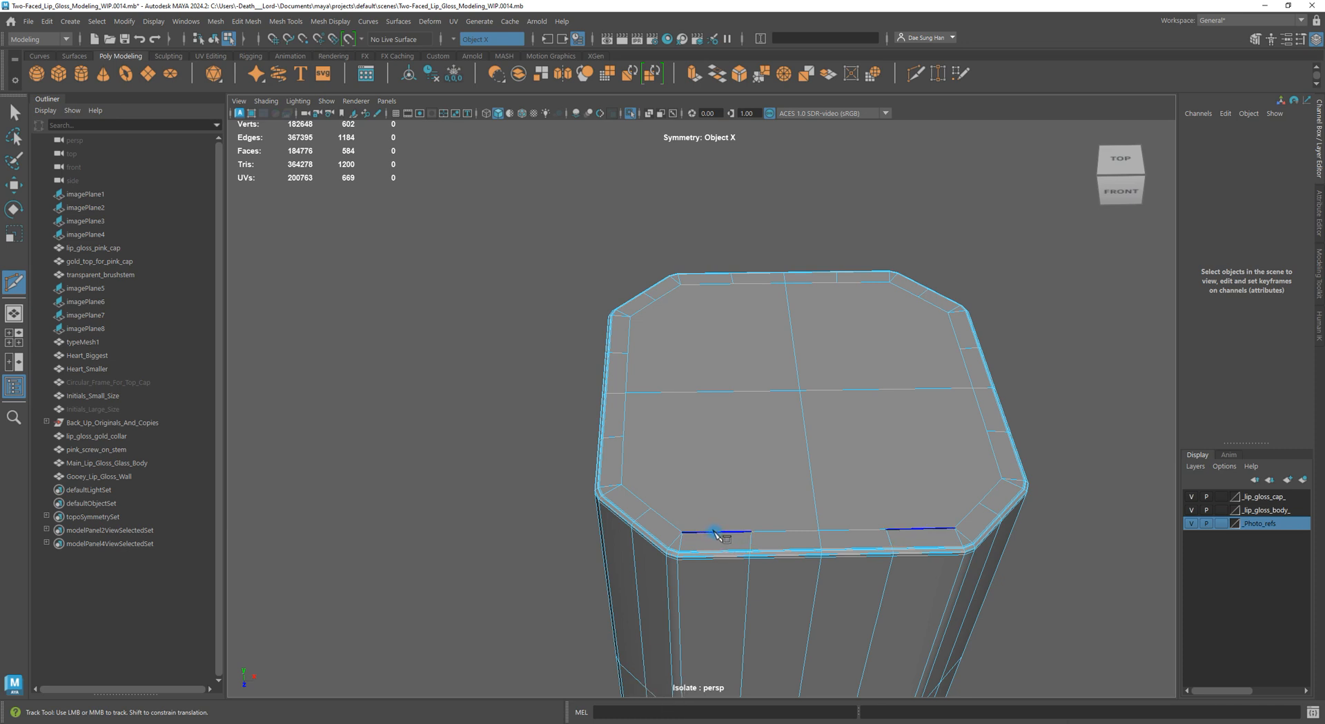
left_click(751, 532)
left_click(732, 284)
key("q")
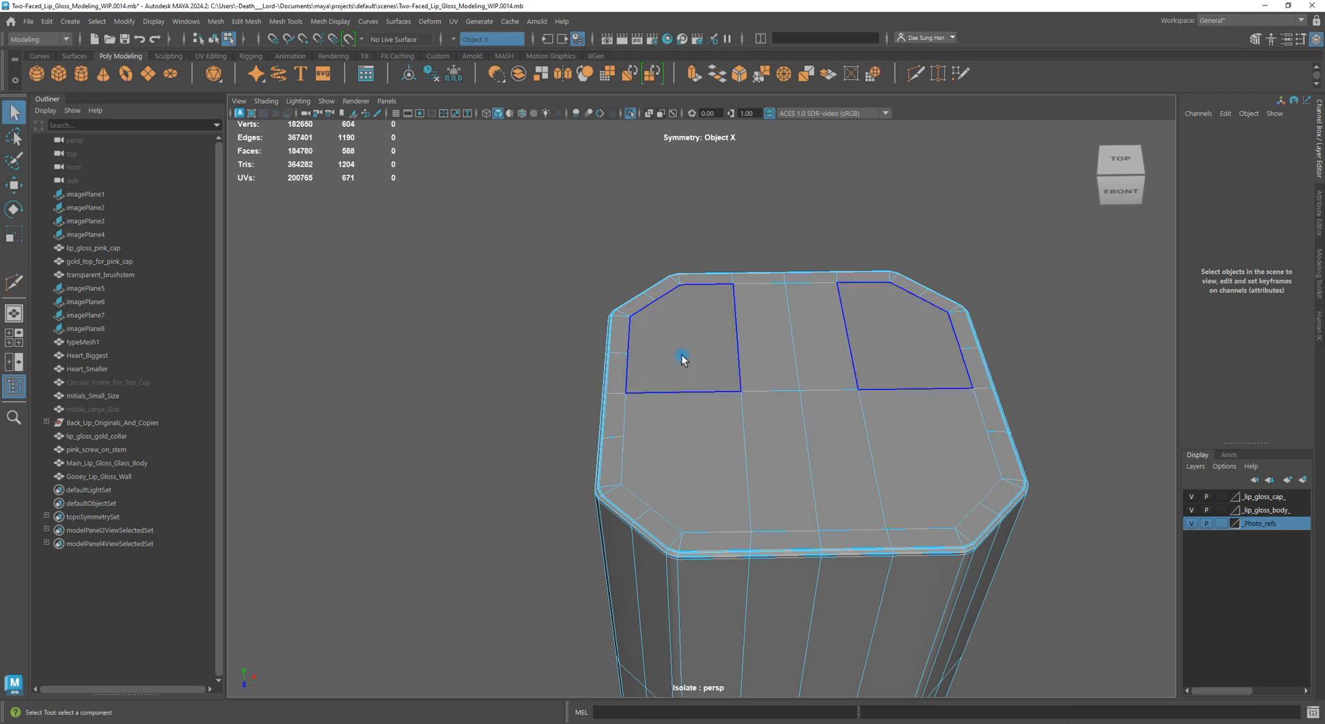
Multi-Cut the cap's top face from the front inner corner vertex to its rear counterpart, mirrored across X
key("g")
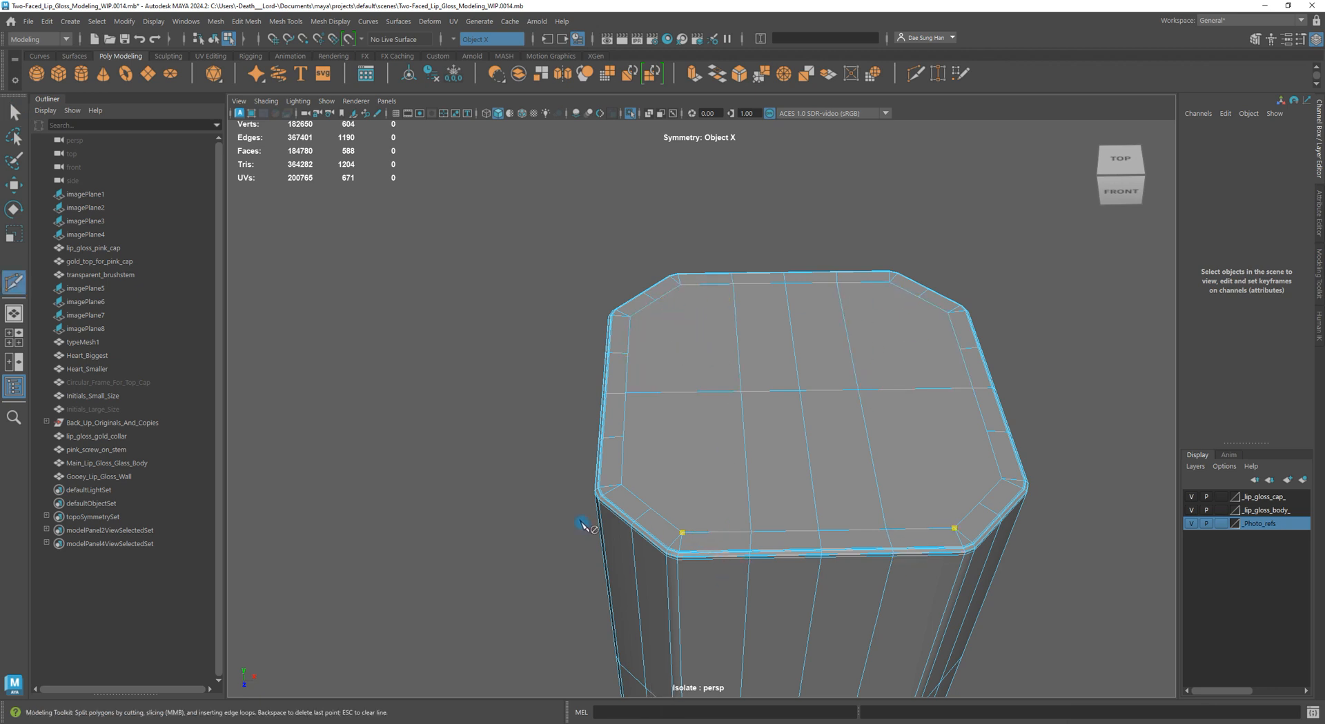
left_click(680, 285)
key("g")
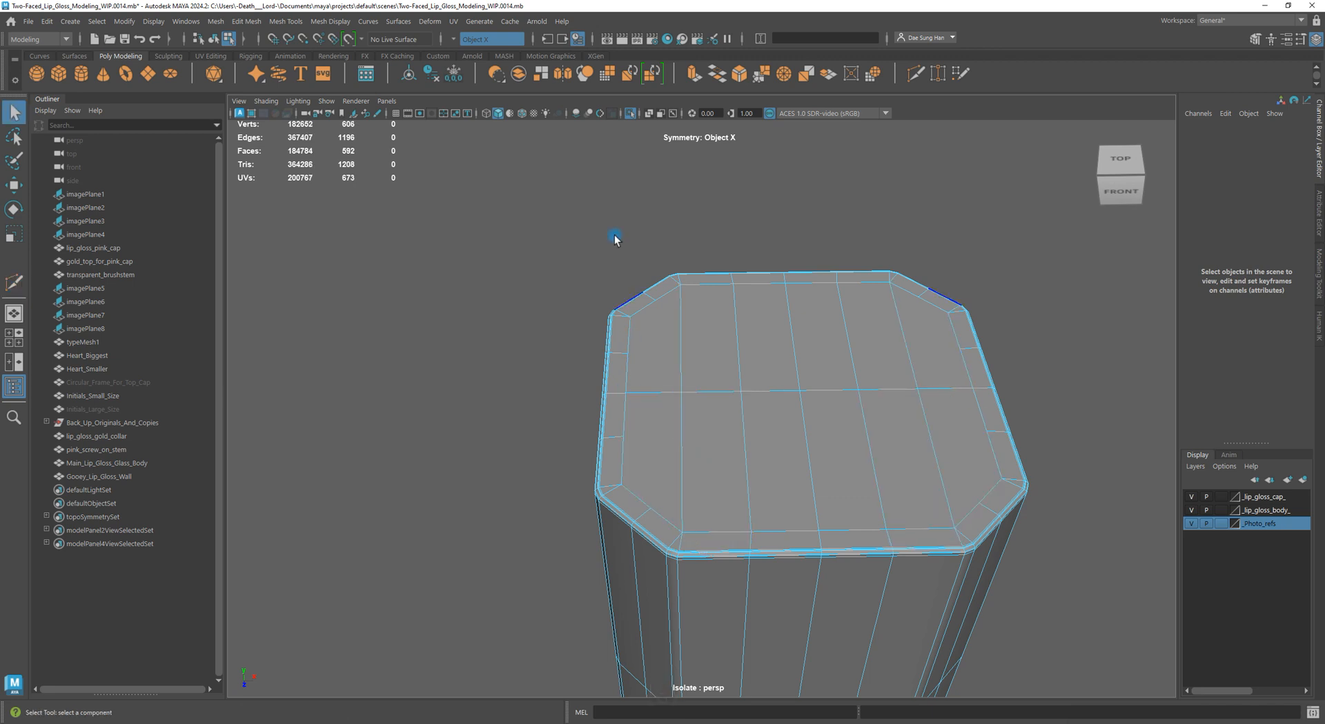
Switch symmetry to Object Z and Multi-Cut the top face crosswise between the side borders' rear inner corner vertices
left_click(454, 40)
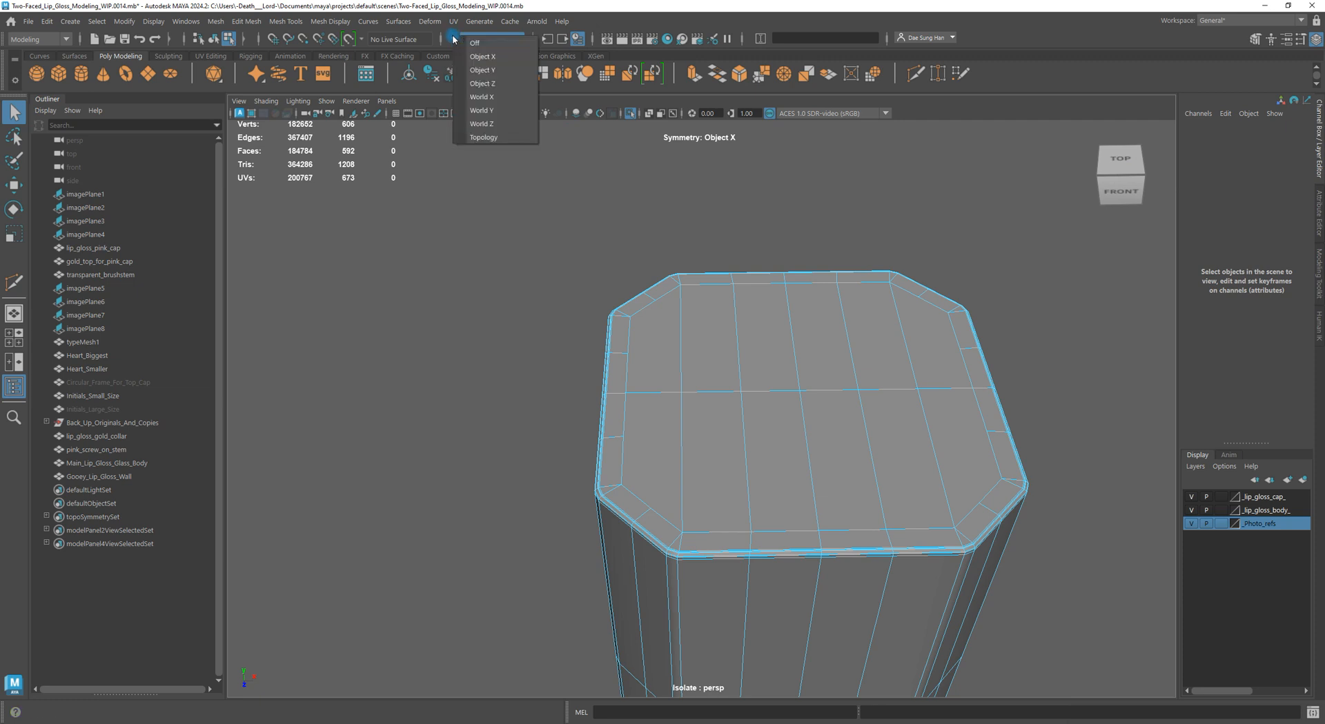
left_click(481, 83)
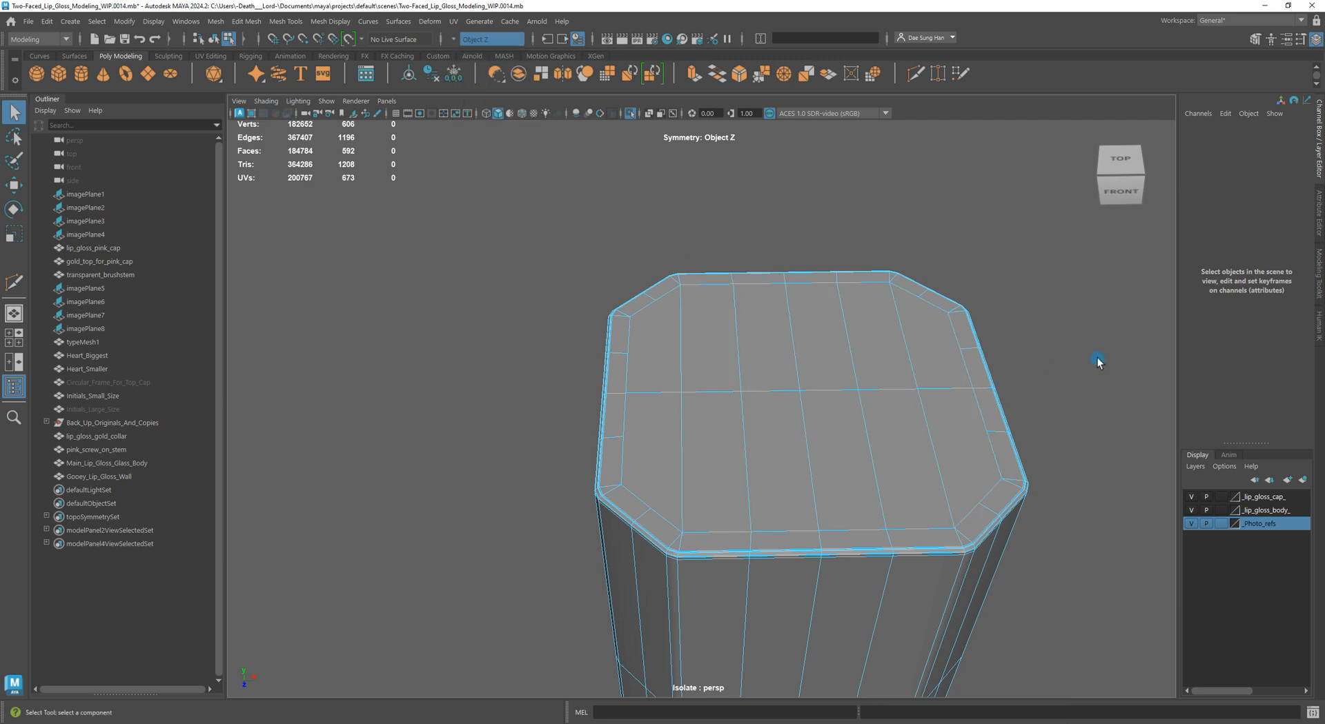
left_click(640, 338)
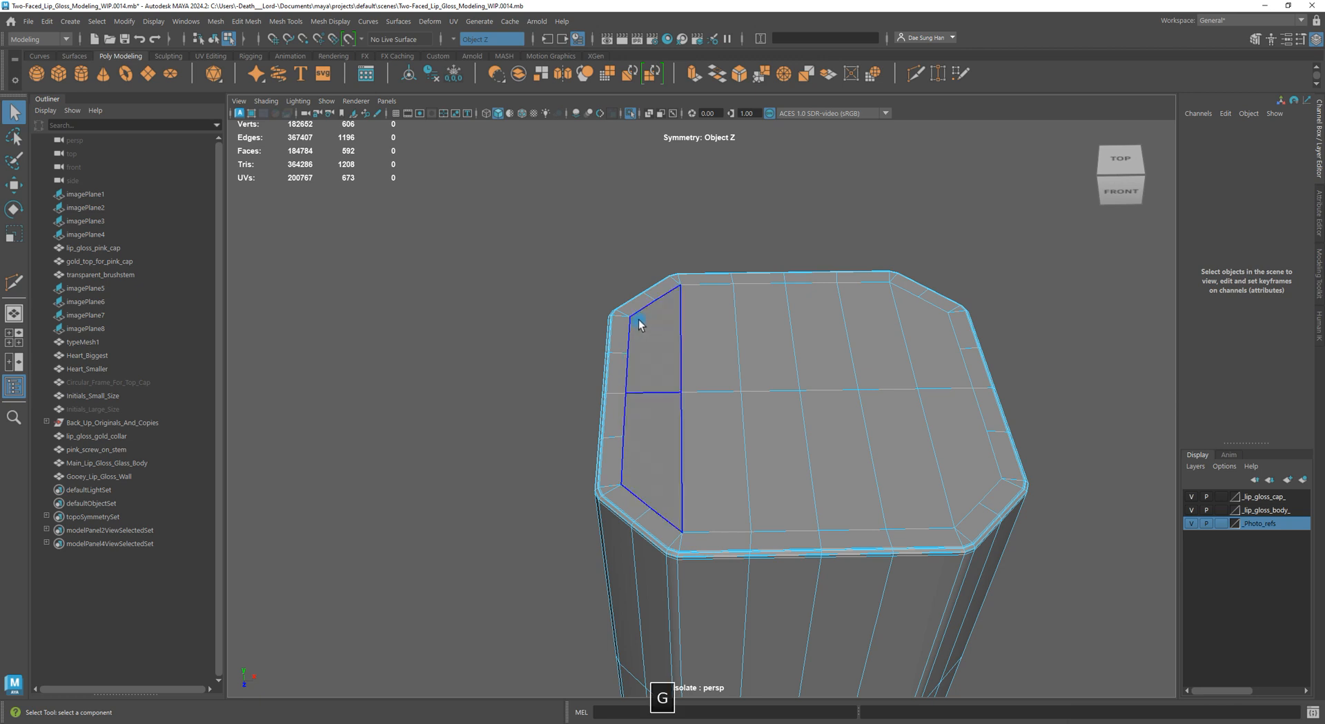
right_click_drag(641, 327, 621, 479, "shift")
left_click(1160, 78)
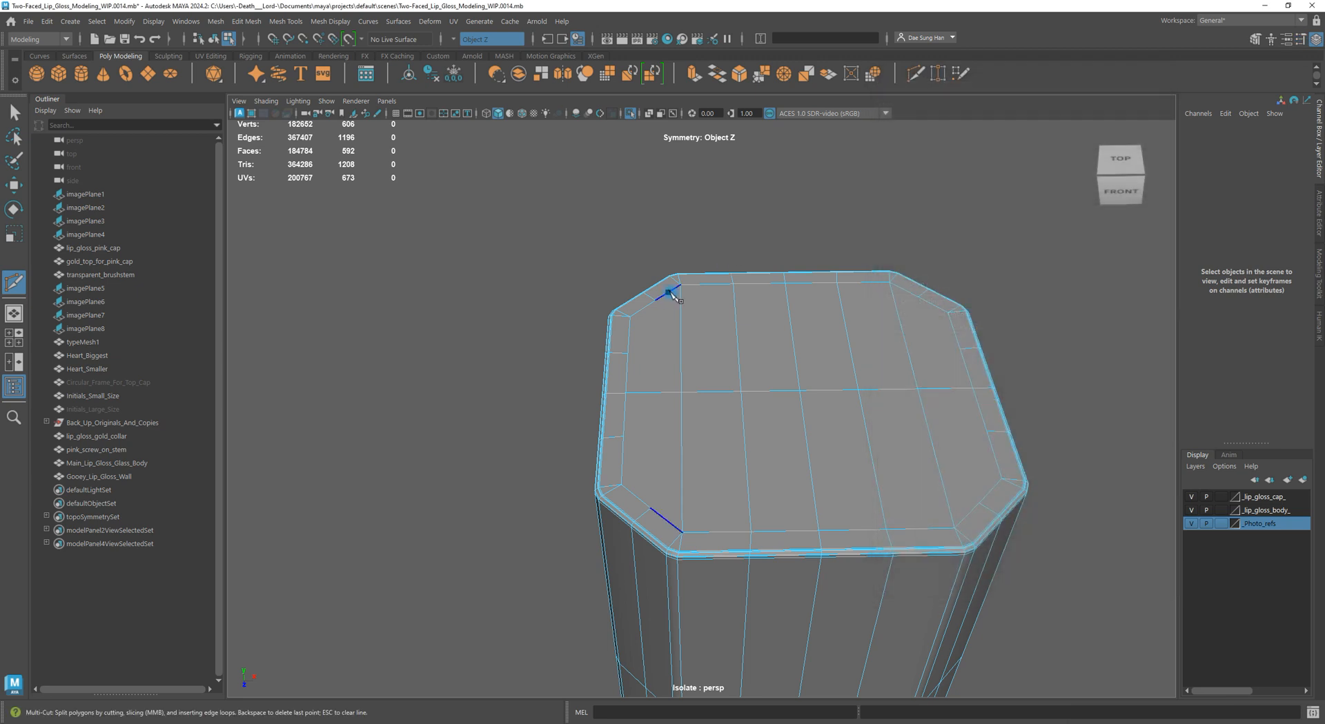
mouse_move(744, 296)
right_mouse_down("shift")
mouse_move(647, 299)
mouse_move(804, 298)
mouse_move(746, 301)
right_mouse_up("shift")
left_click(656, 301)
left_click(629, 316)
left_click(948, 314)
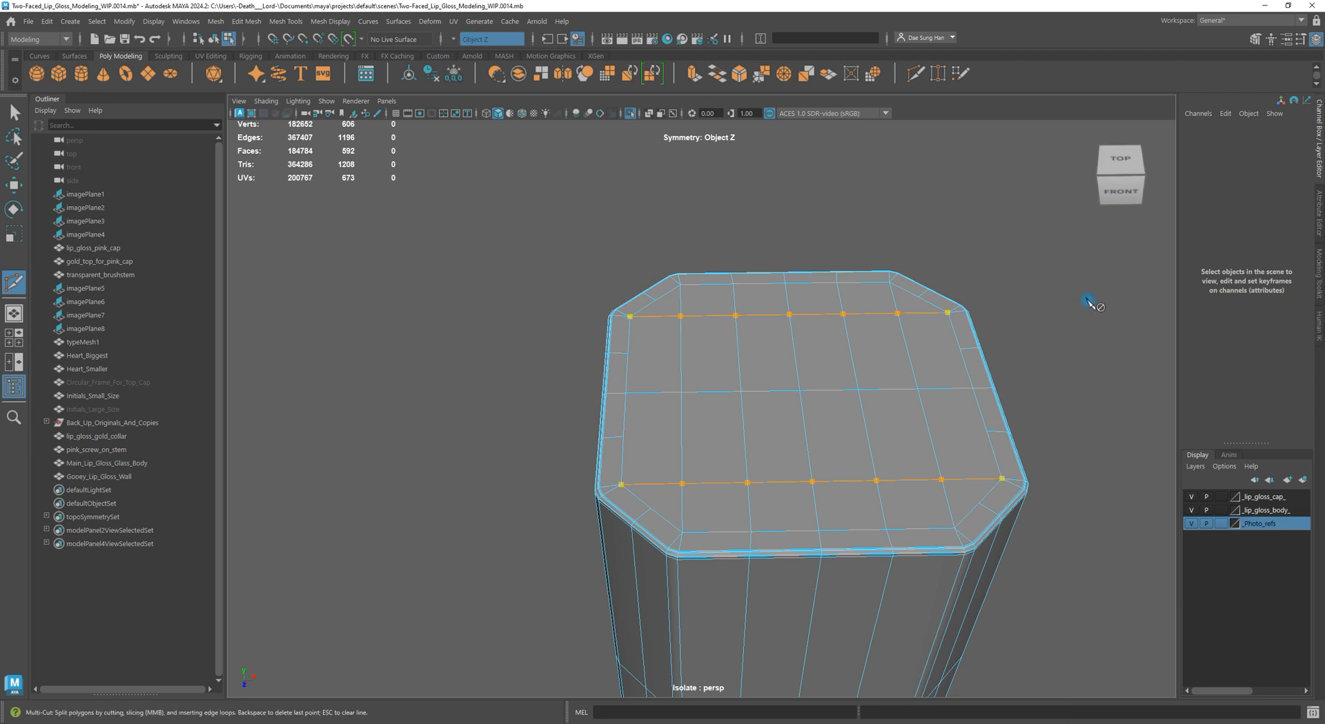
key("w")
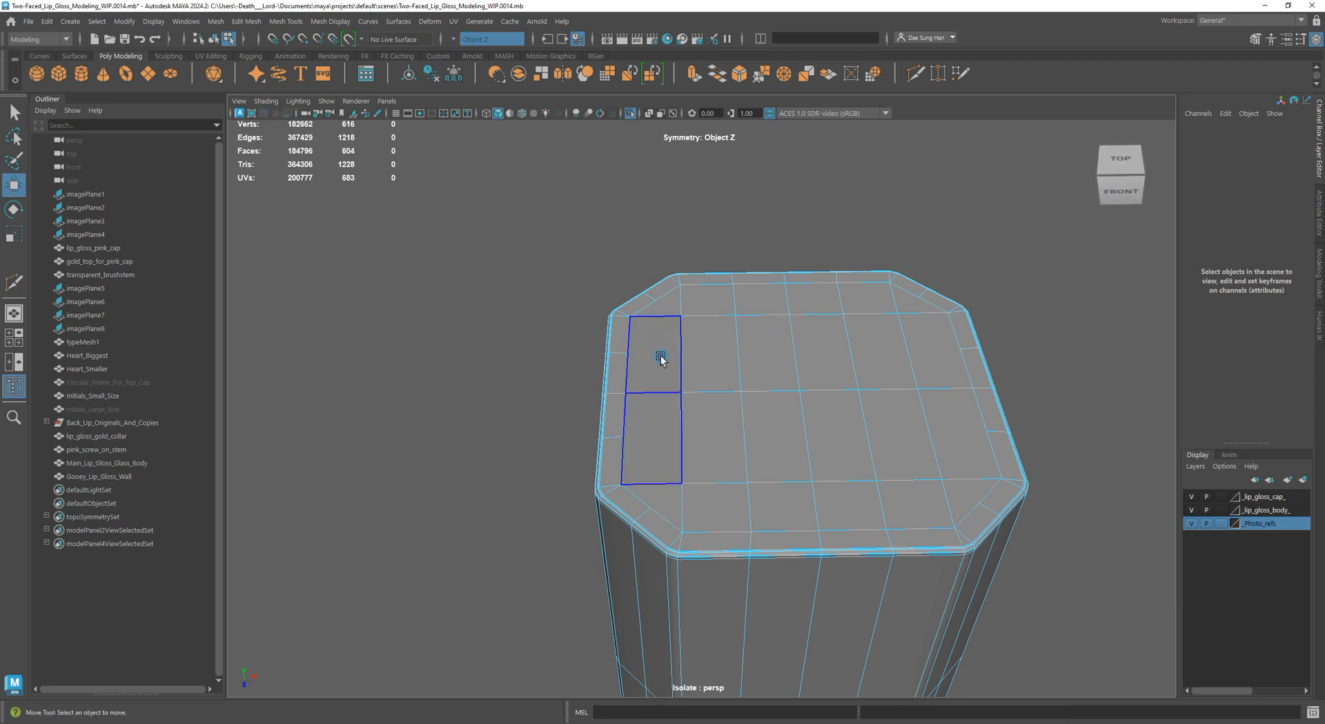
Multi-Cut the top face crosswise between the side borders' intermediate vertices, halfway between the corner cut and centre line, mirrored across Z
key("g")
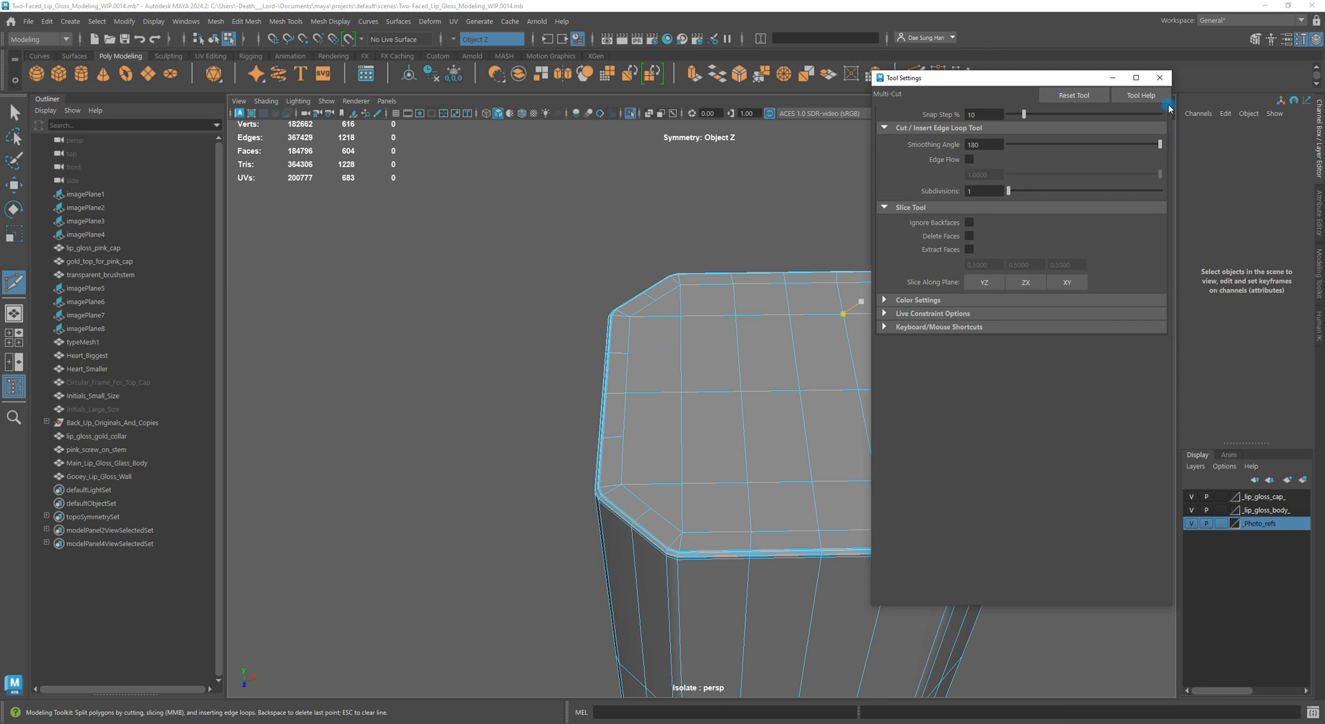
left_click(1160, 80)
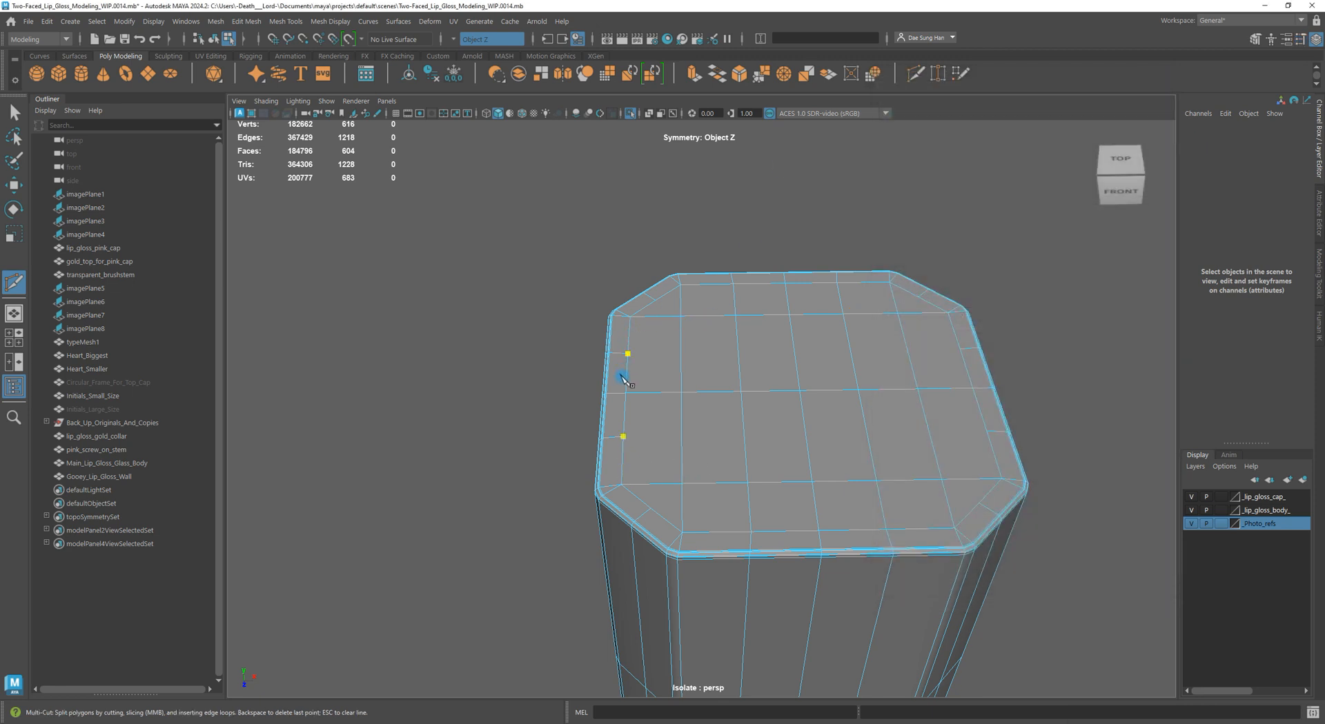
left_click(966, 348, "ctrl")
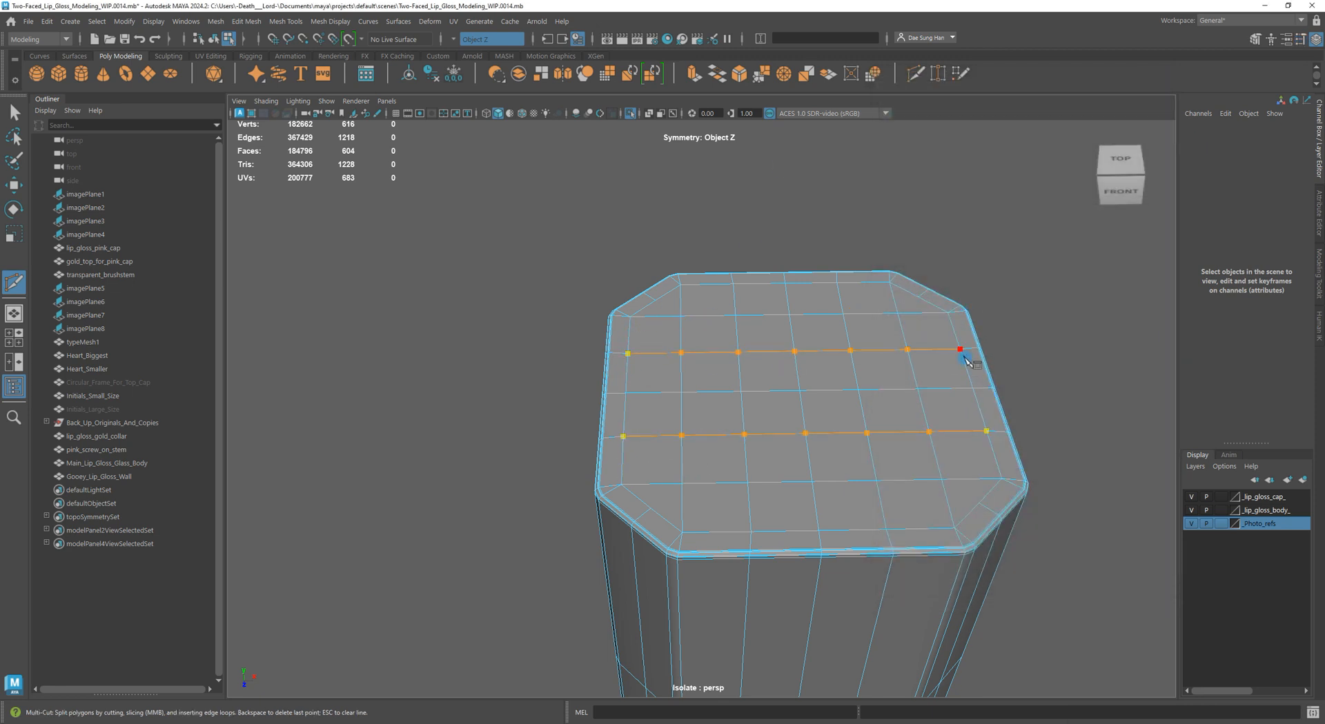
key("w")
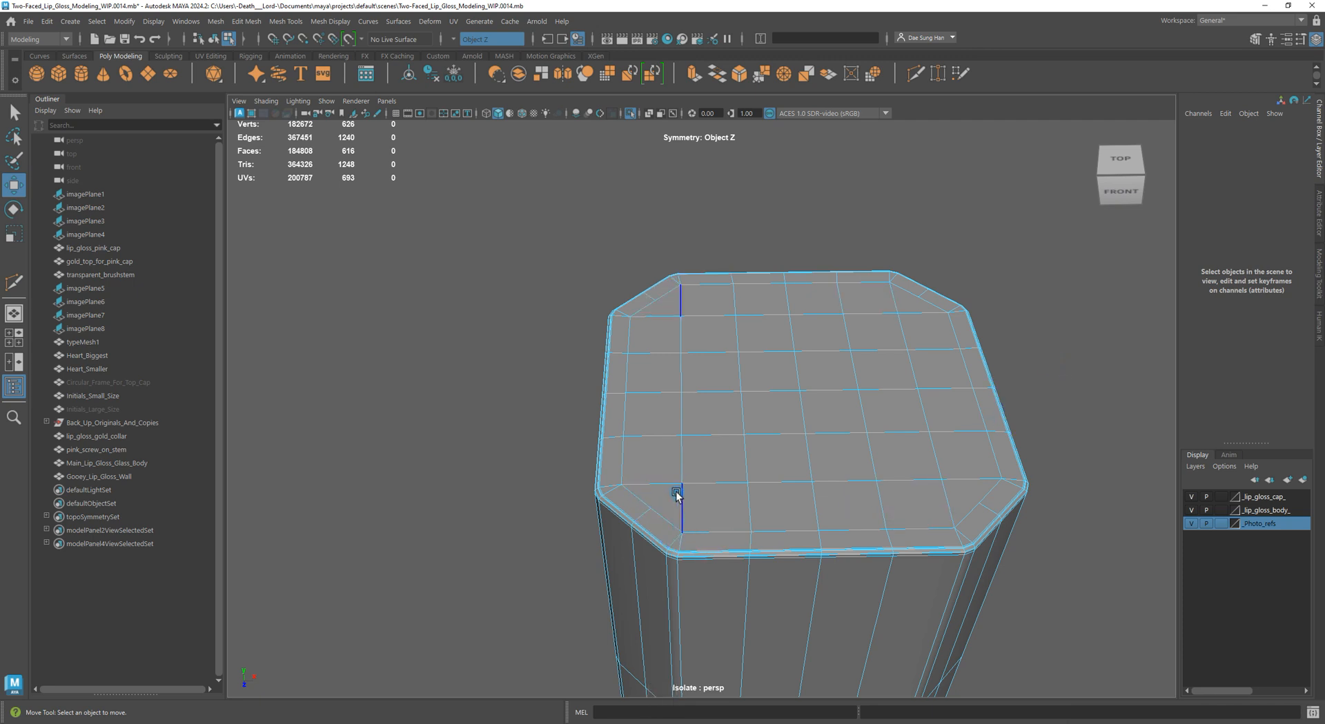
Examine the pink cap's smoothed form from outside and around the inner rim of its open end
key("3")
left_click(1044, 382)
left_click_drag(1044, 382, 837, 394, "alt")
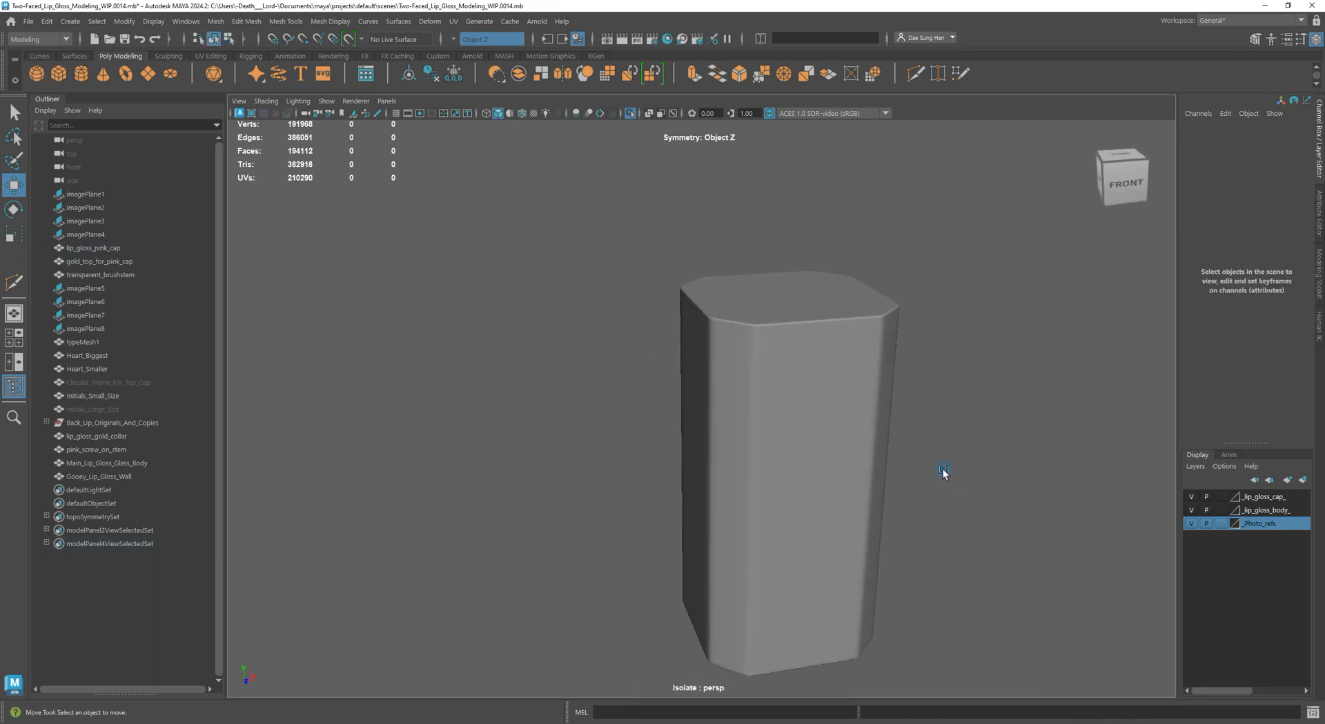
left_click(869, 307)
scroll(877, 297, "up", 4)
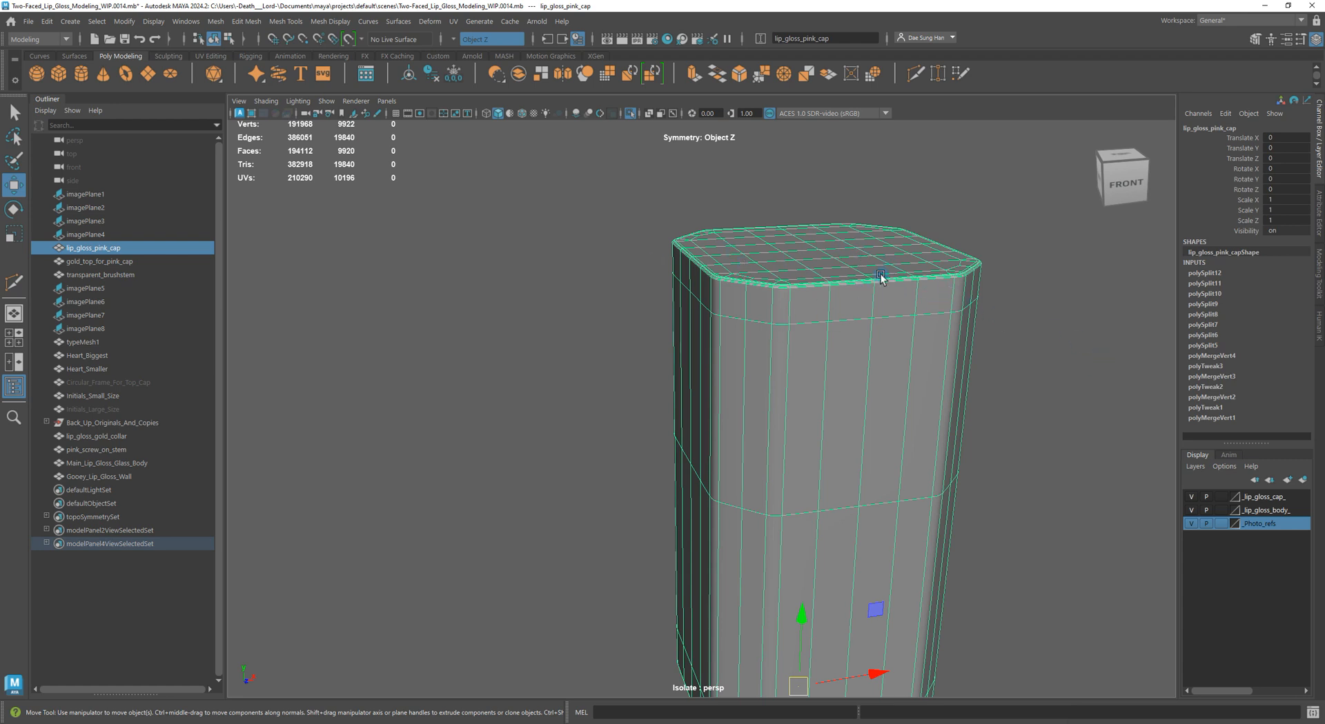
left_click(1035, 420)
left_click_drag(991, 407, 789, 458, "alt")
scroll(685, 456, "up", 3)
left_click(686, 457)
key("3")
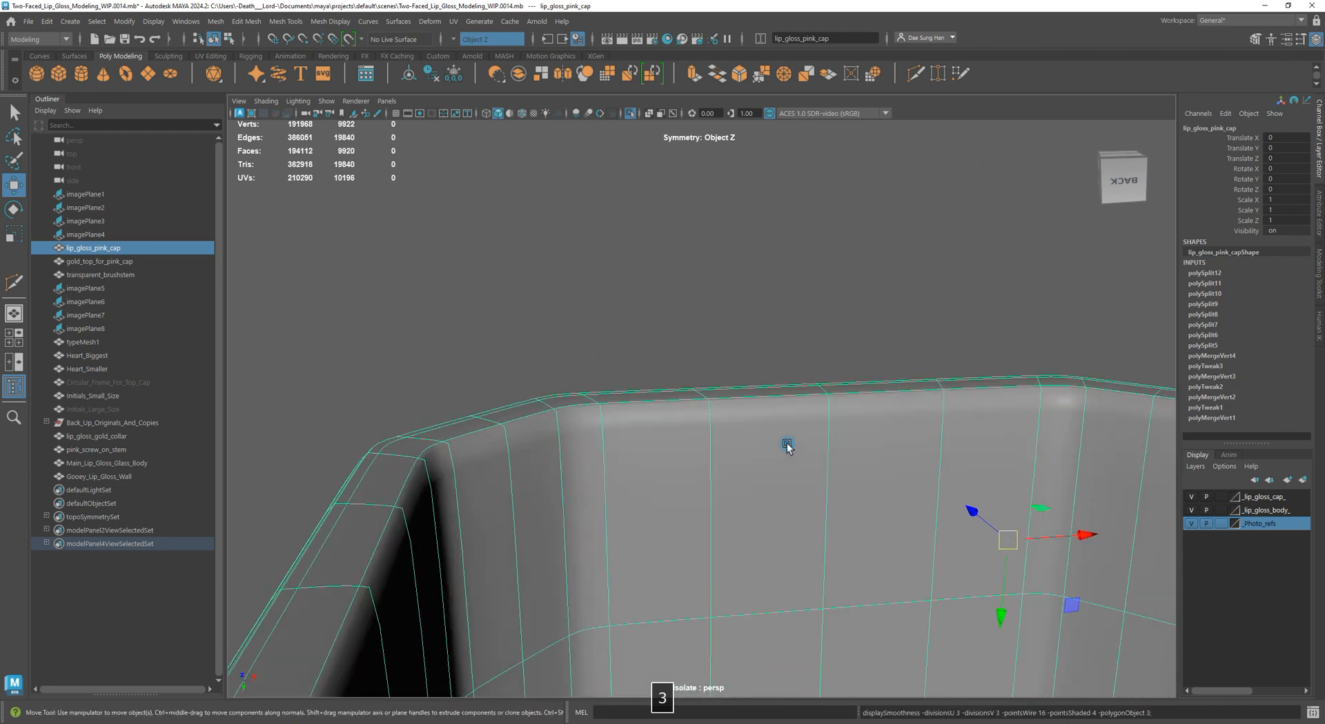
key("1")
Insert an edge loop on the cap's inner wall close to the beveled rim of the open end
left_click_drag(686, 425, 654, 393, "alt")
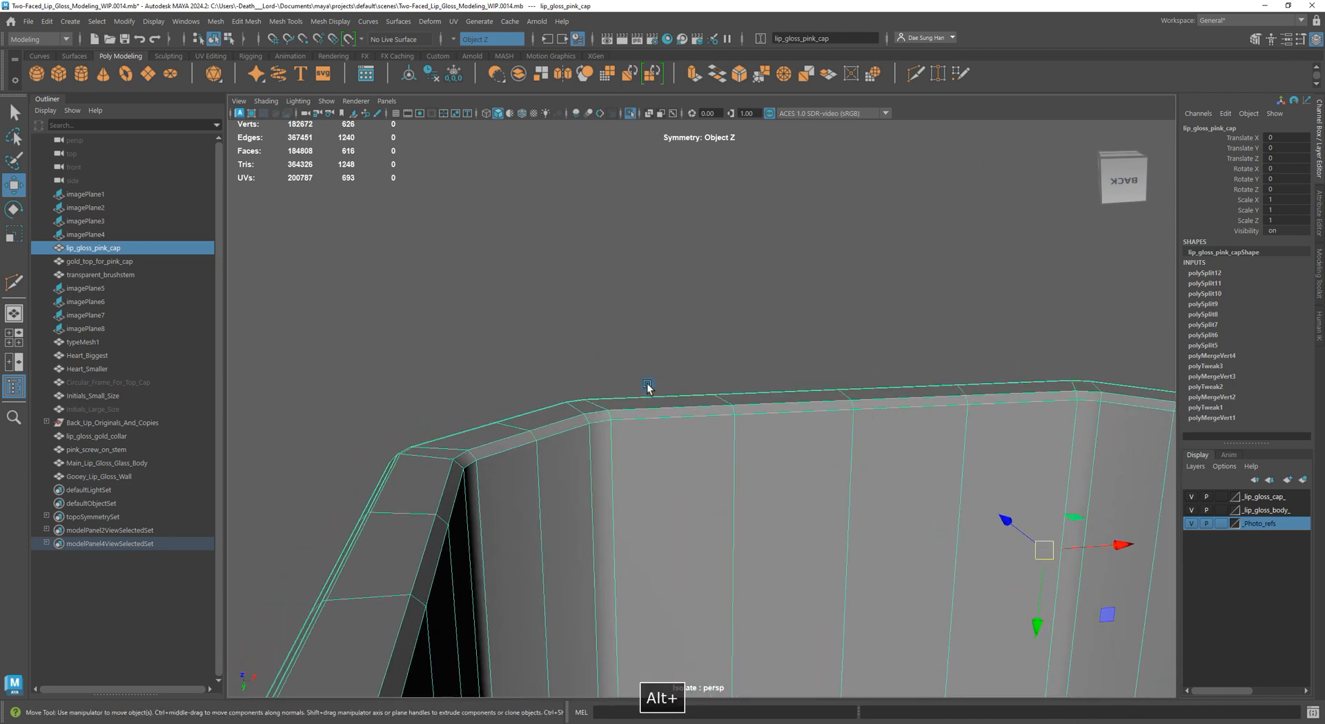
right_click_drag(653, 393, 752, 523, "alt")
left_click_drag(752, 522, 812, 445, "alt")
right_click_drag(811, 444, 621, 378, "shift")
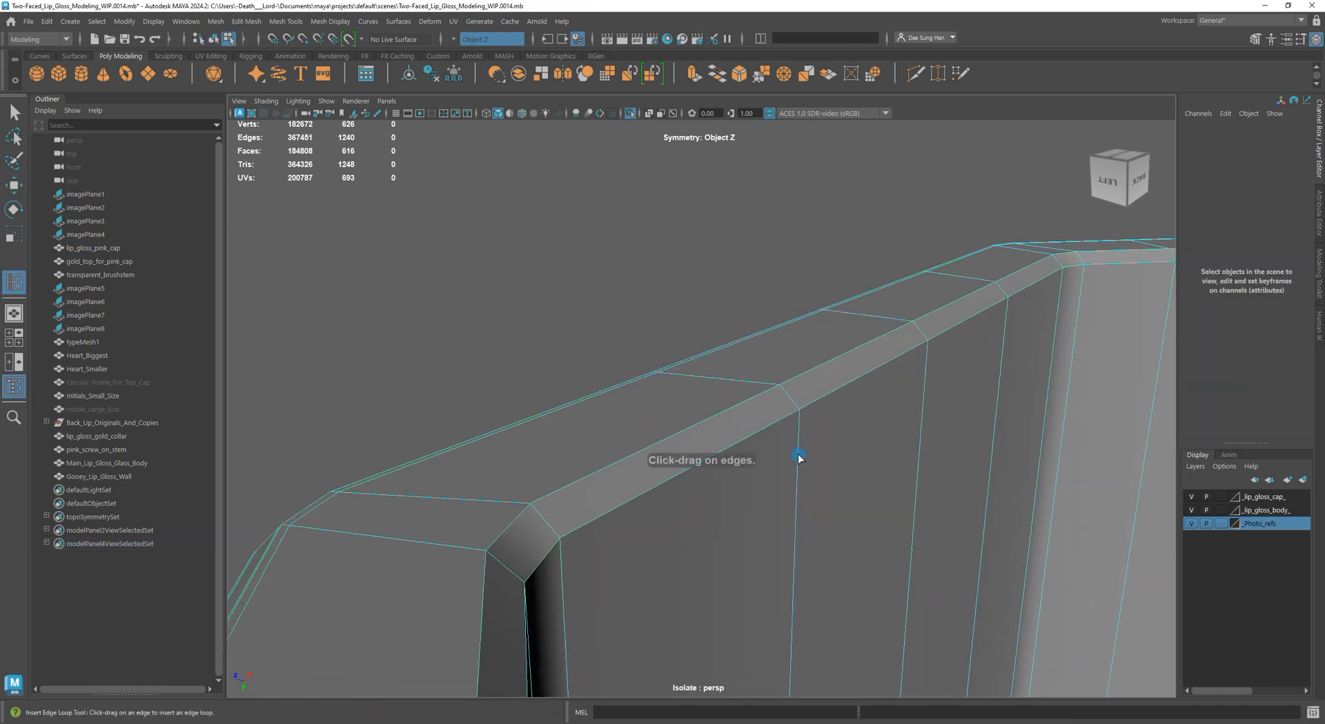
key("1")
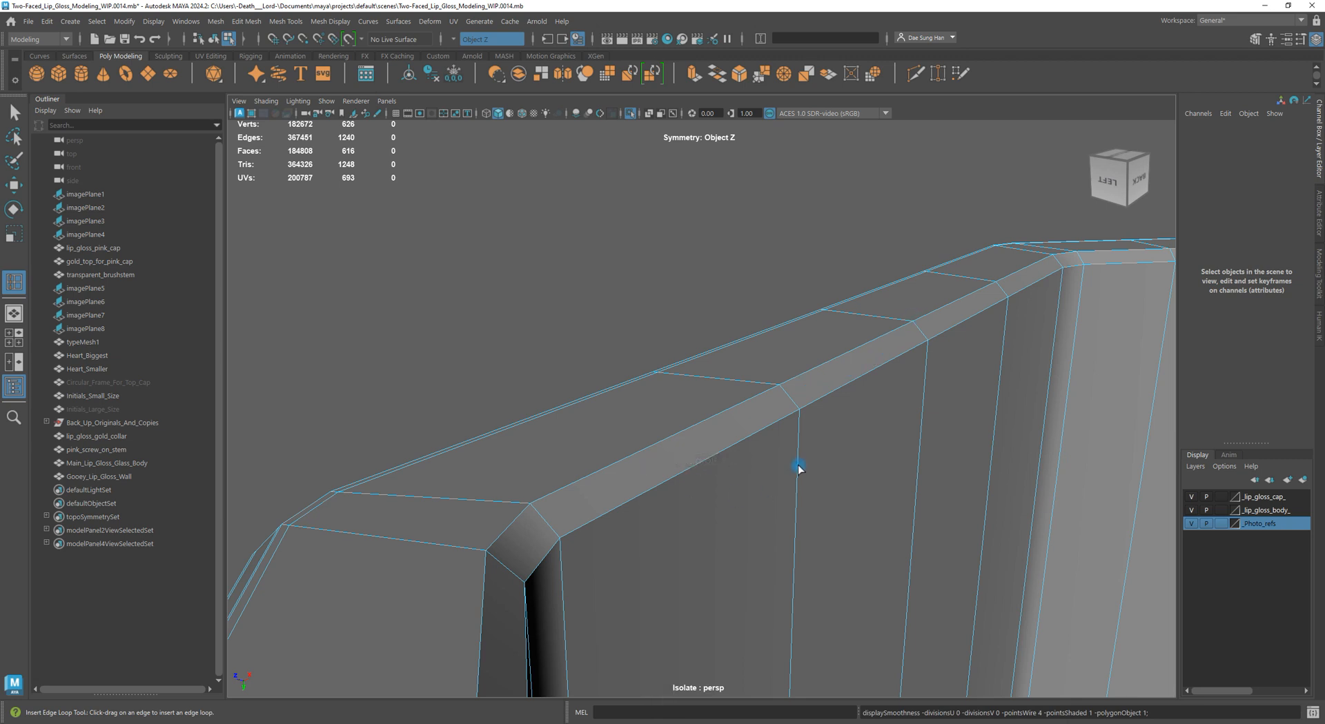
left_click_drag(797, 464, 804, 462)
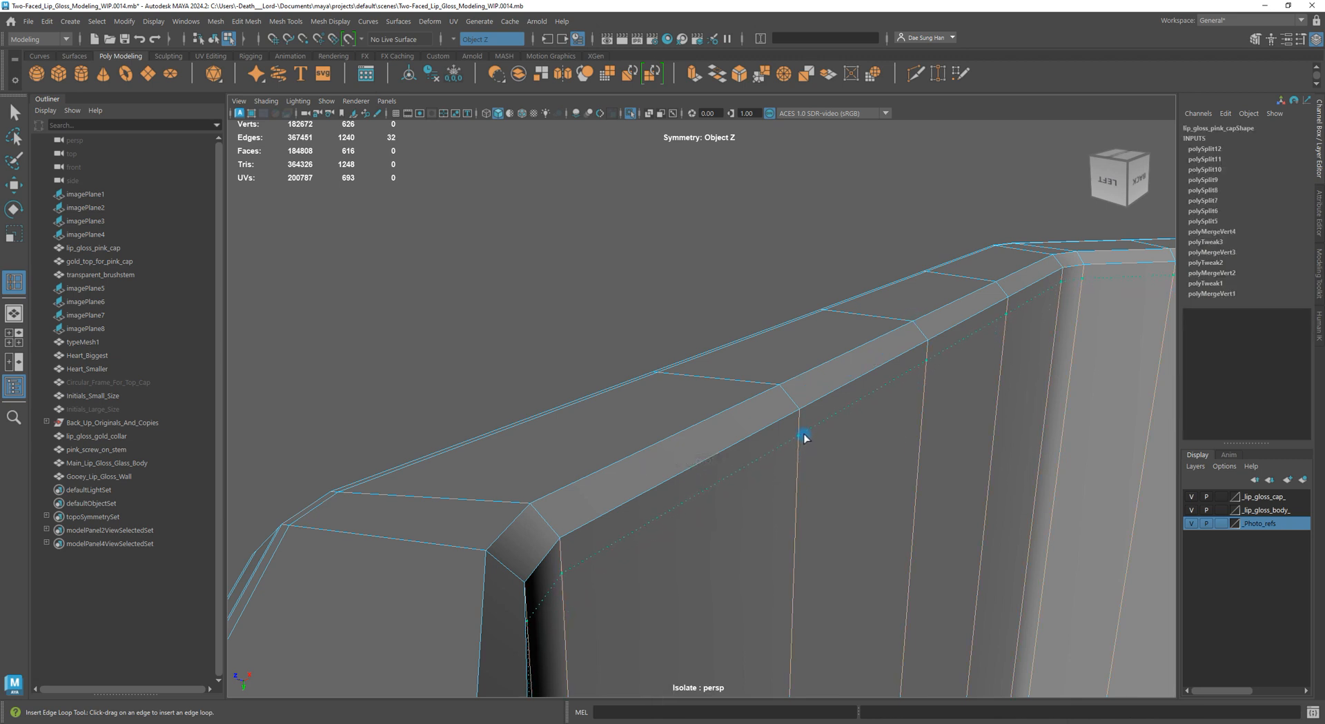
left_click_drag(809, 426, 811, 428)
key("w")
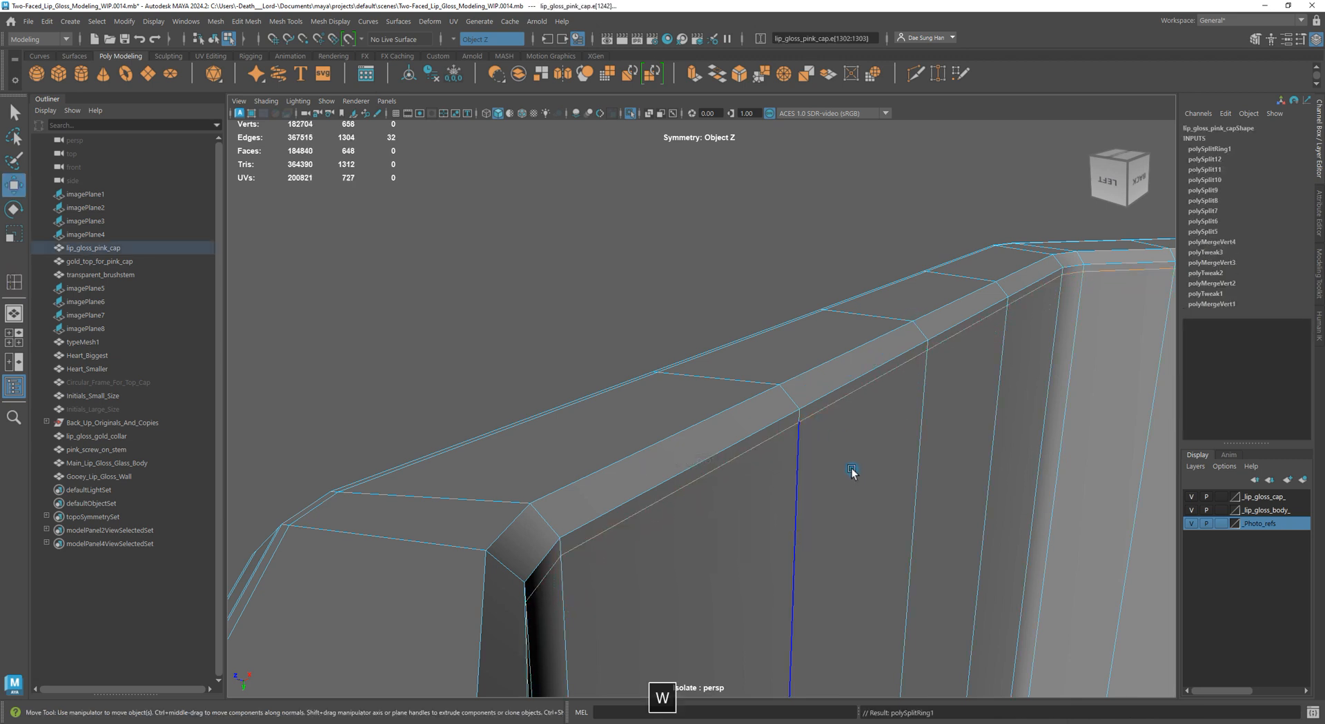
Insert a supporting edge loop on the flat rim of the cap's open end, close to the bevel's outer edge
left_click_drag(870, 600, 824, 450, "alt")
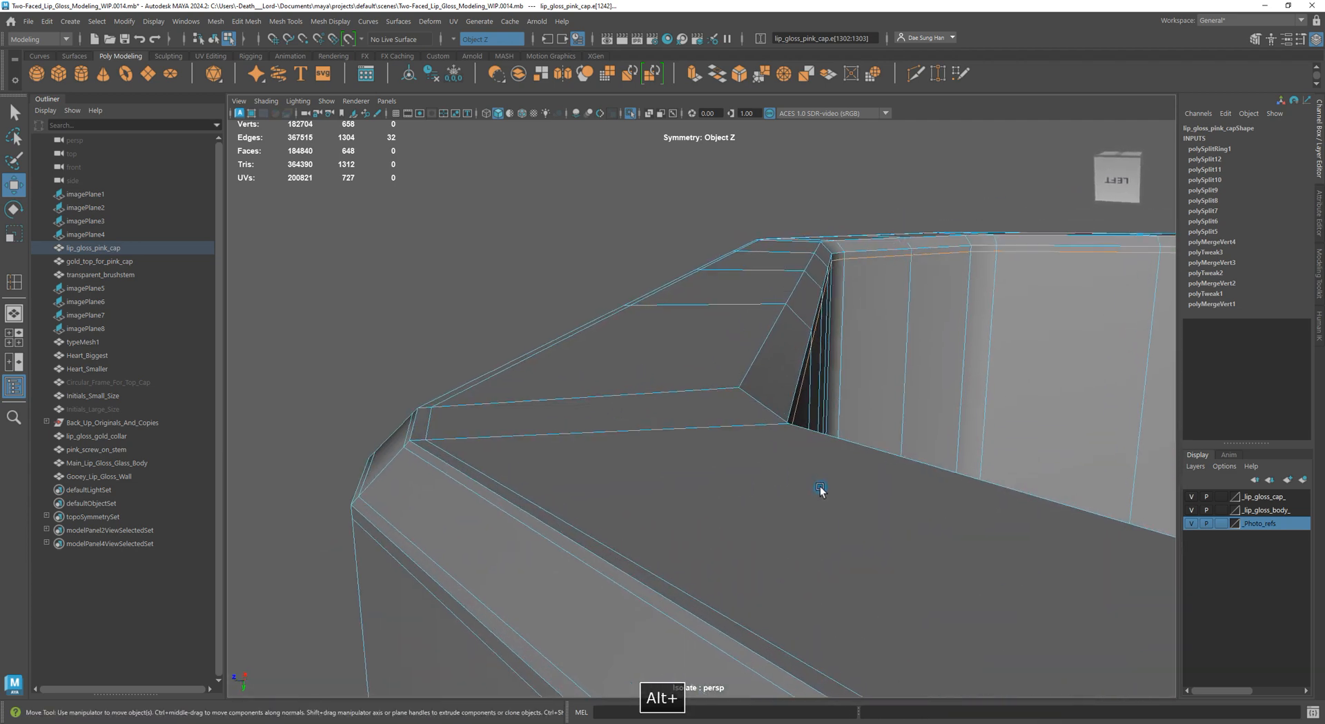
key("3")
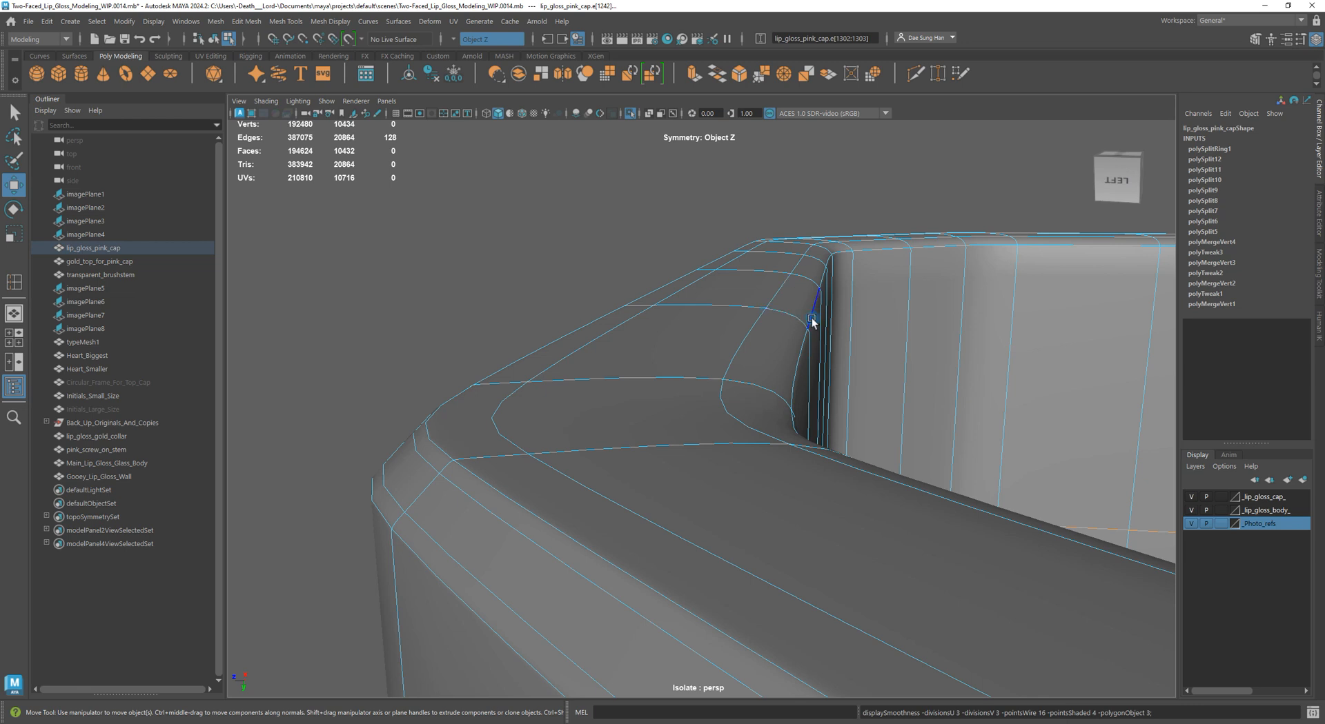
key("1")
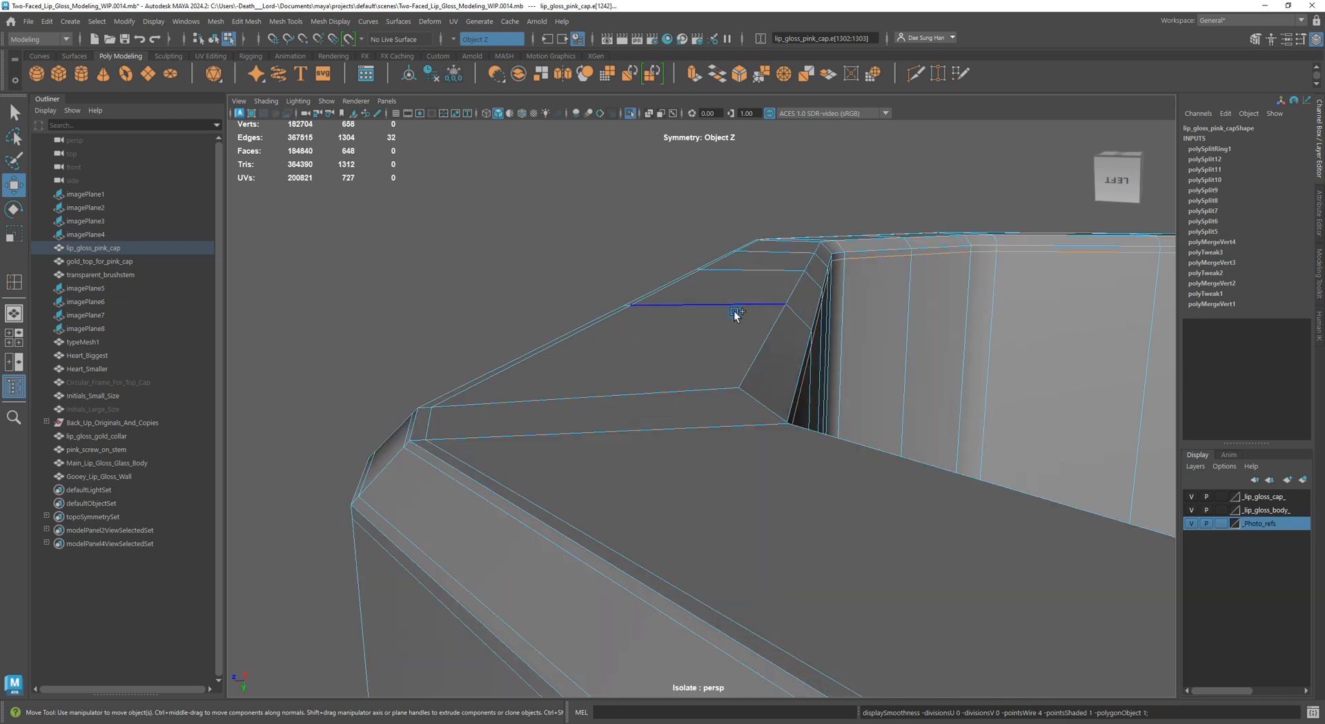
right_click_drag(674, 334, 663, 422, "shift")
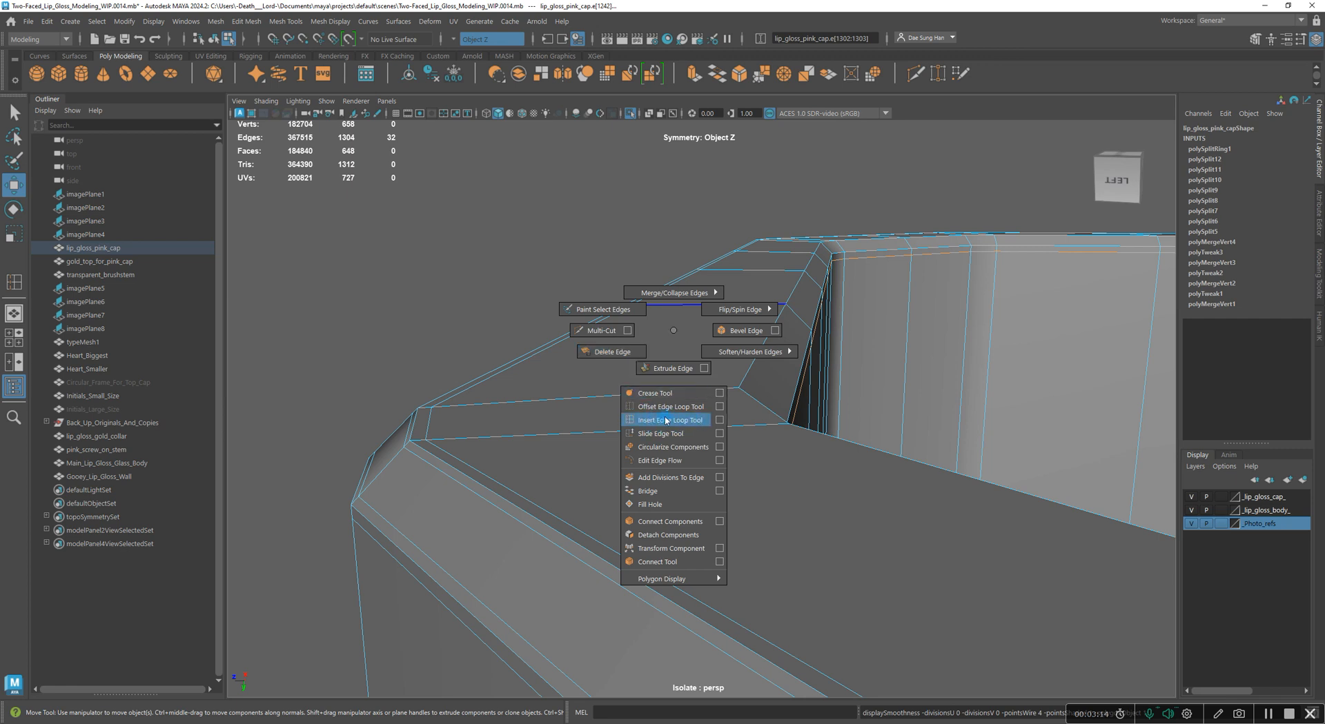
right_click_drag(667, 421, 669, 421, "shift")
left_click_drag(704, 390, 712, 386)
left_click_drag(877, 408, 890, 410, "alt")
key("w")
key("3")
Return to object mode and compare the cap's open rim with and without smooth preview
right_click_drag(721, 372, 842, 214)
left_click(926, 204)
left_click_drag(925, 205, 821, 224, "alt")
right_click_drag(821, 224, 862, 235, "alt")
left_click_drag(862, 236, 834, 284, "alt")
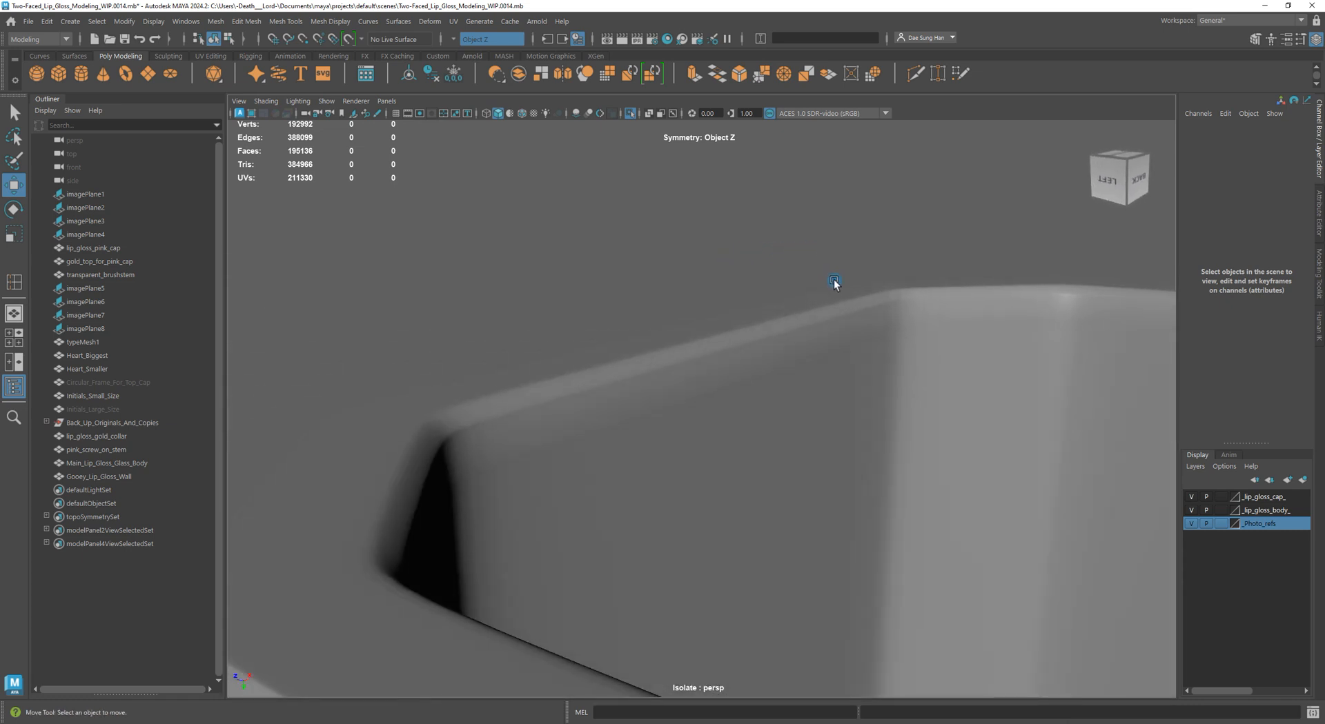
right_click_drag(835, 283, 927, 345, "alt")
left_click(928, 345)
key("1")
key("3")
key("1")
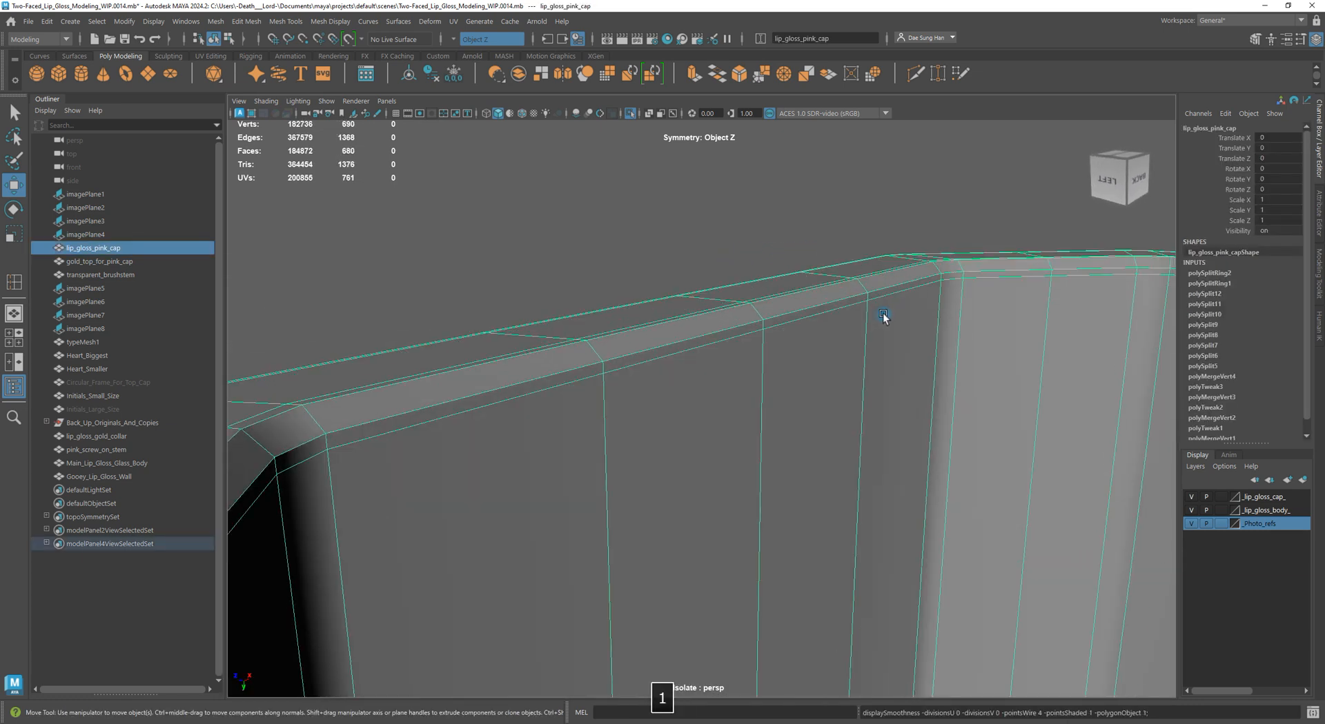
key("3")
key("1")
key("3")
key("1")
Examine an inner corner of the open rim up close, comparing its smoothed and unsmoothed shapes
left_click_drag(837, 228, 778, 281, "alt")
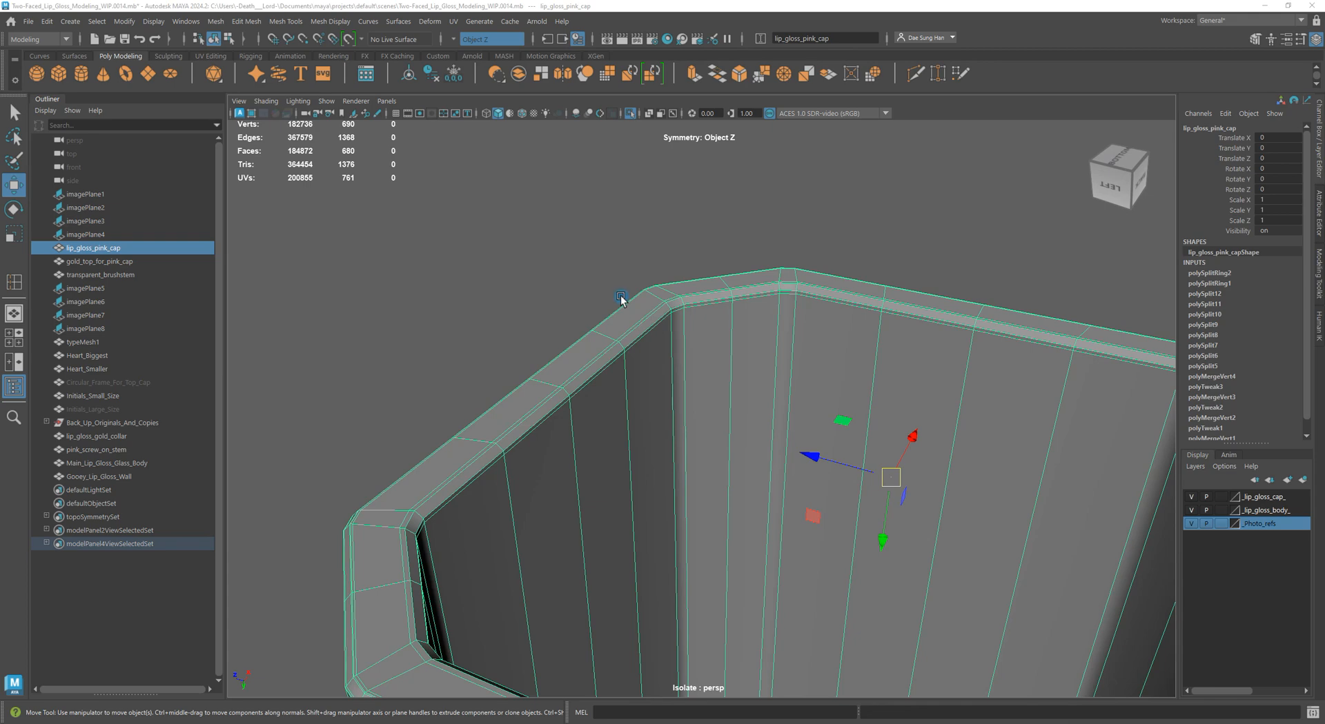
left_click_drag(607, 293, 468, 326, "alt")
right_click_drag(467, 326, 831, 429, "alt")
middle_click_drag(535, 383, 770, 388, "alt")
right_click_drag(709, 358, 886, 399, "alt")
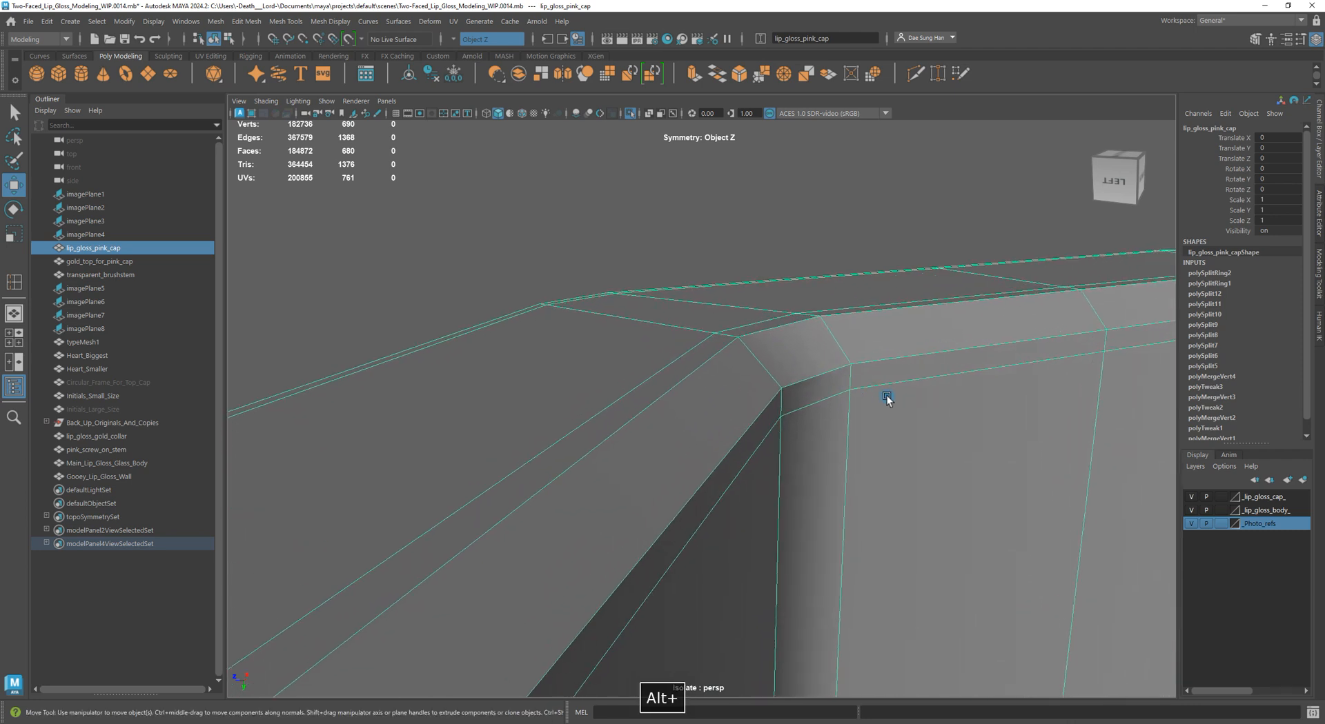
key("3")
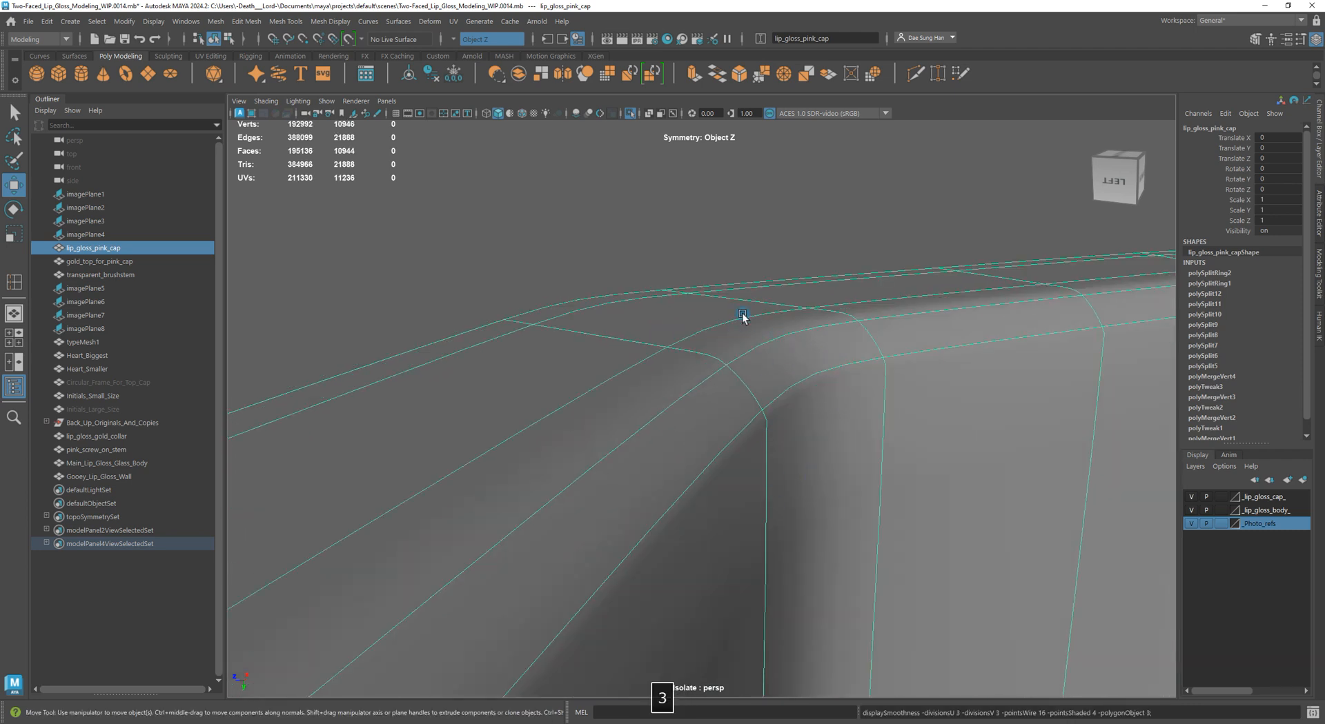
key("1")
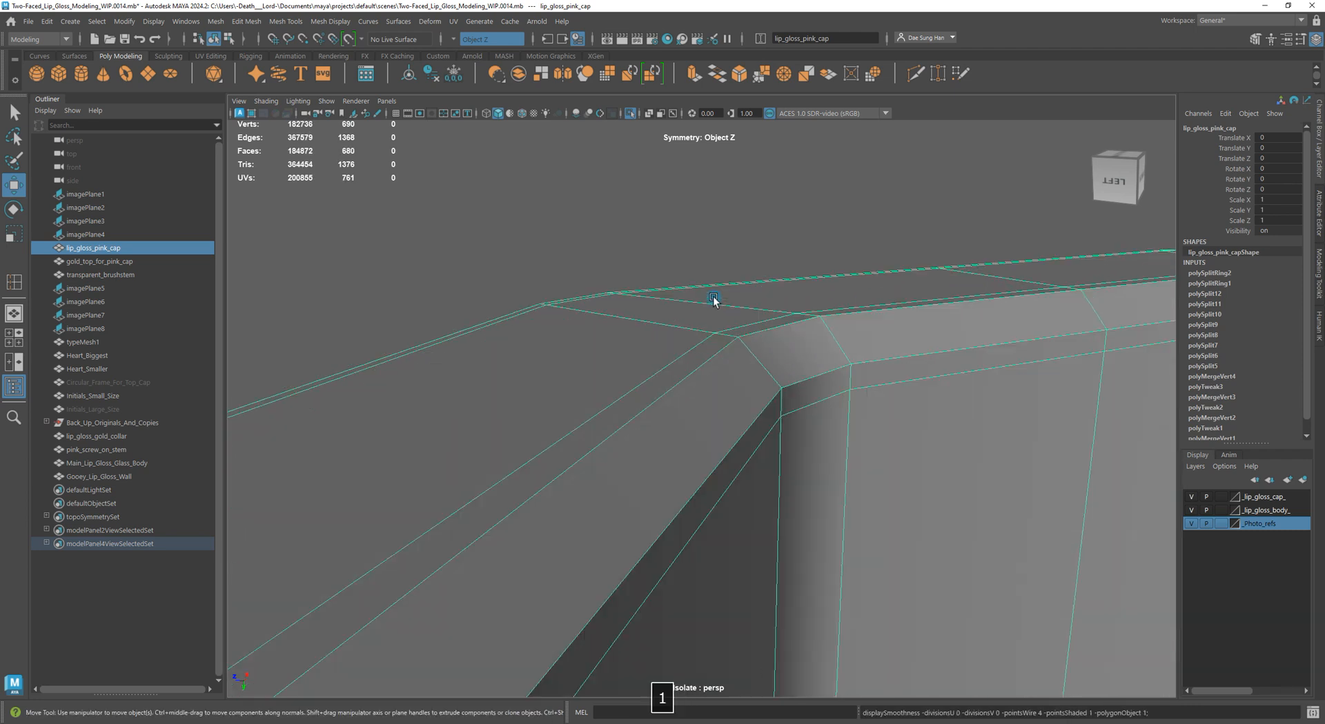
Insert an edge loop along the middle of the bevel around the cap's open inner rim
right_click(769, 345, "shift")
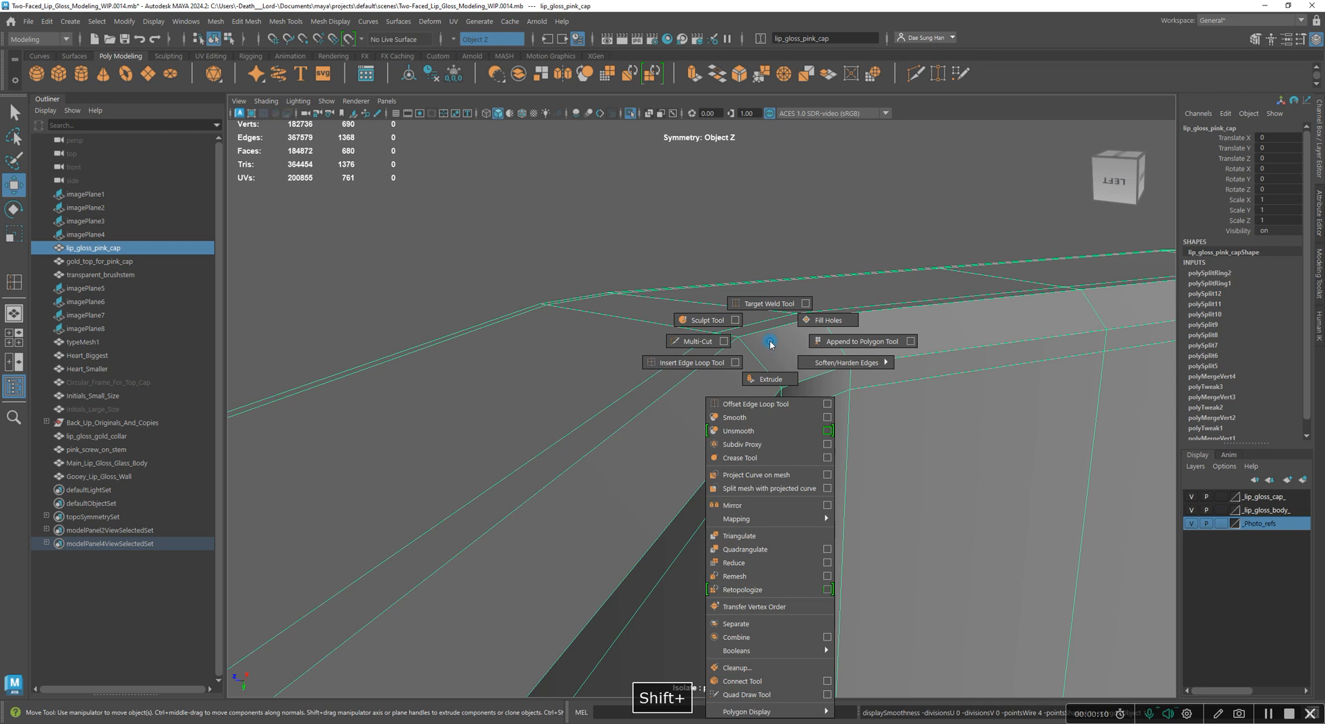
left_click(694, 363)
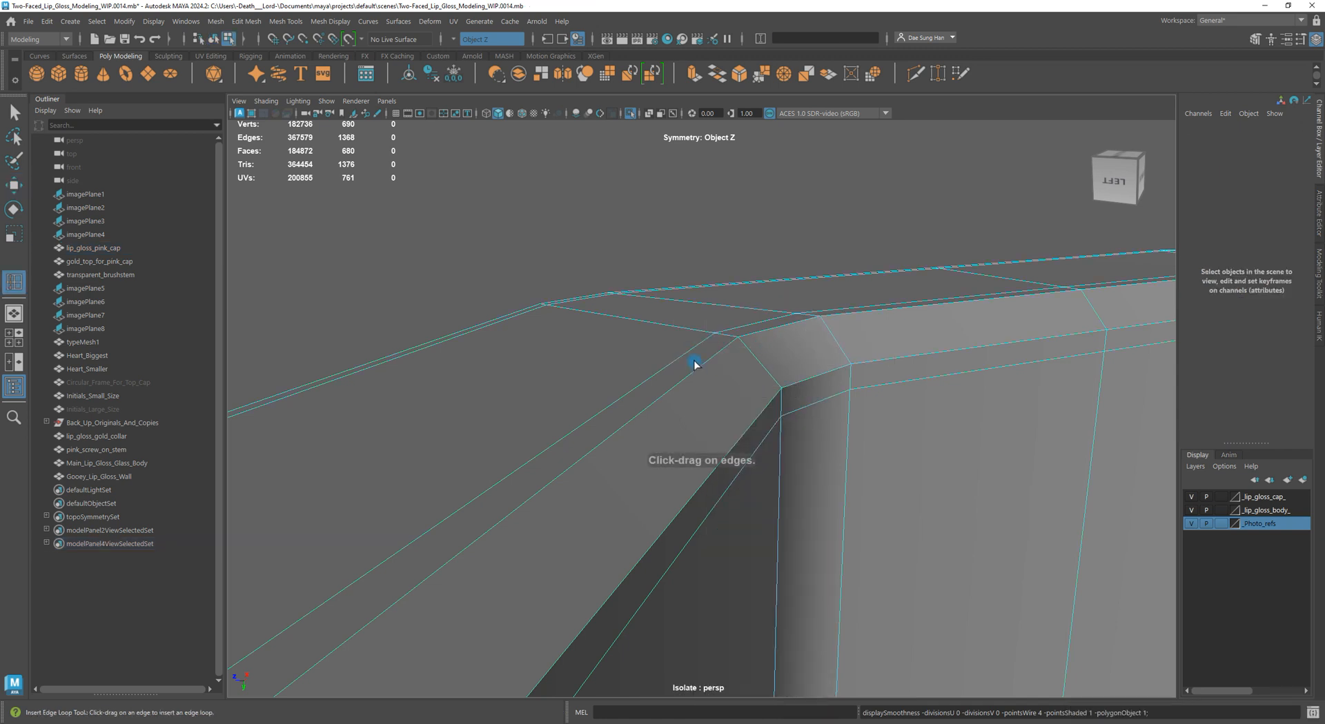
left_click(756, 358)
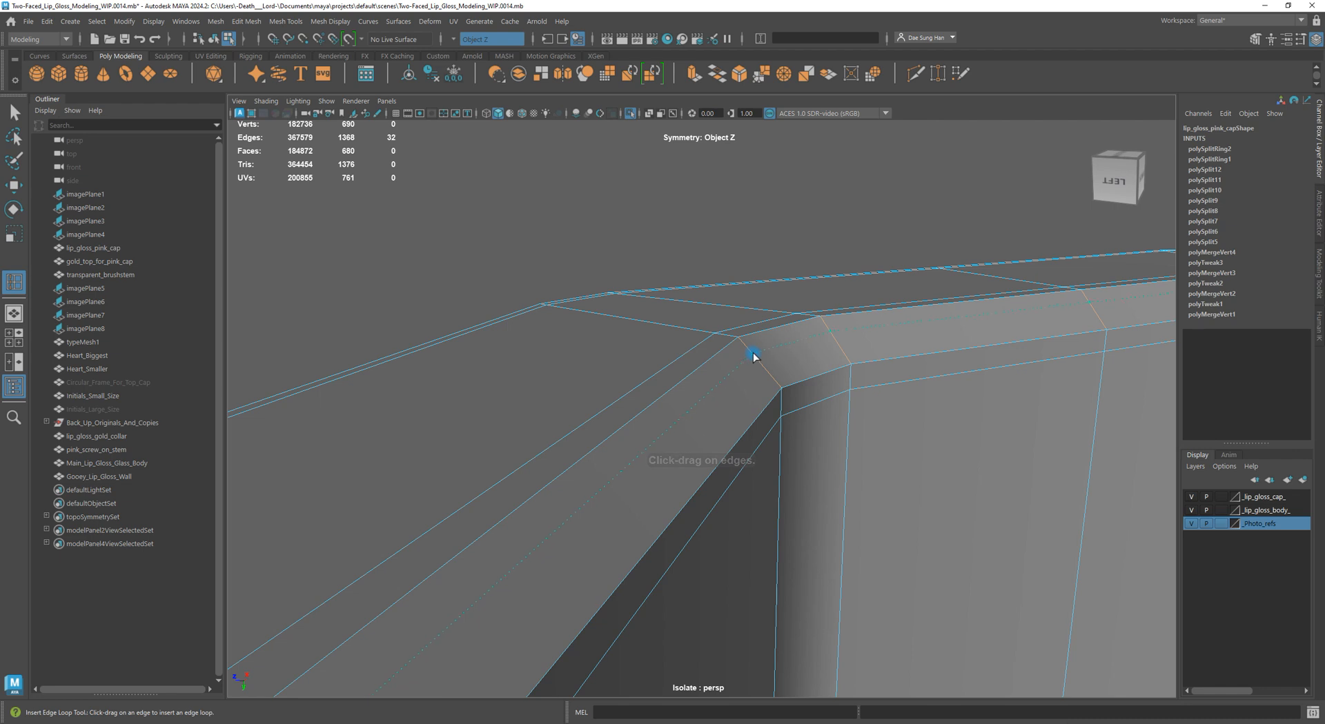
left_click(752, 356)
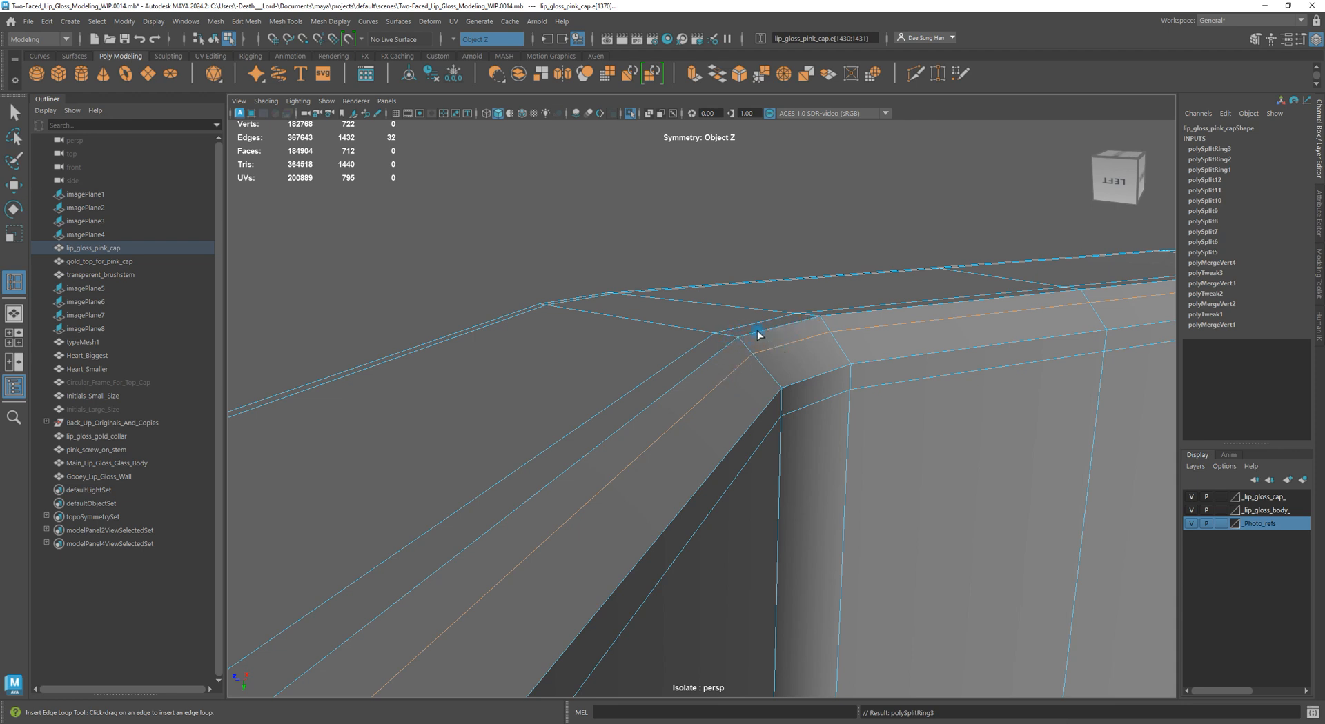
left_click_drag(896, 331, 764, 341, "alt")
middle_click_drag(764, 341, 606, 361, "alt")
right_click_drag(607, 361, 678, 404, "alt")
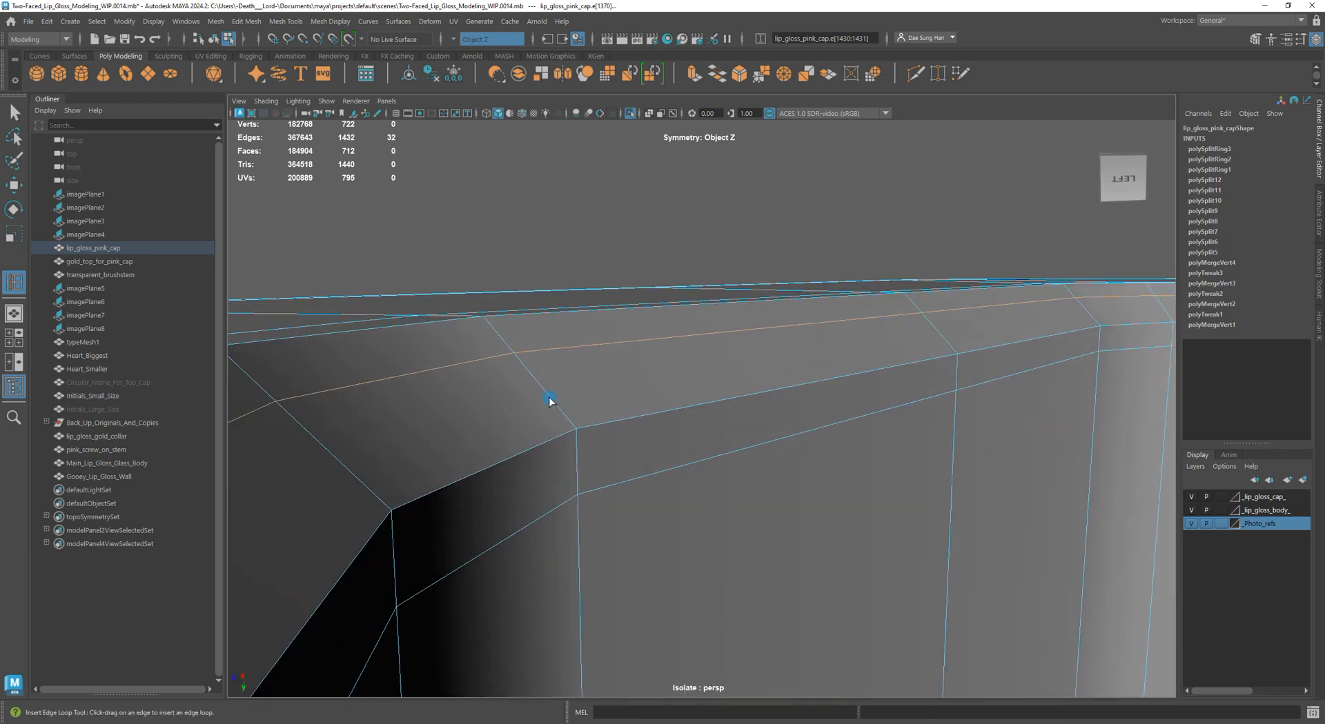
Insert an edge loop between the bevel's middle loop and its inner edge, and select the inner wall's upper loop as well
left_click_drag(547, 395, 543, 393)
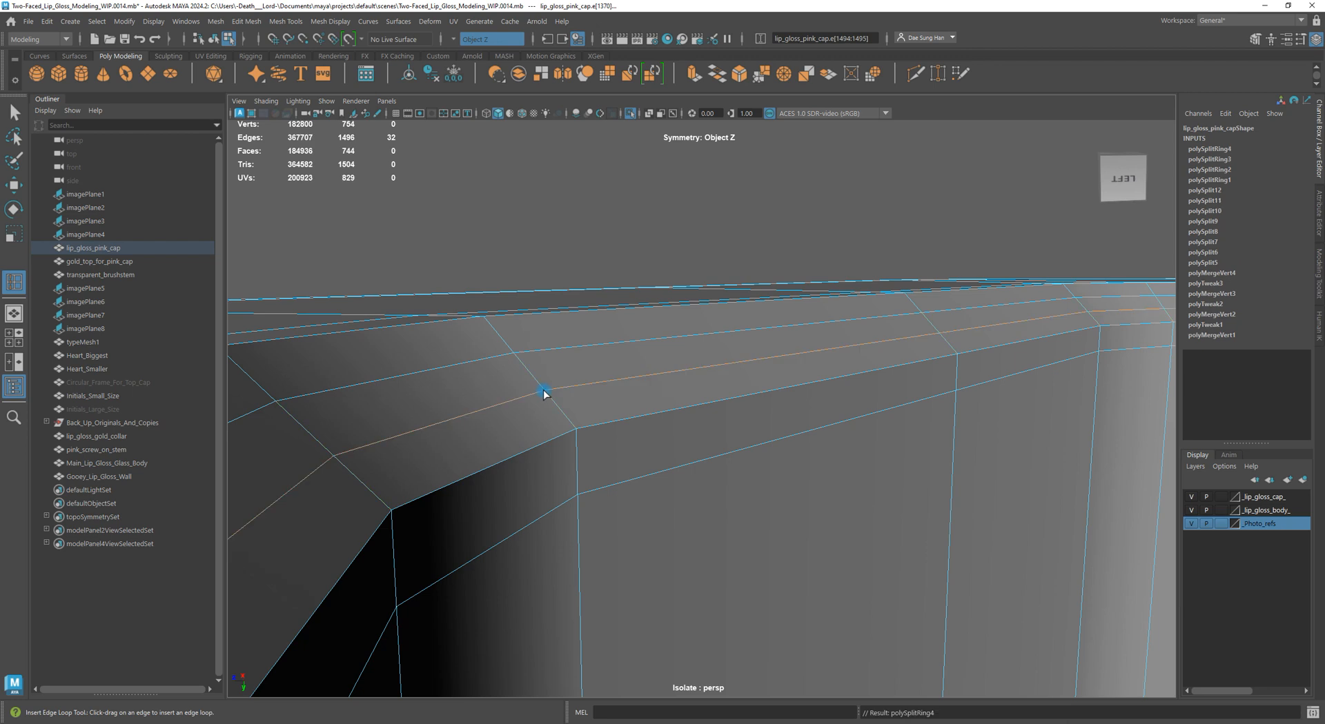
key("w")
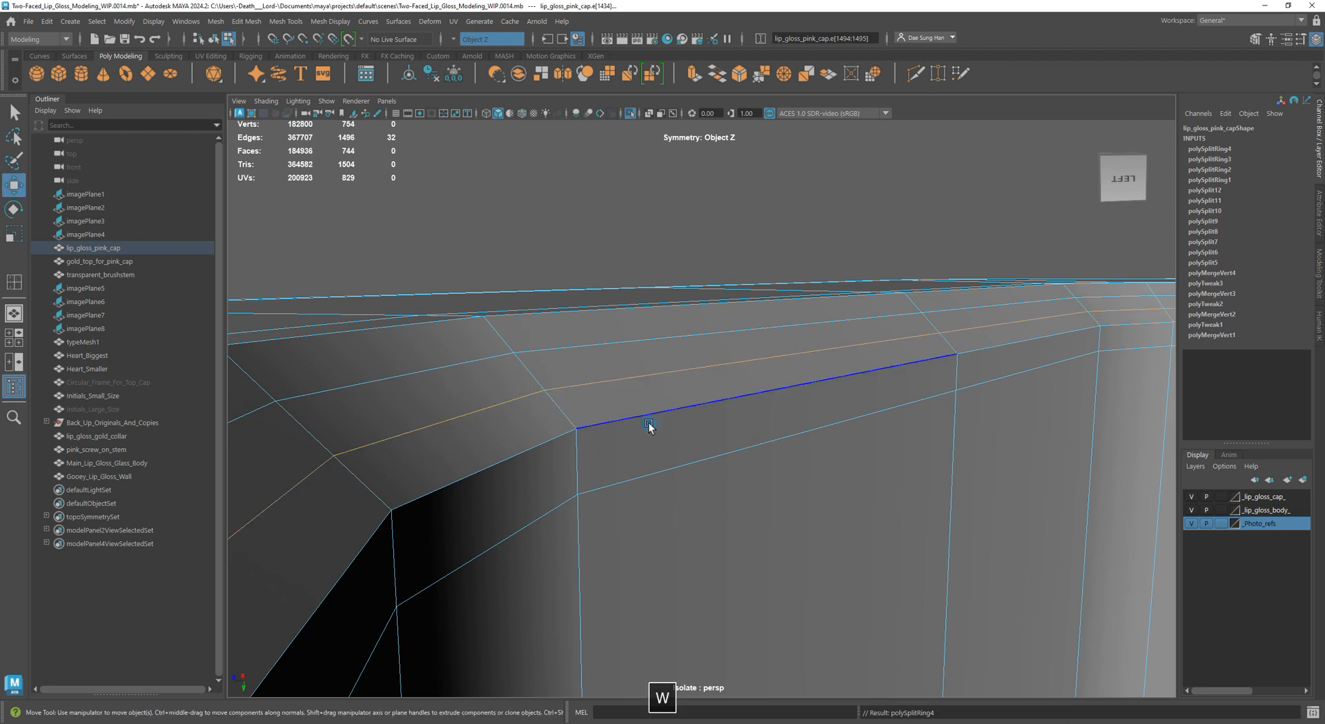
double_click(612, 485, "shift")
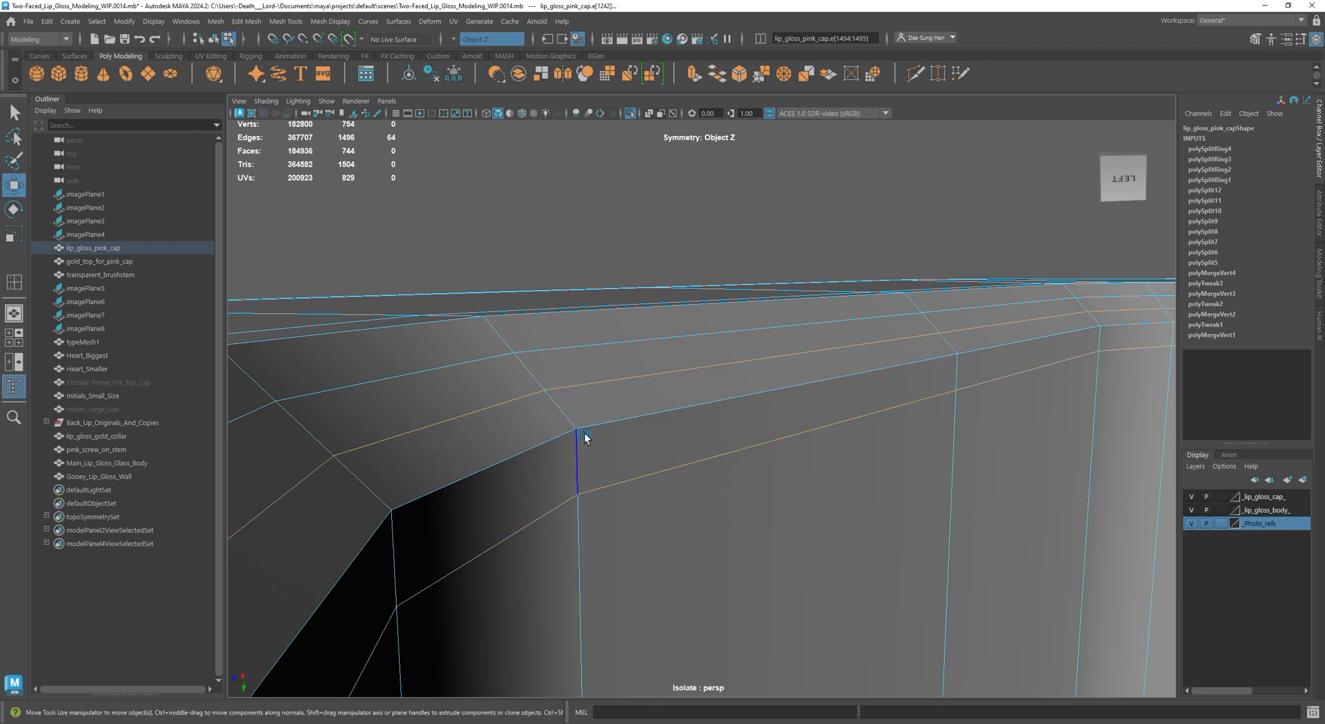
Compare the open rim with and without smooth preview while its supporting loops are selected, and return to object mode
key("3")
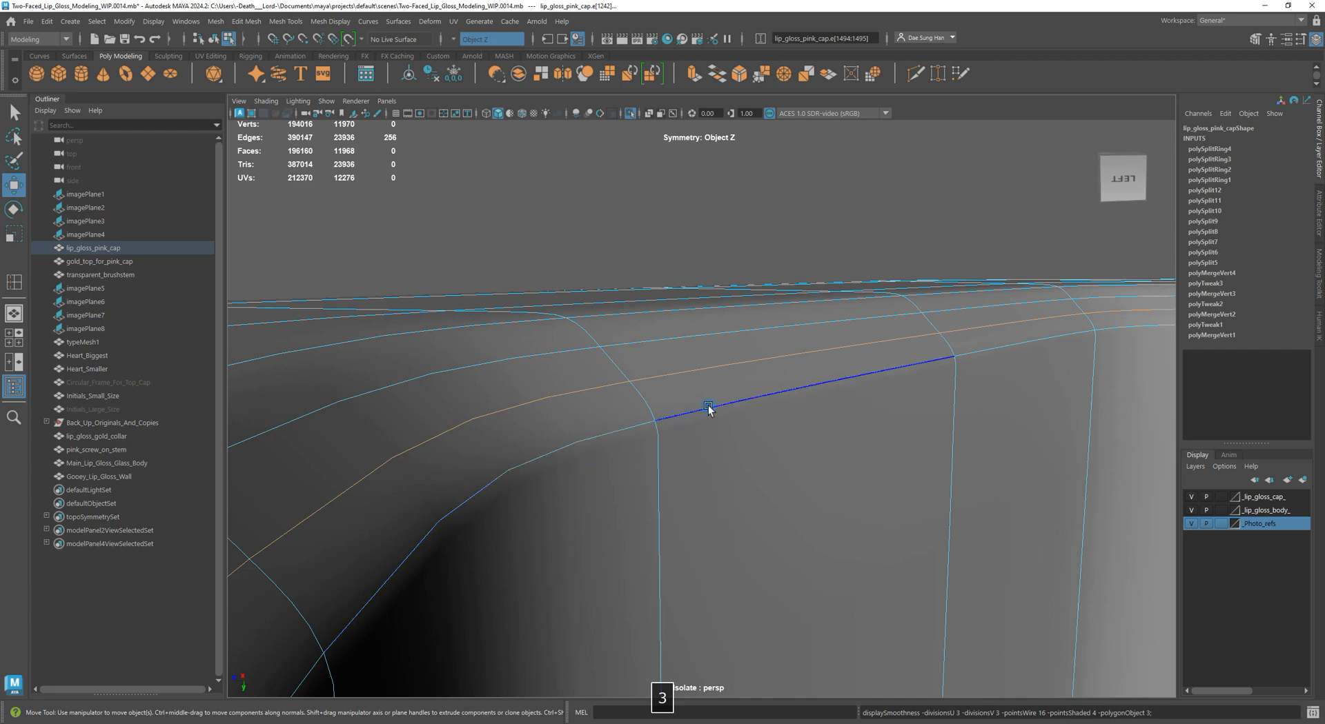
left_click_drag(697, 428, 680, 324, "alt")
key("1")
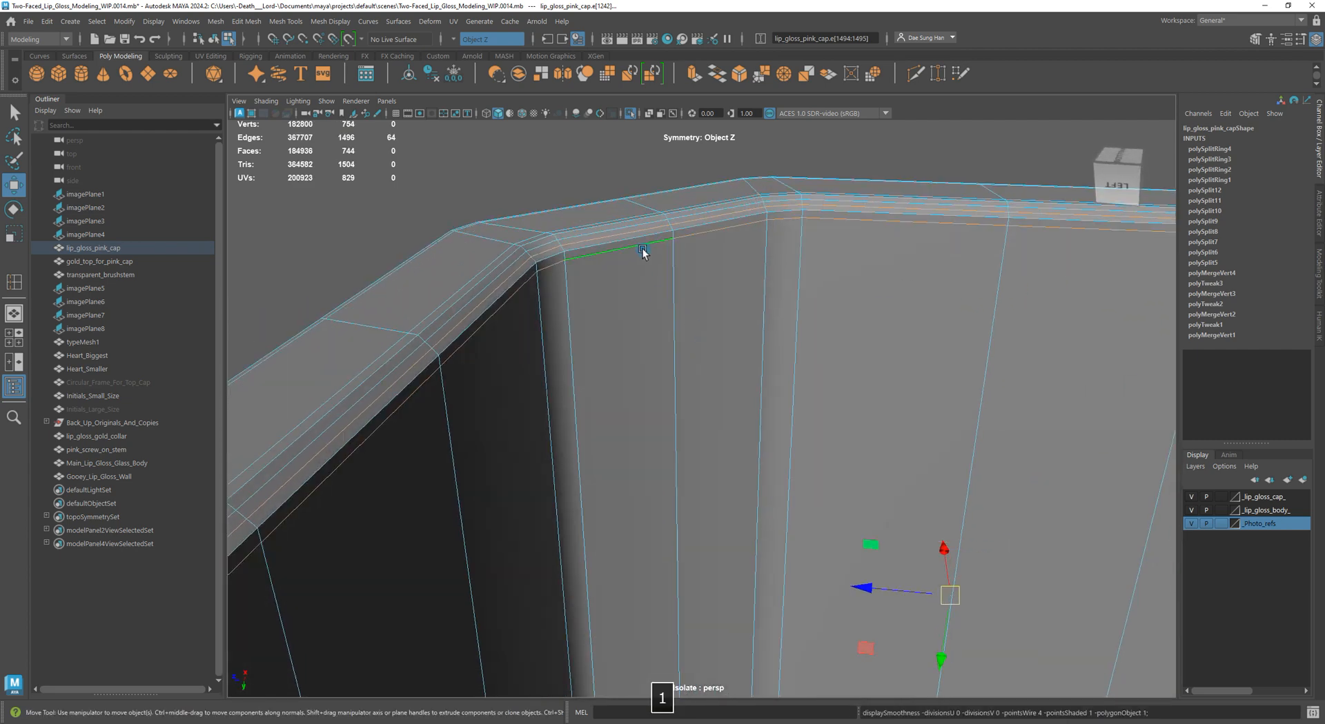
key("3")
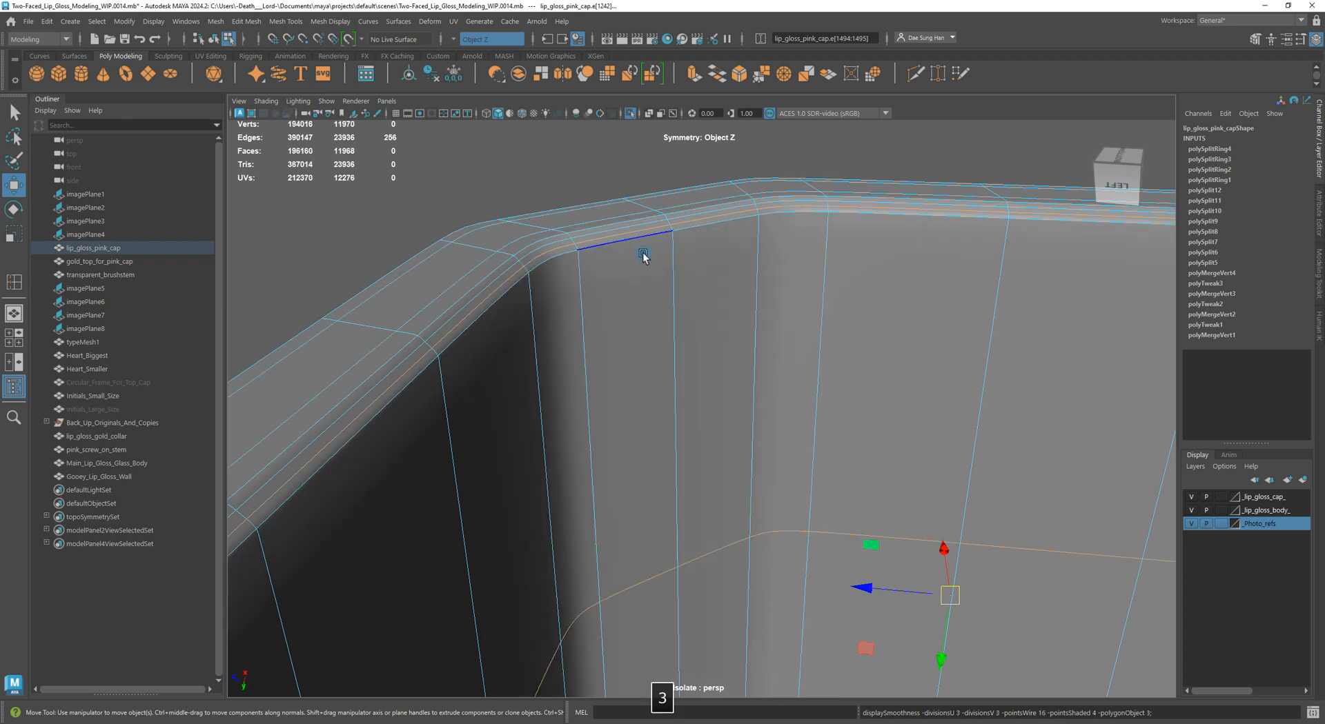
key("1")
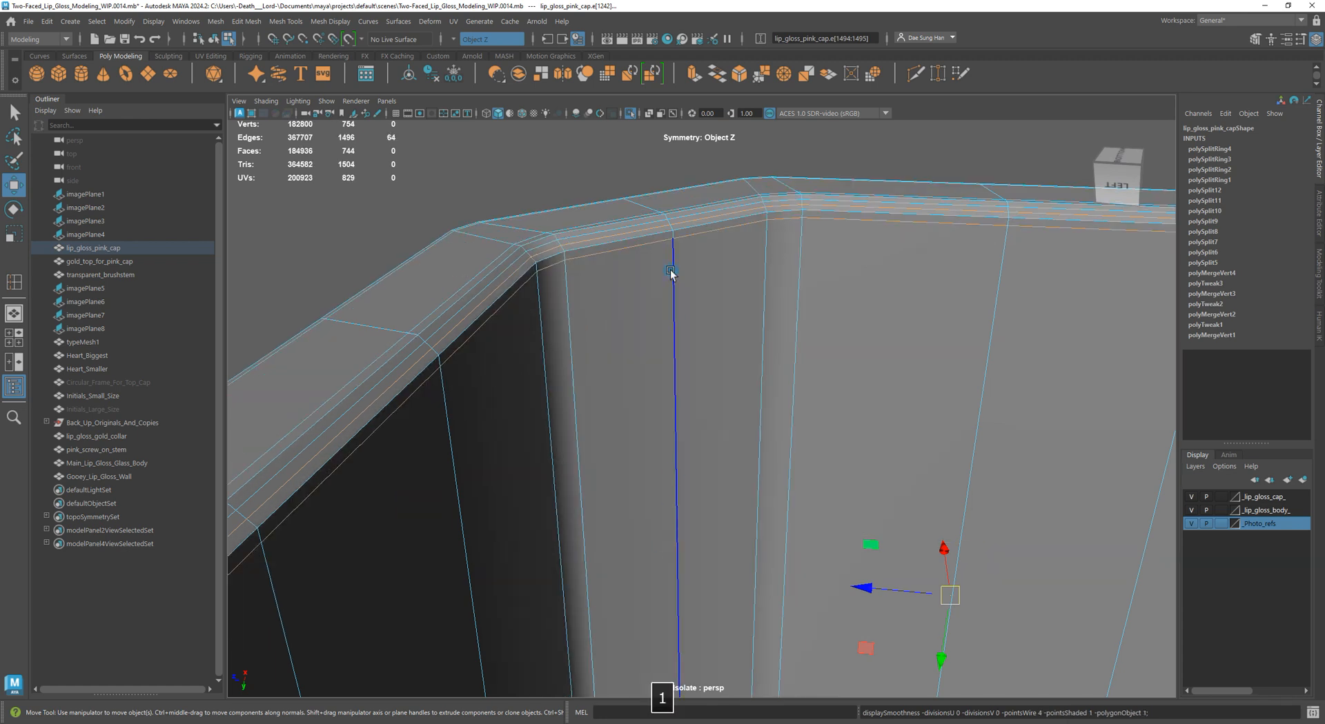
key("3")
key("1")
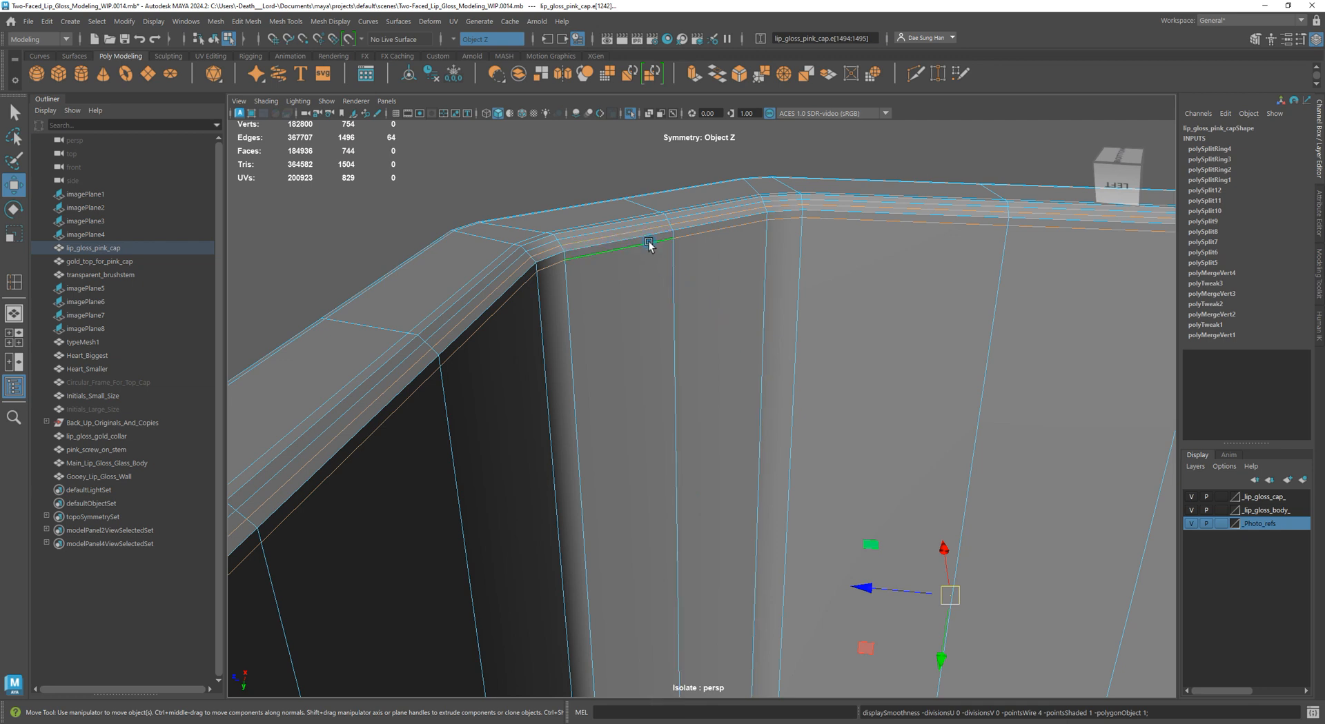
key("3")
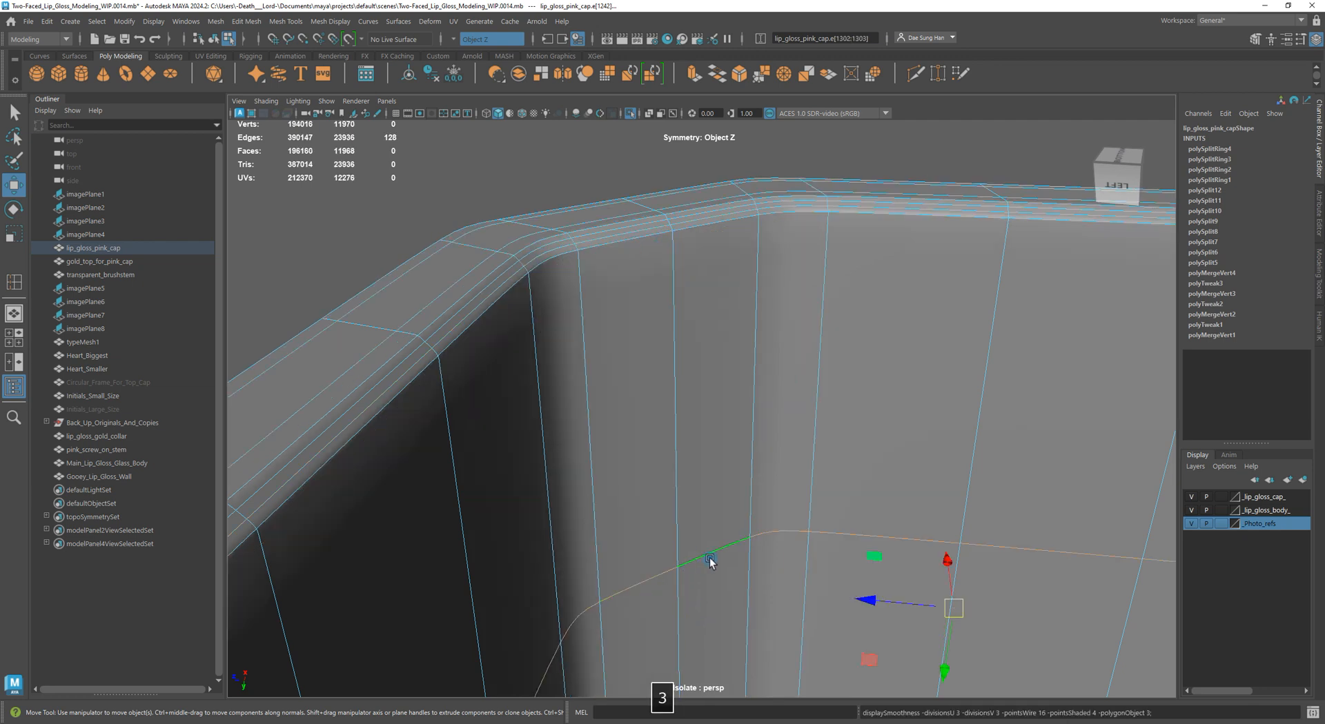
key("1")
double_click(642, 231)
key("3")
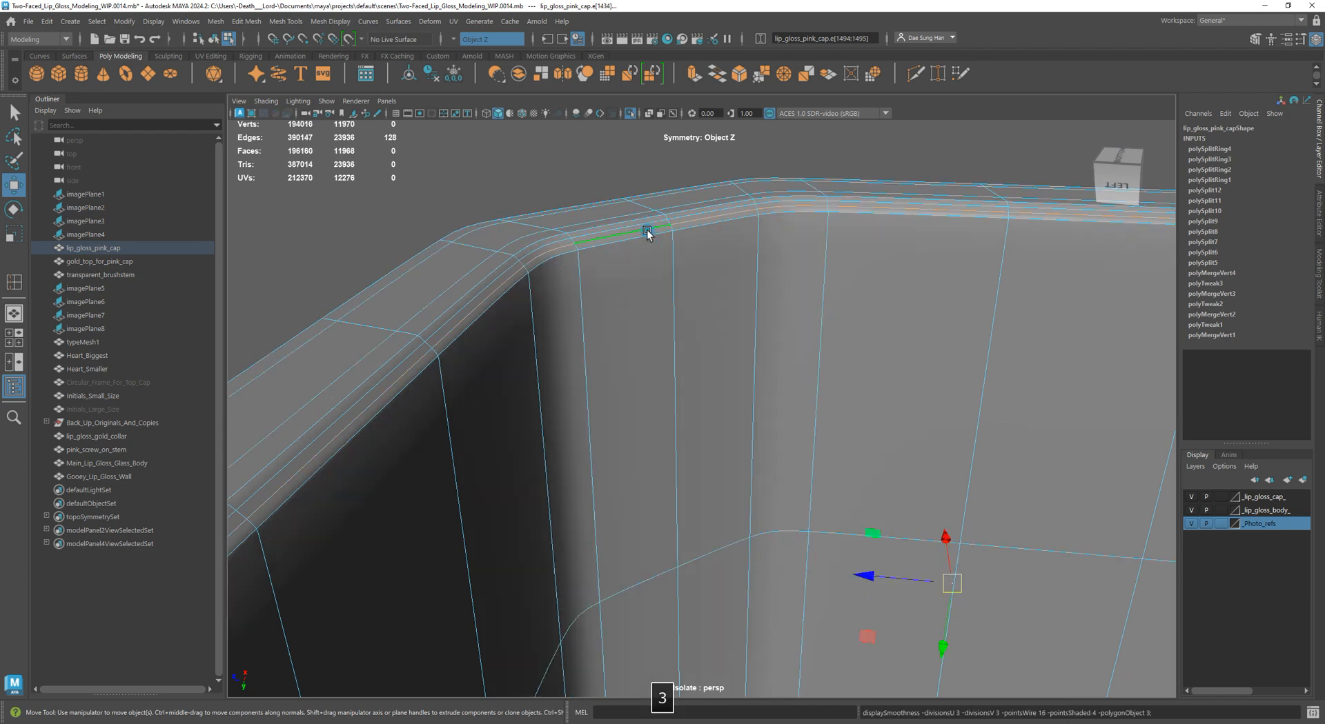
left_click_drag(697, 249, 739, 366, "alt")
left_click(690, 340)
right_click_drag(744, 260, 887, 174)
key("3")
left_click(888, 174)
Insert a supporting edge loop around the cap's inner wall, a short distance below the beveled rim
mouse_move(784, 321)
left_mouse_down("alt")
mouse_move(509, 362)
mouse_move(661, 405)
mouse_move(562, 407)
mouse_move(727, 414)
mouse_move(719, 350)
left_mouse_up("alt")
left_click_drag(719, 198, 718, 350, "alt")
left_click(856, 313)
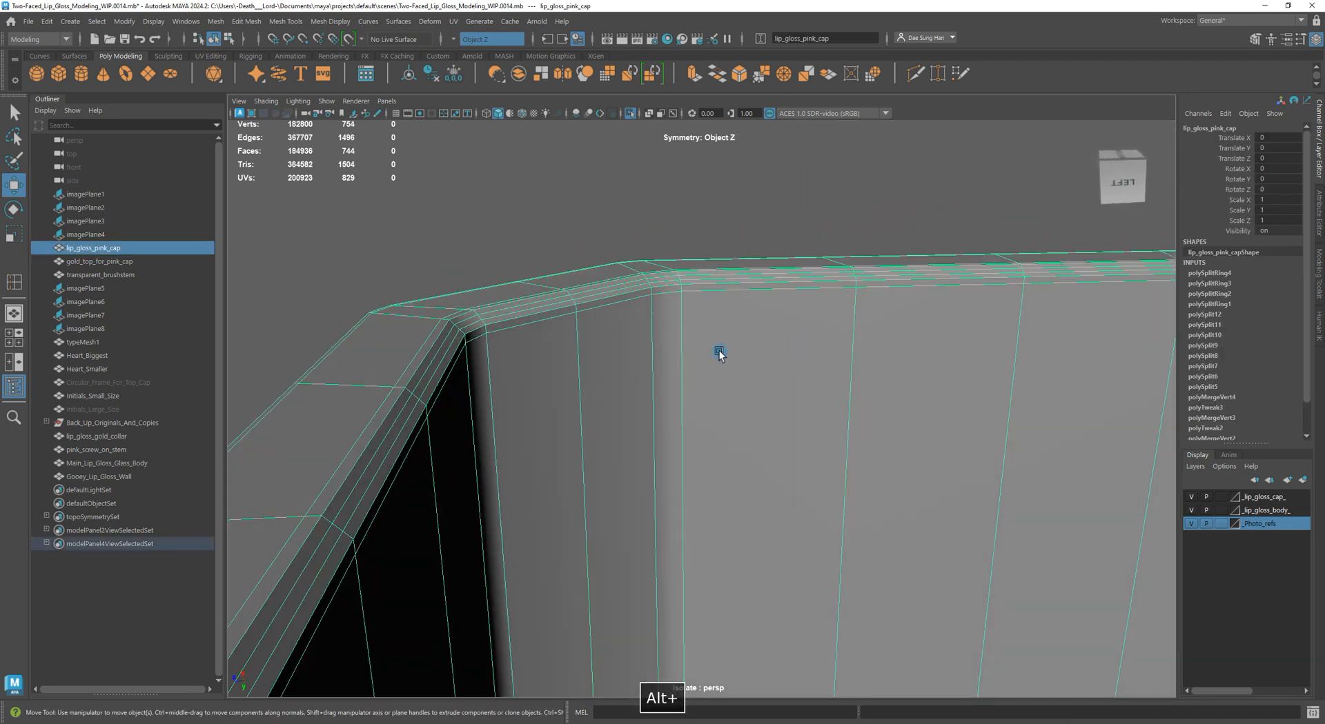
right_click(718, 350, "shift")
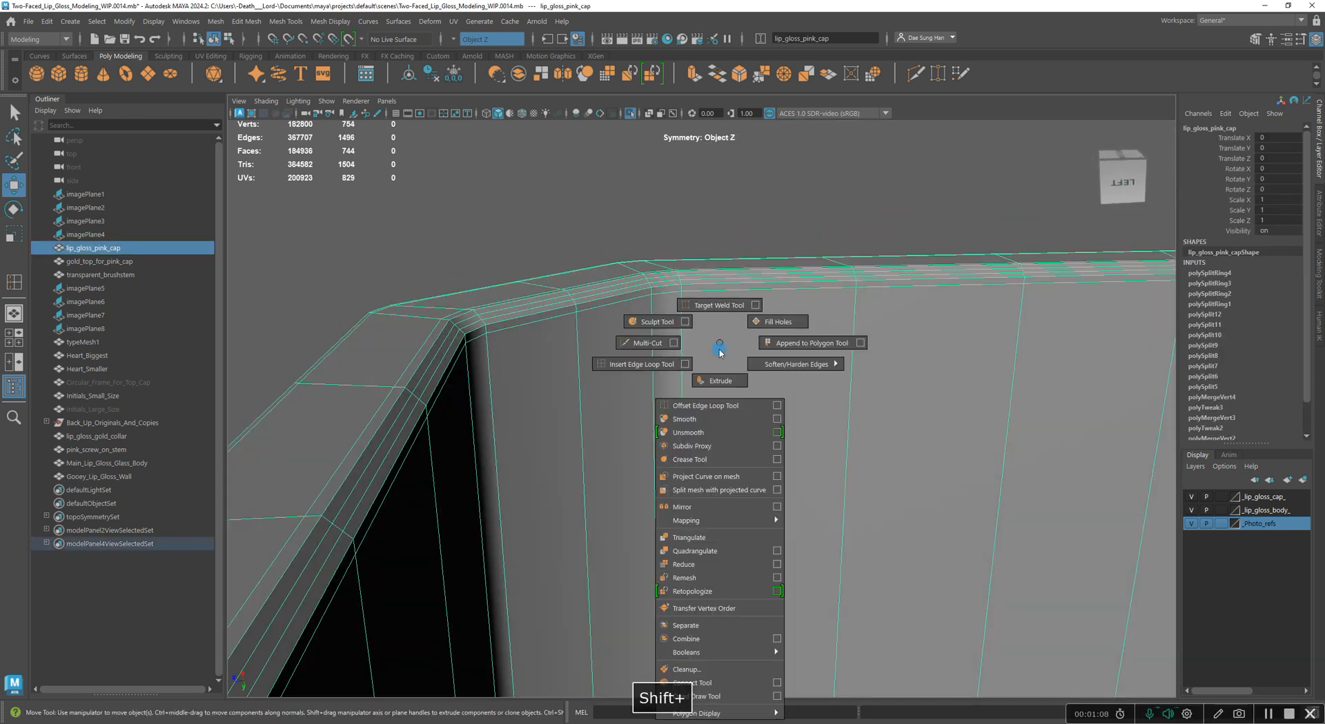
left_click(642, 364)
left_click_drag(851, 399, 852, 304)
key("w")
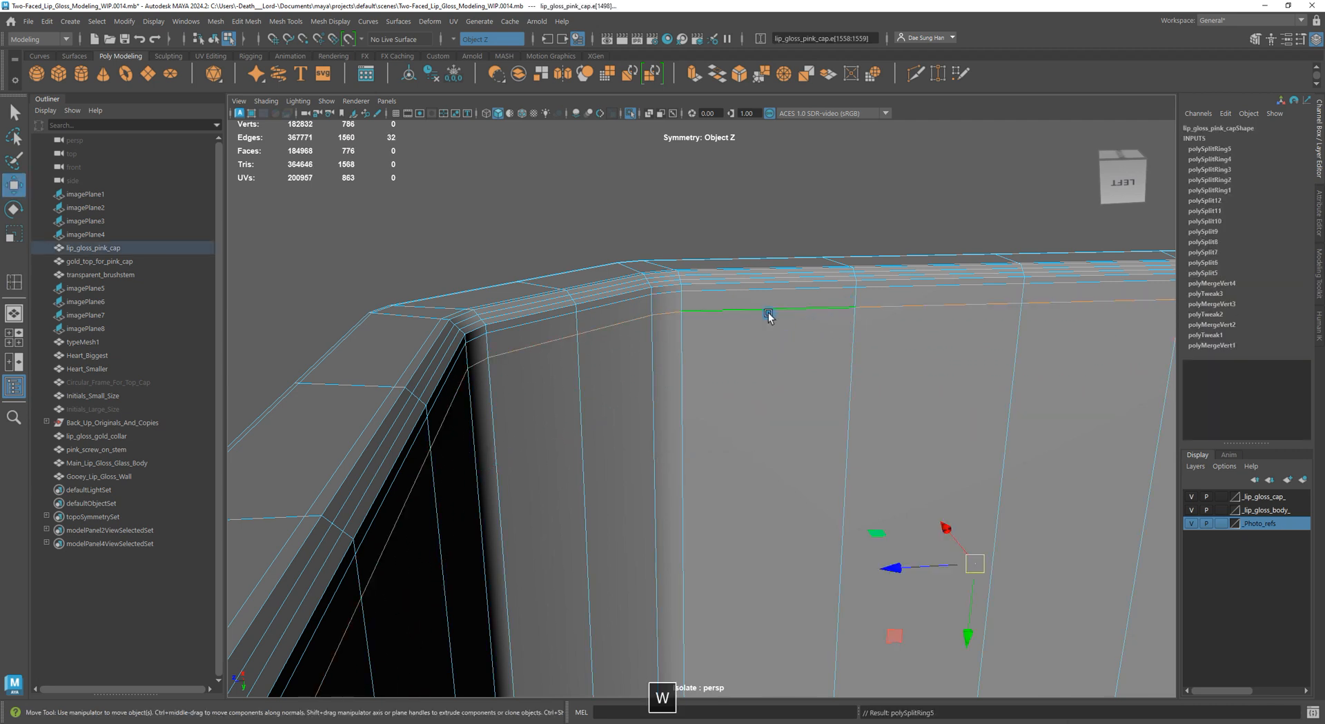
Return to object mode and inspect the cap's open rim and inner corners in smooth preview
left_click(865, 209)
right_click_drag(821, 298, 928, 203)
left_click(946, 185)
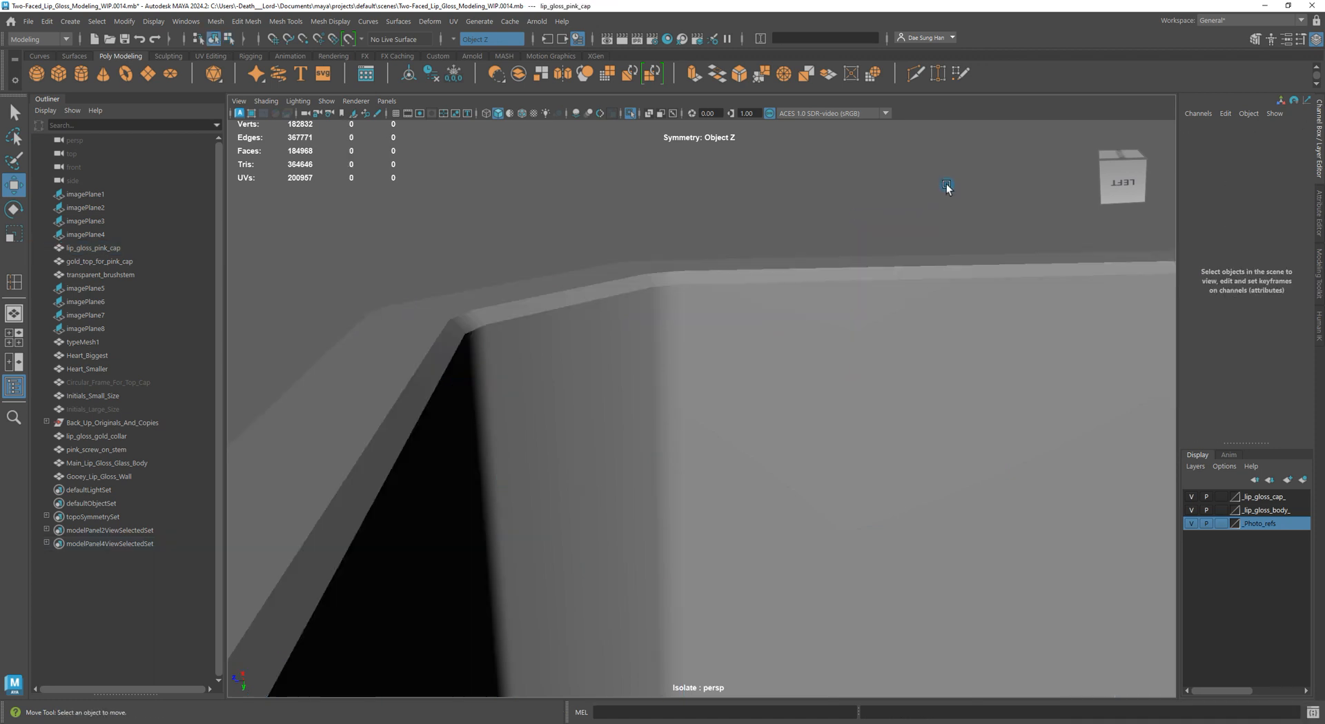
left_click(862, 371)
left_click(825, 237)
left_click_drag(825, 237, 767, 360, "alt")
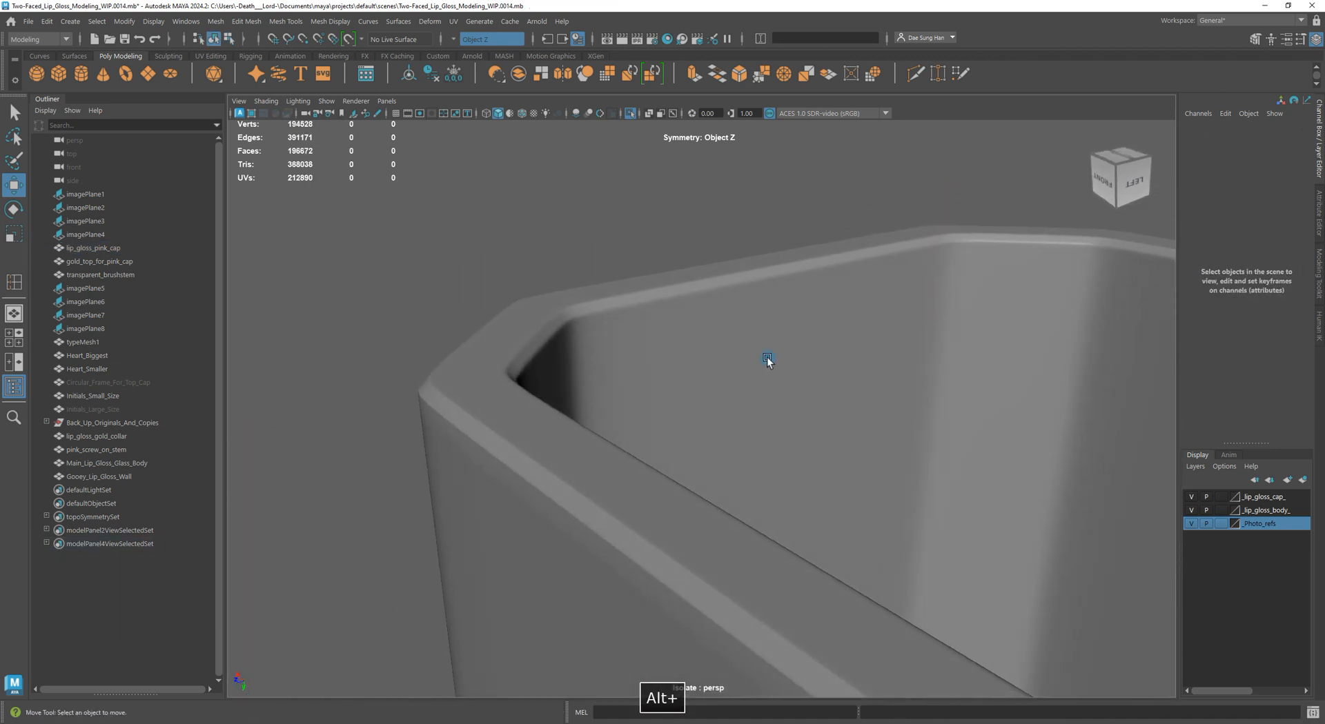
left_click_drag(777, 314, 711, 395, "alt")
left_click(629, 301)
left_click(630, 276)
left_click(783, 462)
Examine the unsmoothed cap's inner end face, inner walls and outer shell from several angles
right_click_drag(712, 395, 784, 405, "alt")
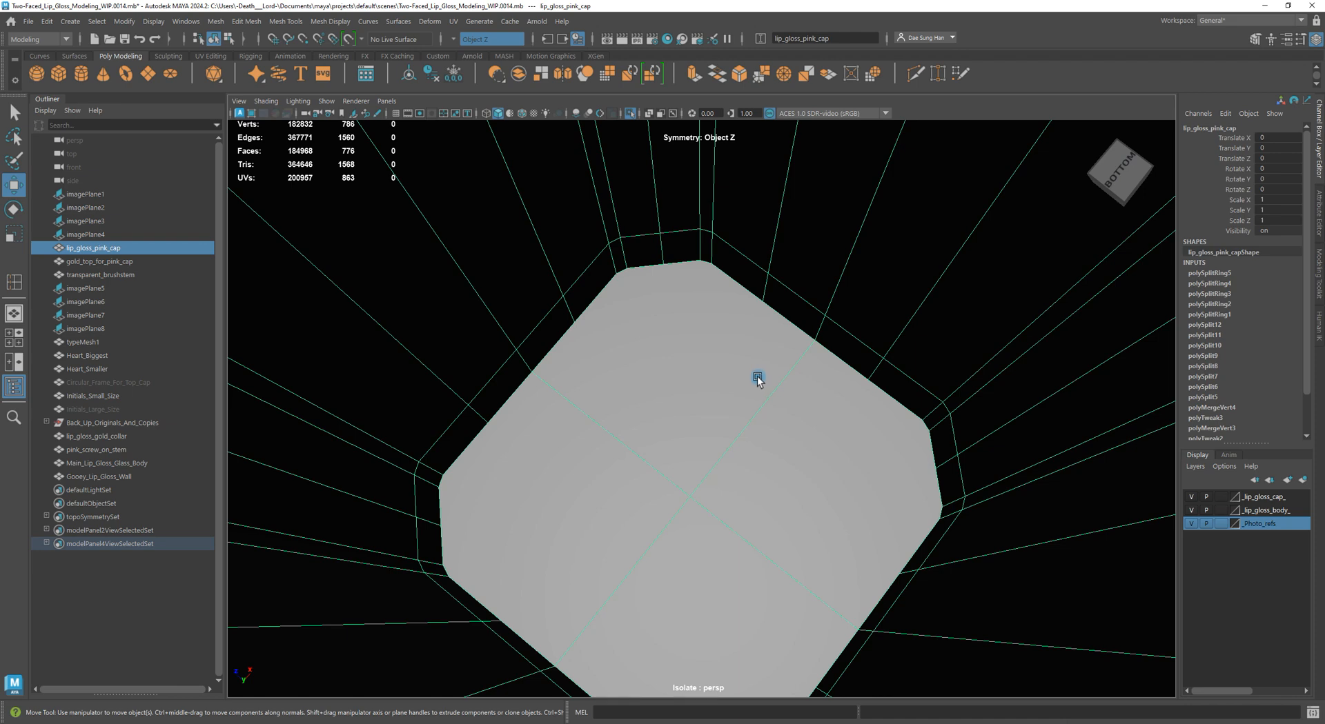
left_click_drag(750, 375, 668, 397, "alt")
right_click_drag(697, 316, 669, 458, "alt")
left_click_drag(668, 458, 710, 440, "alt")
right_click_drag(711, 440, 799, 537, "alt")
right_click_drag(677, 527, 722, 445, "alt")
left_click_drag(713, 449, 910, 233, "alt")
left_click_drag(718, 379, 1023, 296, "alt")
left_click_drag(761, 464, 742, 413, "alt")
left_click_drag(979, 299, 1017, 307, "alt")
right_click_drag(1017, 308, 1009, 336, "alt")
left_click_drag(1010, 336, 1082, 336, "alt")
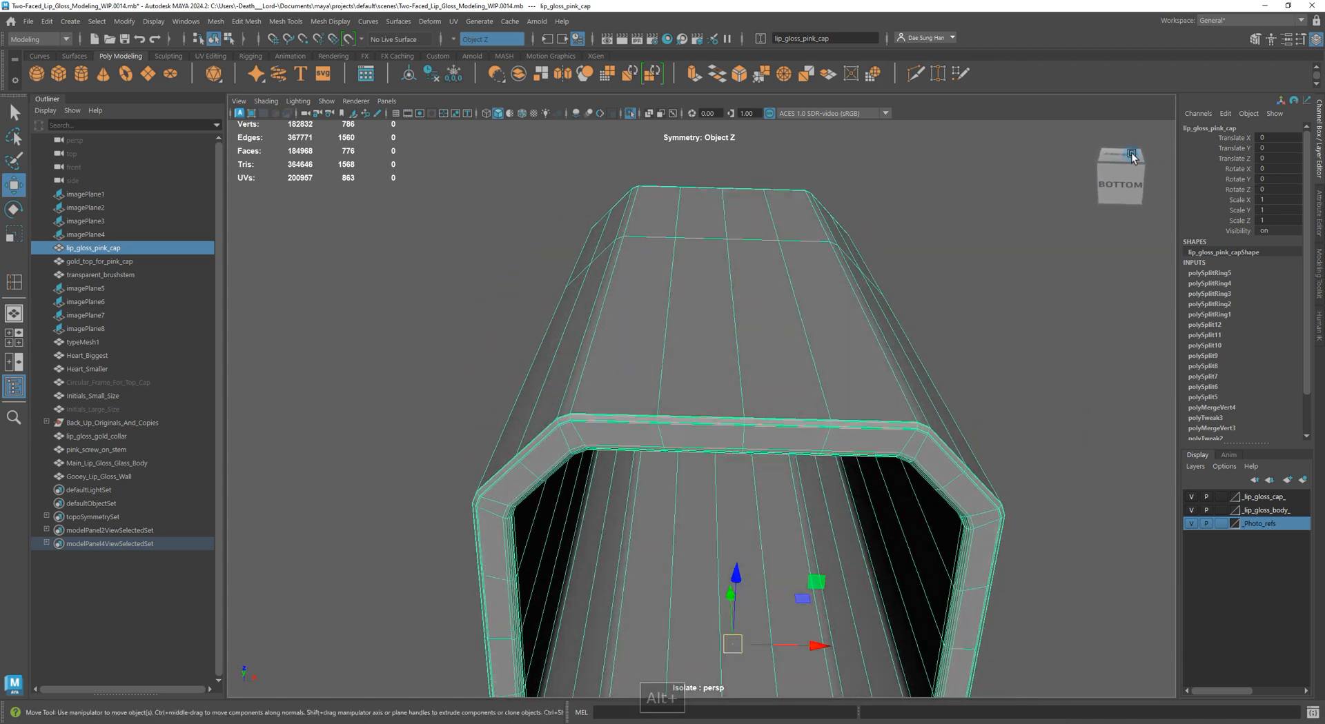
Multi-Cut two mirrored edges across the cap's inner end face, joining opposite corner vertices parallel to the Object Z symmetry line
left_click_drag(1074, 281, 752, 287, "alt")
right_click_drag(751, 288, 791, 291, "alt")
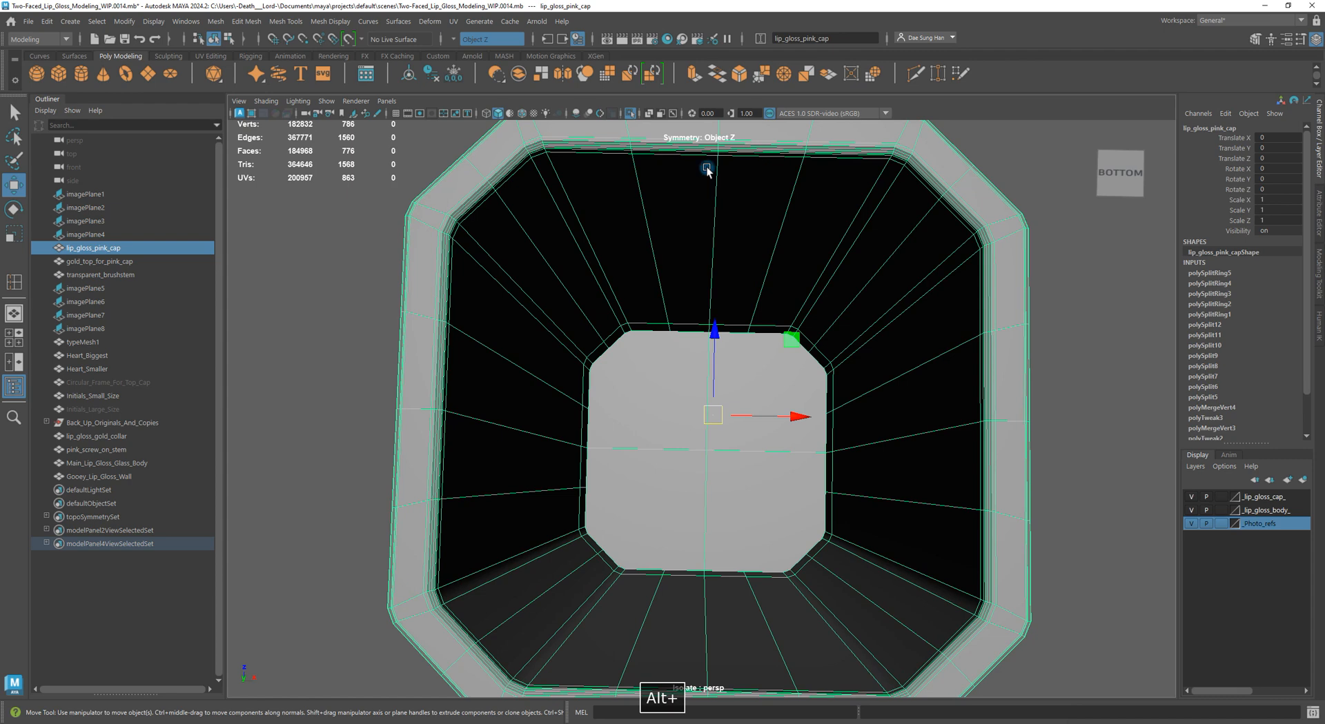
right_click_drag(662, 379, 718, 429, "alt")
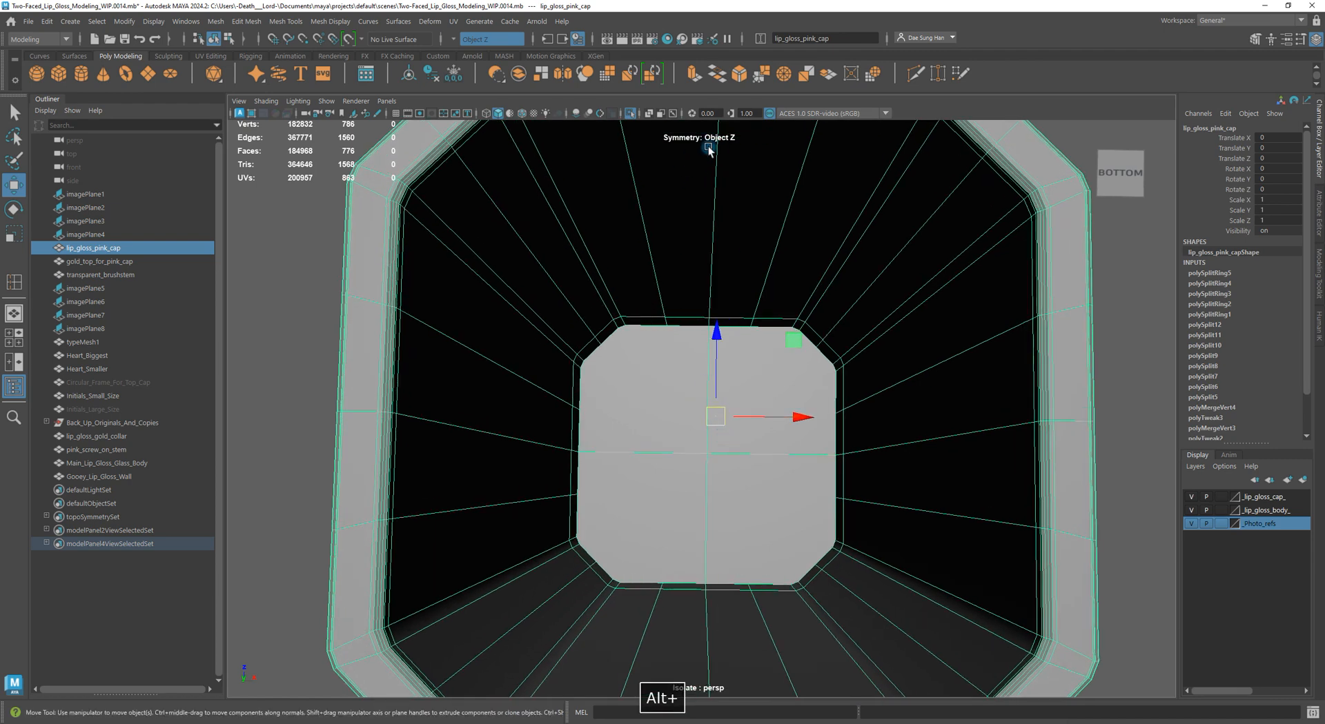
left_click_drag(849, 429, 847, 442, "alt")
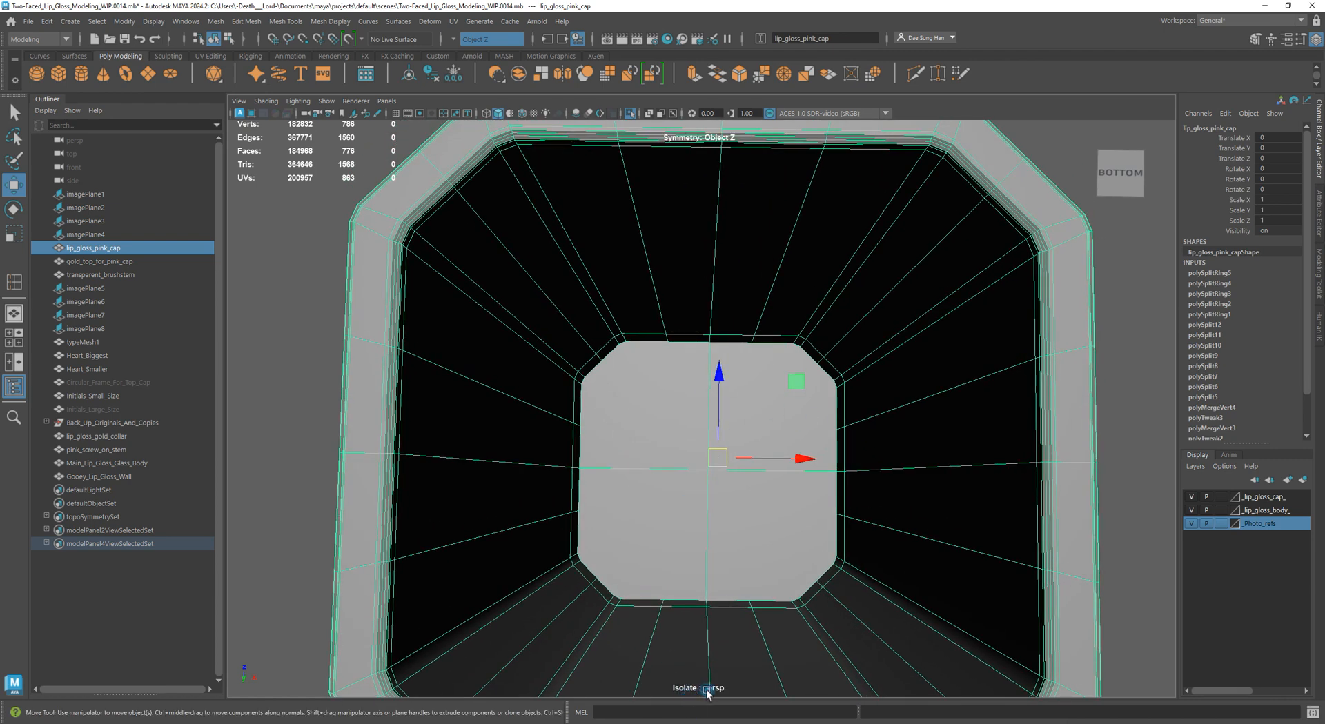
right_click_drag(652, 319, 743, 338, "alt")
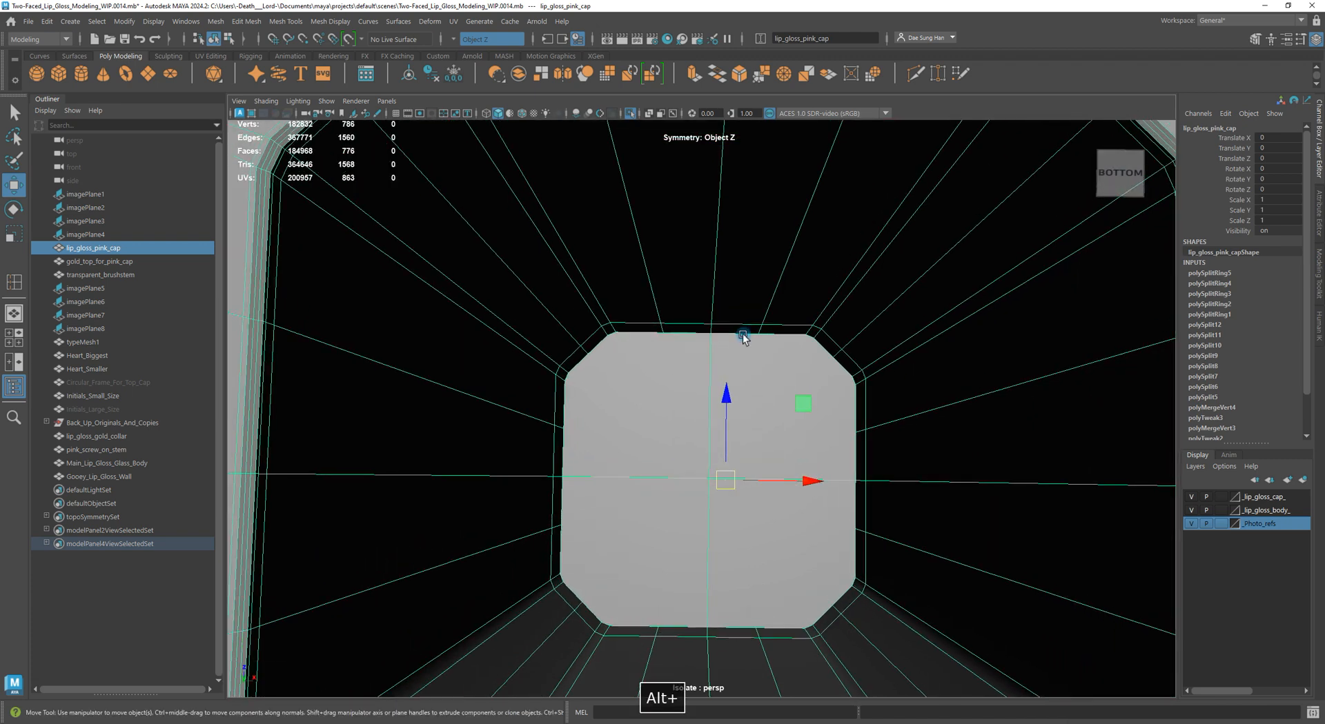
right_click_drag(688, 280, 606, 277, "shift")
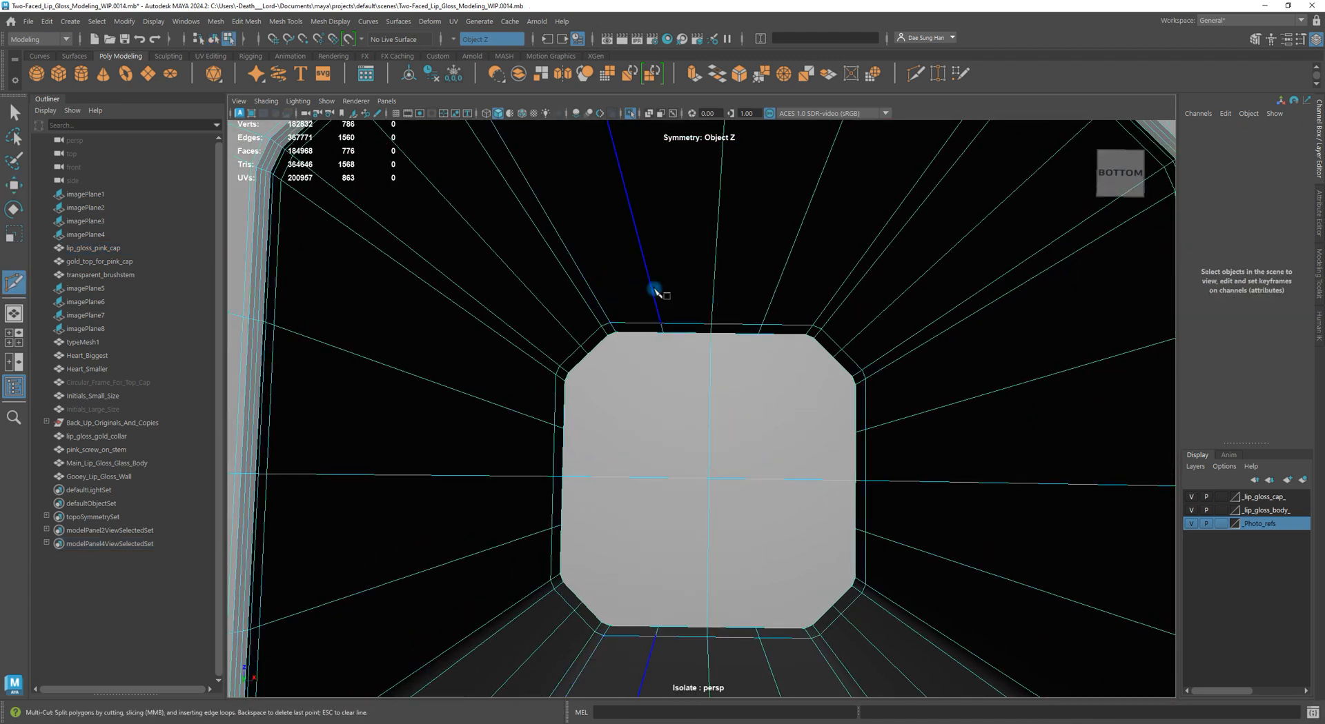
left_click(565, 381)
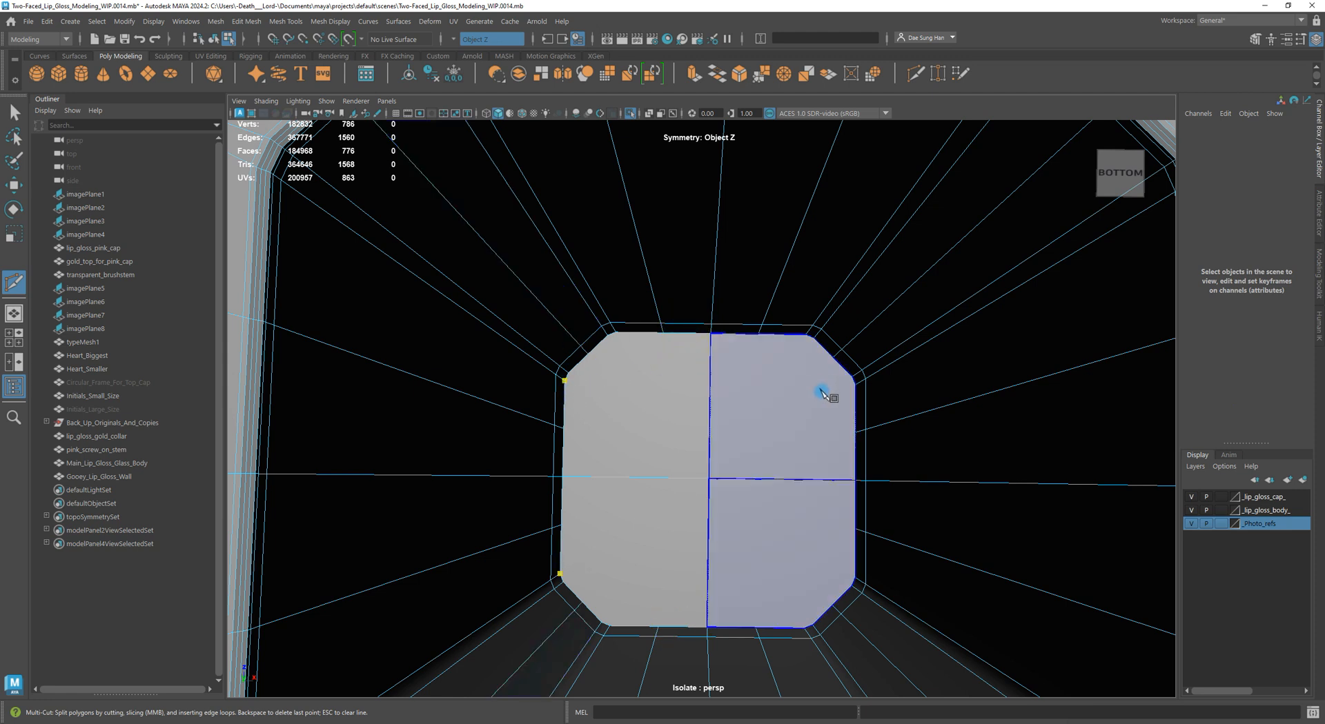
left_click(855, 384)
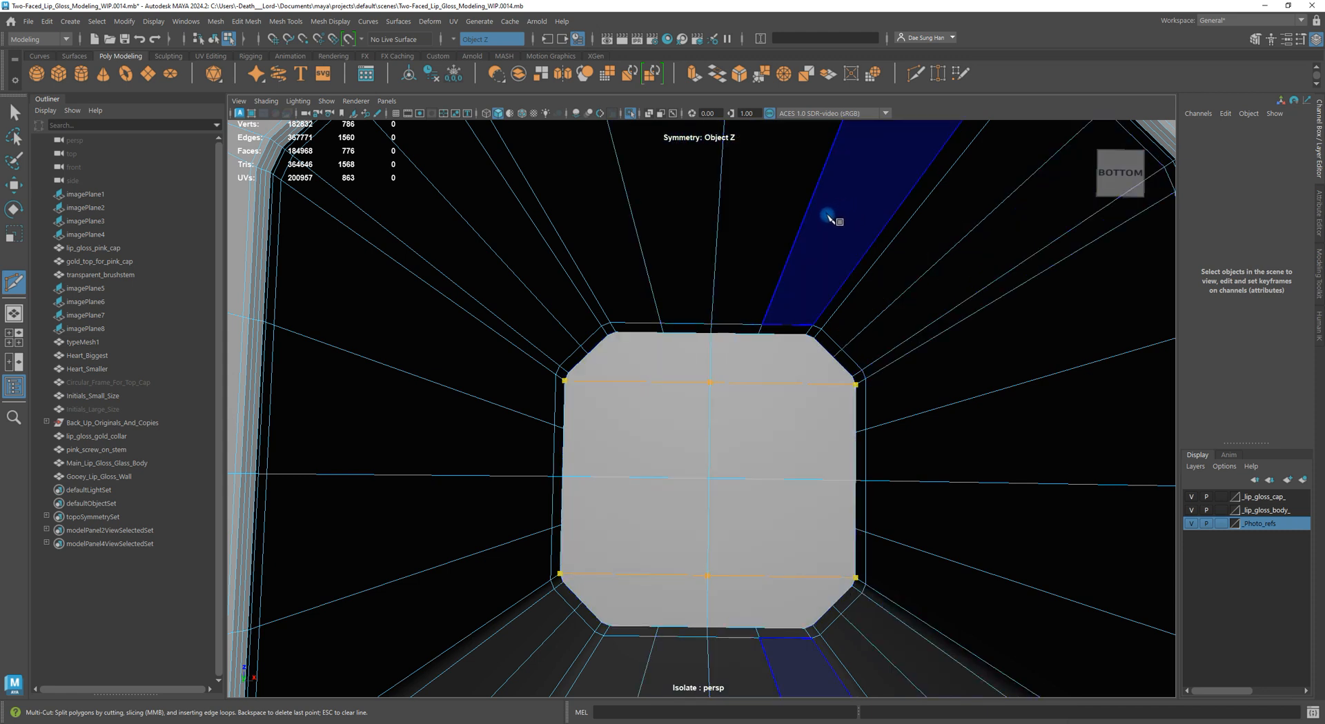
key("w")
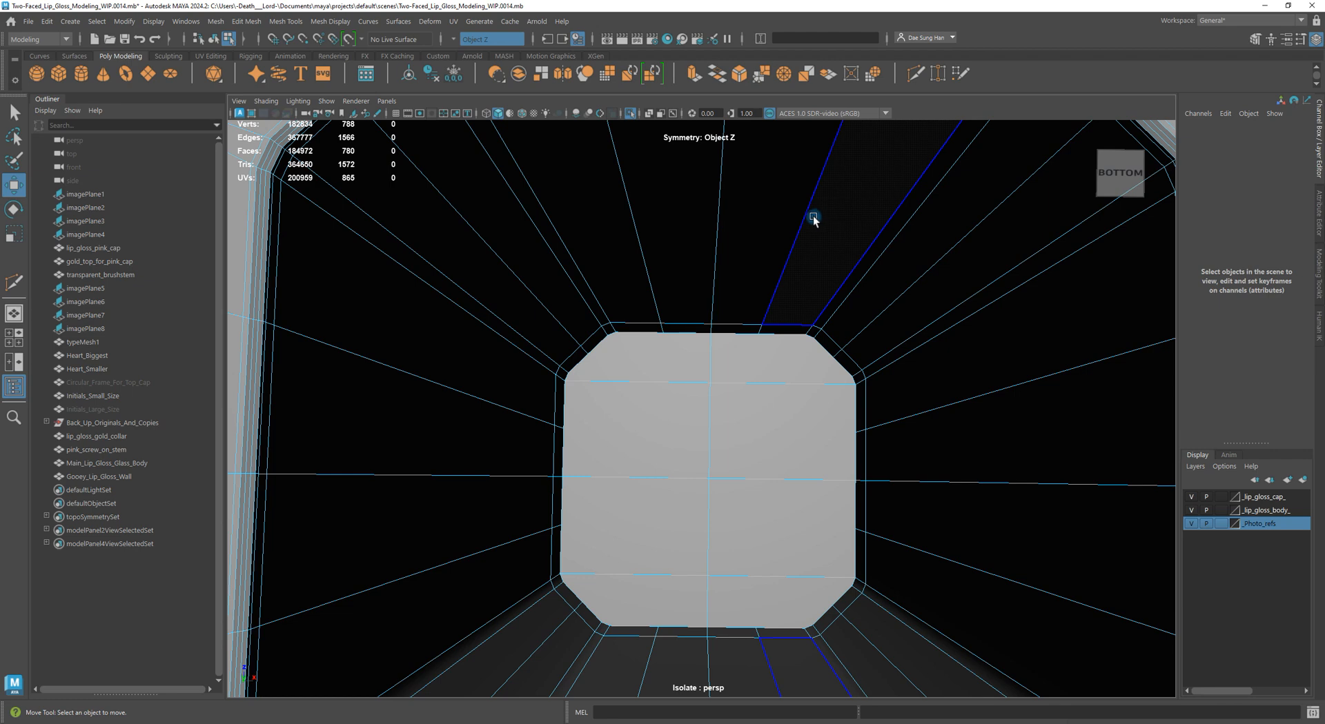
Return to object mode and examine how the inner wall edges meet the cap's inner end face
left_click_drag(809, 226, 802, 254, "alt")
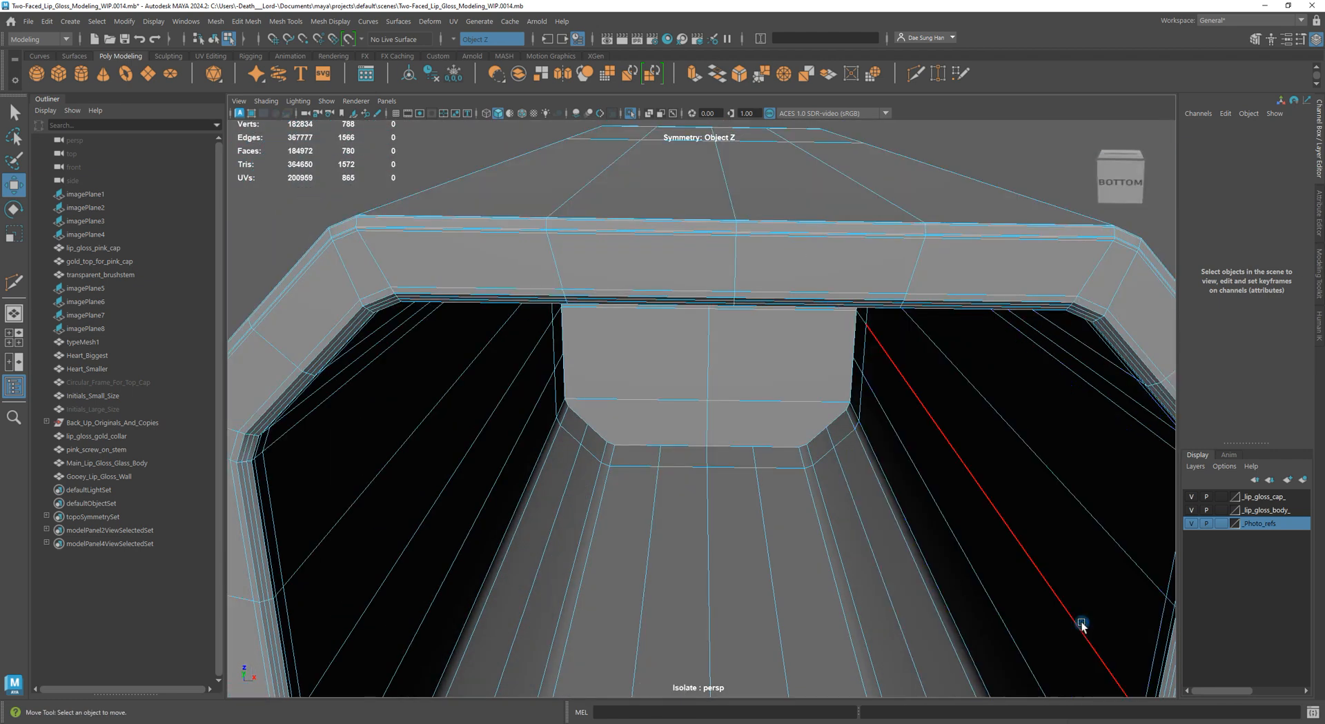
left_click_drag(949, 518, 908, 443, "alt")
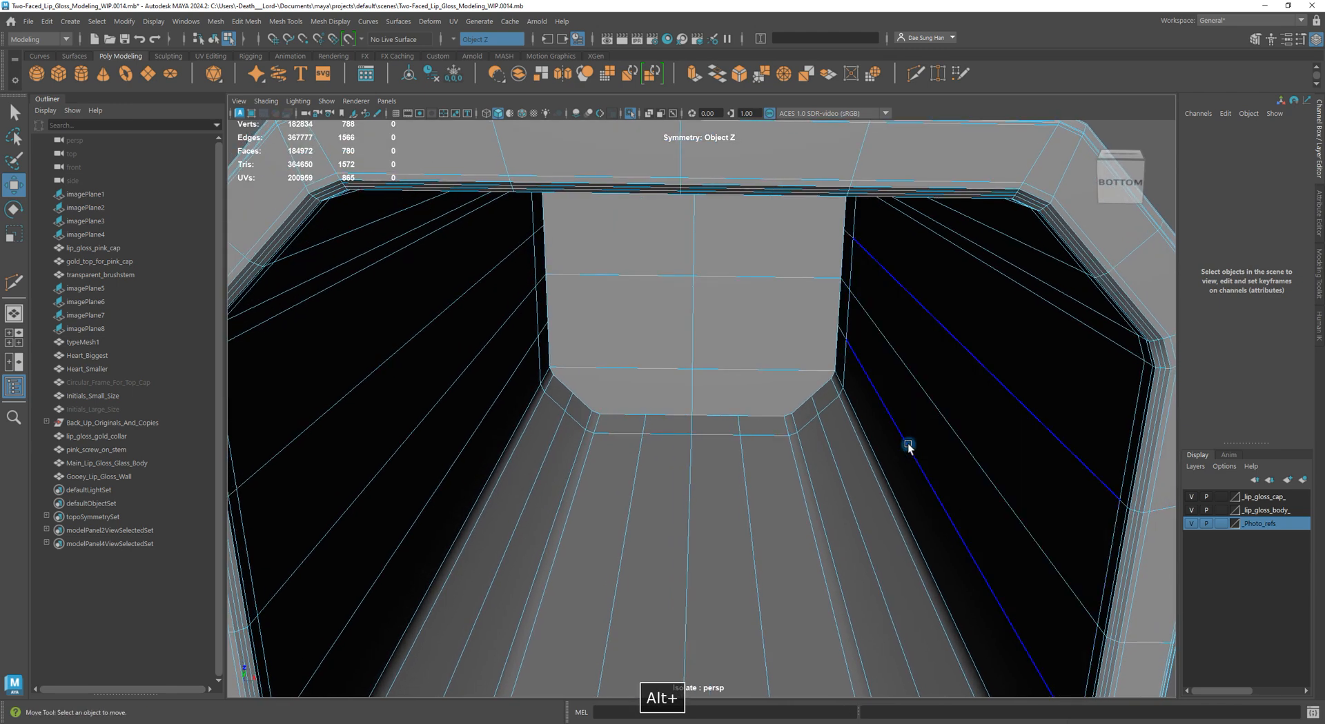
double_click(1118, 697)
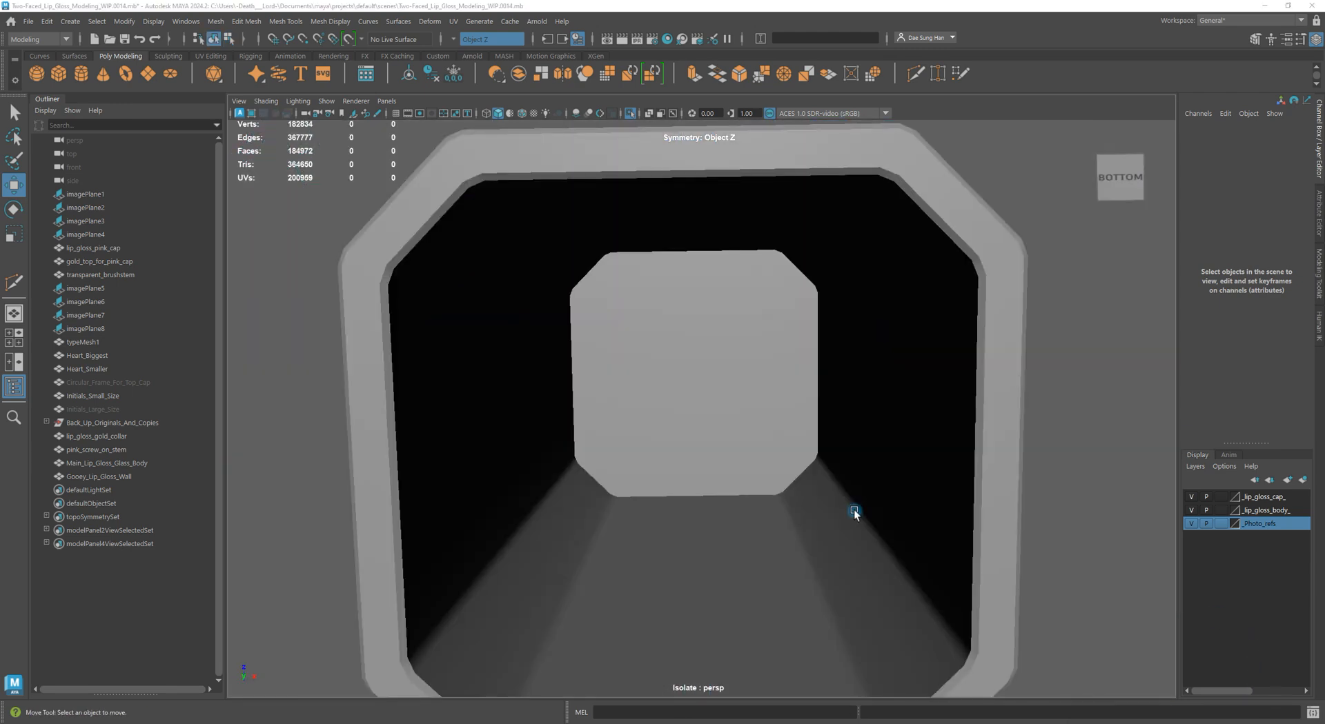
left_click(851, 512)
left_click_drag(867, 520, 899, 497, "alt")
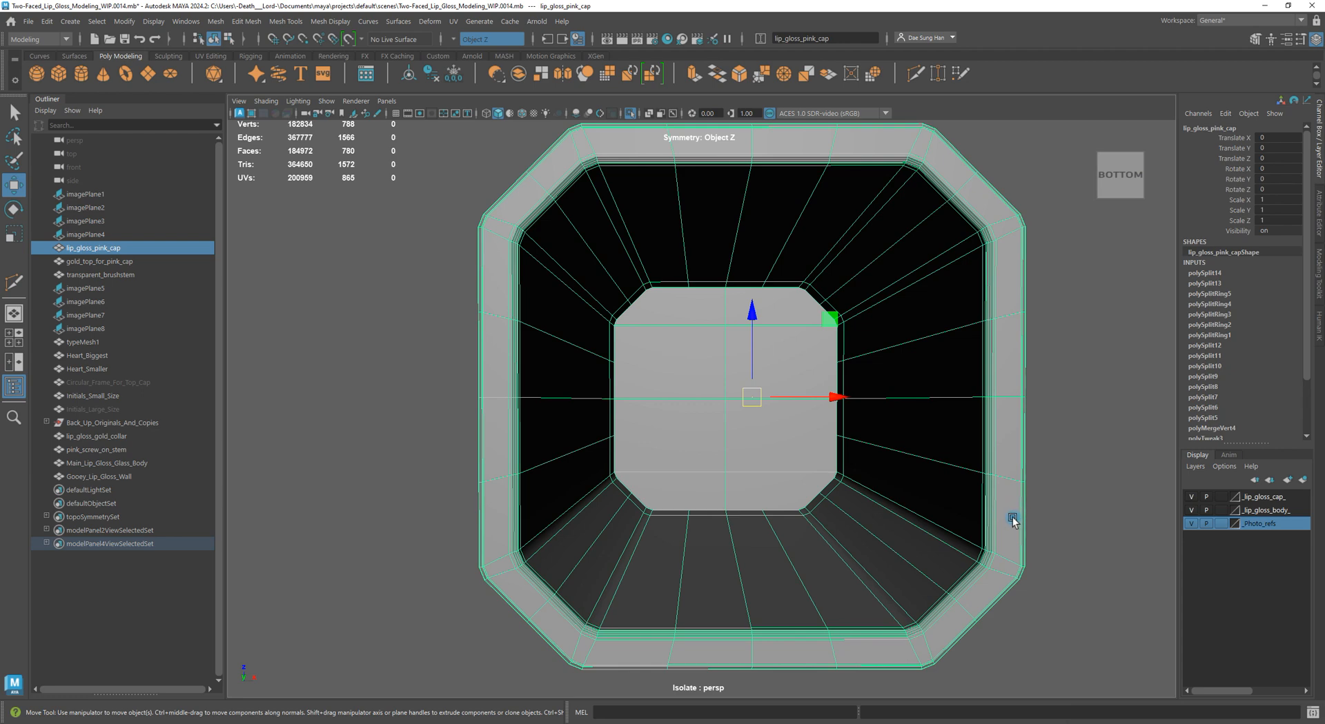
key("q")
middle_click_drag(897, 420, 875, 425, "alt")
right_click_drag(868, 438, 932, 465, "alt")
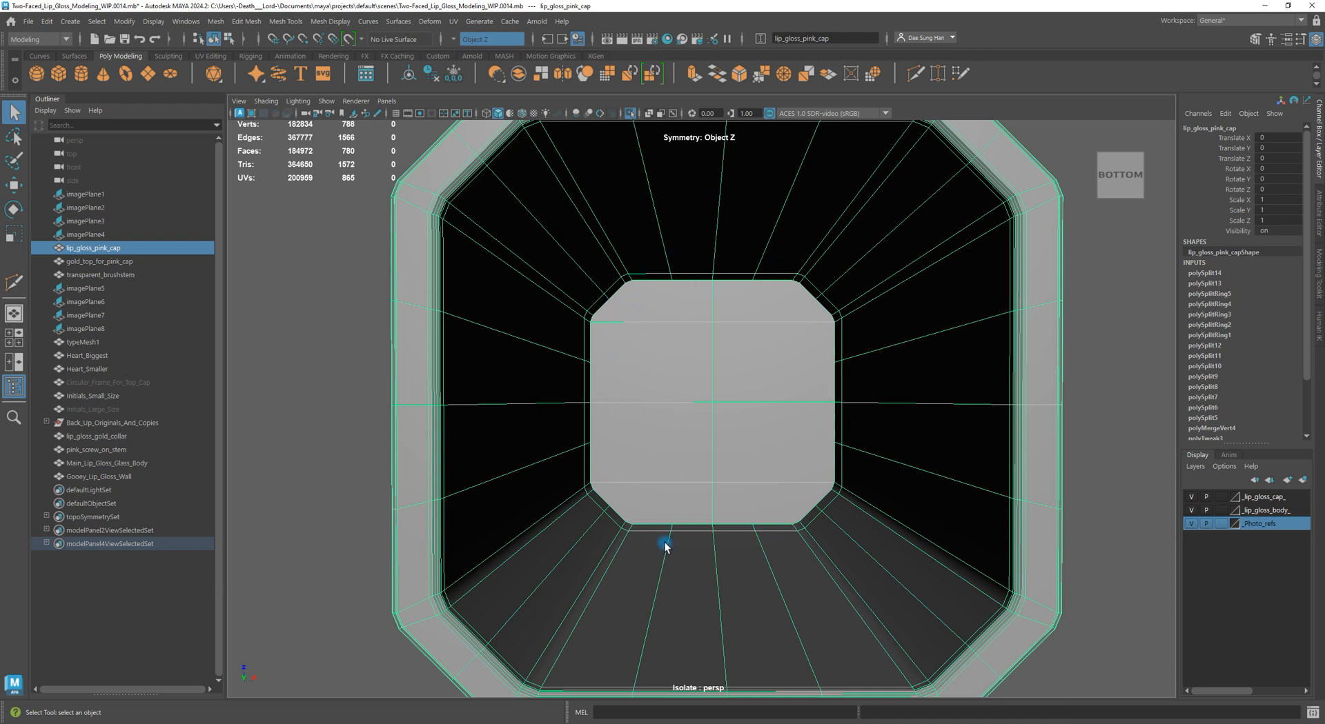
key("w")
right_click_drag(822, 434, 771, 415, "alt")
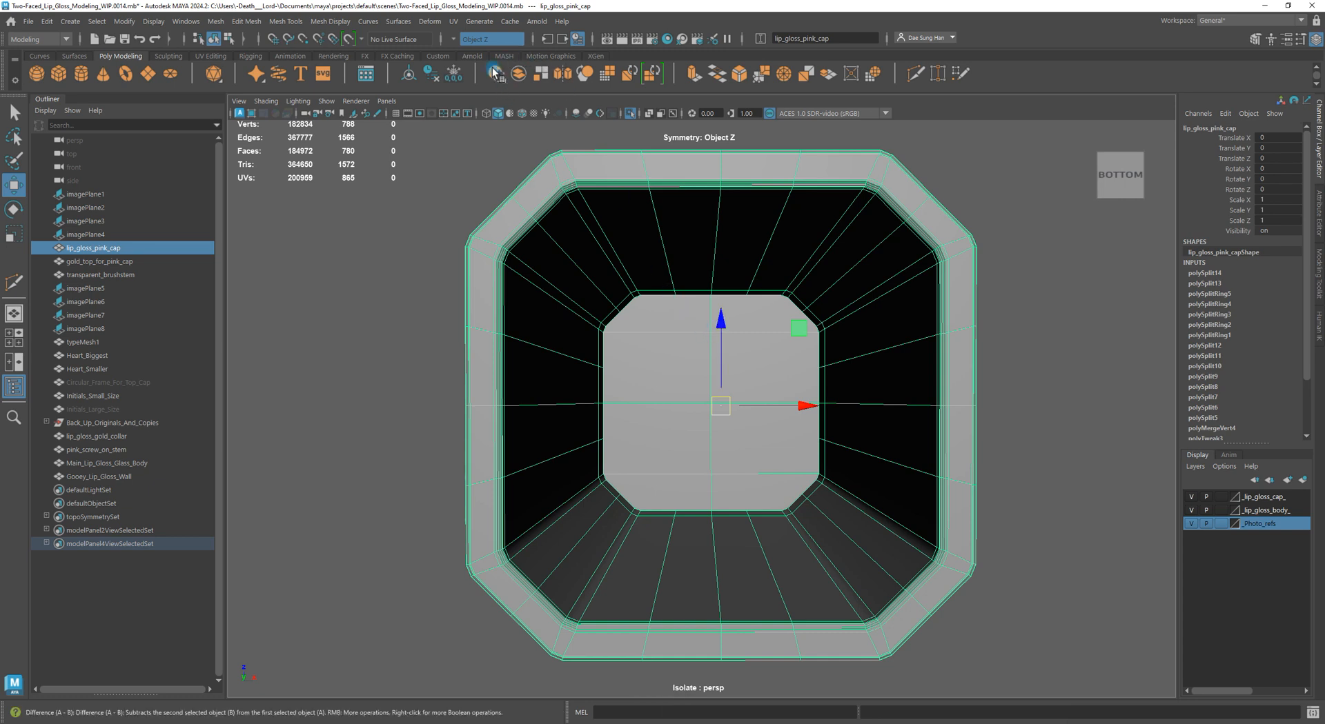
Set symmetry to Object X and Multi-Cut two mirrored edges across the inner end face, perpendicular to the previous cuts, joining opposite wall edges
left_click(459, 40)
left_click(492, 60)
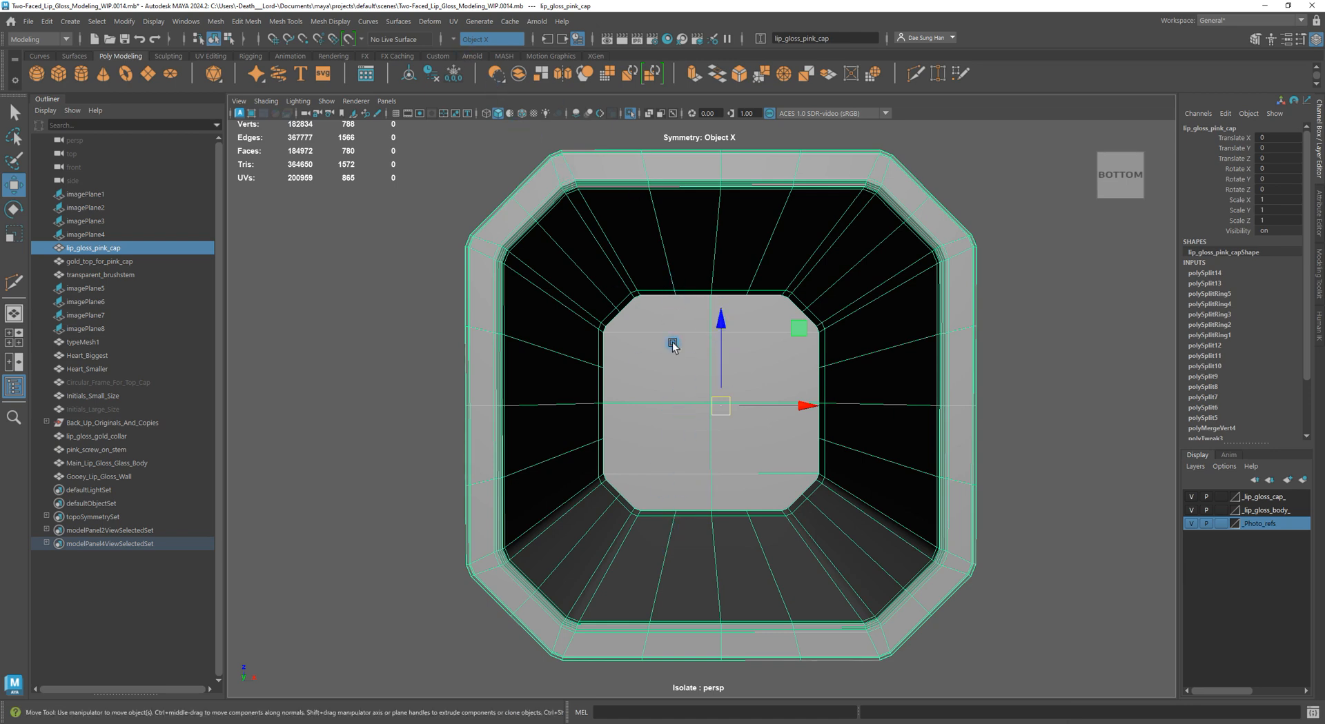
right_click_drag(613, 459, 662, 400, "alt")
right_click_drag(666, 343, 607, 347, "shift")
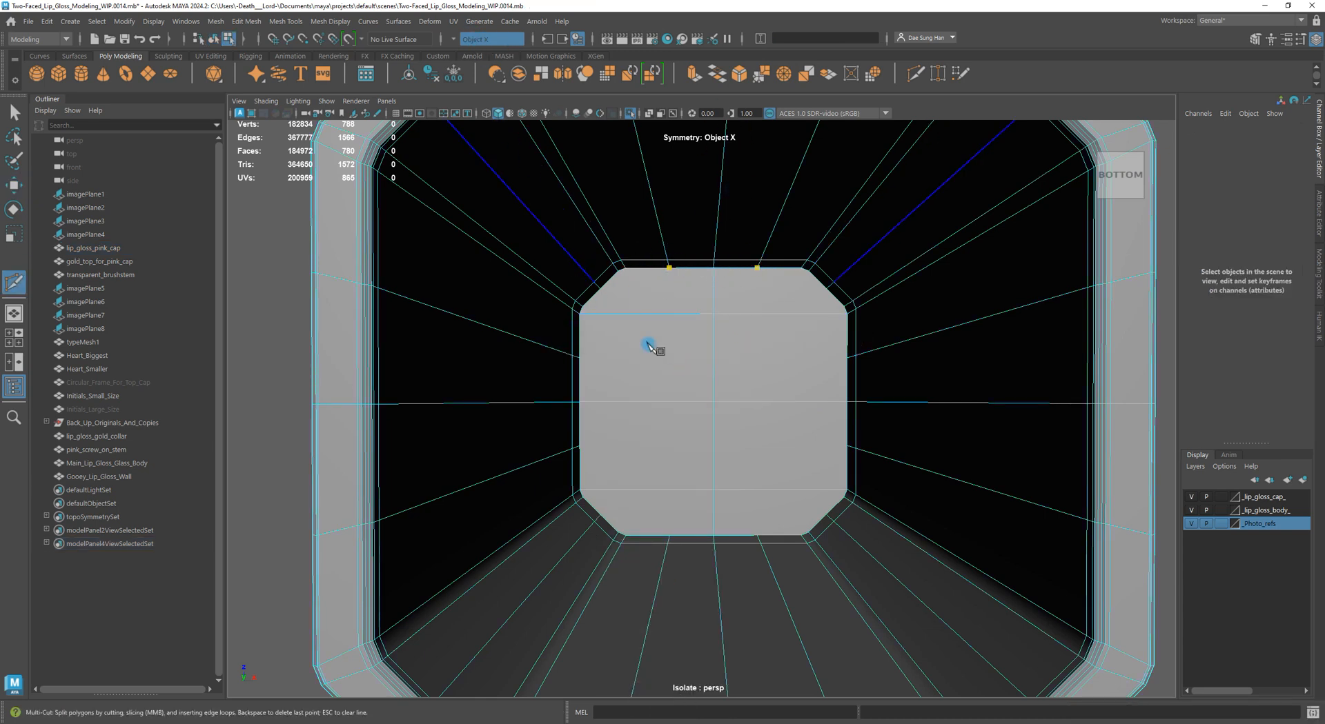
left_click(675, 535)
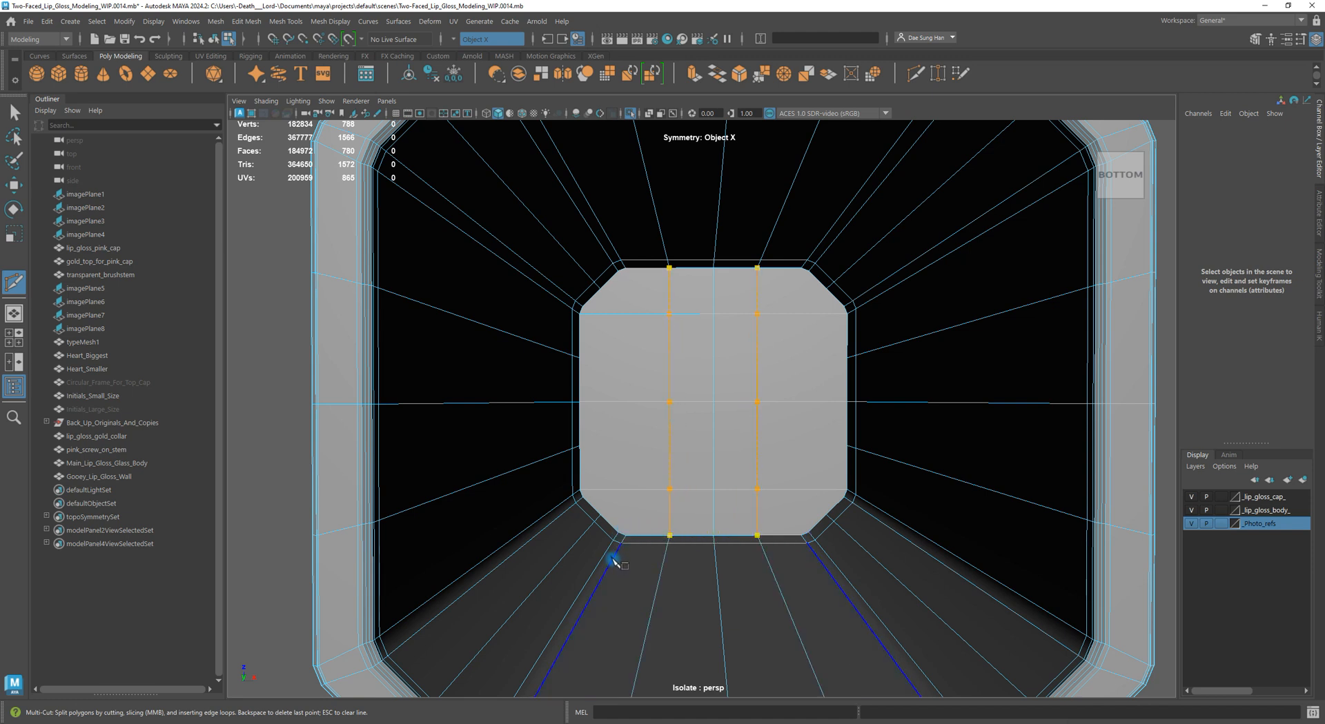
key("w")
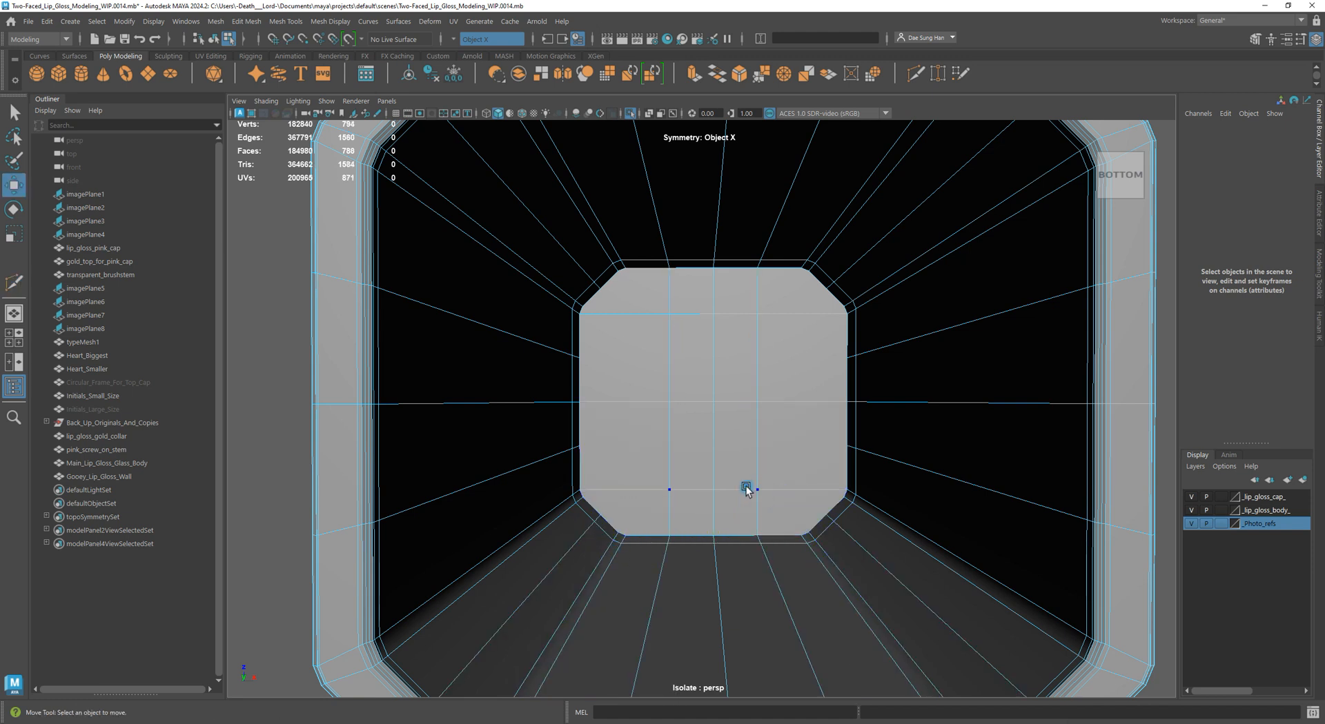
Multi-Cut two mirrored edges across the cap's inner end face under Object X symmetry, joining the corner vertices of its opposite straight sides
key("ctrl+shift+x")
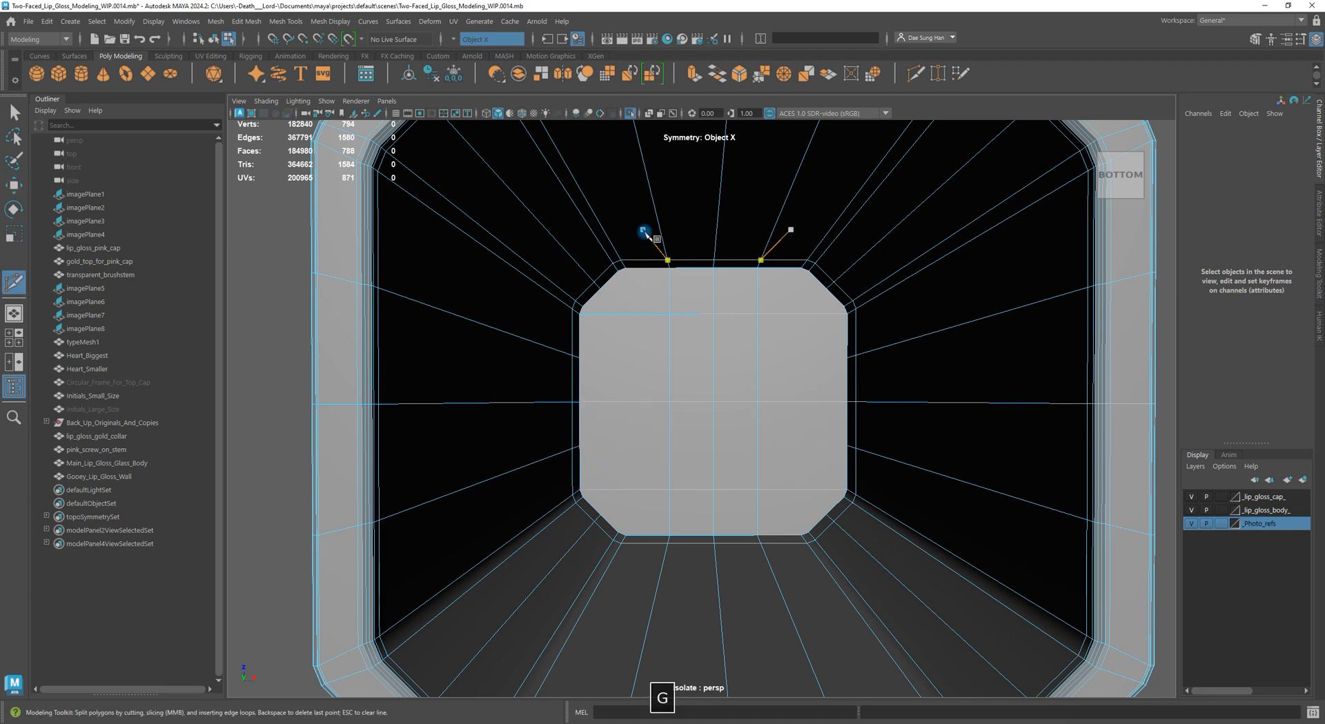
left_click(625, 268)
left_click(627, 536)
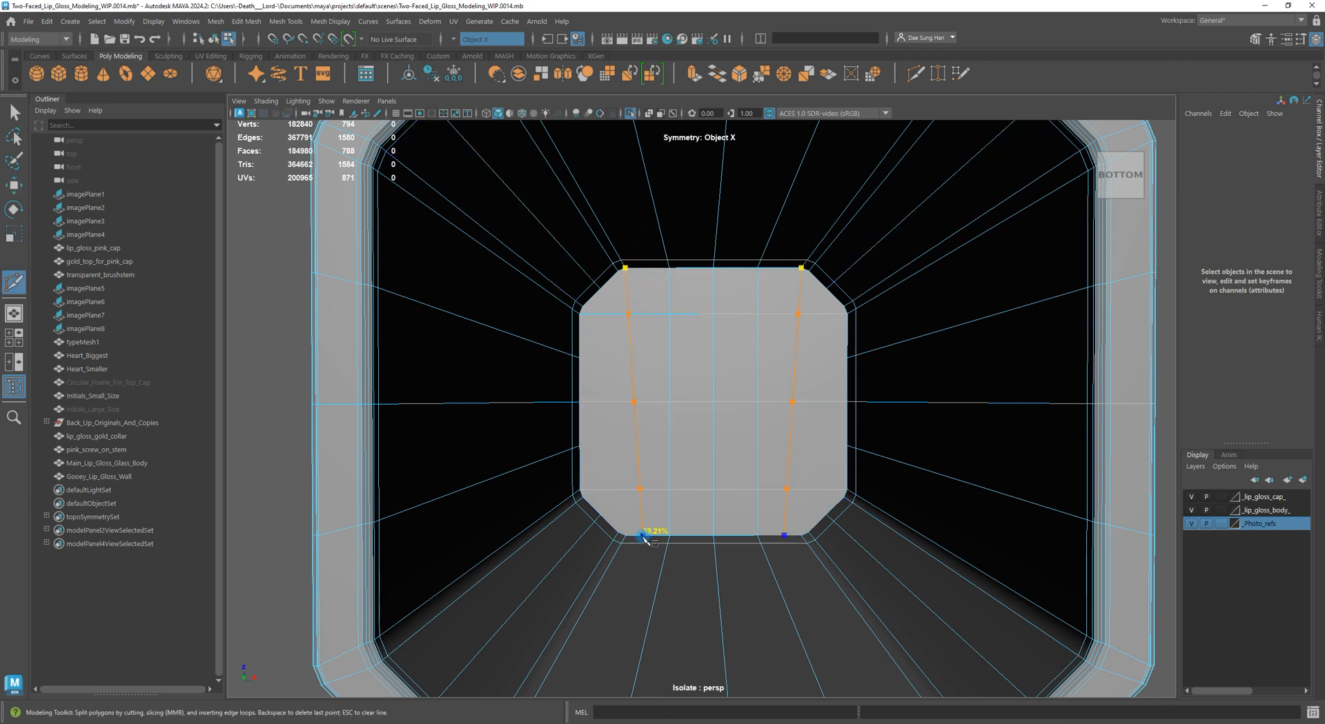
key("w")
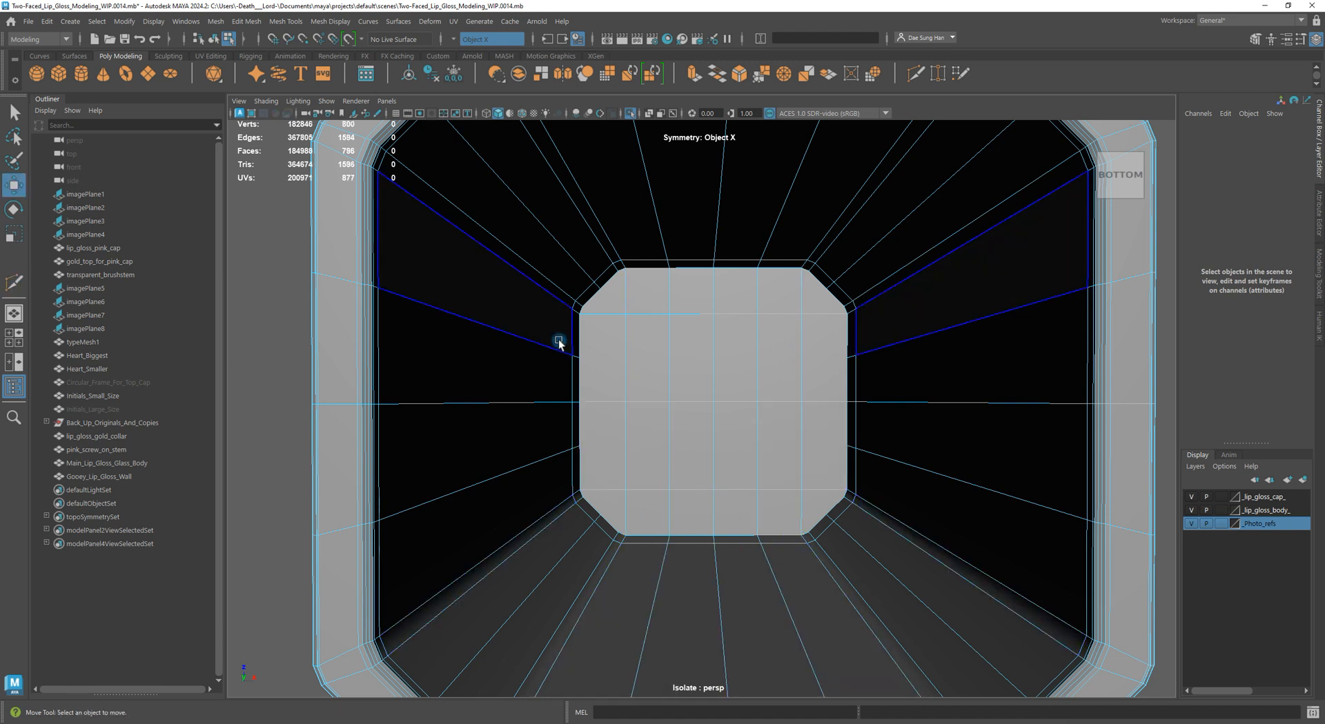
Multi-Cut another mirrored pair of edges across the inner end face, joining the middle vertices of opposite corner chamfers
key("g")
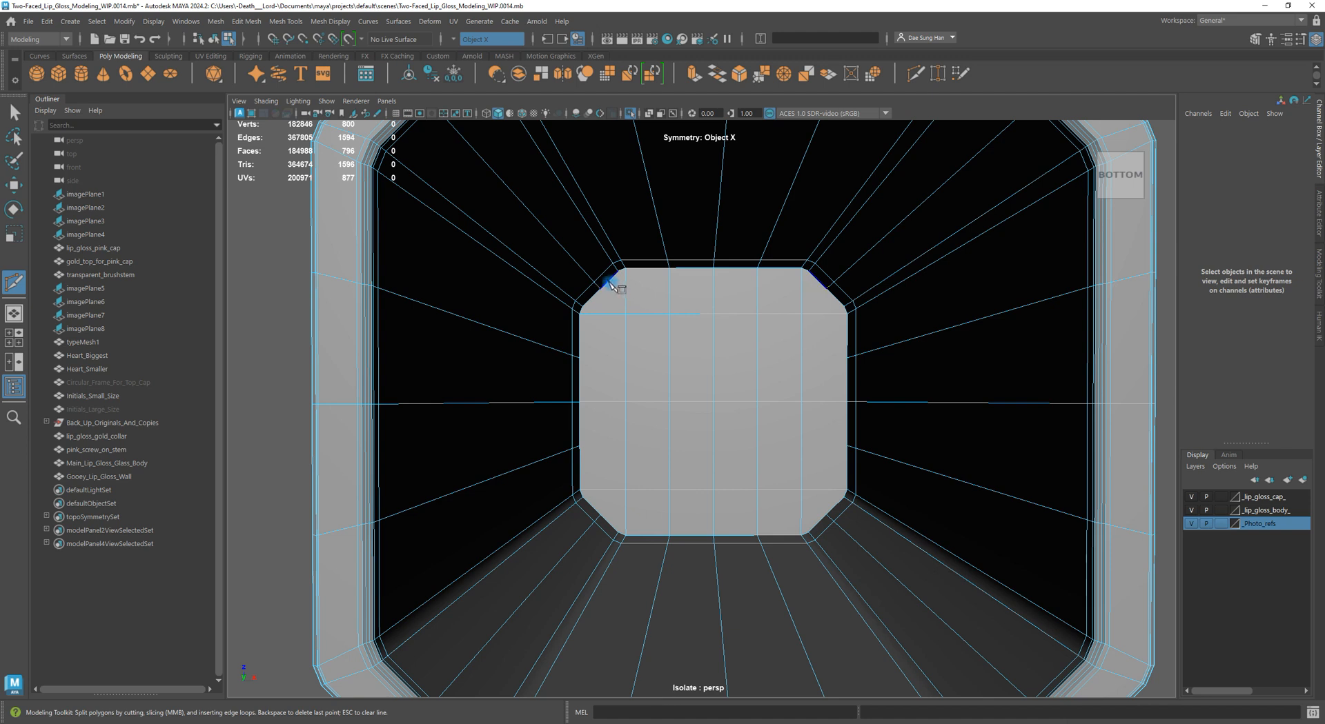
left_click(601, 287)
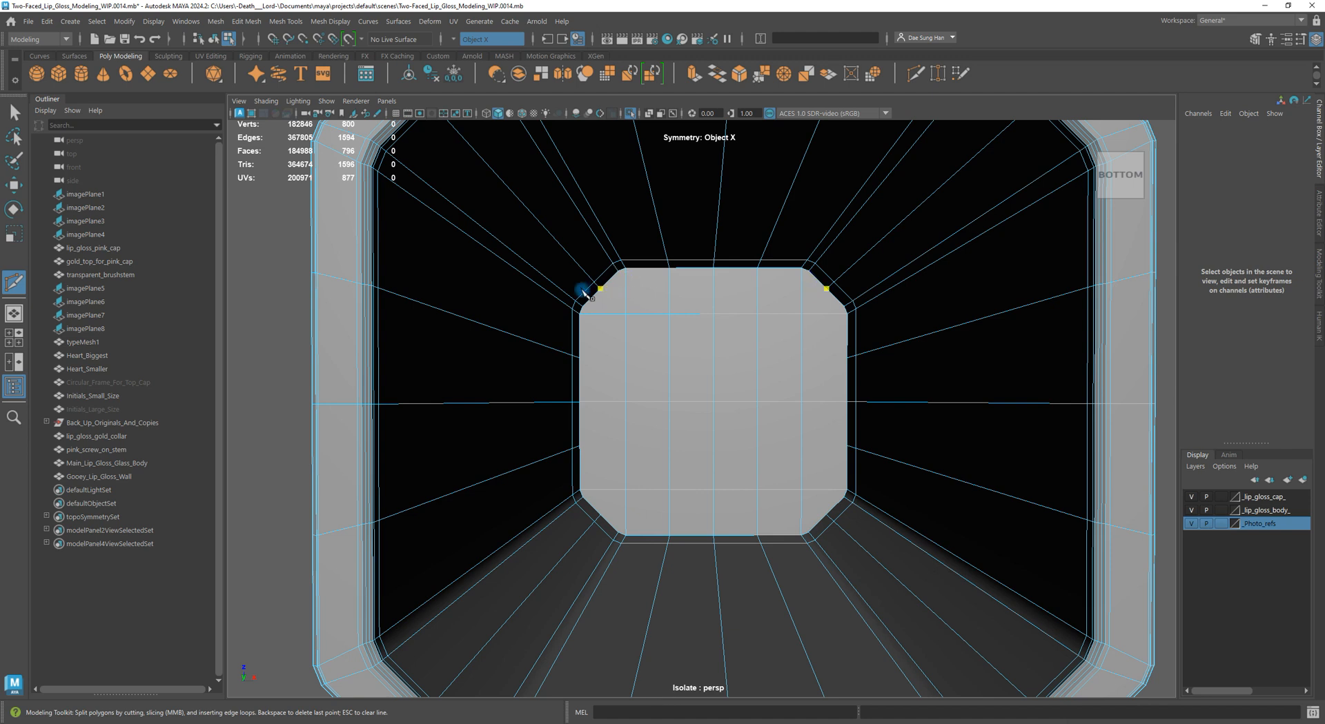
left_click(602, 517)
key("w")
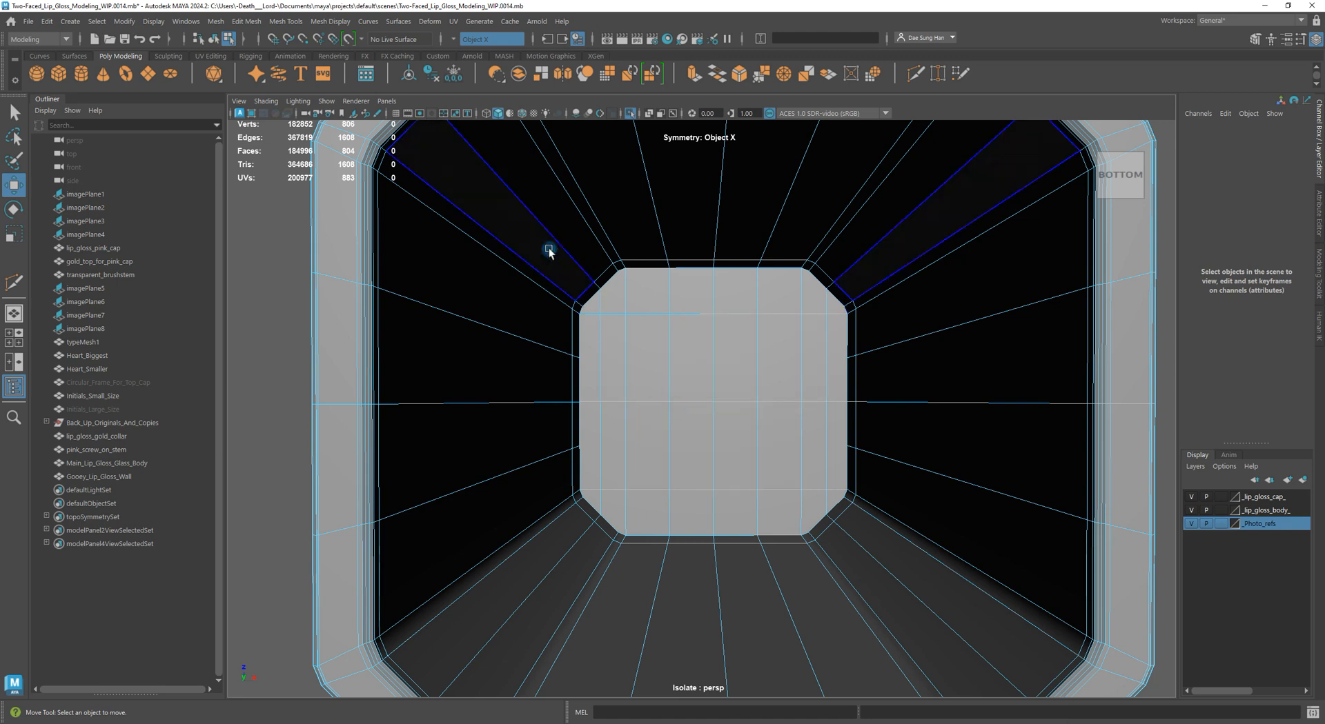
key("w")
left_click(804, 317)
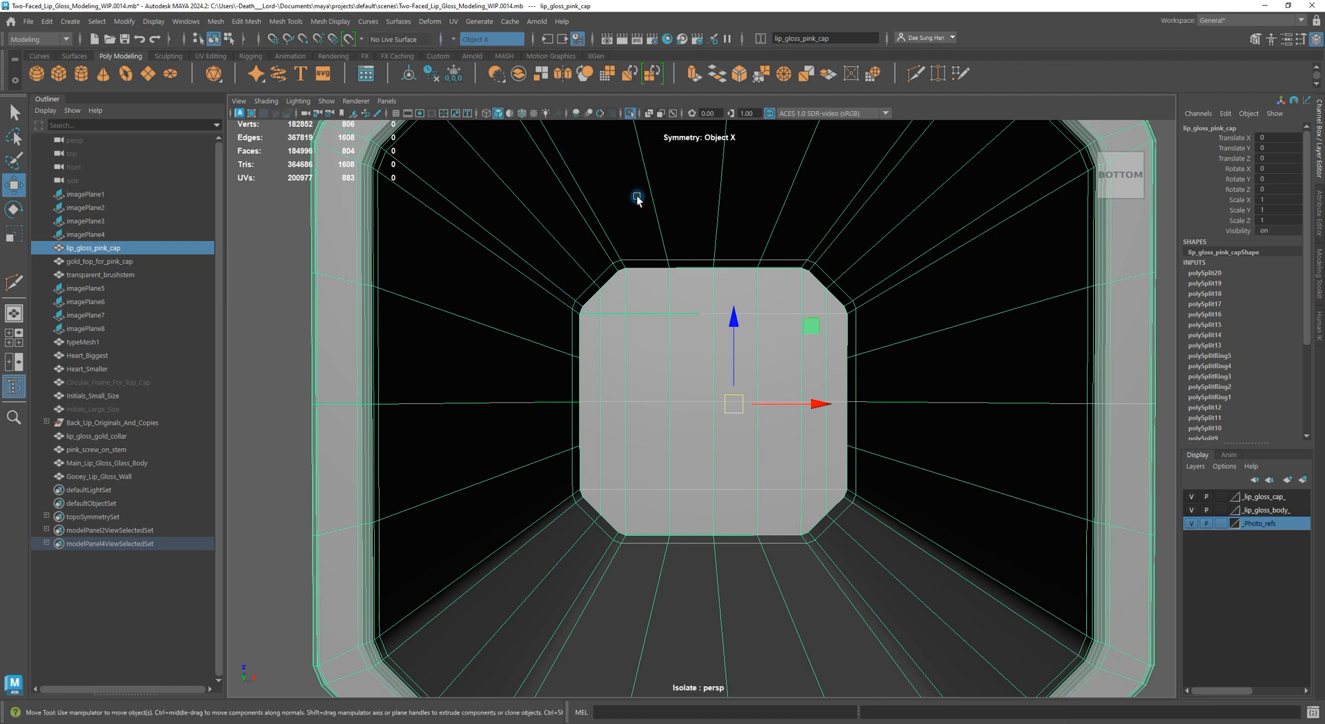
right_click_drag(625, 204, 539, 207, "shift")
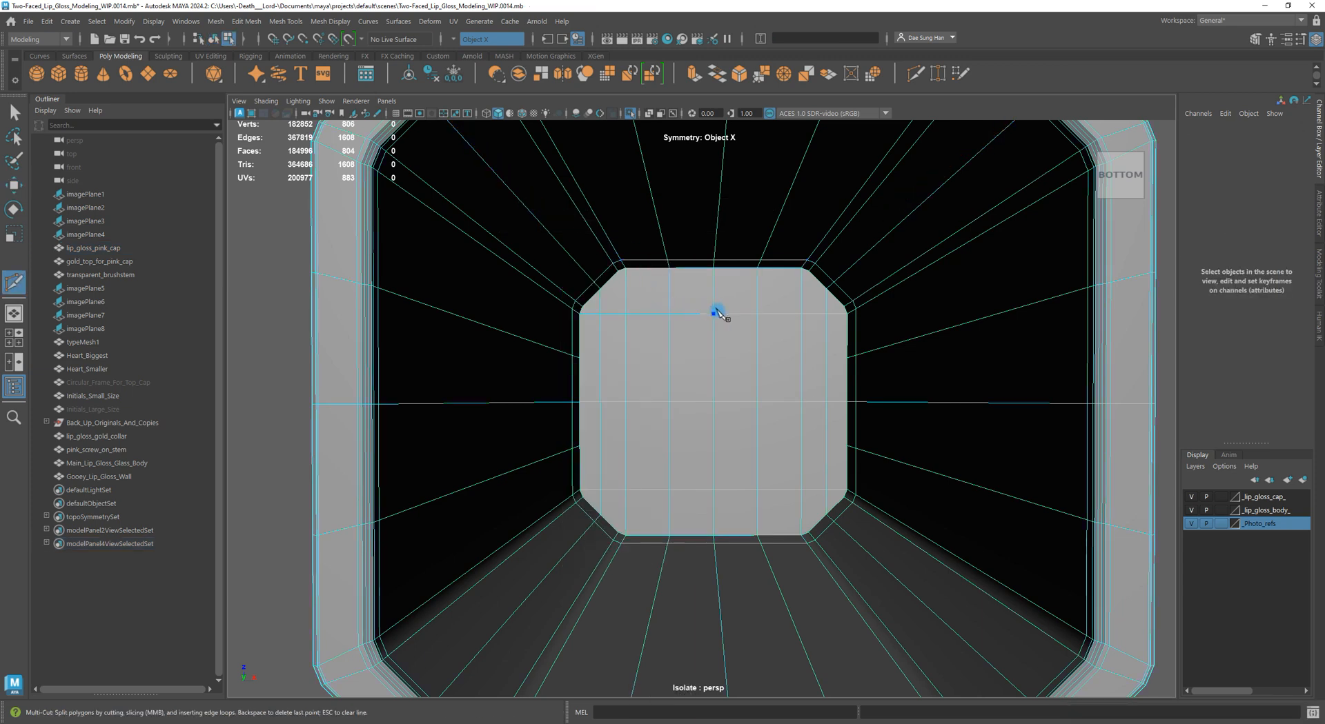
left_click(625, 314)
key("Escape")
left_click(610, 278)
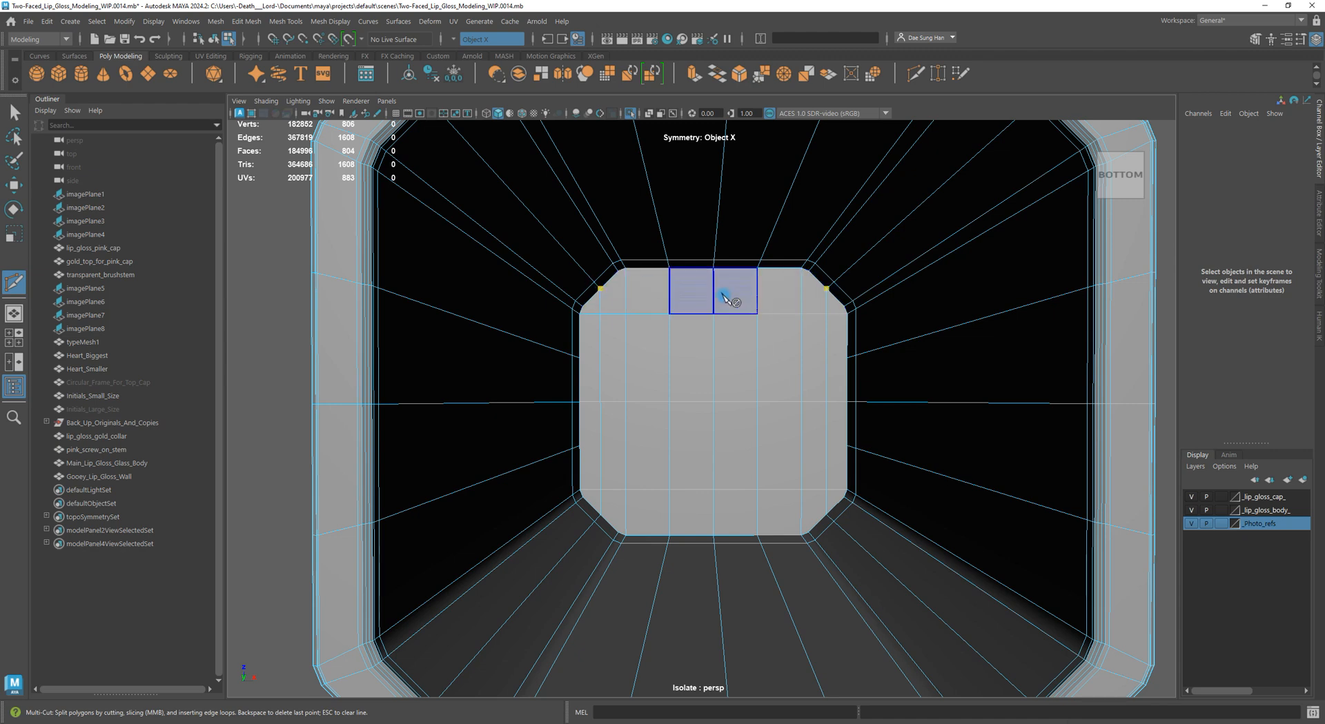
key("BackSpace")
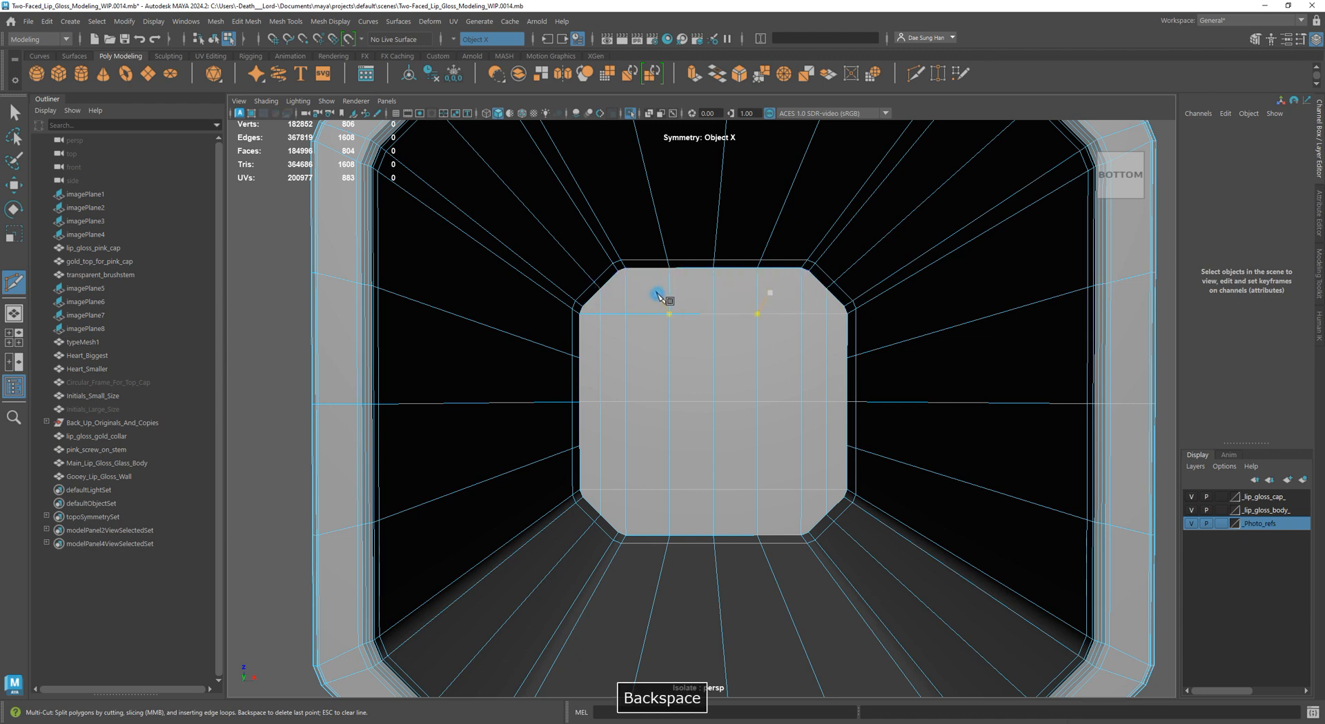
right_click_drag(821, 310, 668, 325, "alt")
right_click_drag(478, 298, 698, 308, "alt")
left_click(622, 496)
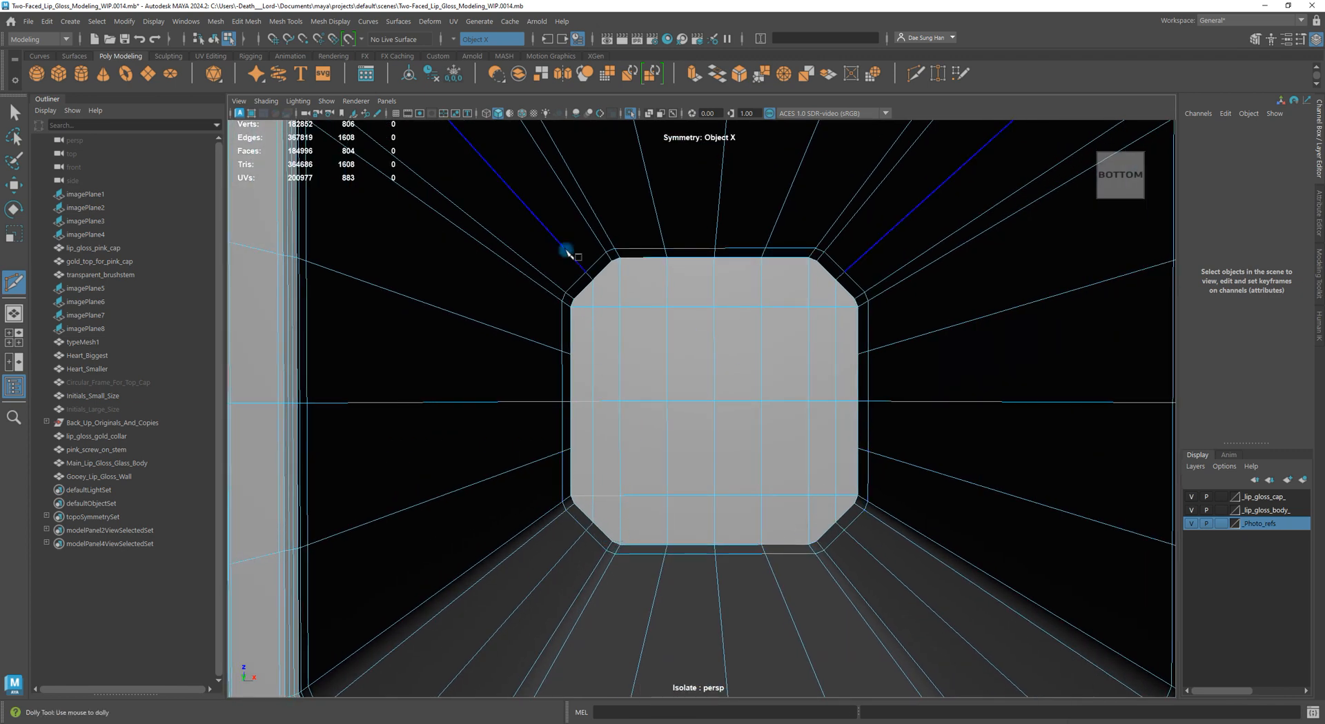
Set symmetry to Object Z and try mirrored Multi-Cut edges across the inner end face between the chamfers' middle vertices
left_click(456, 39)
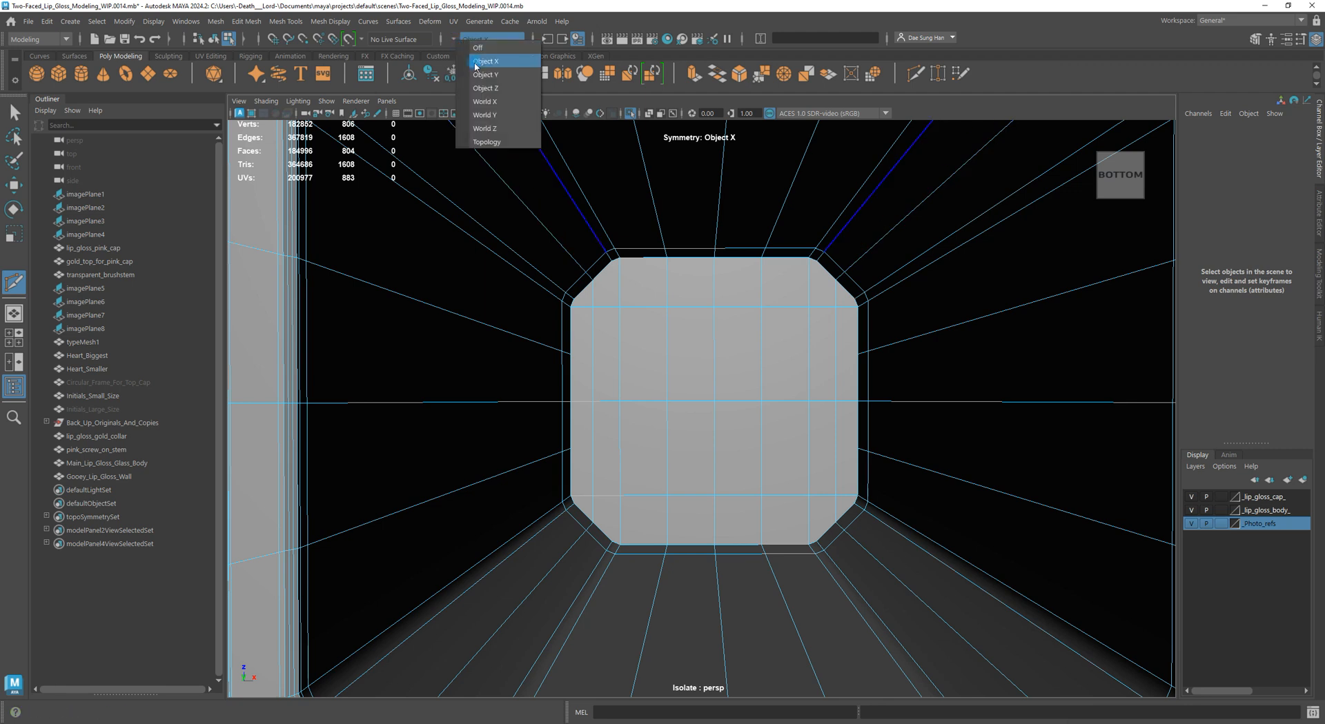
left_click(490, 89)
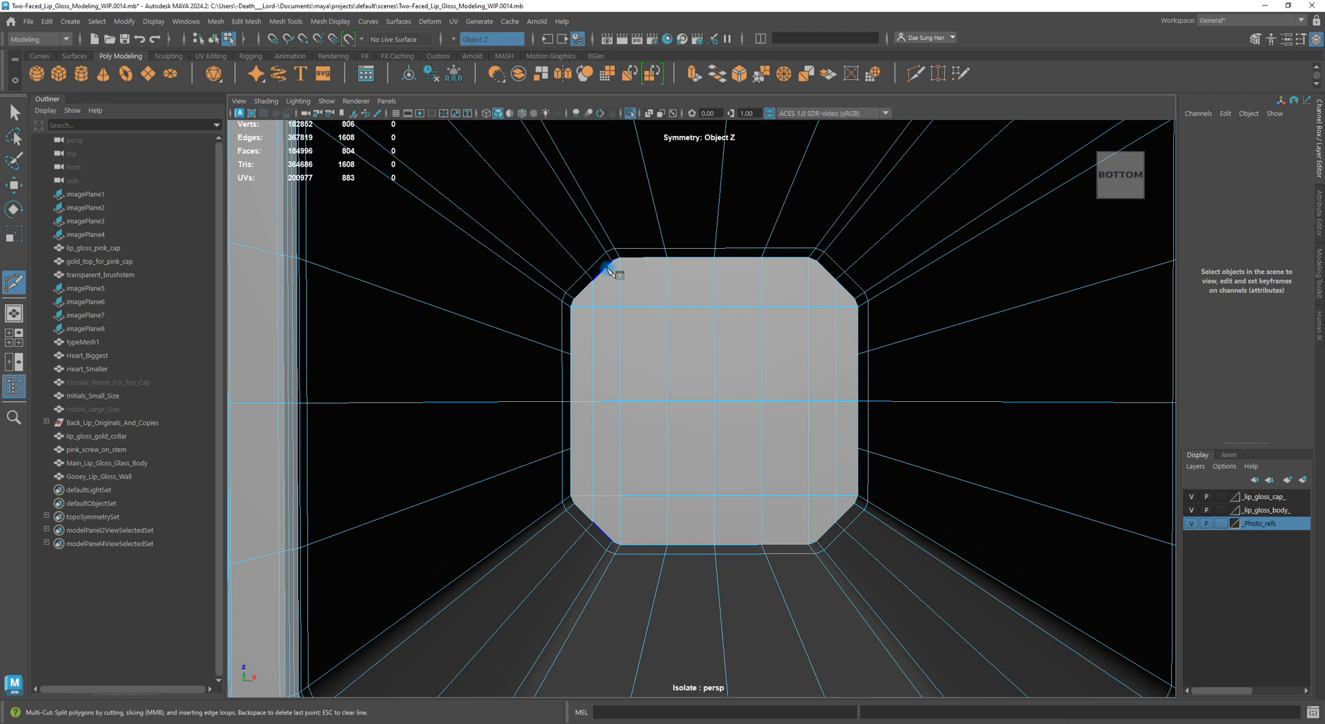
left_click(593, 280)
left_click(836, 279)
key("w")
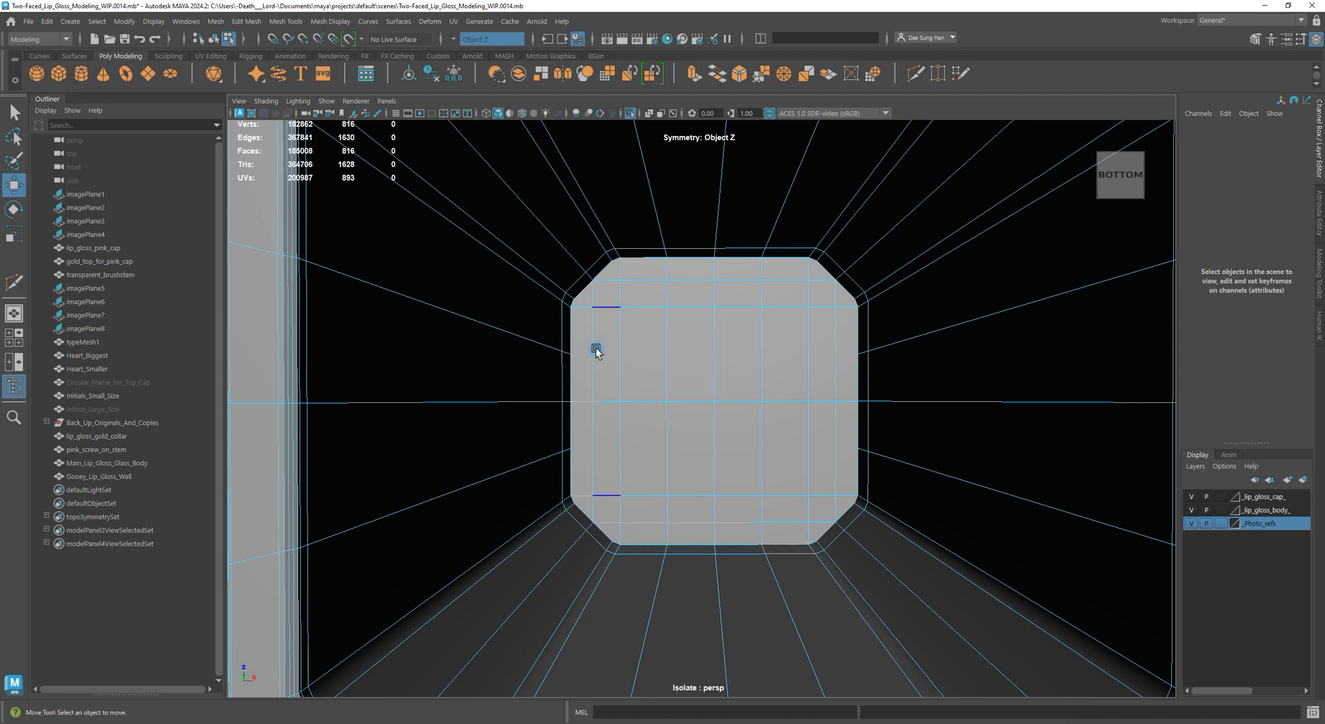
Inspect the inner end face's chamfered corners up close and undo the last mirrored cuts along with the symmetry change
middle_click_drag(648, 345, 645, 377, "alt")
right_click_drag(583, 348, 1033, 431, "alt")
middle_click_drag(755, 399, 753, 452, "alt")
right_click_drag(586, 265, 878, 343, "alt")
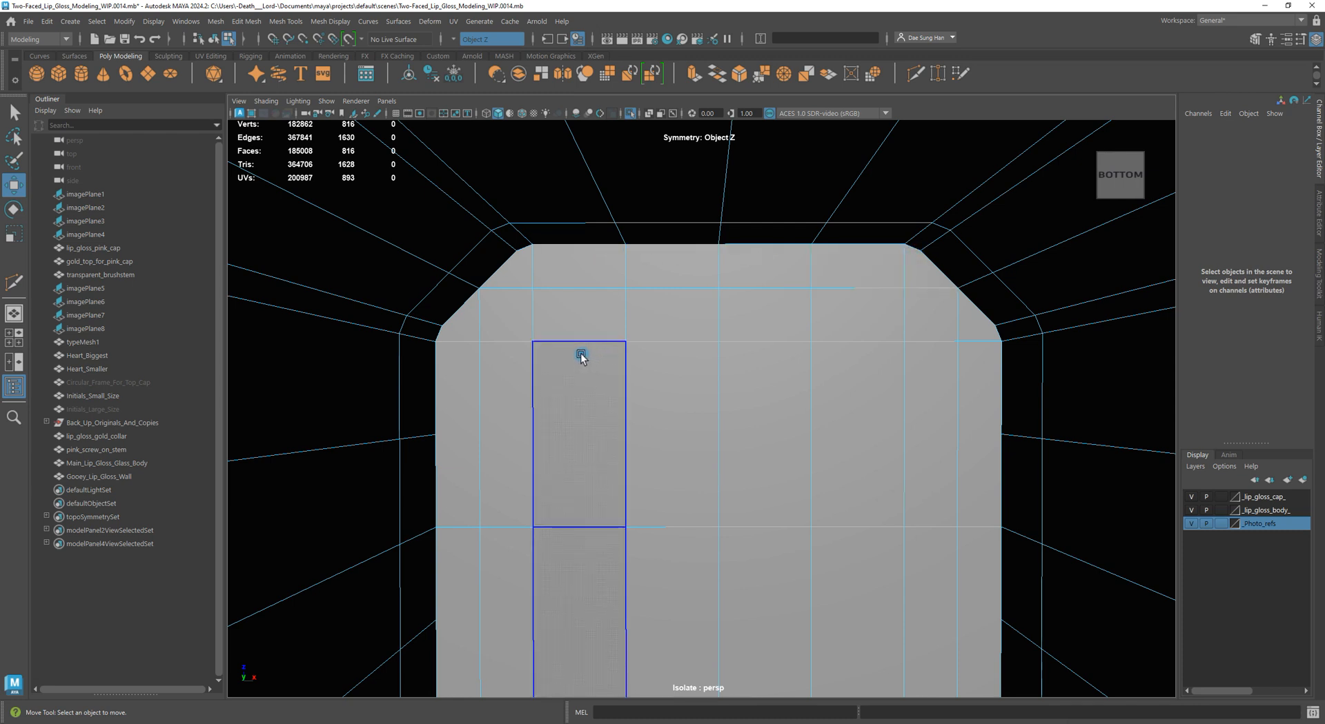
left_click(578, 353)
key("F10")
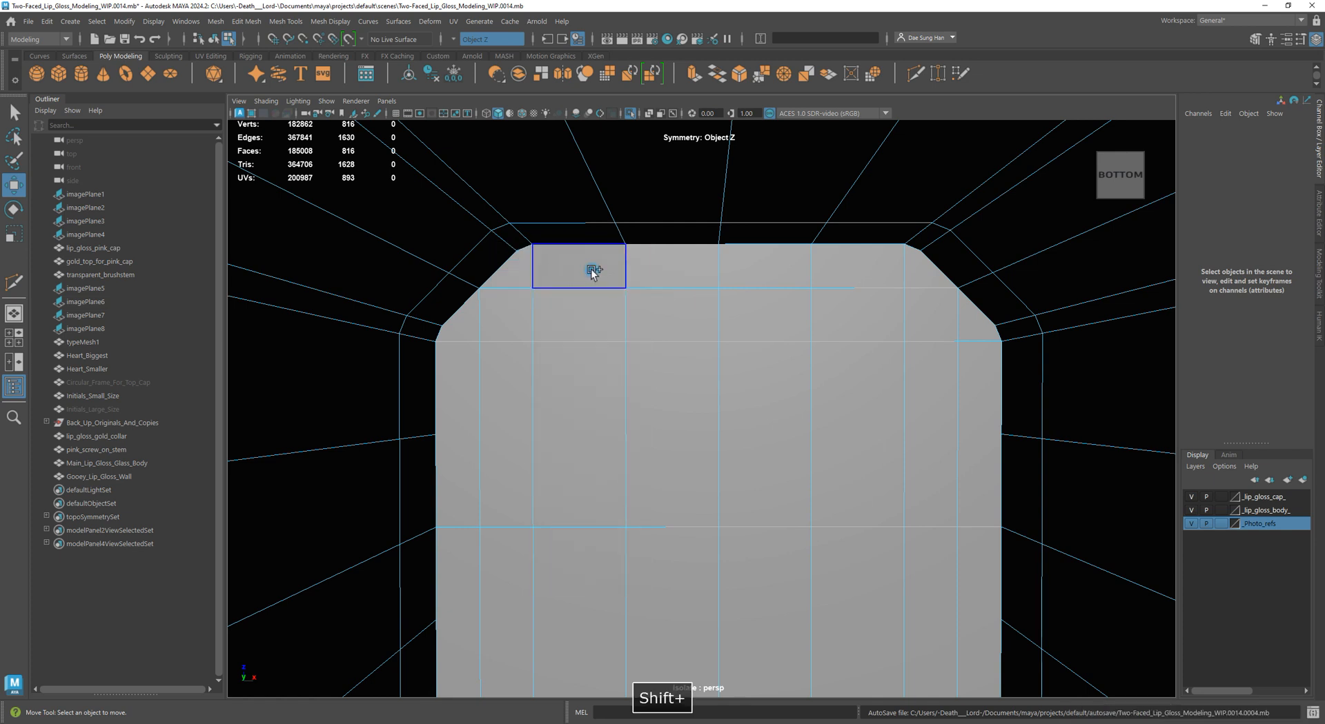
key("ctrl+z")
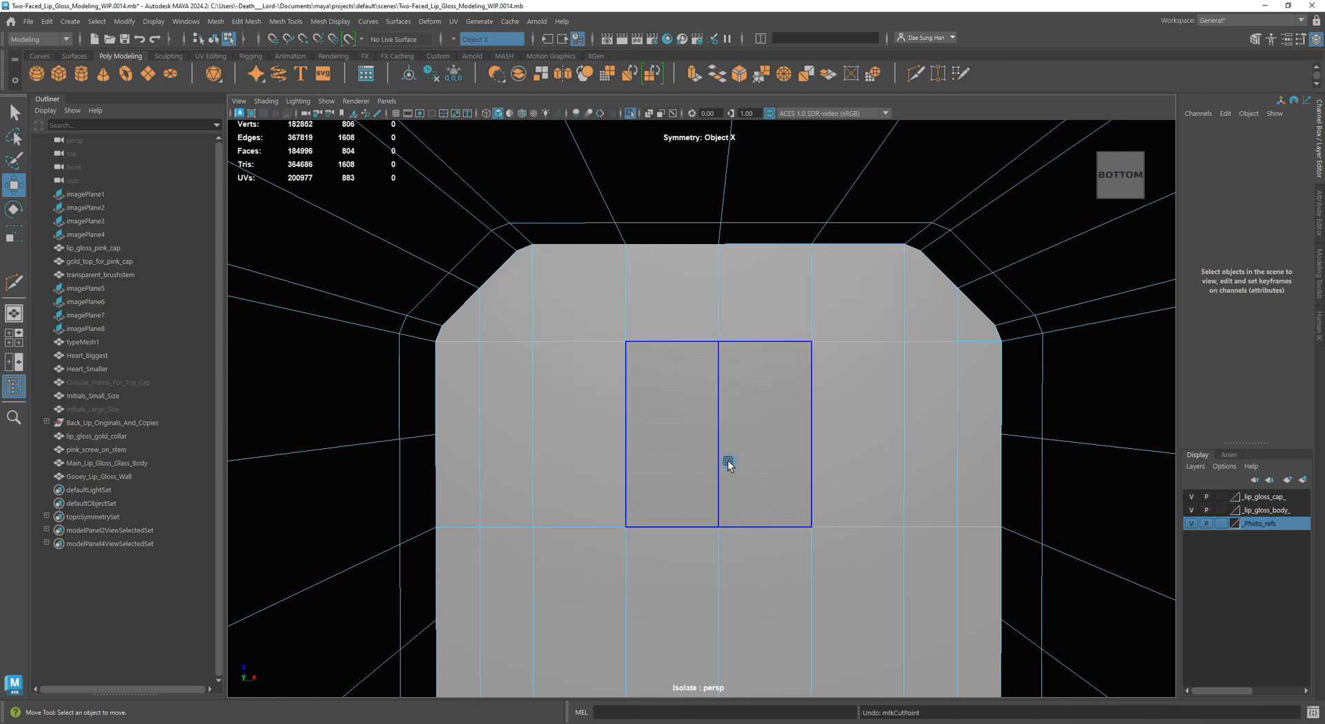
right_click(649, 307, "shift")
right_click_drag(542, 313, 542, 311, "shift")
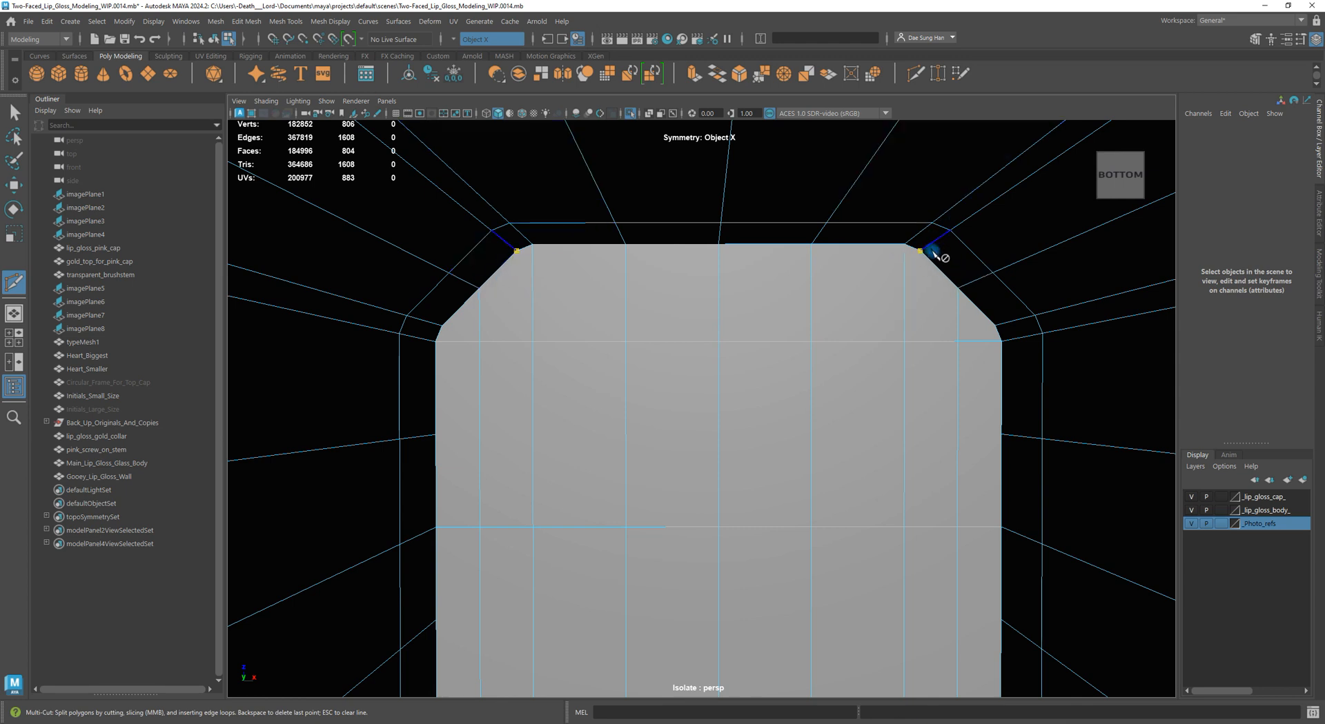
key("w")
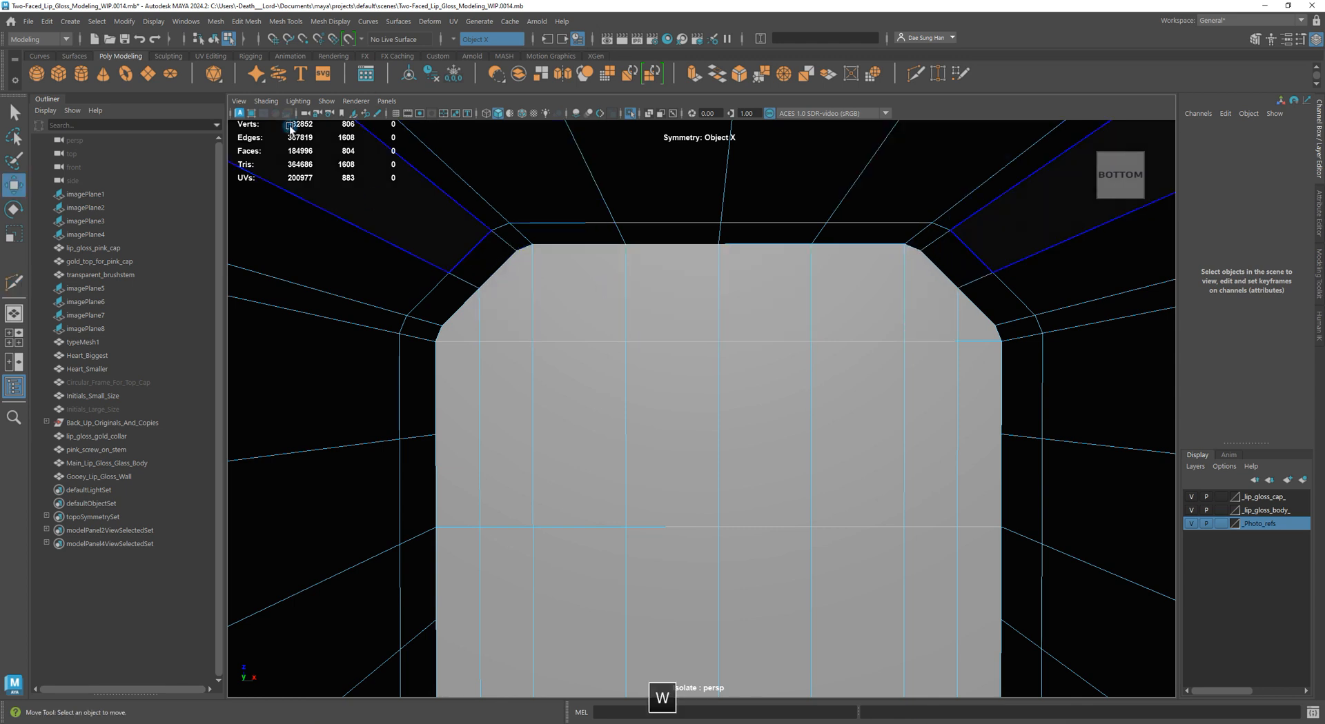
Set symmetry to Object Z and Multi-Cut two mirrored edges across the inner end face between the chamfers' outermost vertices
left_click(491, 39)
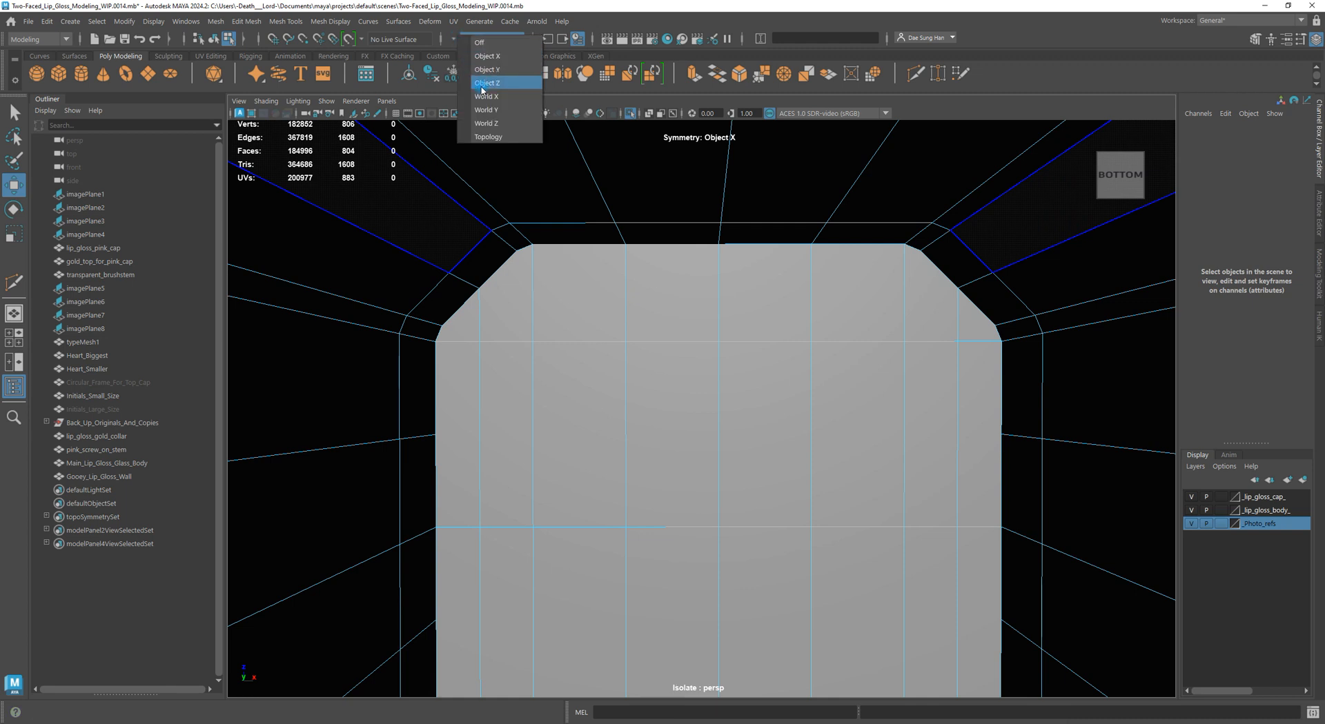
left_click(480, 83)
right_click(512, 275, "shift")
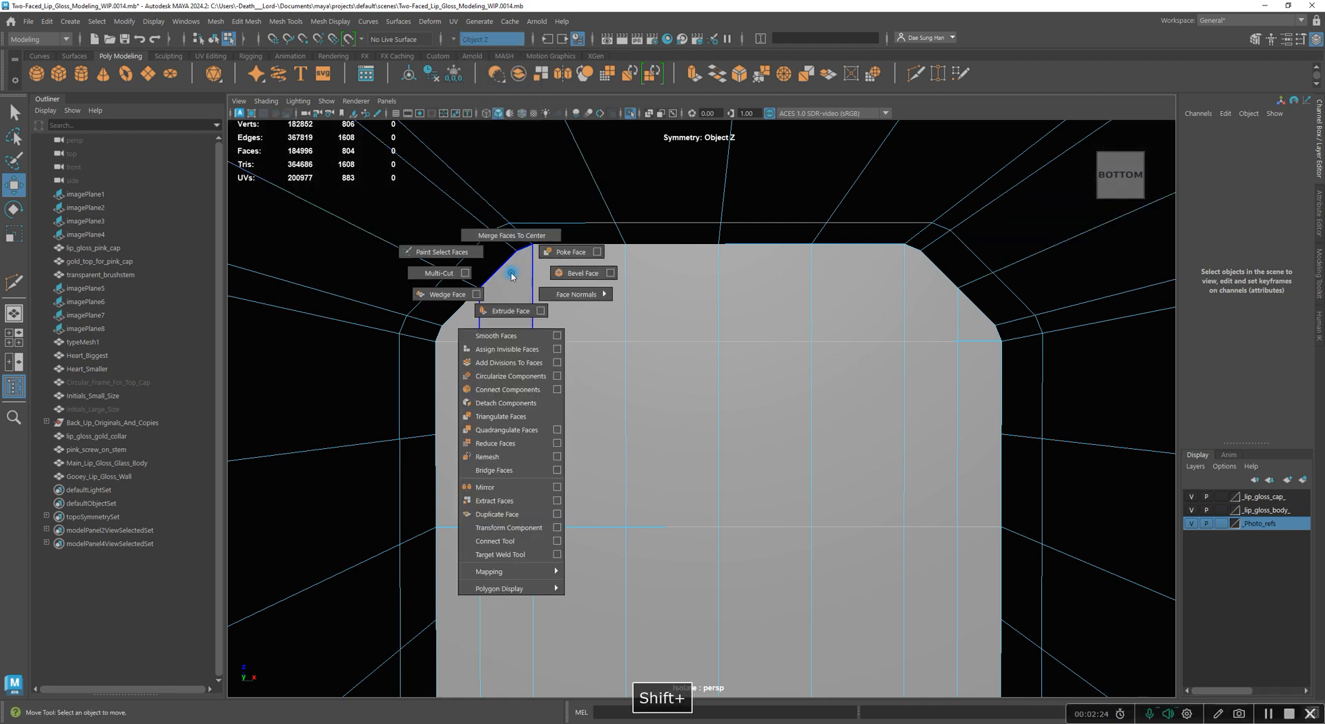
left_click(424, 273)
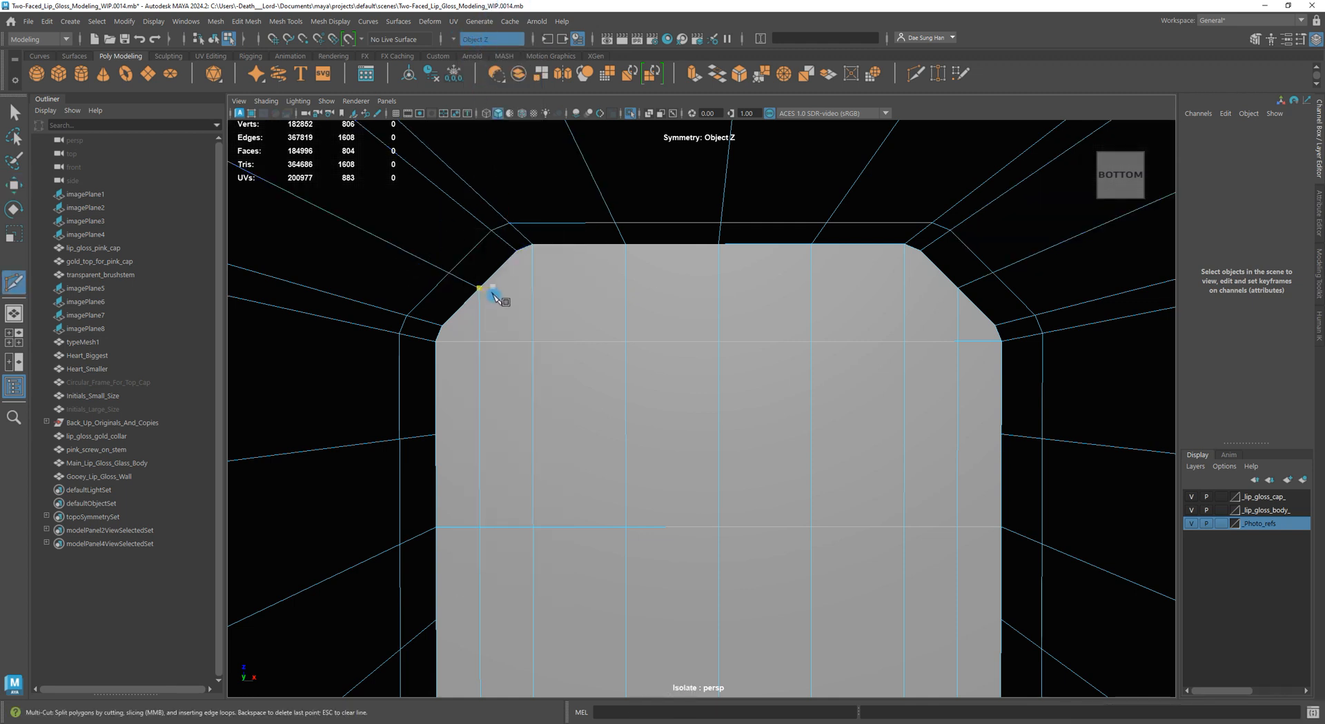
left_click_drag(811, 342, 945, 273)
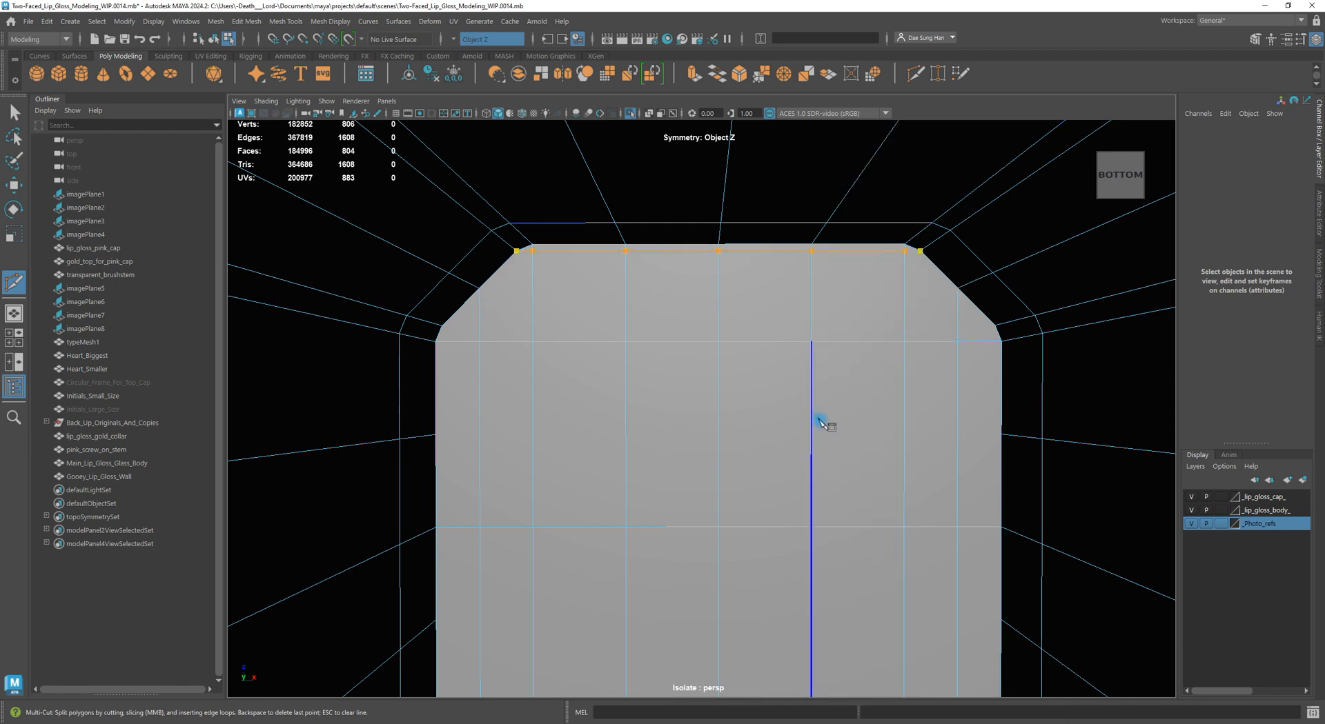
key("w")
Multi-Cut two mirrored edges across the inner end face under Object Z symmetry, joining the middle vertices of the facing chamfers
left_click_drag(763, 195, 827, 550, "alt")
right_click_drag(827, 550, 561, 562, "alt")
middle_click_drag(562, 561, 647, 599, "alt")
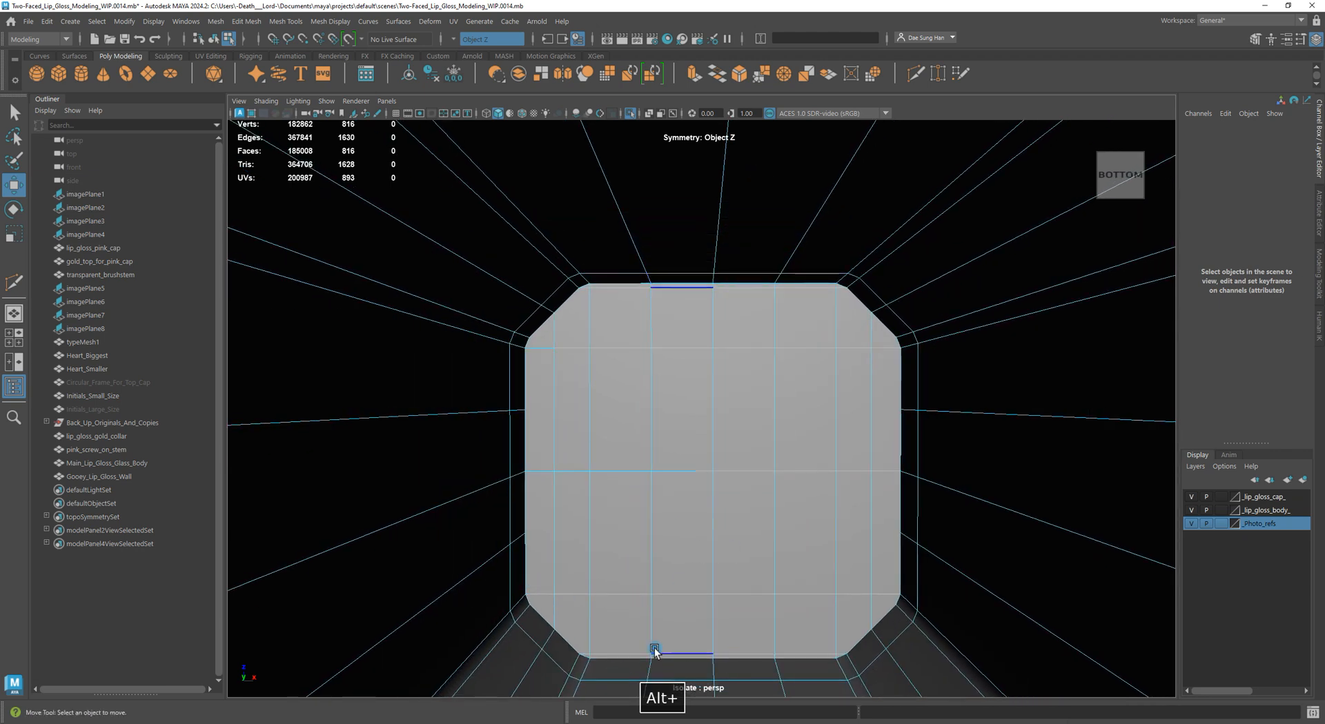
right_click_drag(674, 332, 686, 393, "alt")
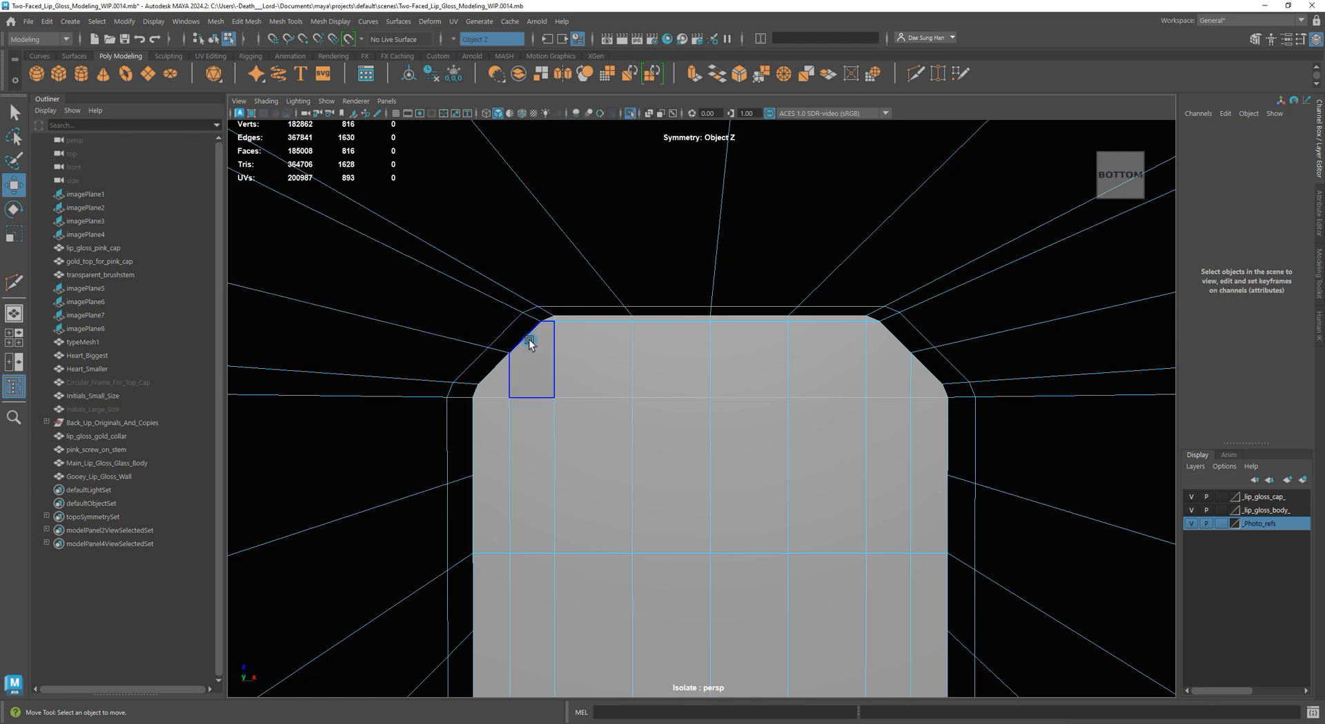
right_click(588, 338, "shift")
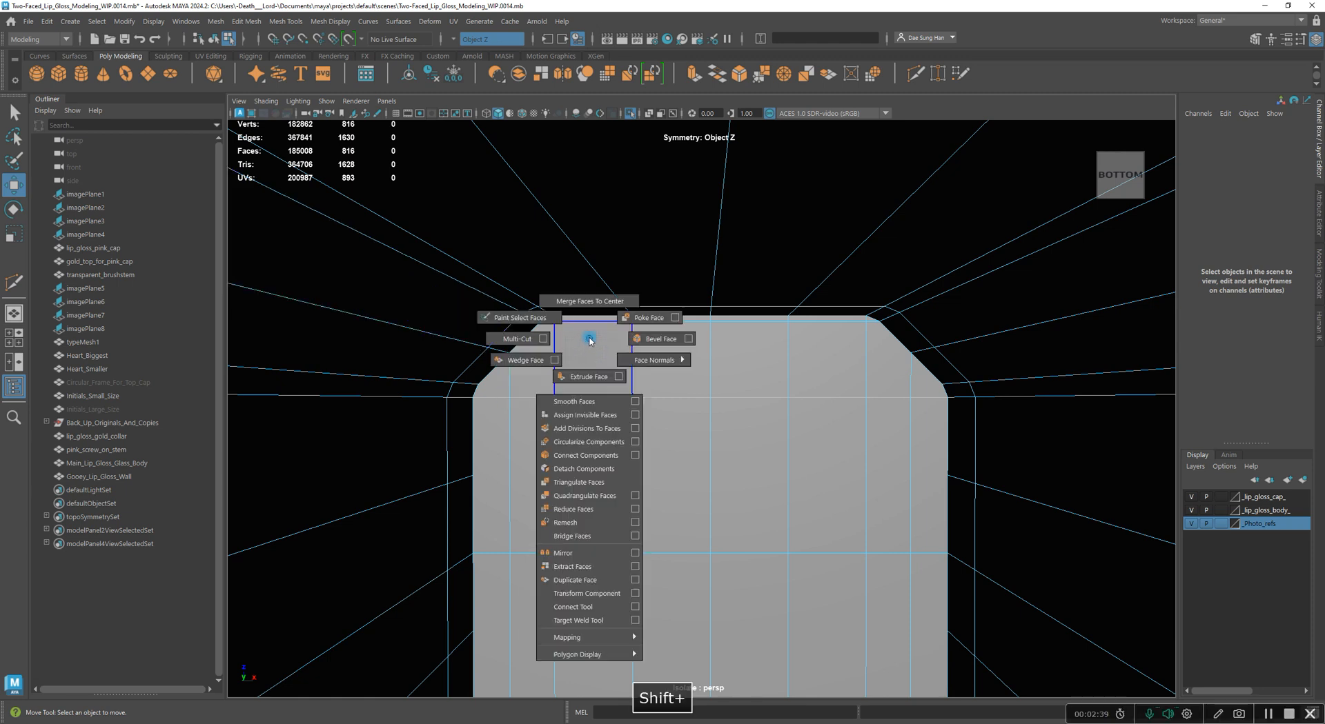
left_click(493, 337)
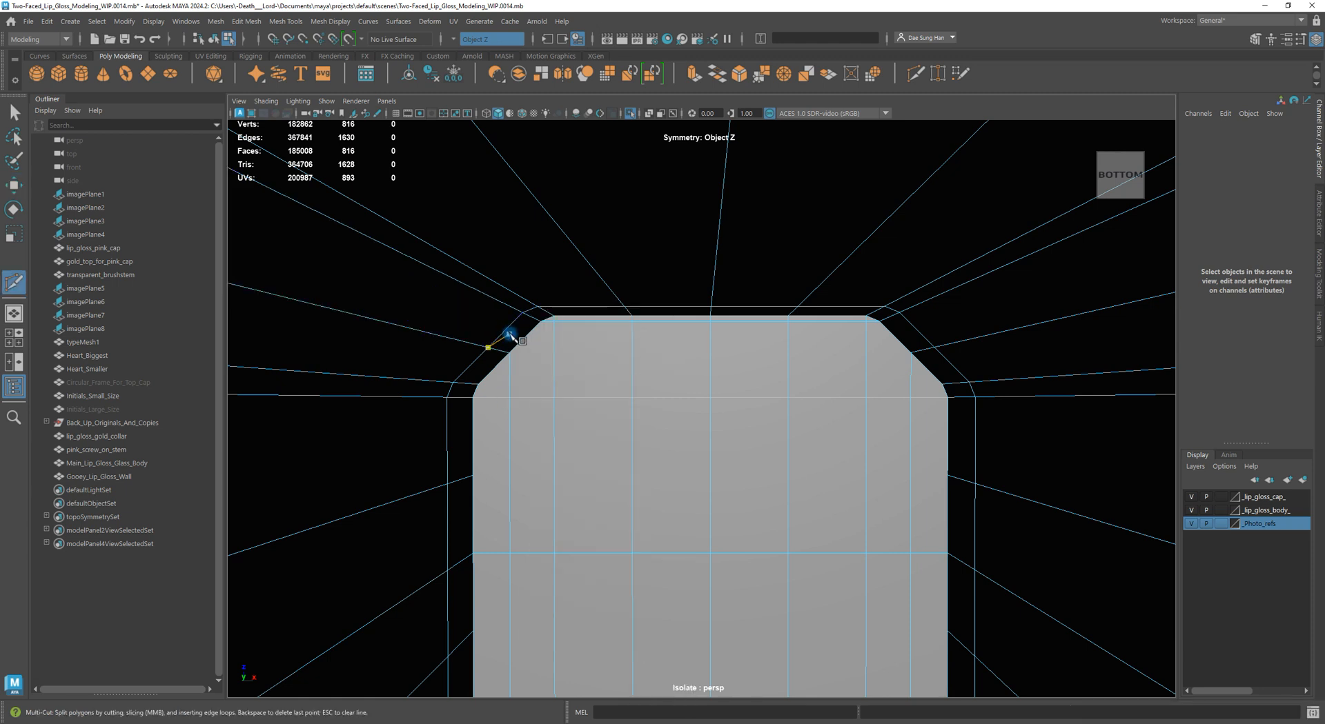
left_click(908, 351)
key("w")
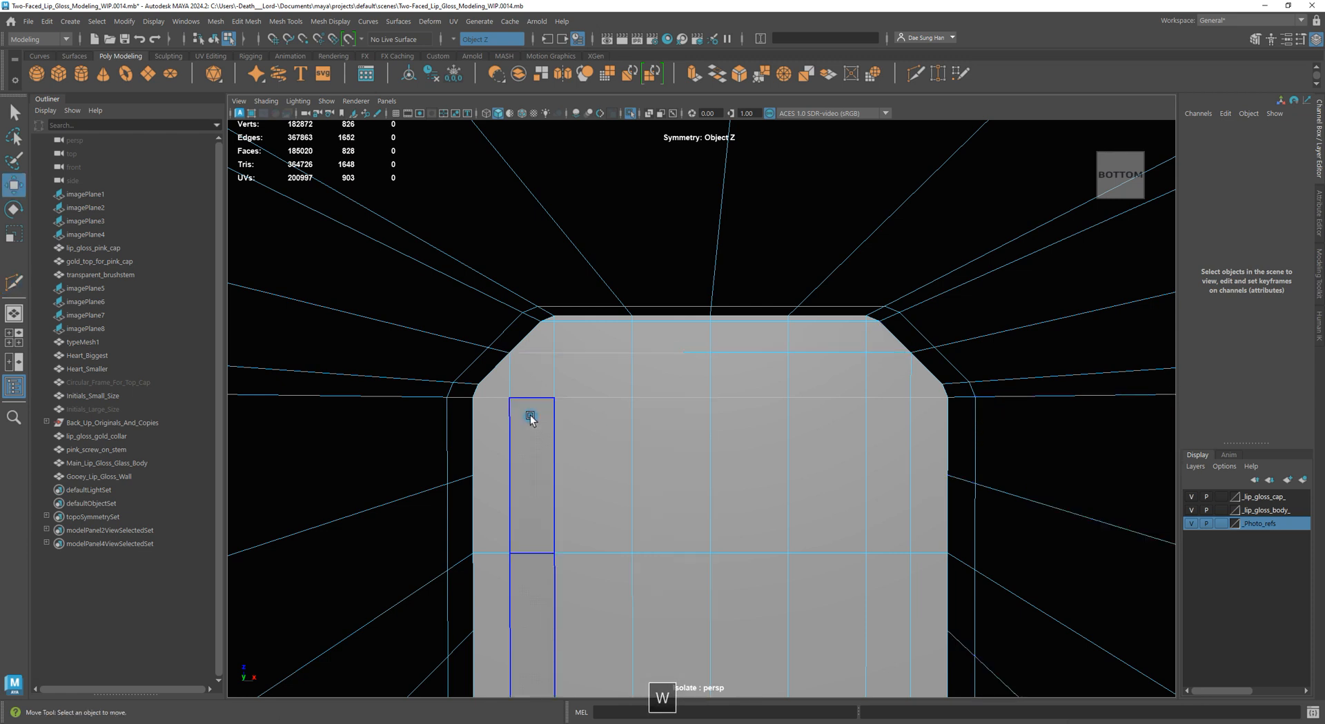
Multi-Cut another mirrored pair across the inner end face, joining the chamfer vertices nearest the side walls
key("g")
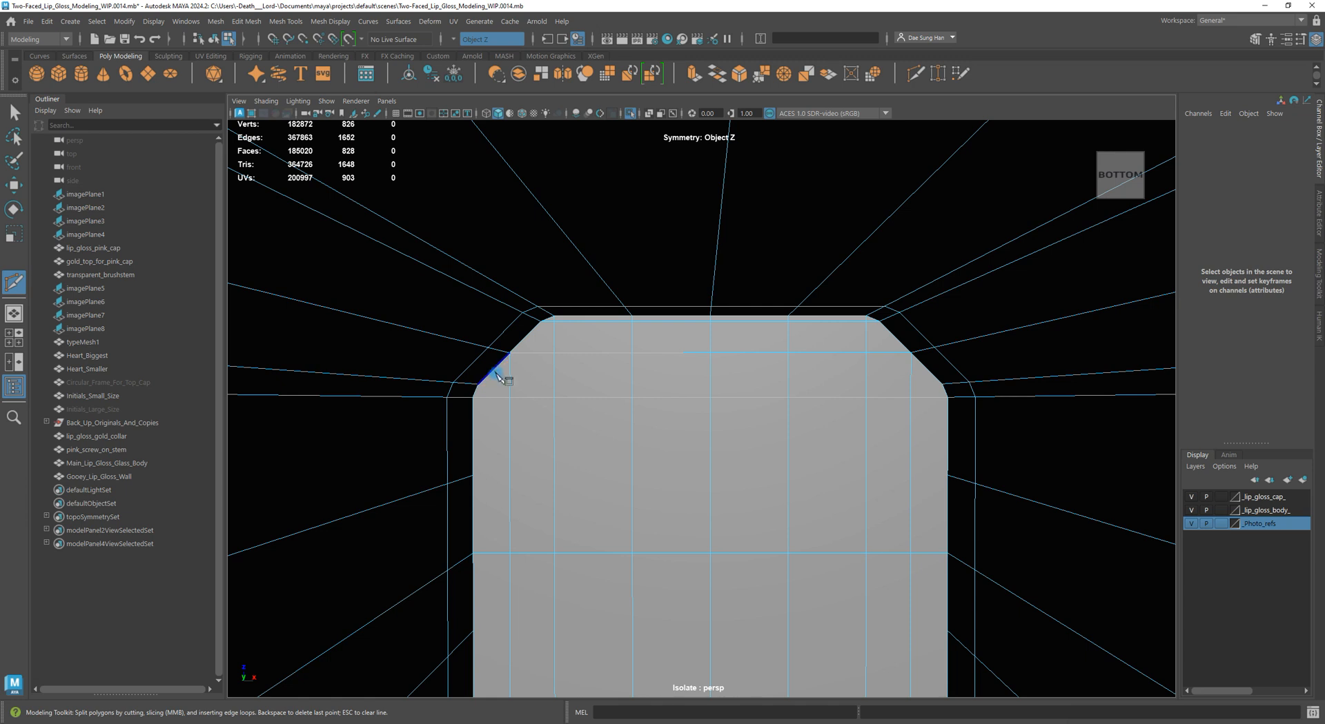
left_click(937, 374)
key("w")
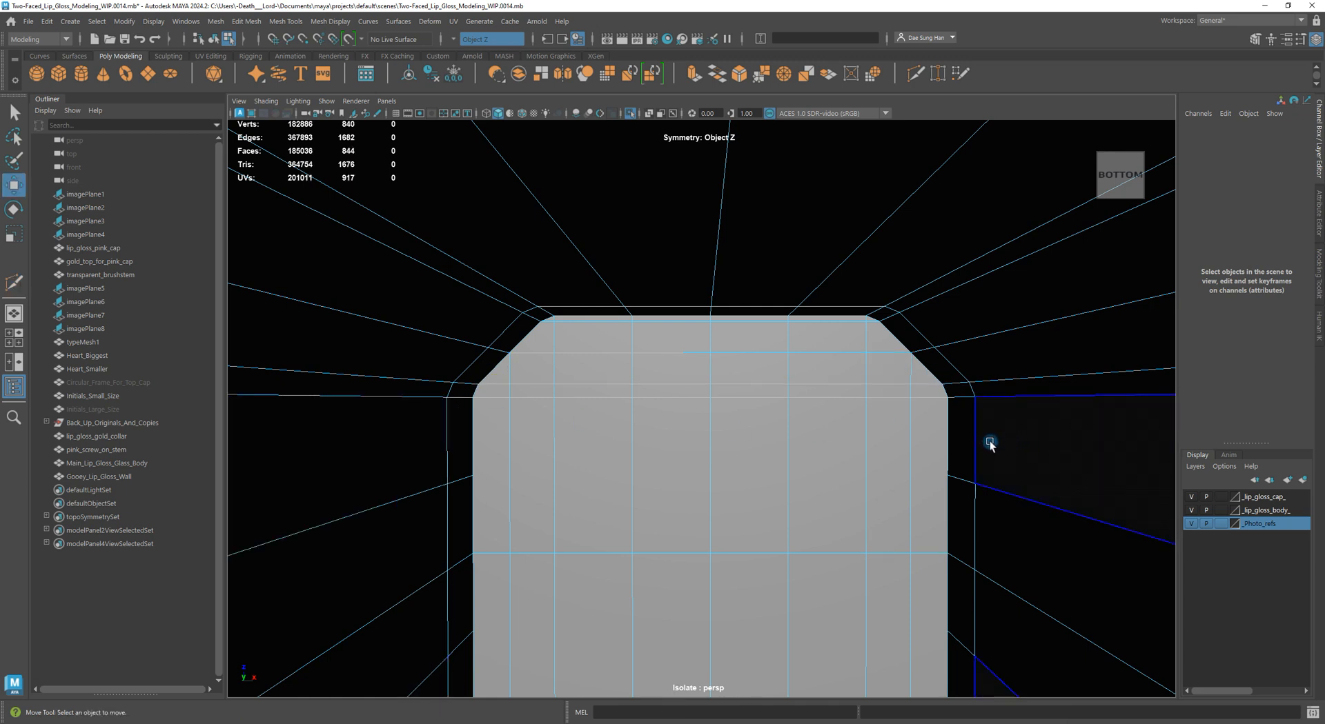
Multi-Cut two mirrored edges across the inner end face between the side walls' intermediate vertices, and inspect the finished grid
right_click_drag(976, 443, 586, 490, "alt")
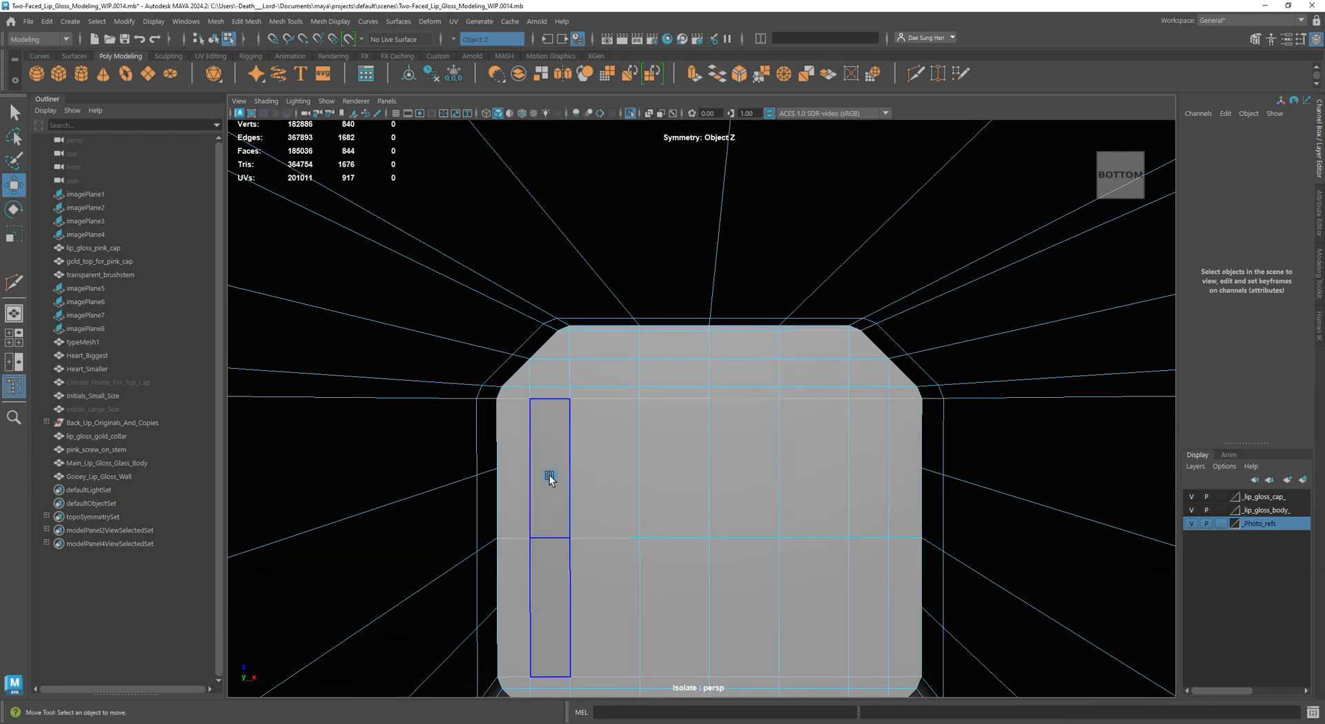
key("y")
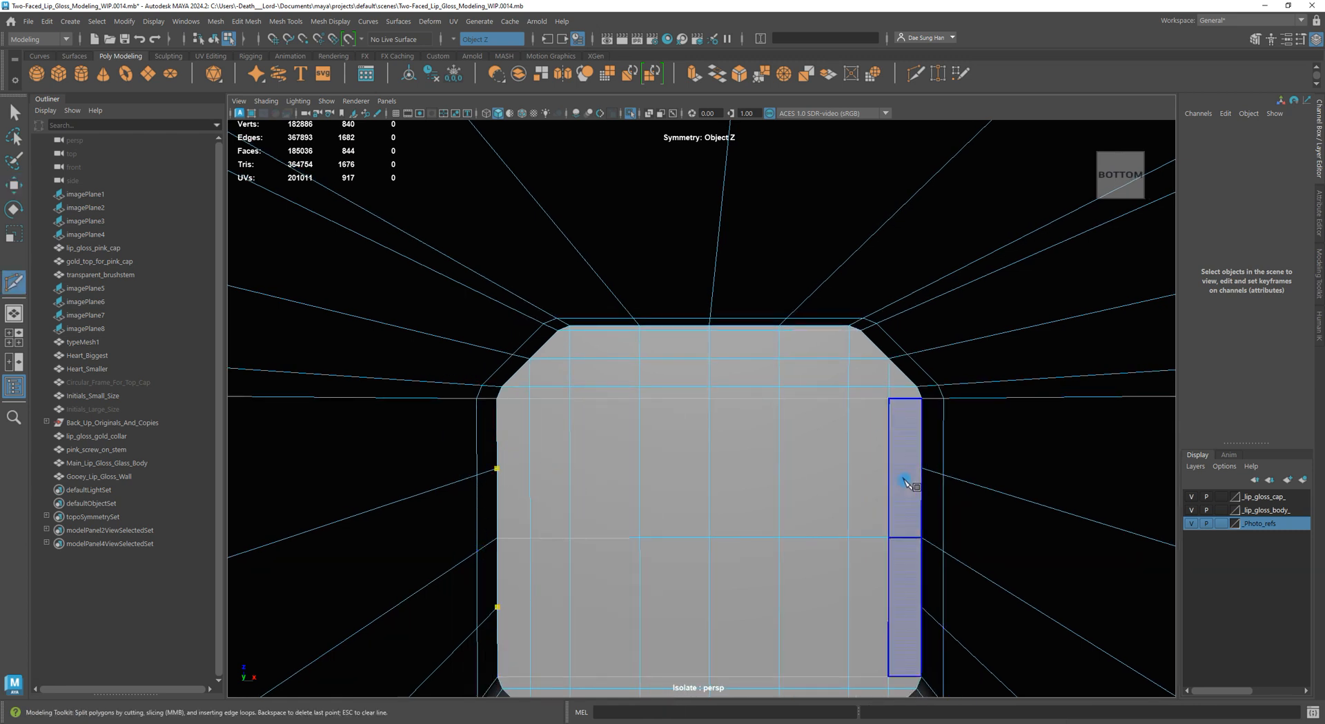
left_click(910, 547, "ctrl")
key("w")
right_click_drag(932, 527, 606, 462, "alt")
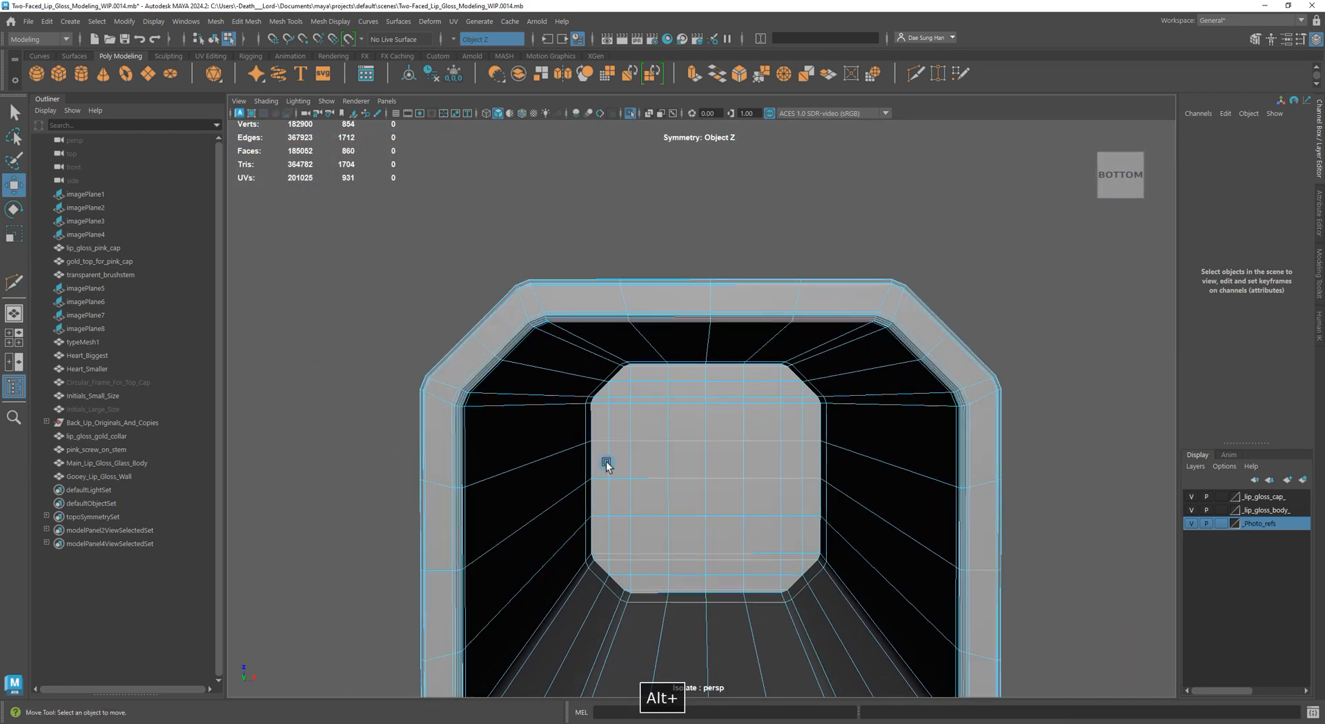
left_click_drag(788, 459, 833, 514, "alt")
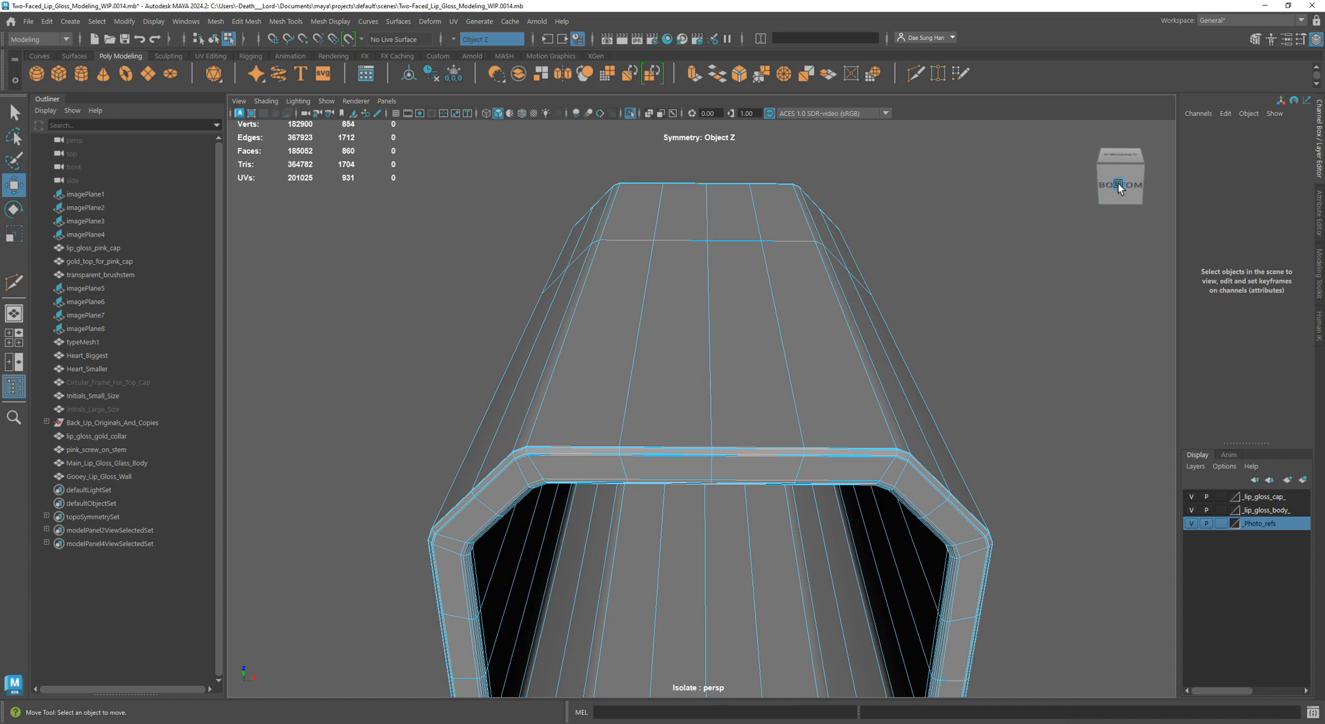
left_click_drag(1117, 186, 1091, 167, "alt")
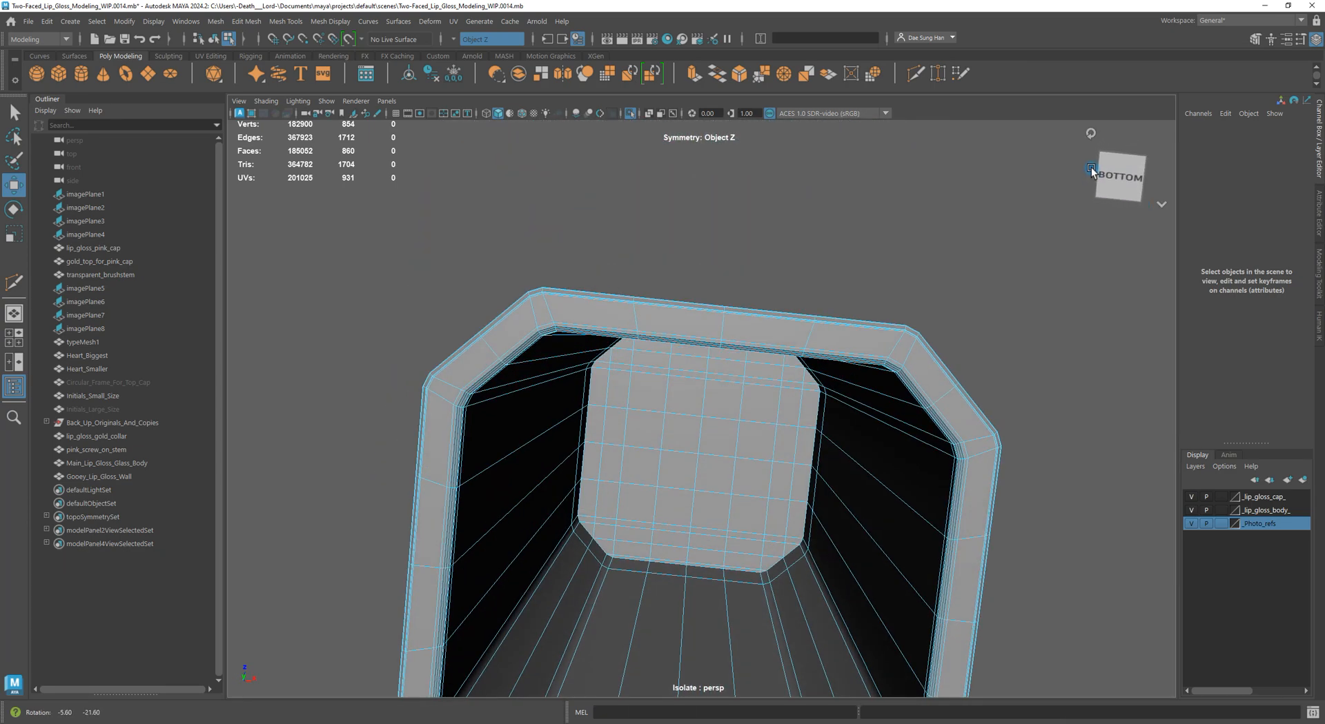
Examine the inner end face's grid in cage and smooth preview, and check the cap's shaded interior
left_click(1091, 167)
right_click_drag(875, 320, 959, 409, "alt")
left_click_drag(738, 404, 754, 429)
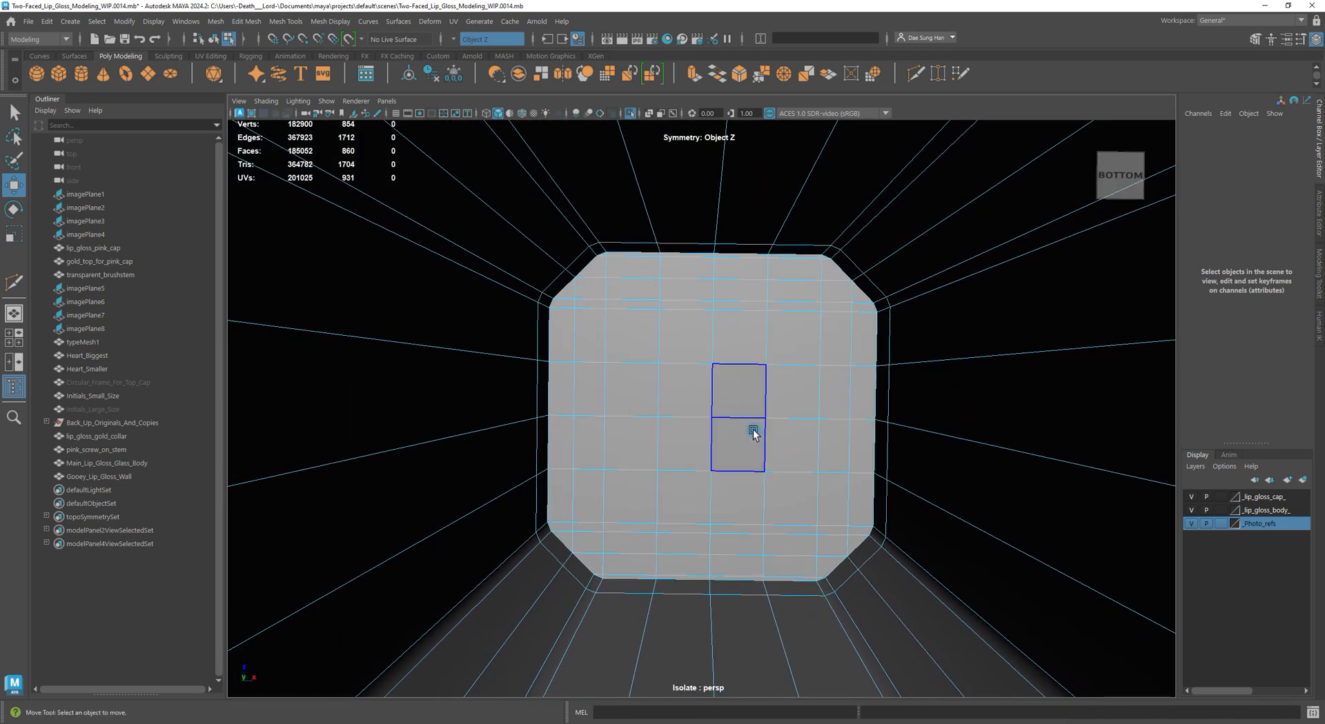
key("3")
key("F10")
left_click(584, 298)
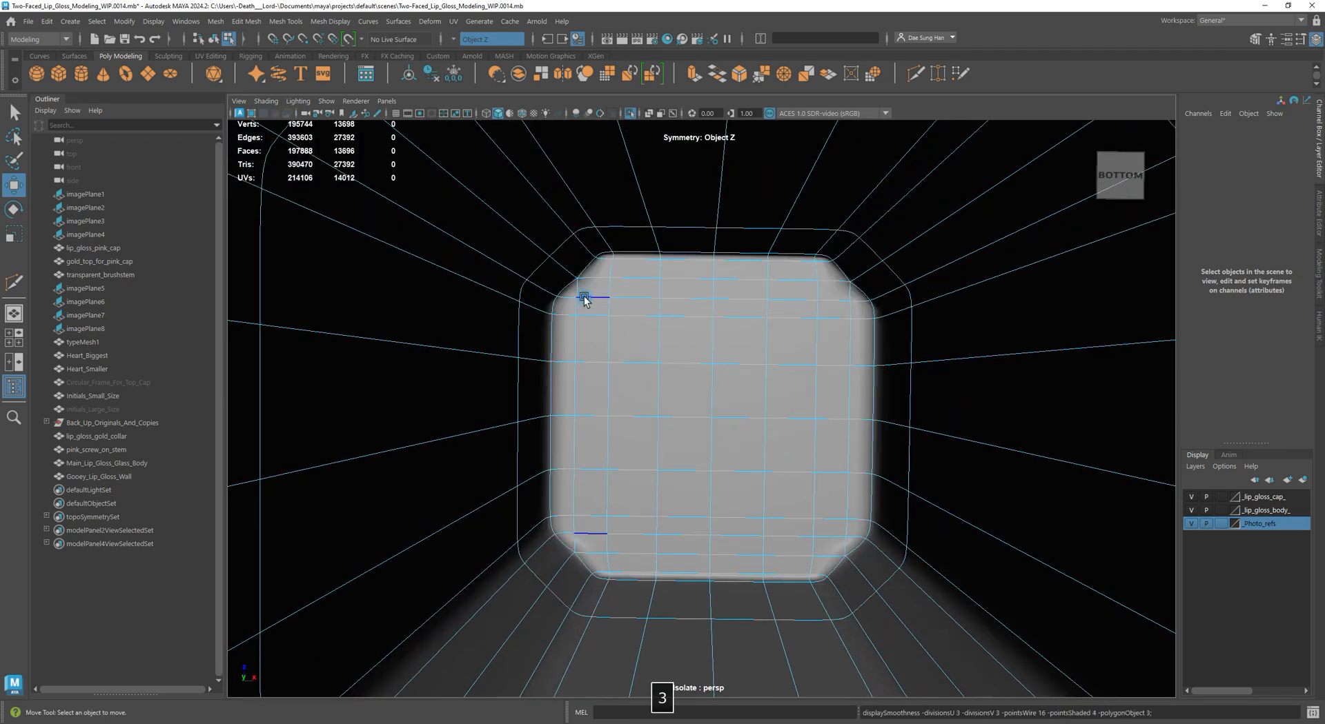
key("1")
left_click(618, 326)
left_click_drag(626, 345, 606, 370, "alt")
key("3")
right_click_drag(857, 423, 774, 366, "alt")
left_click_drag(775, 366, 749, 462, "alt")
right_click_drag(749, 462, 868, 253)
left_click(904, 293)
left_click_drag(868, 254, 907, 263, "alt")
middle_click_drag(907, 263, 887, 405, "alt")
key("4")
mouse_move(889, 406)
left_mouse_down("alt")
mouse_move(886, 430)
mouse_move(895, 405)
mouse_move(970, 405)
mouse_move(881, 423)
mouse_move(904, 407)
mouse_move(927, 349)
left_mouse_up("alt")
key("5")
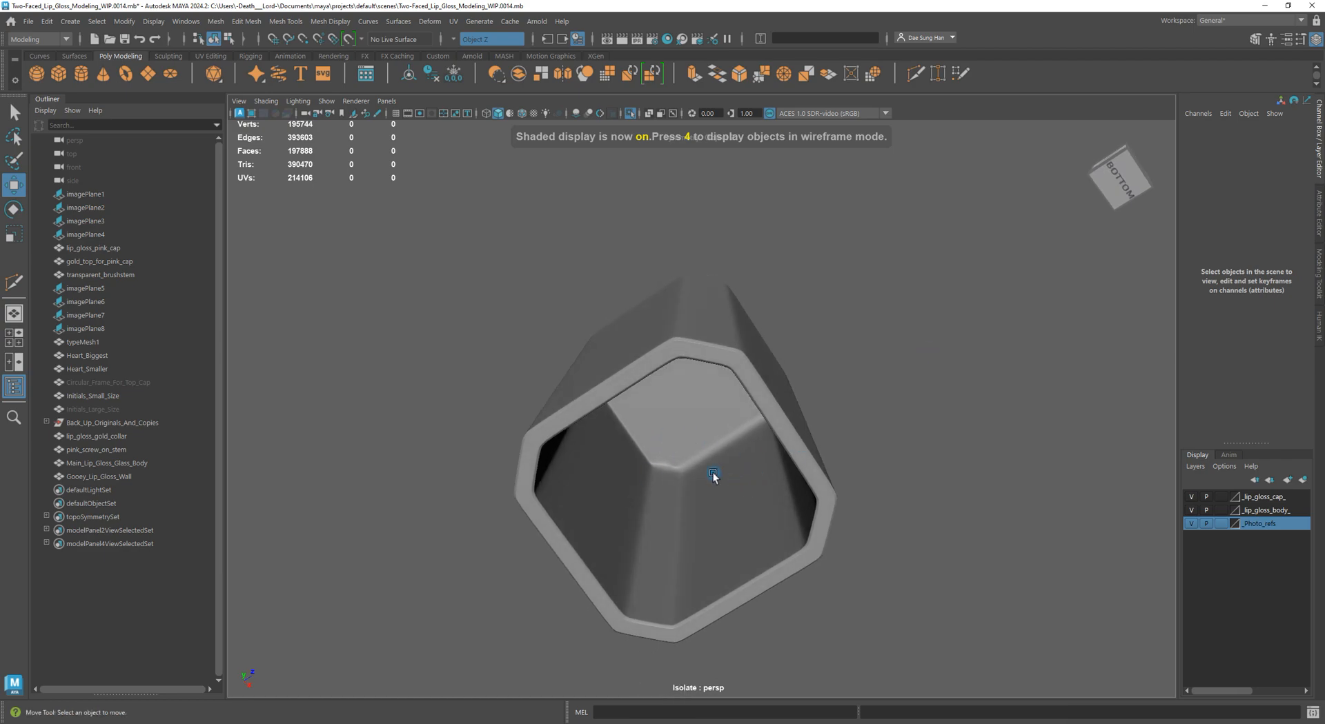
Select the edge loop around the inner walls beside the inner end face and move it vertically closer to the face
right_click_drag(570, 379, 681, 444, "alt")
left_click(681, 444)
key("1")
left_click_drag(681, 444, 683, 415, "alt")
right_click_drag(683, 415, 760, 429, "alt")
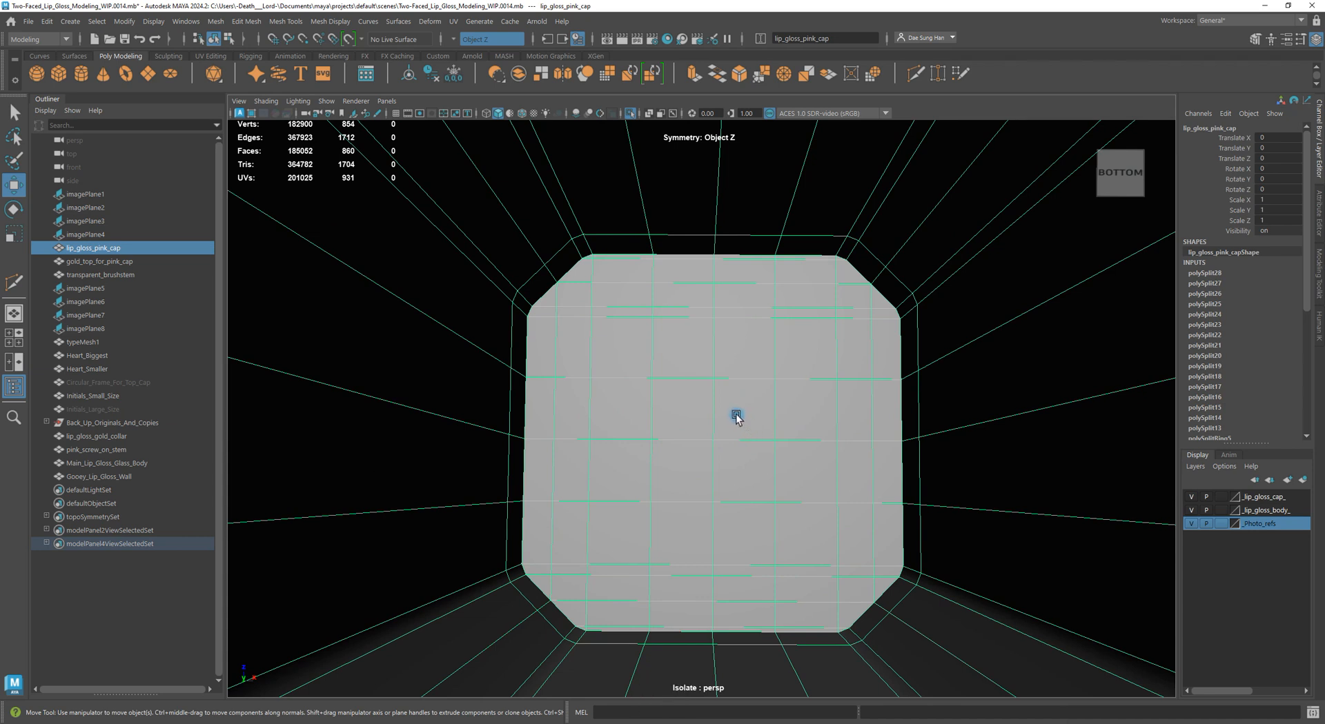
right_click_drag(721, 399, 714, 324)
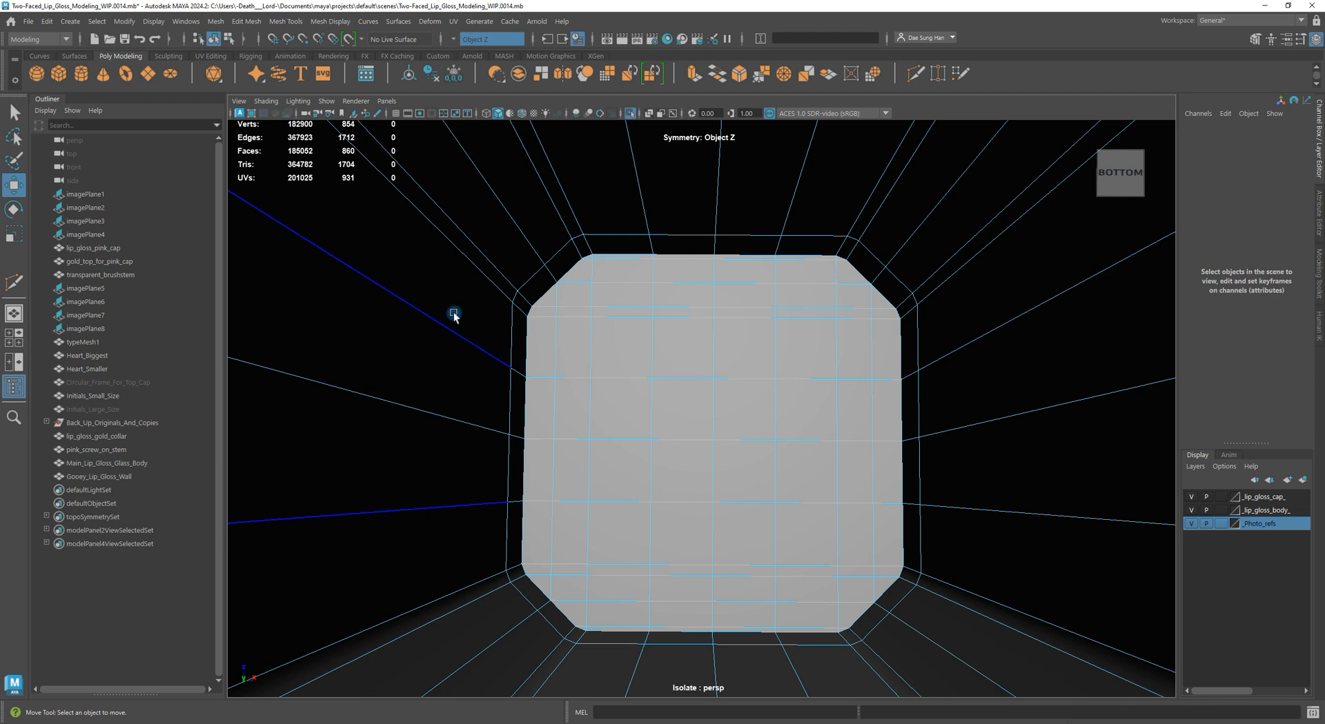
double_click(621, 241)
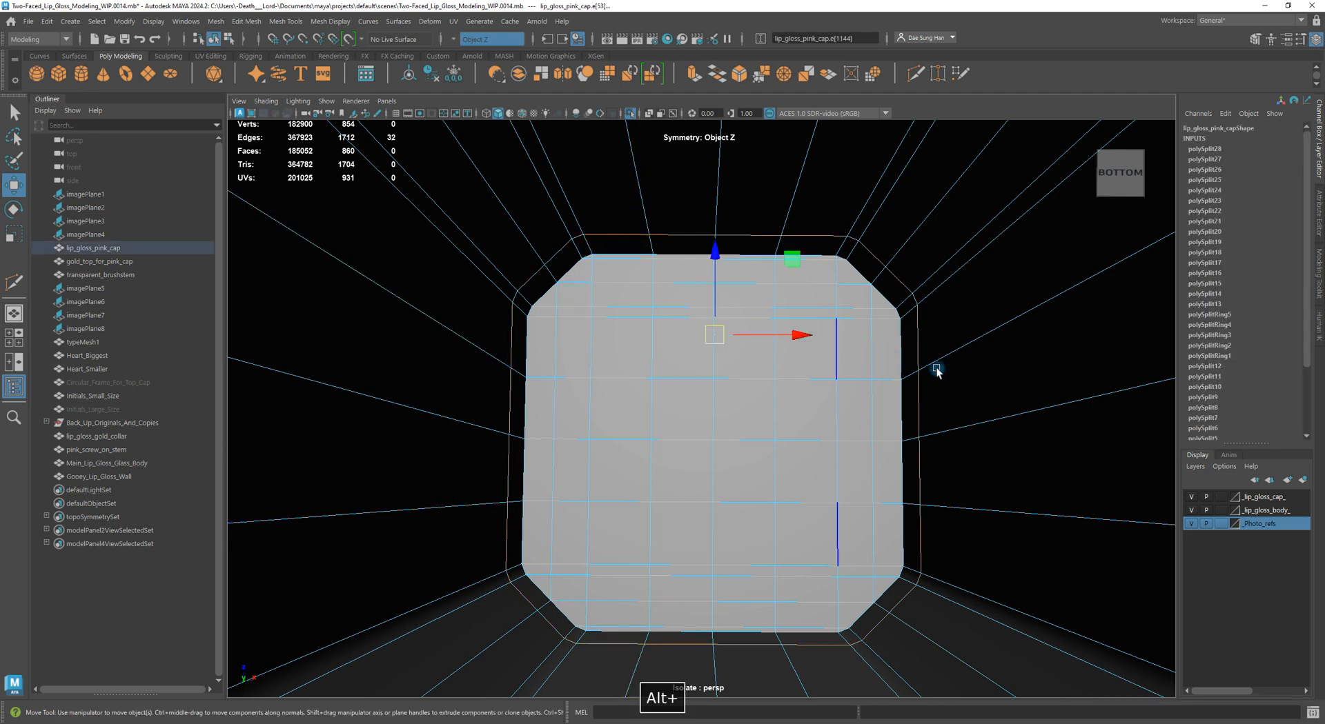
key("4")
left_click_drag(936, 371, 707, 349, "alt")
middle_click_drag(707, 350, 654, 415, "alt")
left_click_drag(560, 359, 514, 355, "alt")
right_click_drag(514, 355, 675, 400, "alt")
left_click_drag(675, 400, 597, 203, "alt")
left_click_drag(660, 291, 627, 304, "alt")
key("3")
left_click_drag(555, 220, 554, 218)
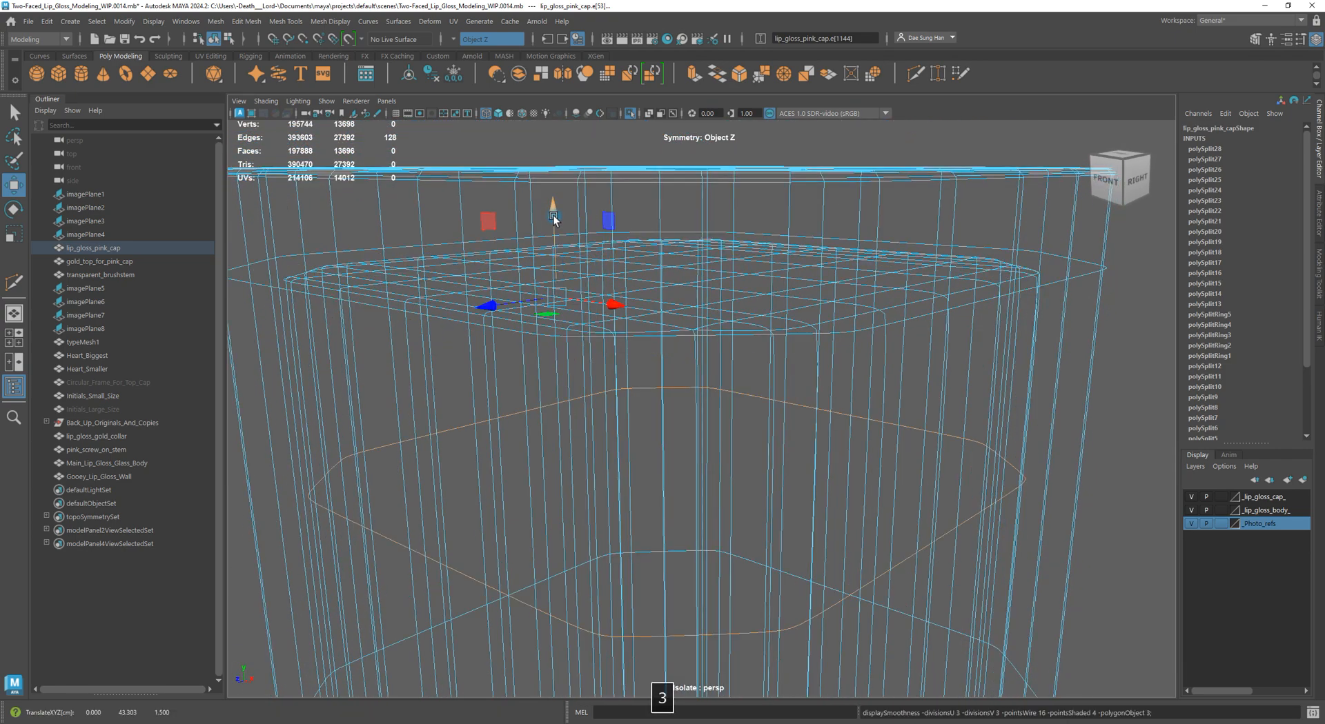
Compare the inner end face's corners in cage and smooth preview, and inspect the whole cap from inside and outside
key("5")
mouse_move(598, 375)
left_mouse_down("alt")
mouse_move(648, 316)
mouse_move(445, 293)
mouse_move(635, 304)
mouse_move(458, 340)
mouse_move(443, 272)
left_mouse_up("alt")
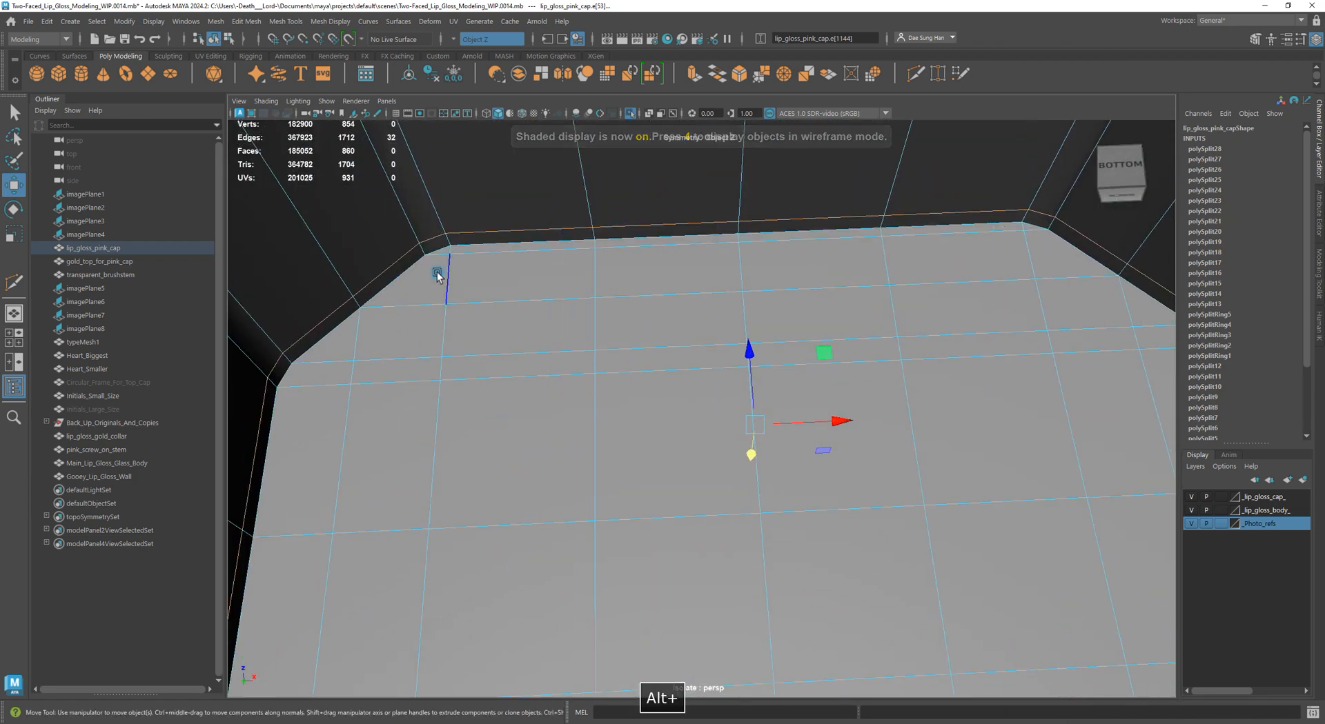
left_click_drag(487, 325, 814, 426, "alt")
key("3")
key("F8")
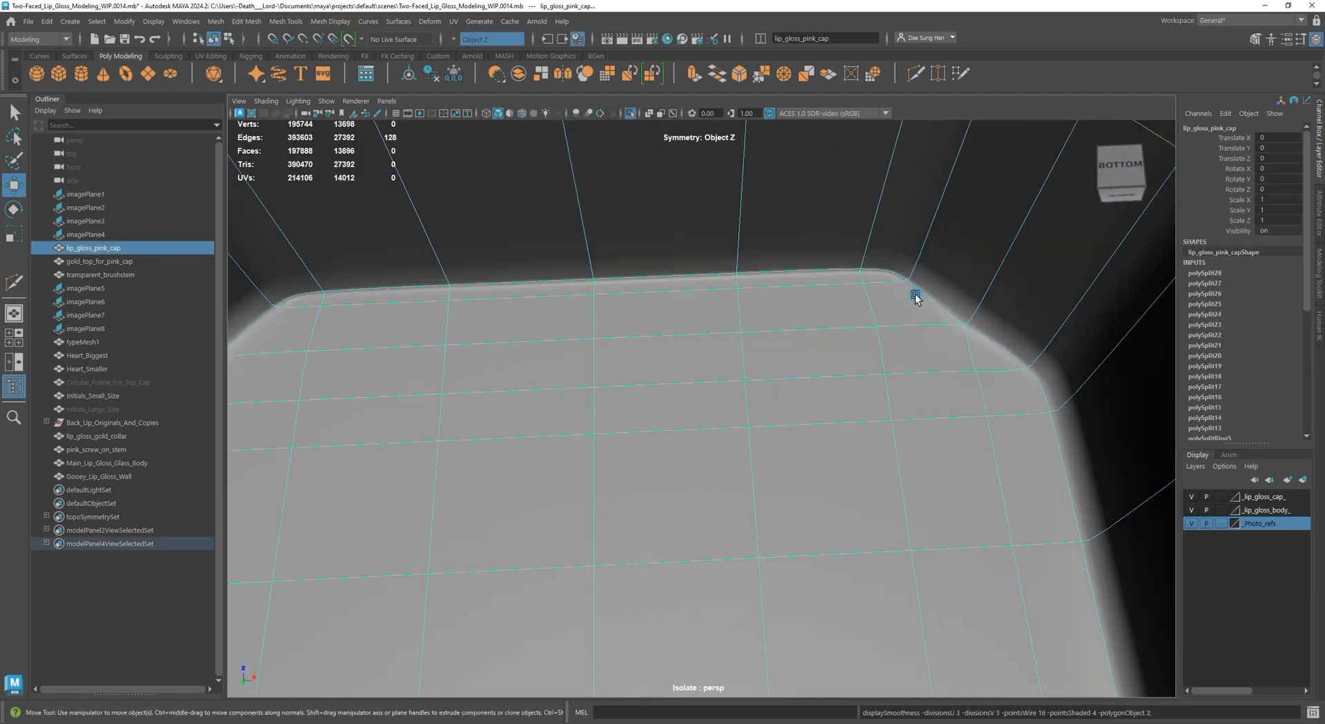
key("1")
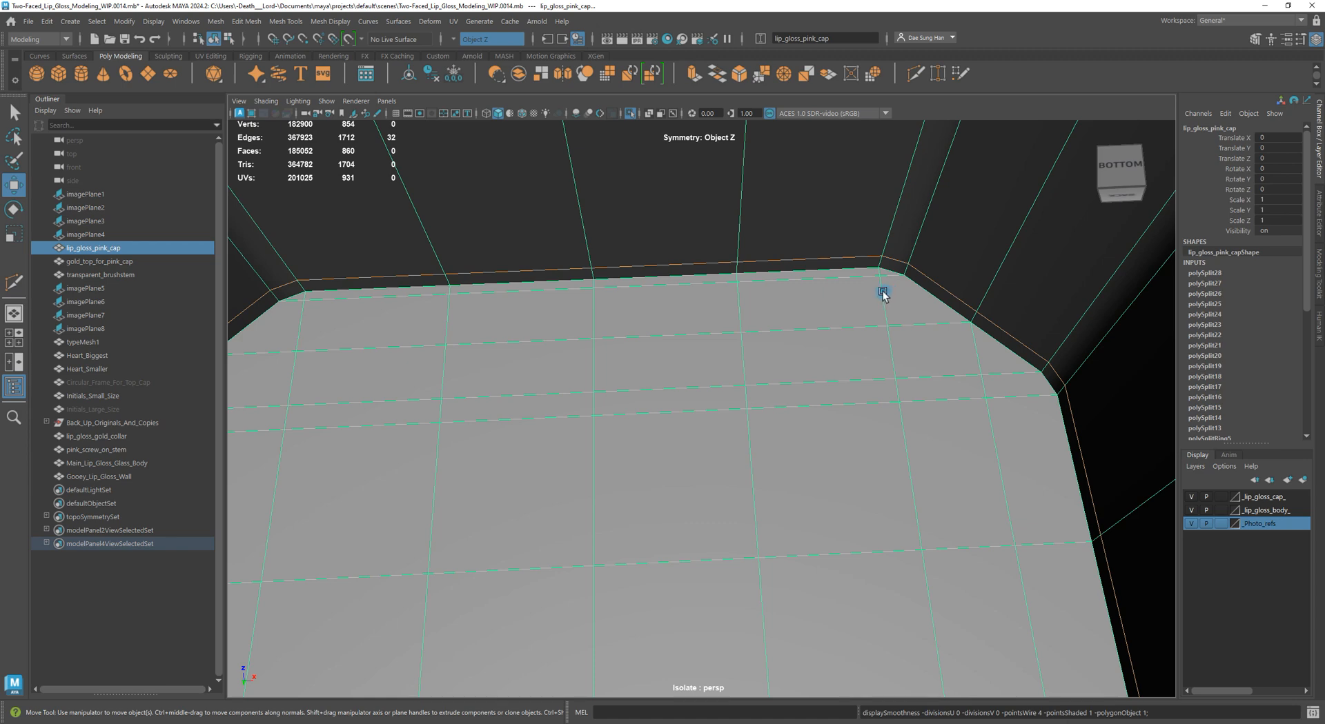
left_click_drag(898, 308, 986, 406, "alt")
key("3")
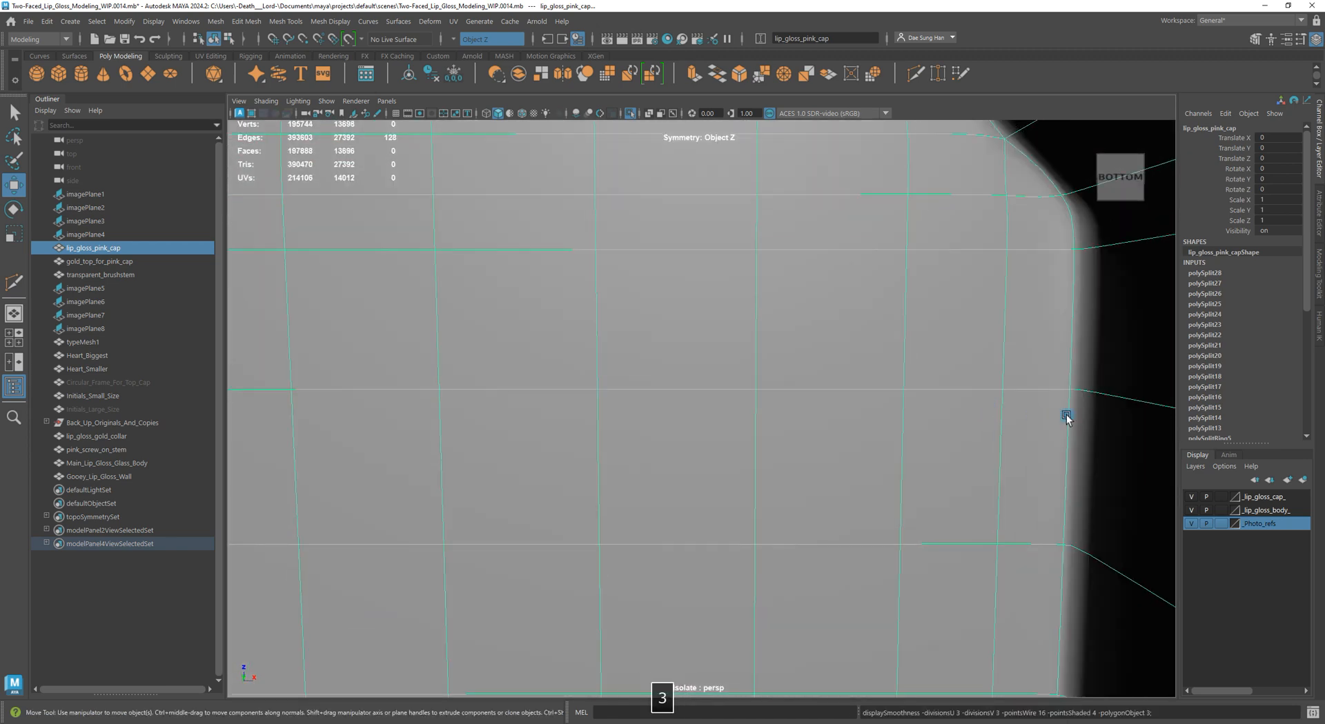
right_click_drag(1064, 414, 788, 392, "alt")
right_click_drag(891, 243, 428, 296, "alt")
left_click(921, 238)
left_click_drag(901, 407, 861, 389, "alt")
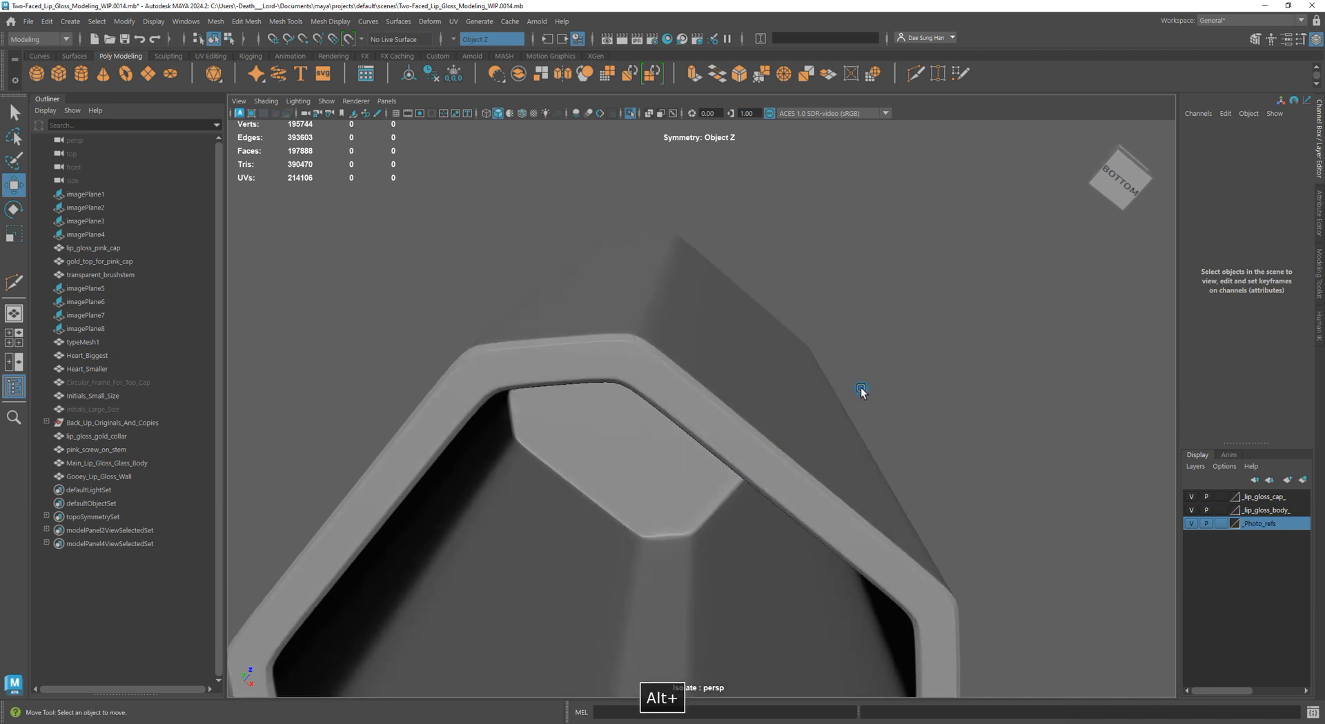
right_click_drag(885, 388, 733, 381, "alt")
left_click_drag(738, 384, 839, 453, "alt")
right_click_drag(840, 452, 636, 452, "alt")
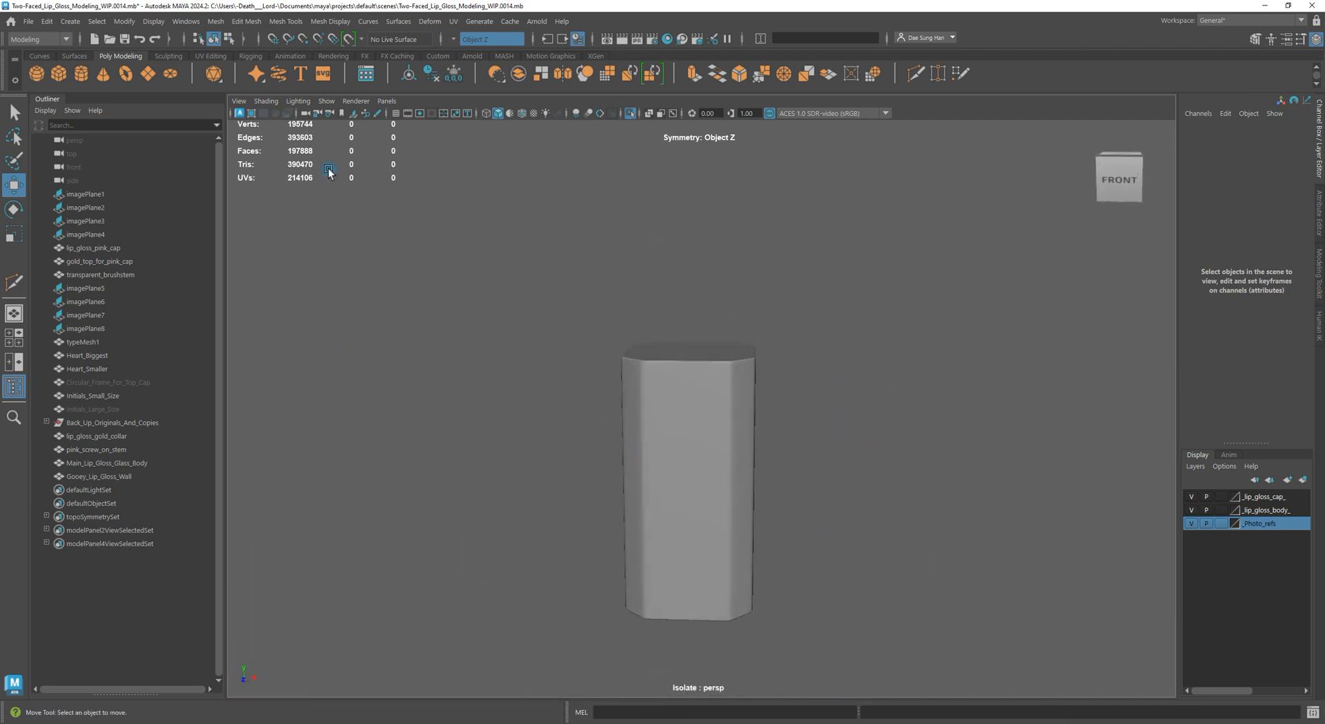
End the isolation to show the full scene and hide the gold top of the pink cap
left_click(631, 113)
left_click_drag(771, 437, 777, 394, "alt")
left_click(778, 394)
right_click_drag(779, 394, 940, 472, "alt")
key("1")
left_click_drag(910, 459, 859, 451, "alt")
right_click_drag(887, 493, 723, 464, "alt")
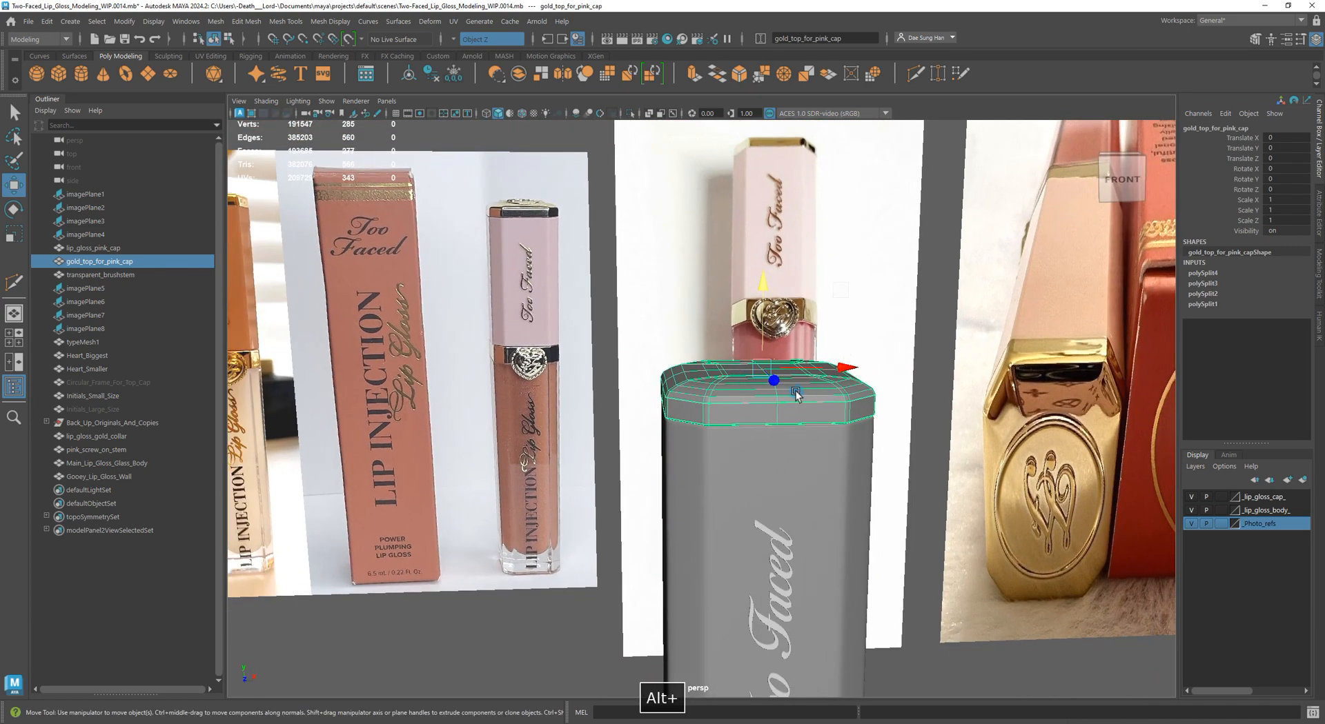
key("h")
Return the pink cap to its unsmoothed cage, delete its construction history and hide it
left_click(834, 460)
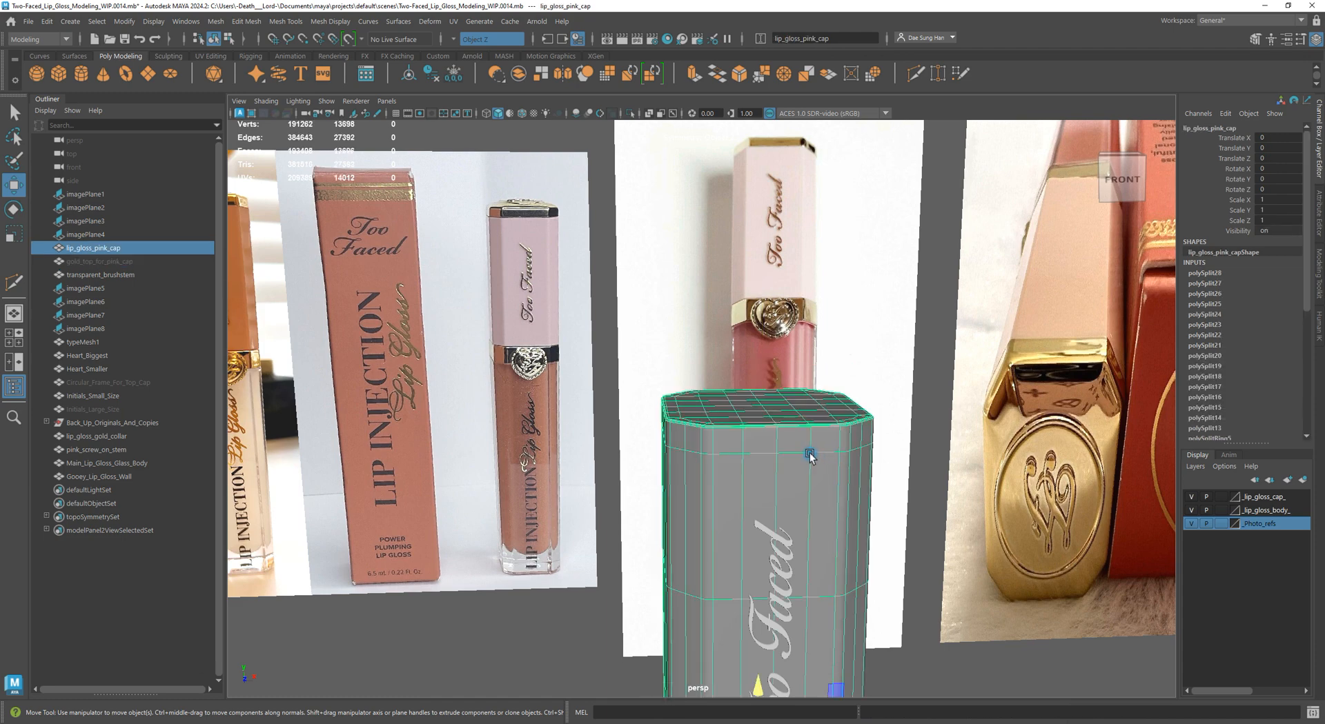
left_click_drag(851, 457, 954, 562, "alt")
key("1")
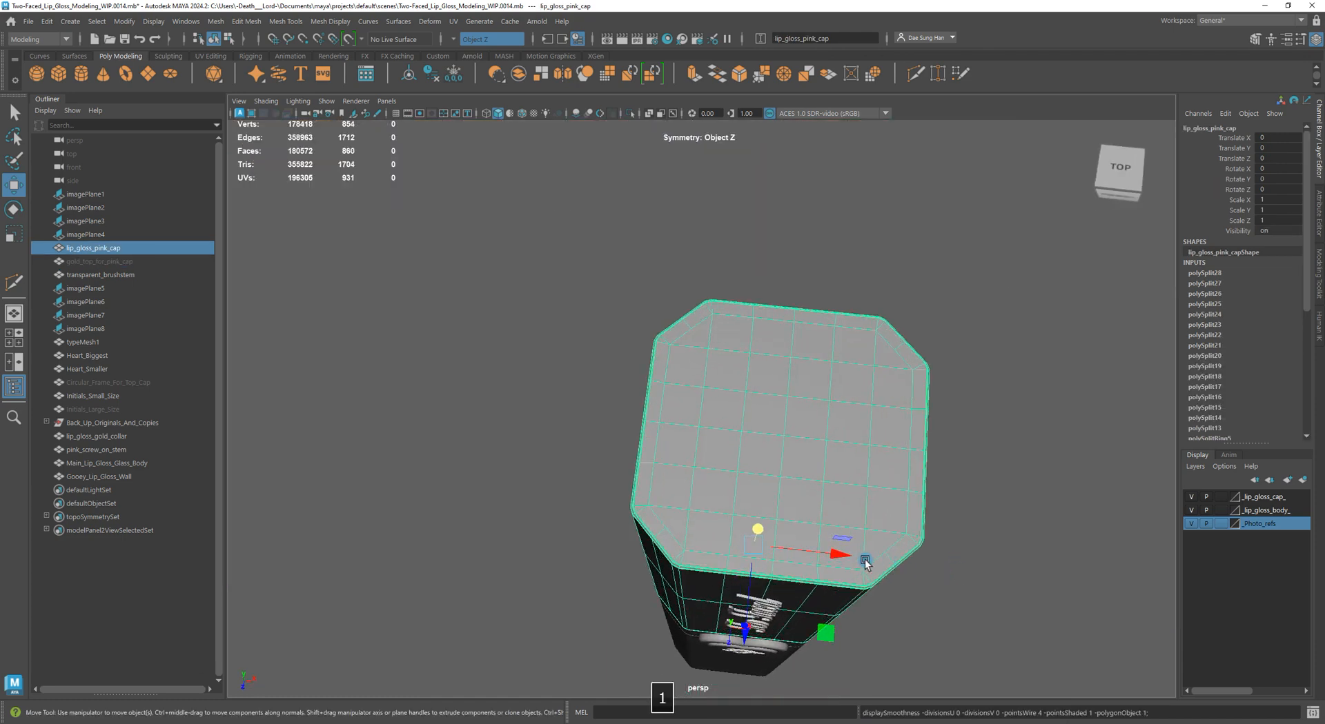
left_click_drag(824, 560, 724, 462, "alt")
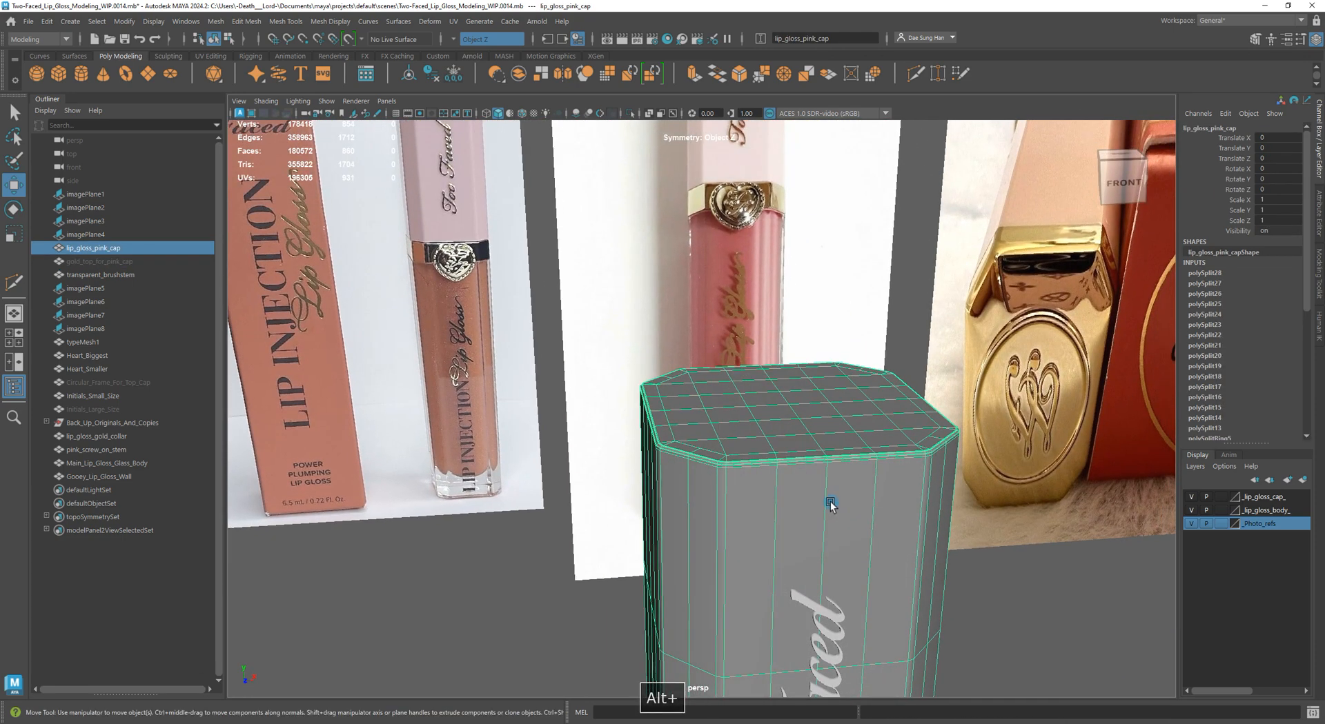
left_click(428, 77)
left_click_drag(856, 462, 834, 372, "alt")
key("h")
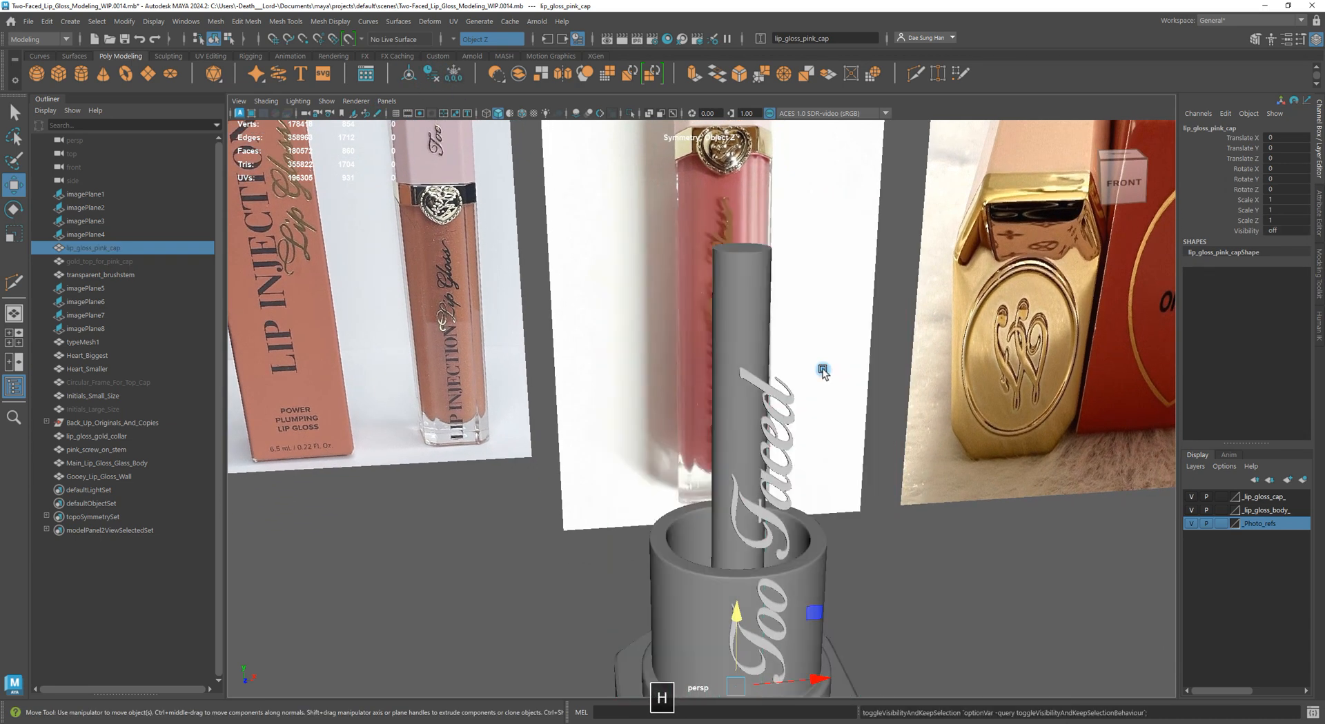
Hide the Too Faced lettering and the main lip gloss glass body
left_click(783, 409)
key("h")
middle_click_drag(830, 589, 828, 304, "alt")
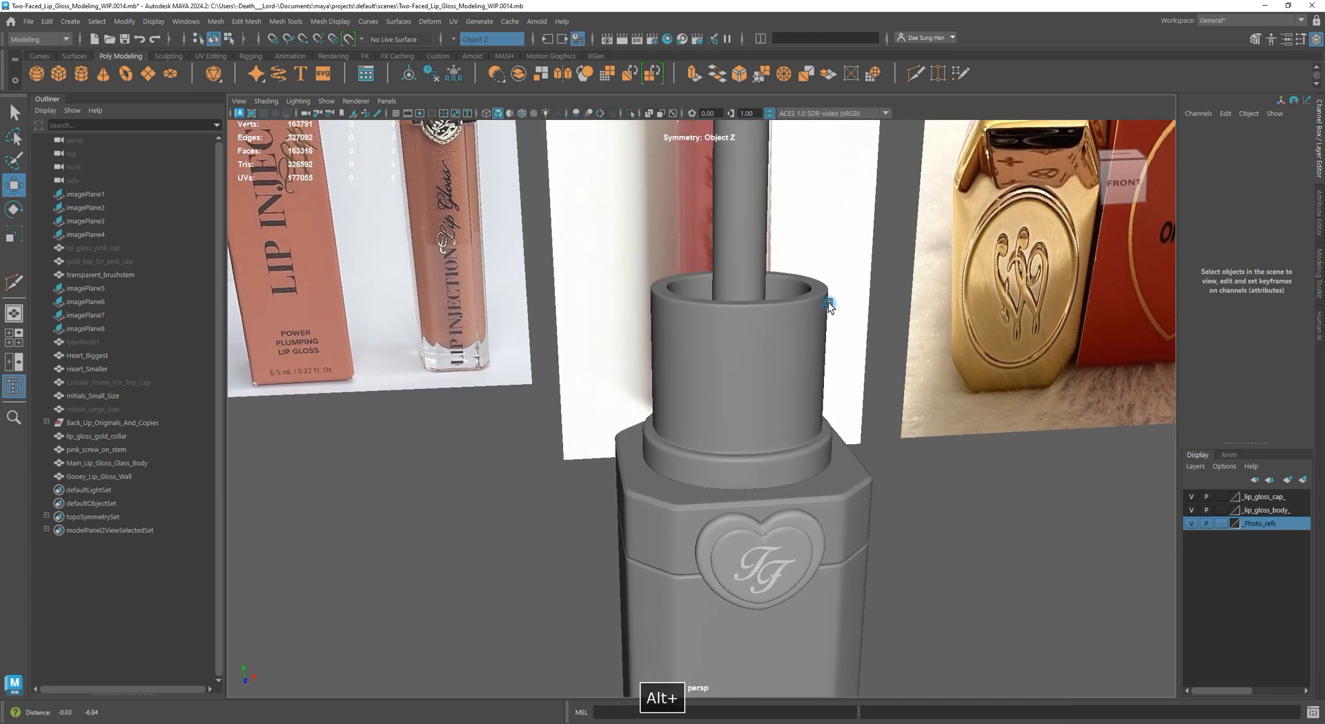
left_click(829, 307)
left_click(843, 633)
middle_click_drag(843, 634, 861, 362, "alt")
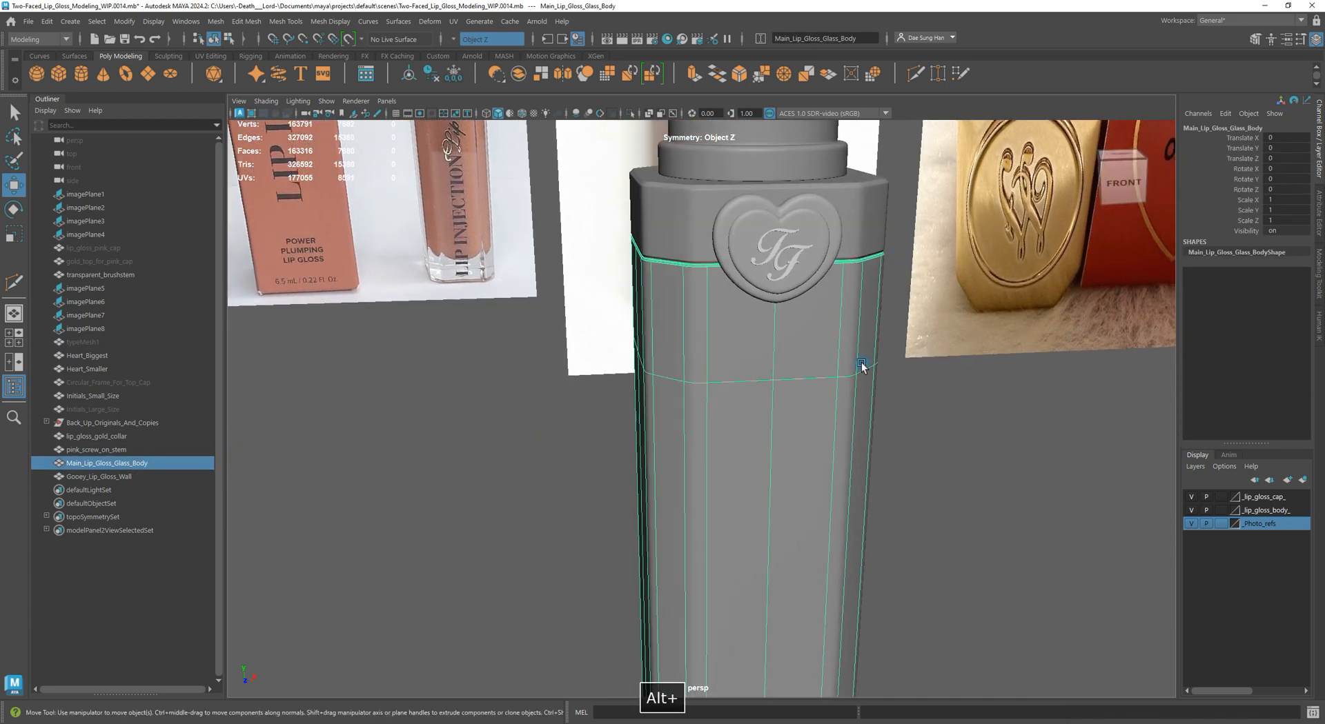
key("h")
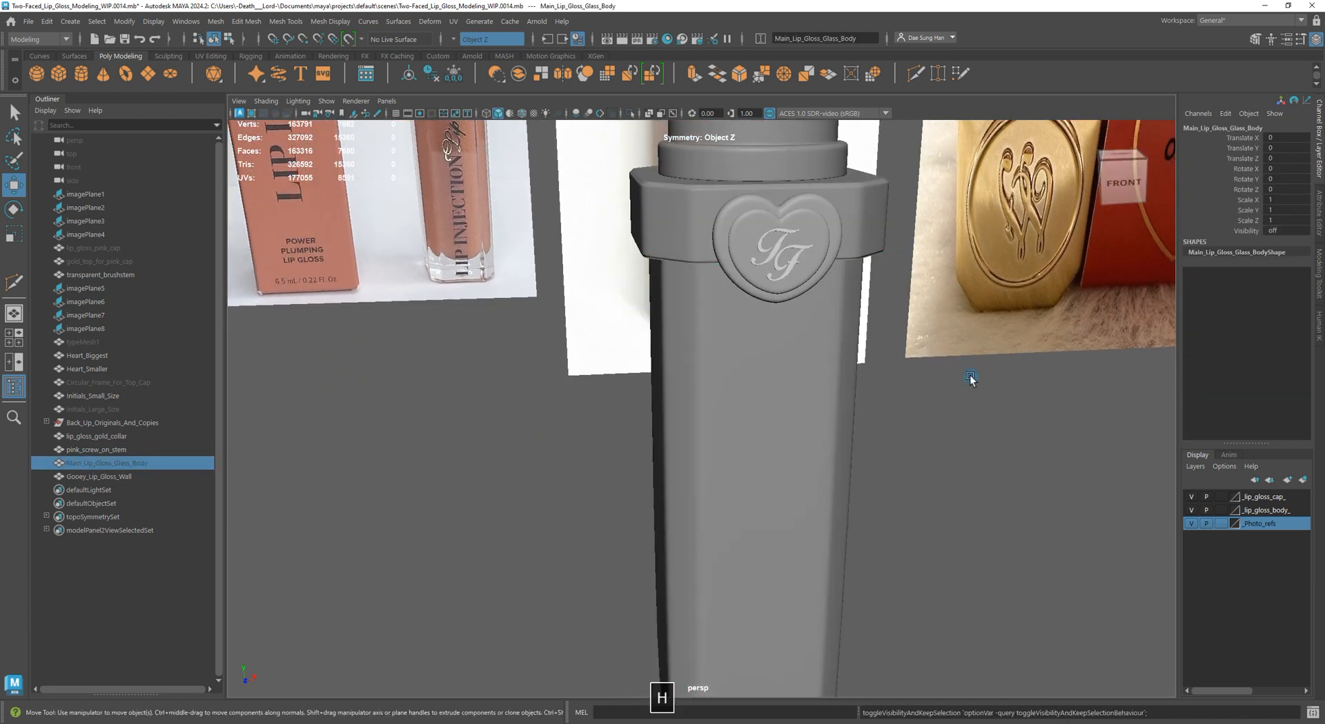
Inspect the gold collar from below and above around the heart emblem
left_click(886, 207)
left_click(952, 387)
left_click_drag(794, 424, 792, 338, "alt")
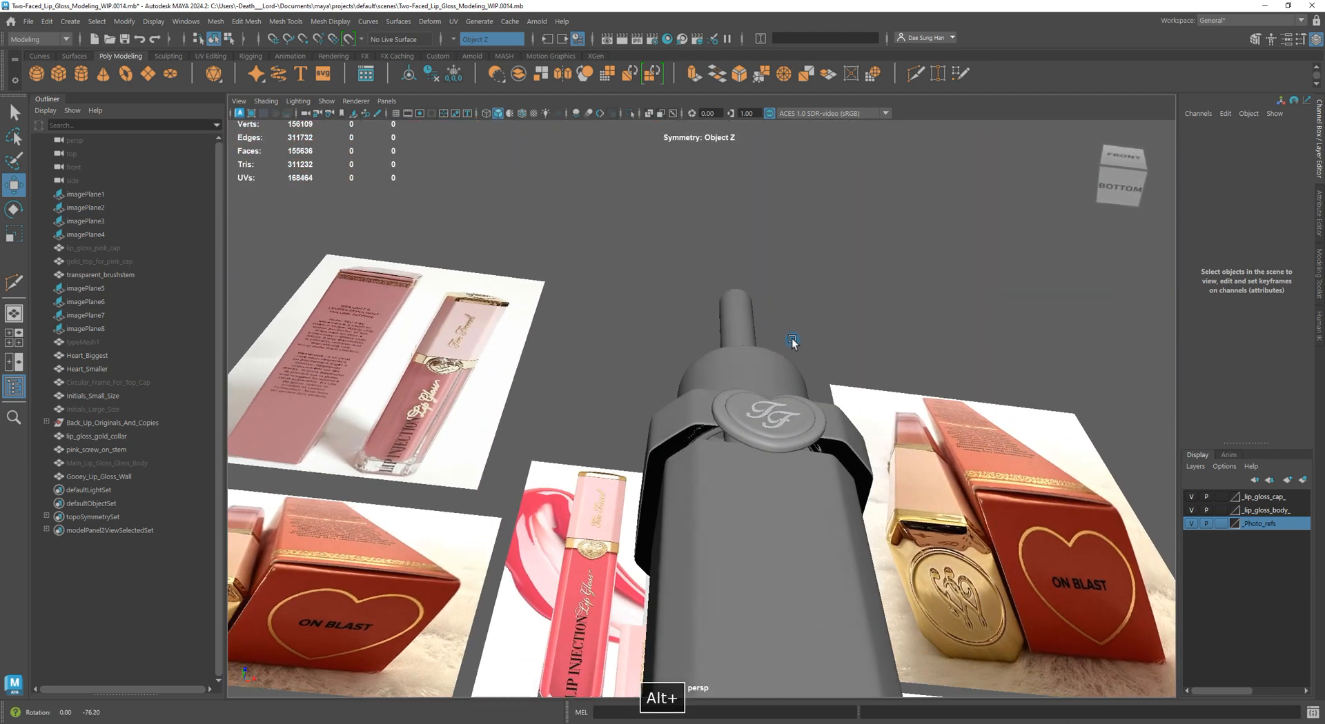
right_click_drag(540, 370, 688, 612, "alt")
left_click(686, 447)
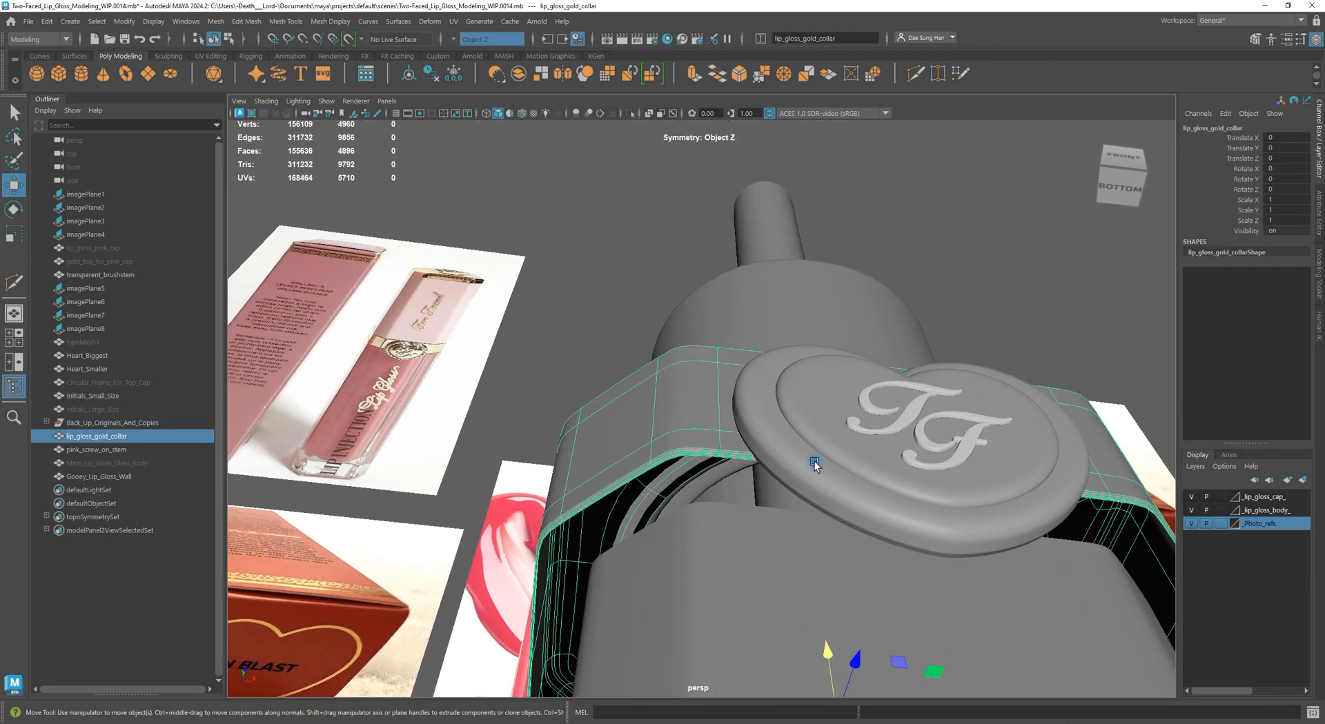
left_click_drag(814, 460, 686, 393, "alt")
right_click_drag(686, 394, 712, 396, "alt")
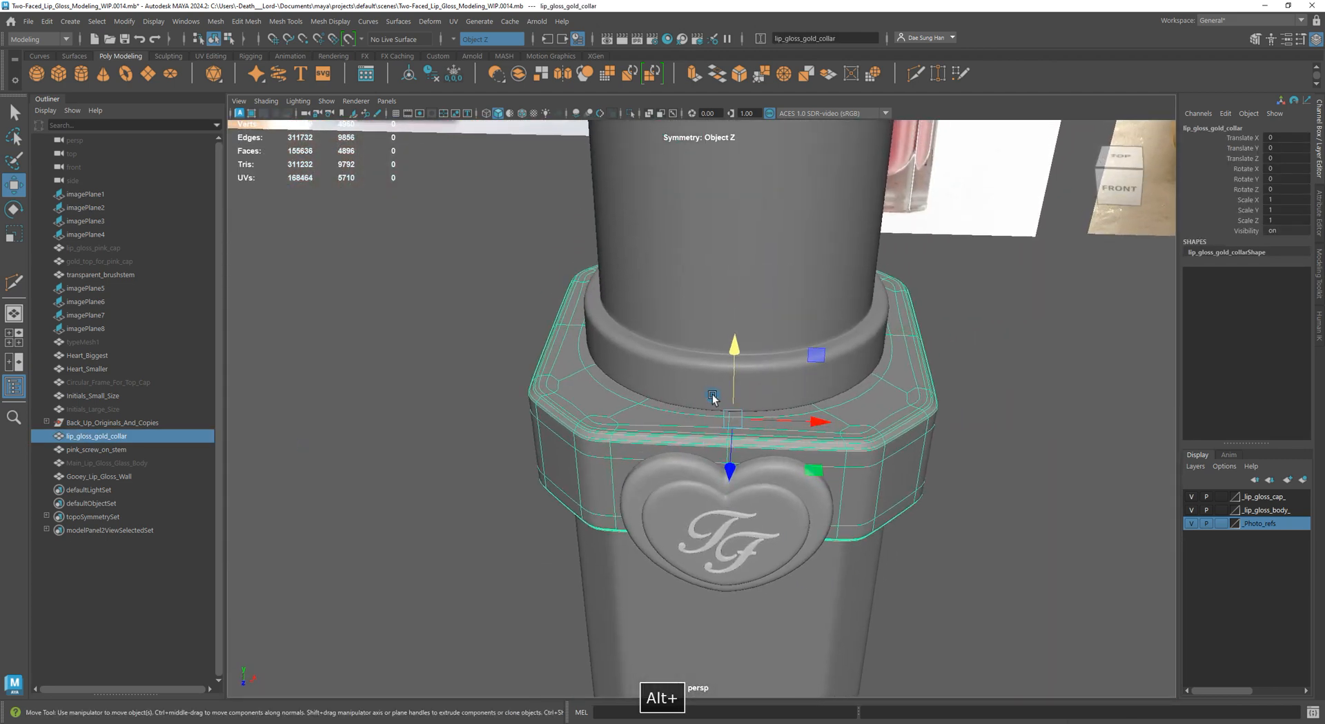
left_click_drag(747, 357, 908, 413, "alt")
left_click(987, 516)
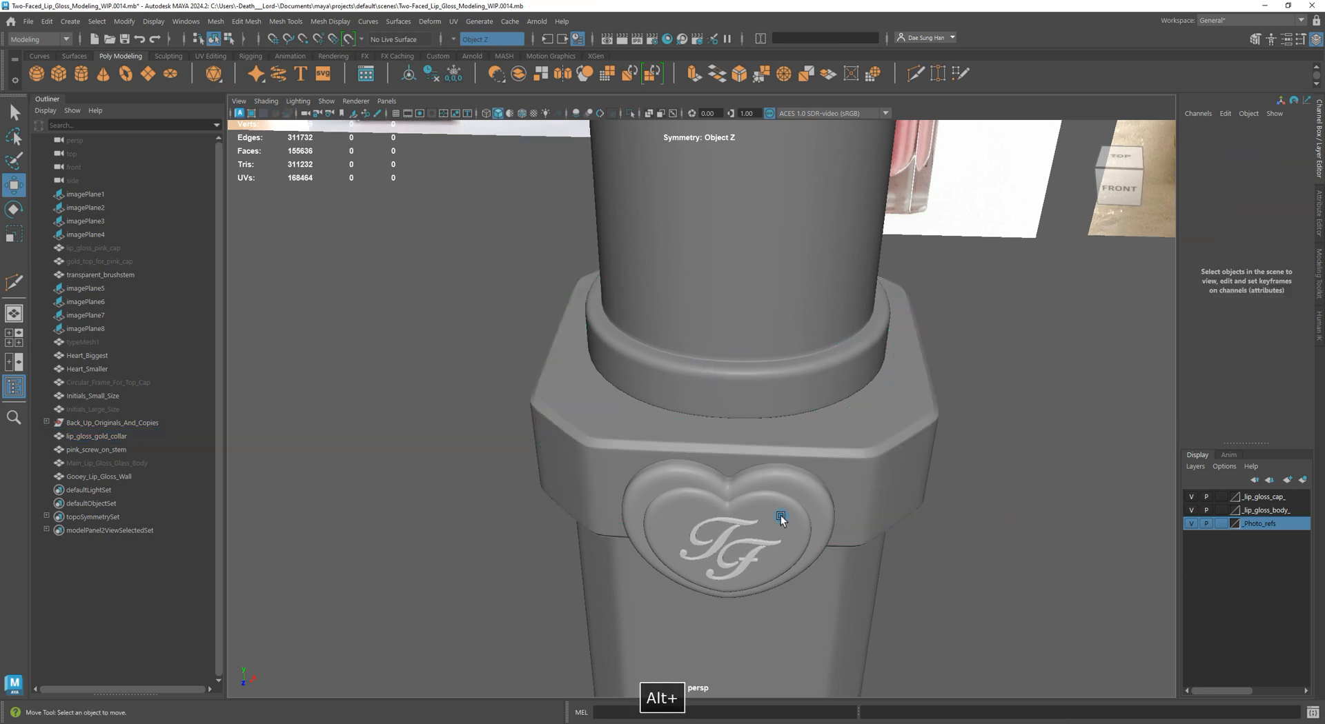
Hide the smaller heart, the biggest heart and the TF initials on the gold collar
left_click(758, 502)
key("h")
left_click(784, 504)
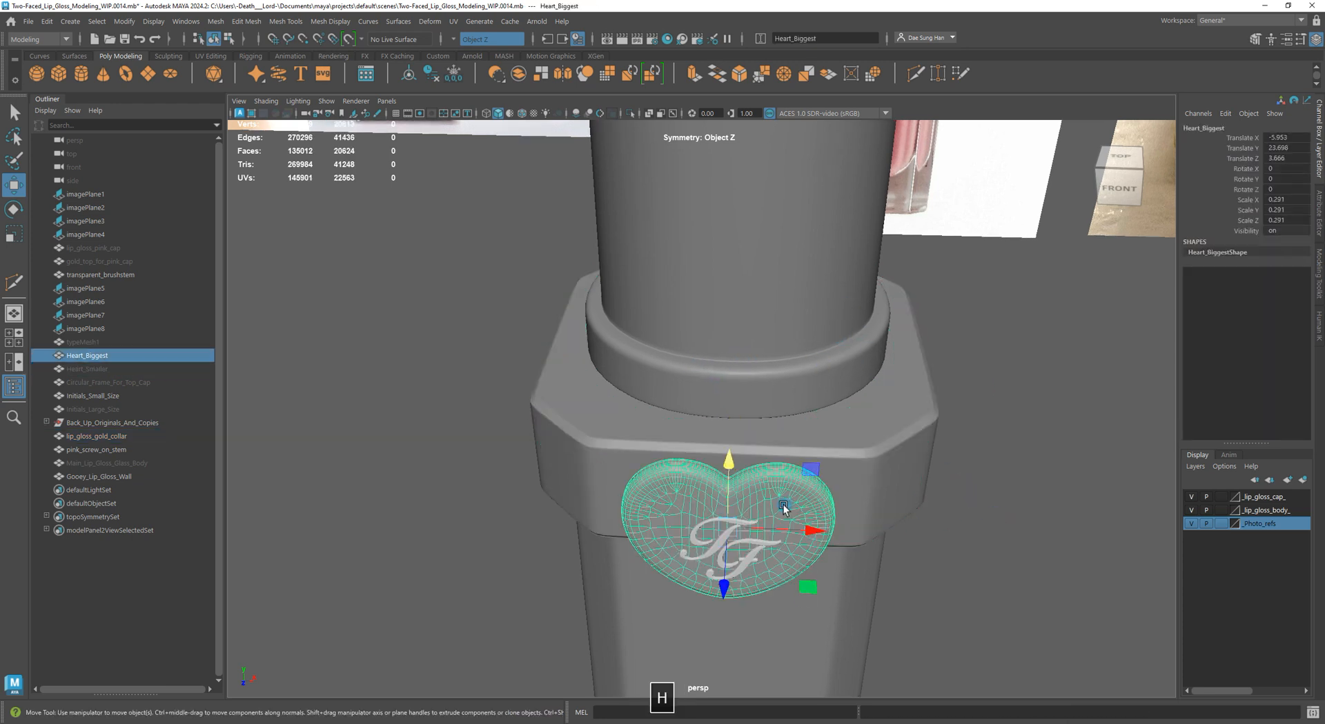
key("h")
left_click(726, 528)
key("h")
left_click(948, 578)
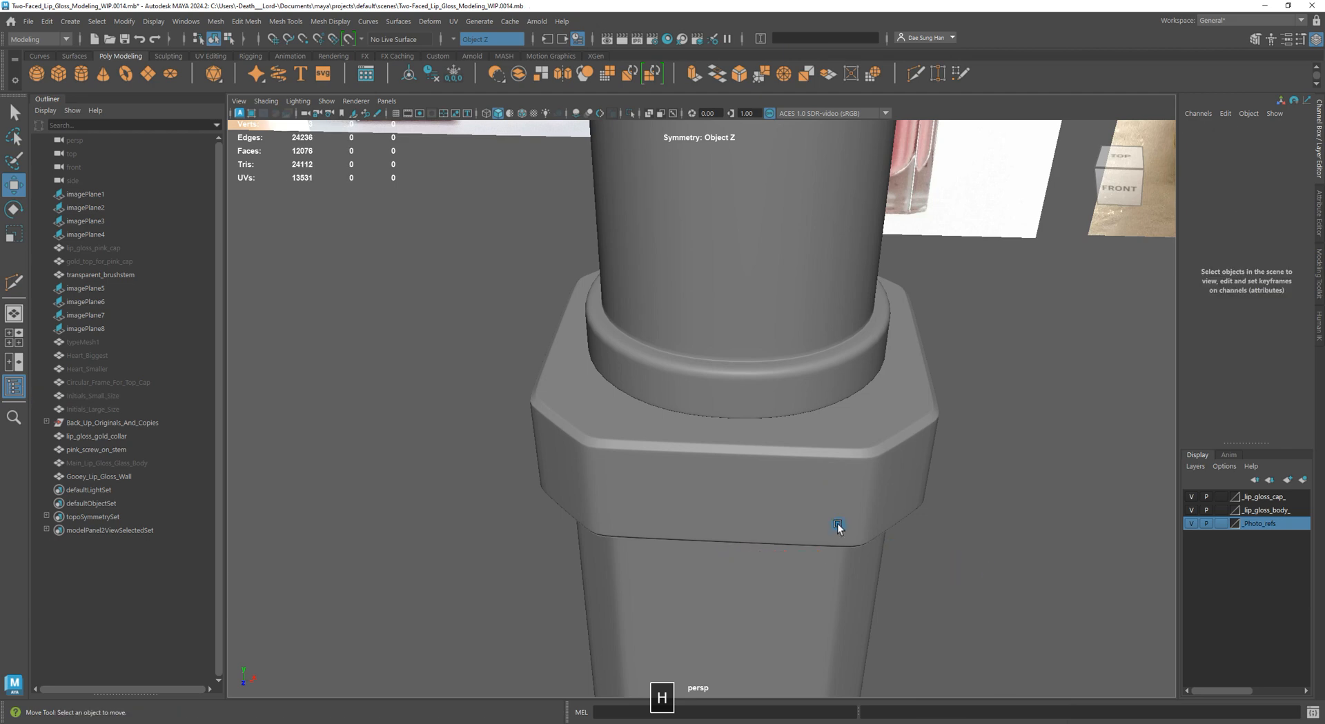
Isolate the pink screw-on stem and check it in unsmoothed and smooth preview
left_click_drag(840, 526, 816, 469, "alt")
left_click(724, 364)
key("1")
middle_click_drag(698, 331, 689, 405, "alt")
right_click_drag(690, 405, 826, 485, "alt")
left_click_drag(826, 486, 683, 459, "alt")
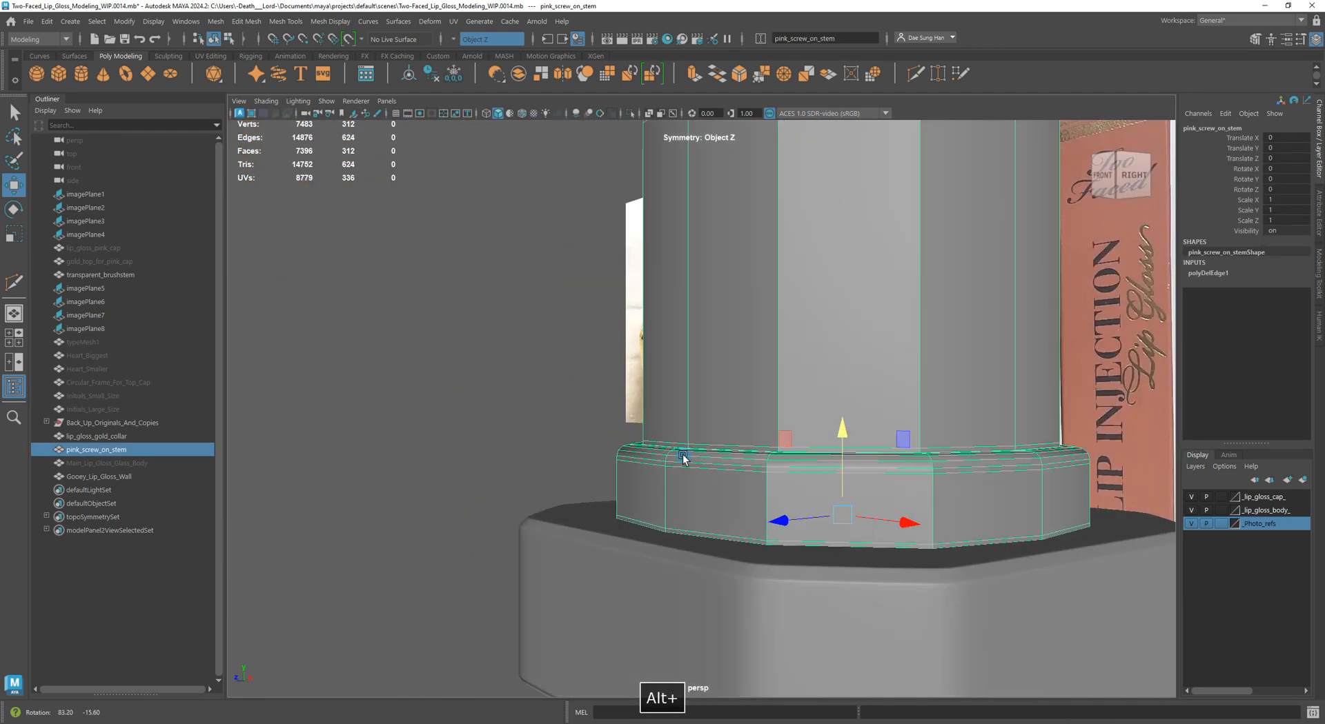
left_click(631, 114)
left_click_drag(659, 450, 773, 400, "alt")
key("3")
left_click(995, 433)
Insert a supporting edge loop on the stem's bottom rim face, close to its inner edge
left_click_drag(900, 538, 786, 334, "alt")
left_click(835, 437)
key("1")
key("3")
key("1")
right_click(785, 333, "shift")
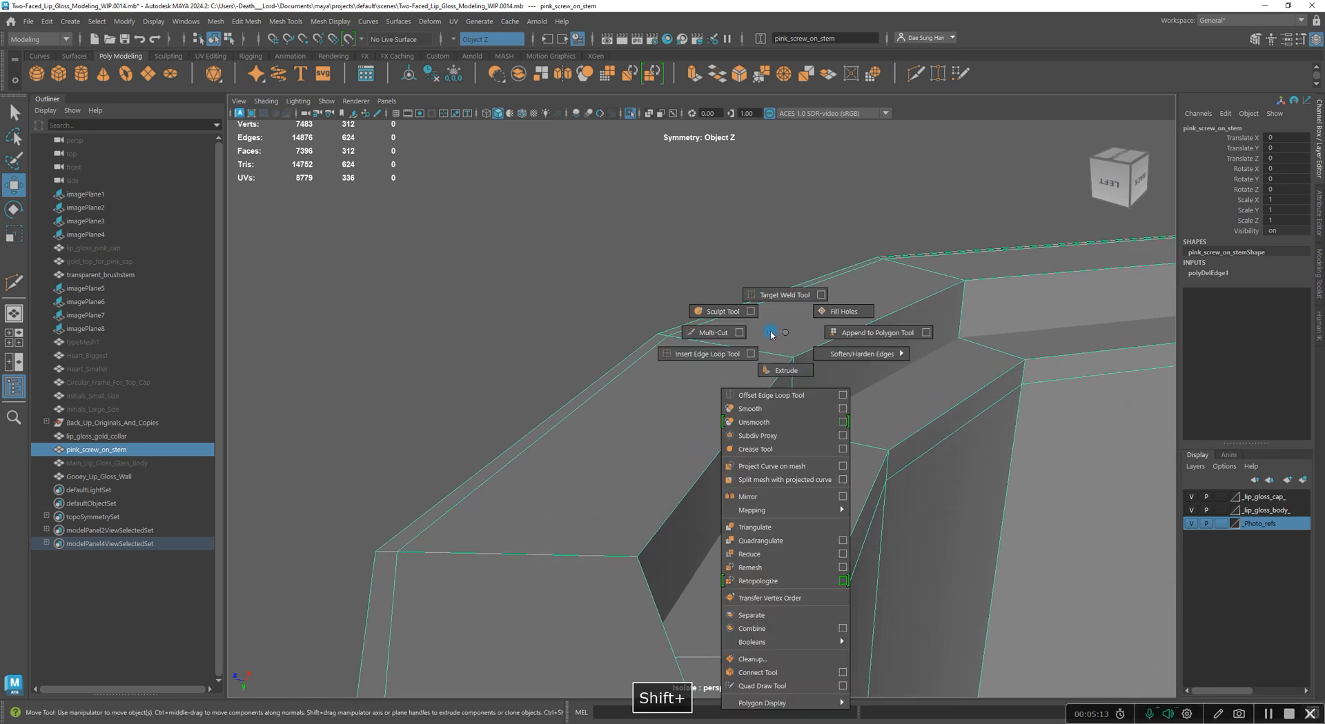
left_click(673, 337)
left_click_drag(673, 336, 823, 370, "alt")
double_click(740, 384)
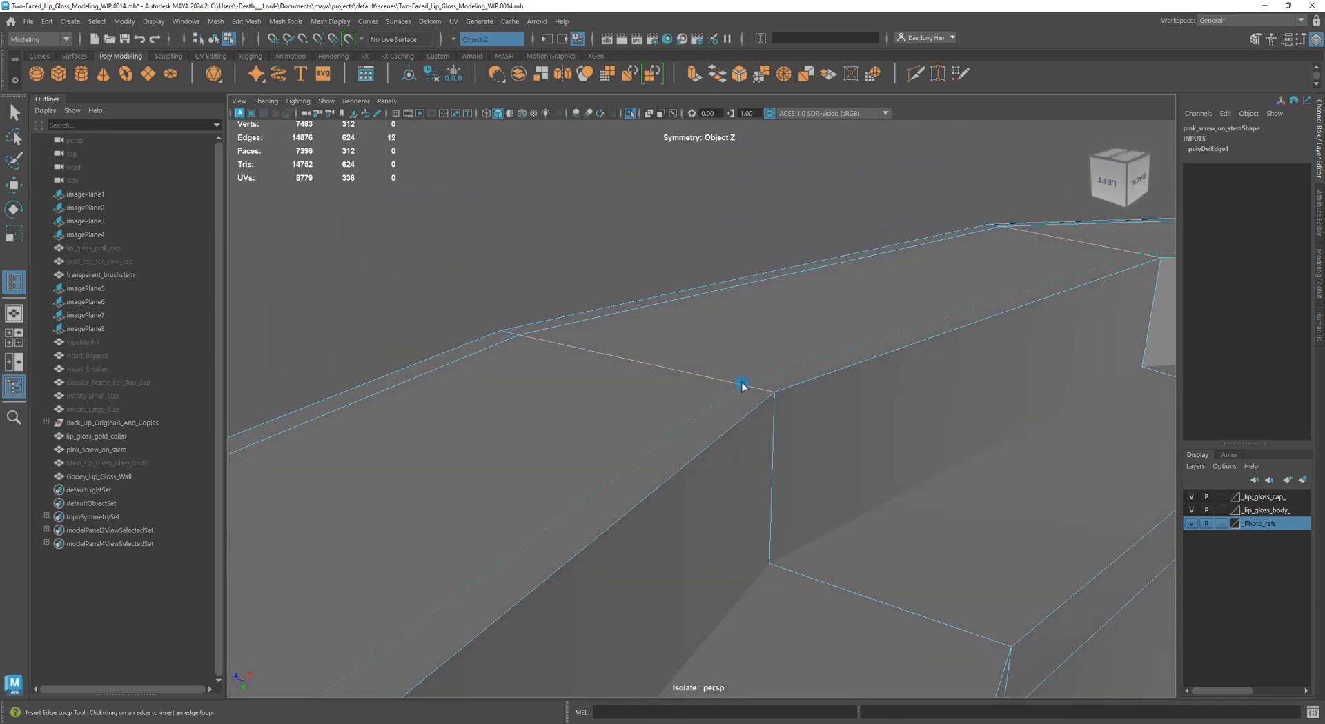
Insert a second supporting edge loop on the stem's short inner wall, close to the bottom rim's inner edge
scroll(870, 416, "down", 5)
left_click_drag(876, 396, 734, 414, "alt")
left_click(848, 231)
left_click(735, 414)
key("1")
scroll(705, 396, "up", 3)
right_click_drag(705, 396, 772, 381, "alt")
right_click_drag(647, 368, 647, 368, "shift")
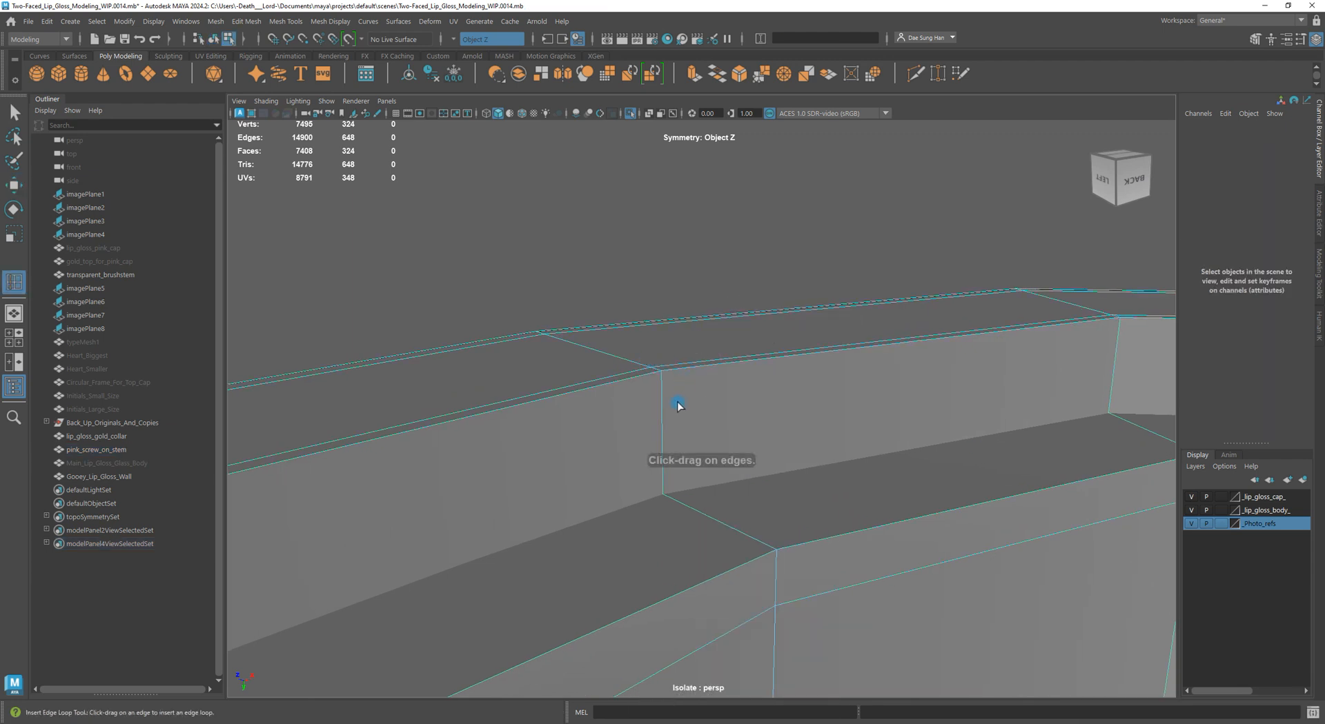
left_click_drag(660, 405, 826, 408)
left_click(667, 383)
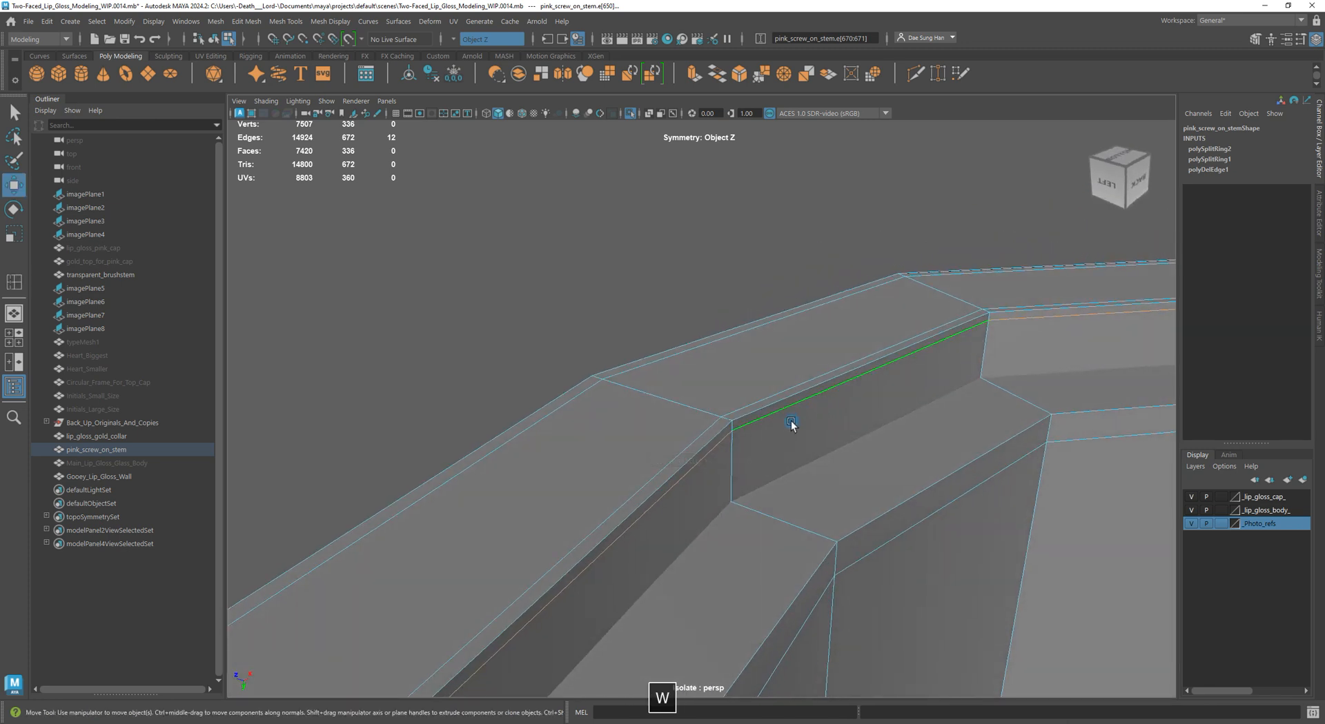
Examine the stem's bottom rim and stepped inner ledge from below in cage and smooth preview
right_click_drag(794, 422, 759, 432, "alt")
left_click(810, 248)
key("3")
left_click_drag(810, 248, 889, 400, "alt")
left_click(877, 405)
key("1")
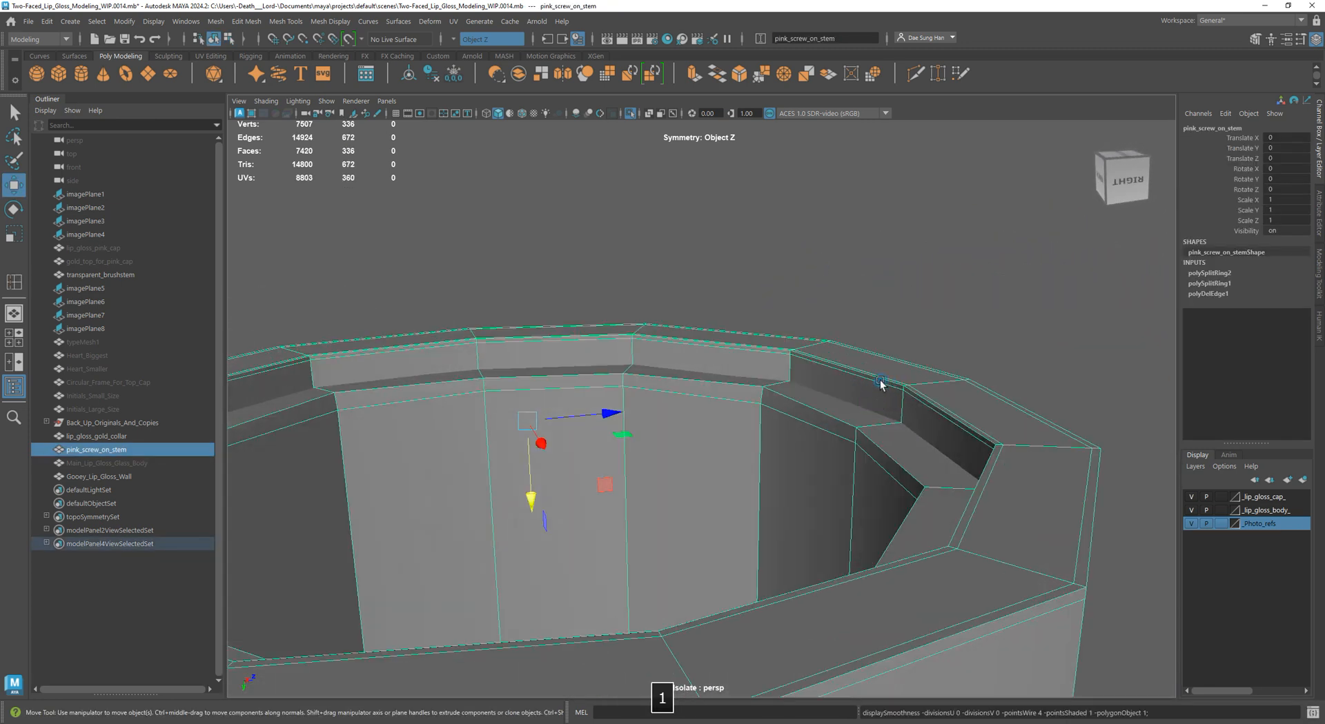
left_click(741, 298)
left_click_drag(740, 298, 964, 433, "alt")
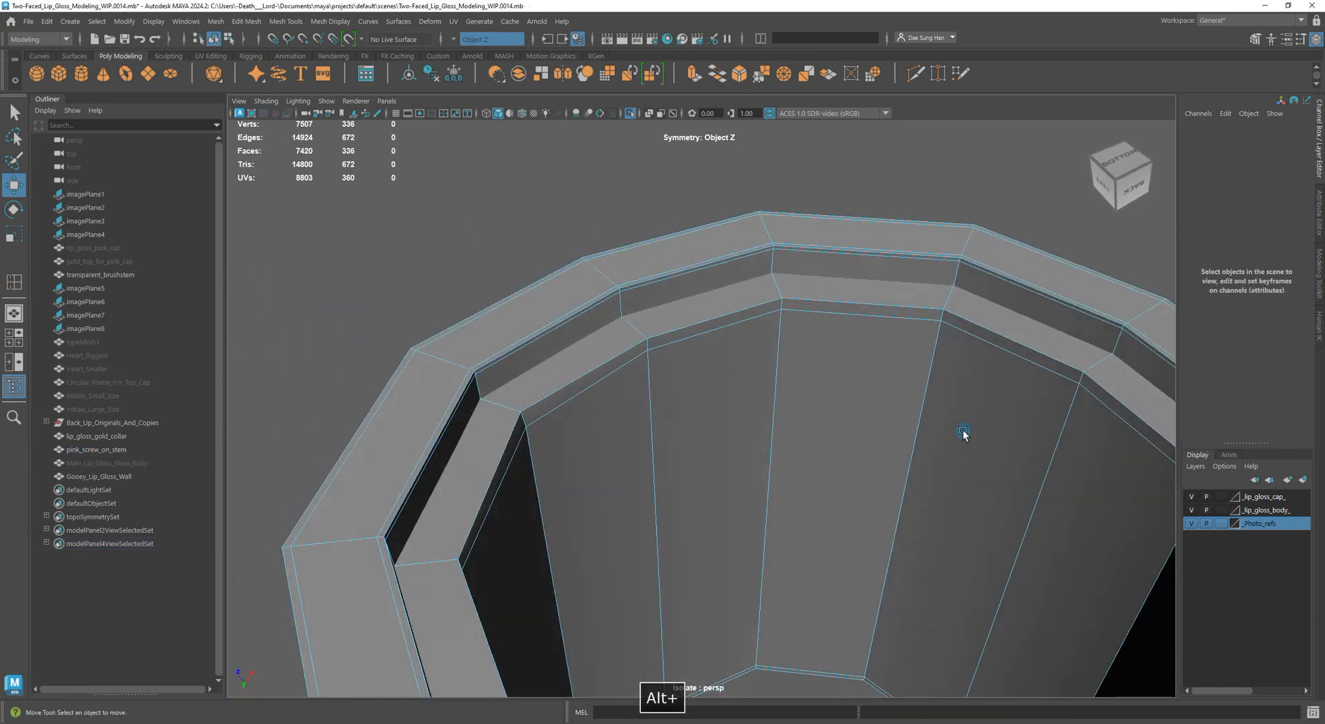
double_click(704, 323)
mouse_move(704, 323)
left_mouse_down("alt")
mouse_move(982, 471)
mouse_move(931, 423)
mouse_move(959, 417)
mouse_move(1099, 456)
mouse_move(1056, 476)
mouse_move(1056, 420)
mouse_move(1012, 344)
mouse_move(814, 311)
mouse_move(975, 306)
mouse_move(739, 322)
mouse_move(772, 339)
left_mouse_up("alt")
key("4")
key("5")
key("3")
left_click(911, 219)
left_click_drag(910, 218, 621, 286, "alt")
Insert a supporting edge loop on the stem's stepped inner ledge, close to its inner edge, and check it in smooth preview
left_click(701, 331)
key("1")
middle_click_drag(622, 286, 521, 380, "alt")
right_click_drag(521, 379, 999, 527, "alt")
left_click_drag(1000, 526, 756, 513, "alt")
right_click_drag(793, 343, 792, 453, "shift")
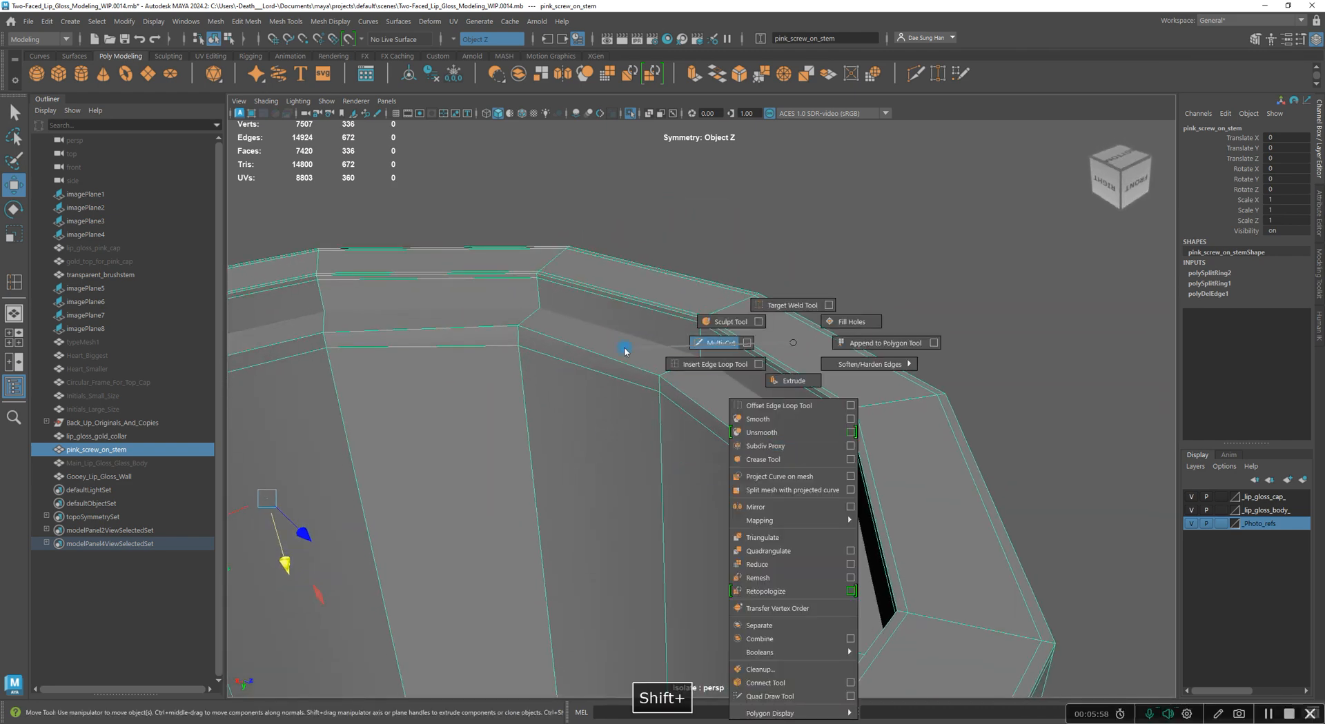
right_click_drag(618, 384, 619, 384, "shift")
left_click_drag(786, 466, 792, 467)
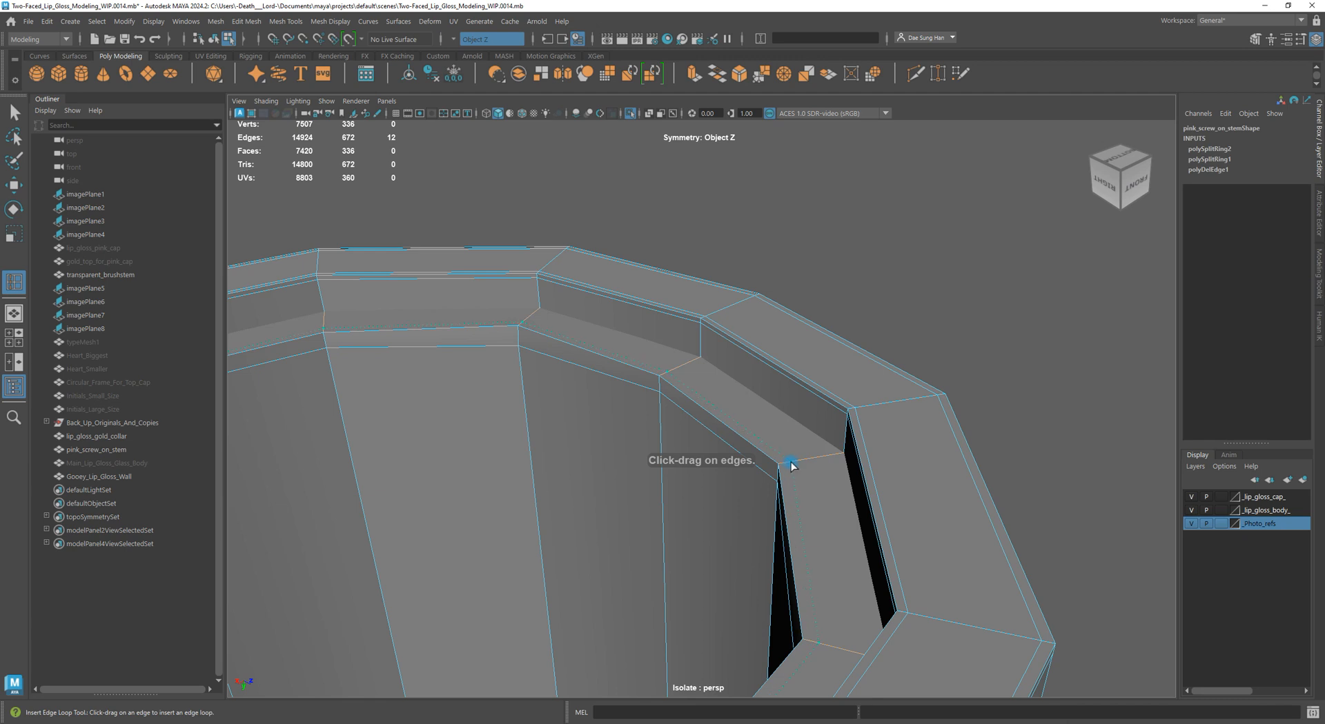
key("3")
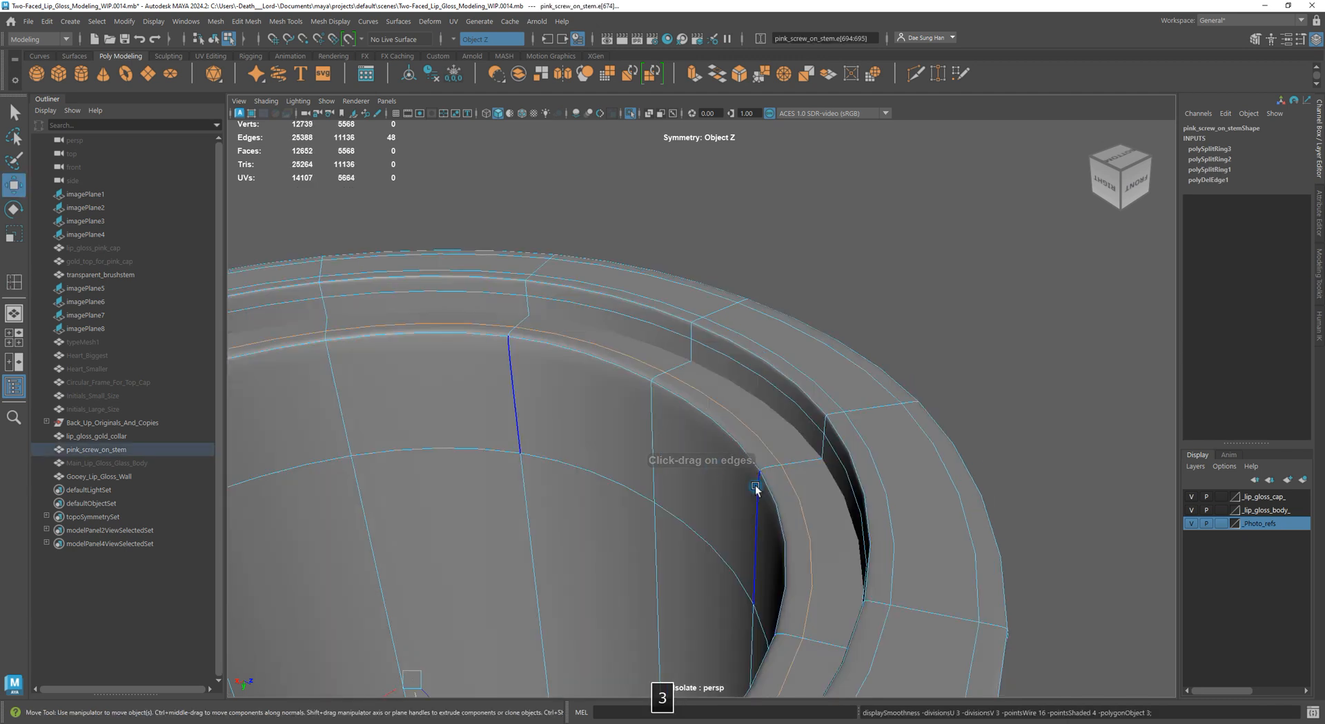
right_click_drag(757, 488, 804, 389)
left_click(893, 382)
left_click_drag(893, 381, 592, 541, "alt")
middle_click_drag(592, 541, 759, 292, "alt")
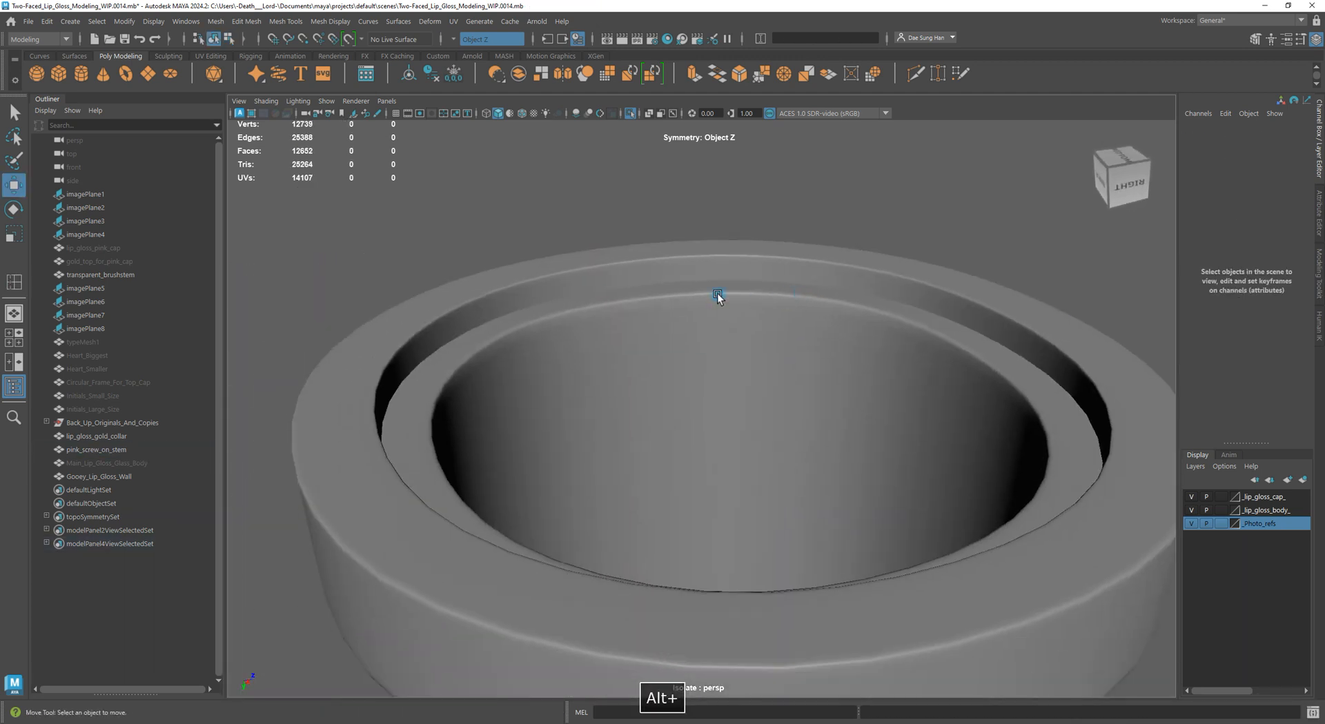
right_click_drag(760, 292, 831, 367, "alt")
Move the edge loop on the stem's inner wall nearest the stepped ledge slightly along the Y axis
left_click(831, 367)
key("1")
right_click_drag(674, 272, 676, 210)
double_click(861, 243)
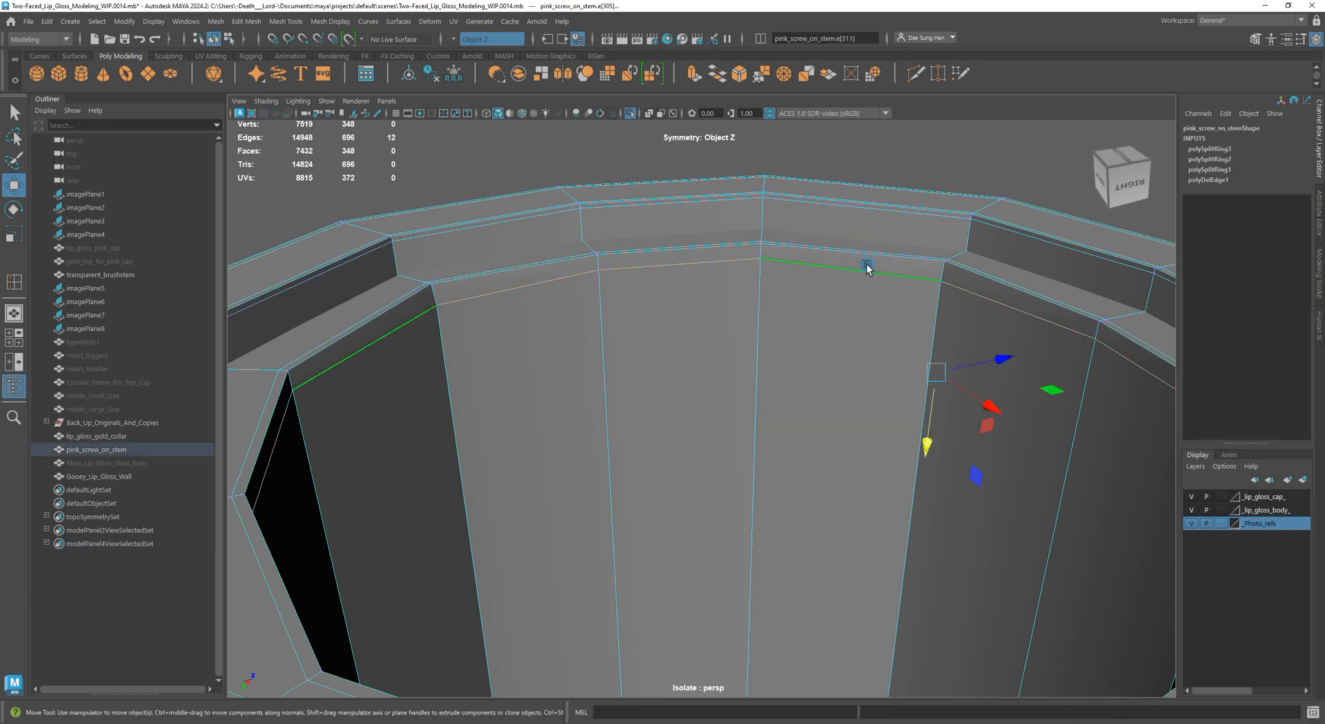
right_click_drag(863, 255, 698, 340, "alt")
left_click_drag(698, 340, 618, 341, "alt")
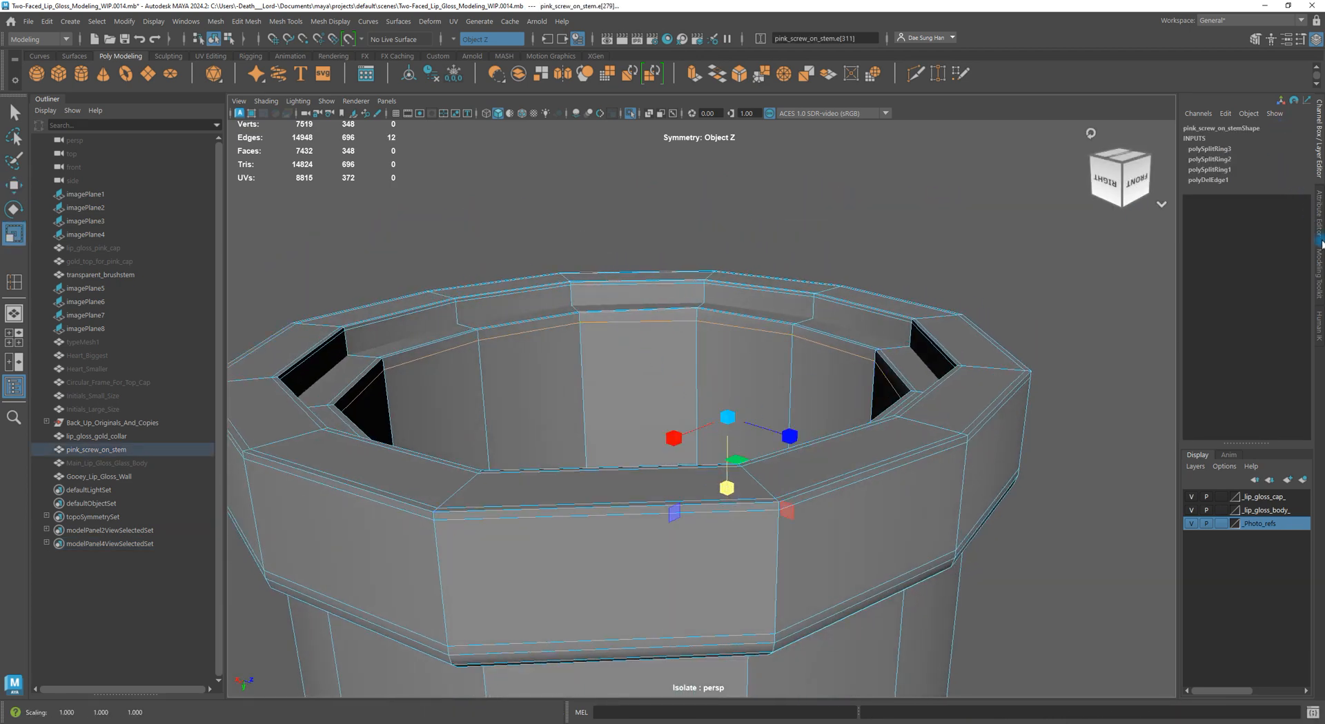
left_click(1320, 266)
left_click(1188, 274)
left_click(1169, 269)
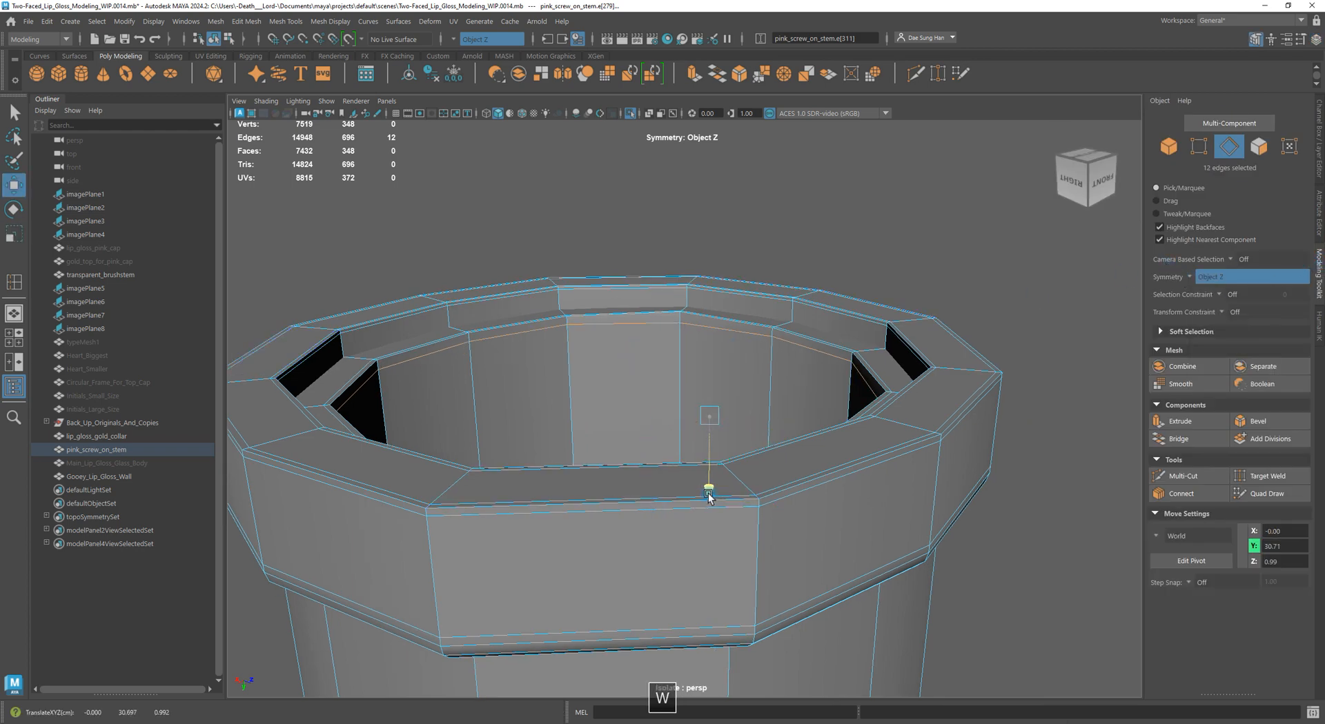
left_click_drag(709, 492, 708, 494)
key("3")
Examine the stem's inner ledge and its top opening in smooth preview and in cage view
left_click_drag(775, 325, 825, 373, "alt")
right_click_drag(831, 304, 940, 230)
left_click(979, 357)
right_click_drag(980, 356, 659, 276, "alt")
left_click_drag(659, 276, 795, 375, "alt")
left_click(727, 379)
key("1")
right_click_drag(635, 368, 849, 476, "alt")
left_click_drag(726, 423, 786, 301, "alt")
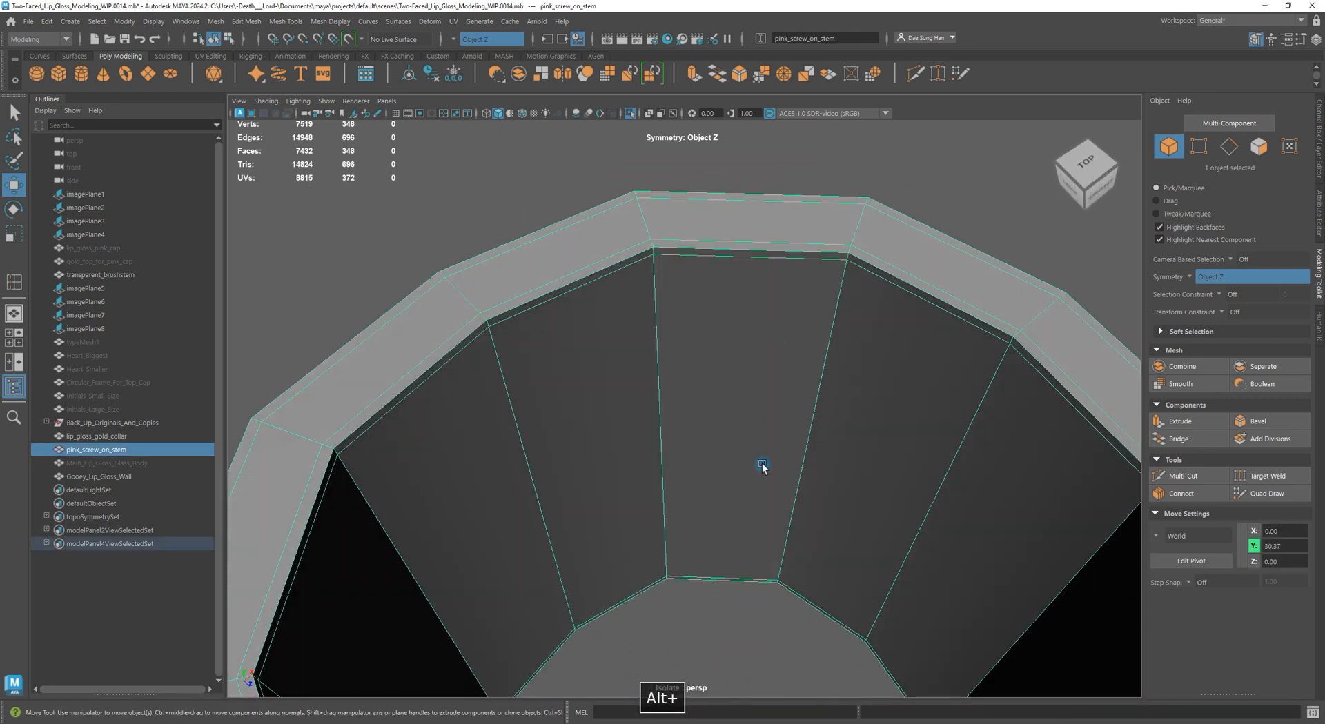
left_click_drag(741, 511, 843, 581, "alt")
key("3")
left_click(651, 249)
left_click_drag(600, 349, 700, 394, "alt")
right_click_drag(701, 393, 617, 369, "alt")
left_click_drag(618, 370, 632, 342, "alt")
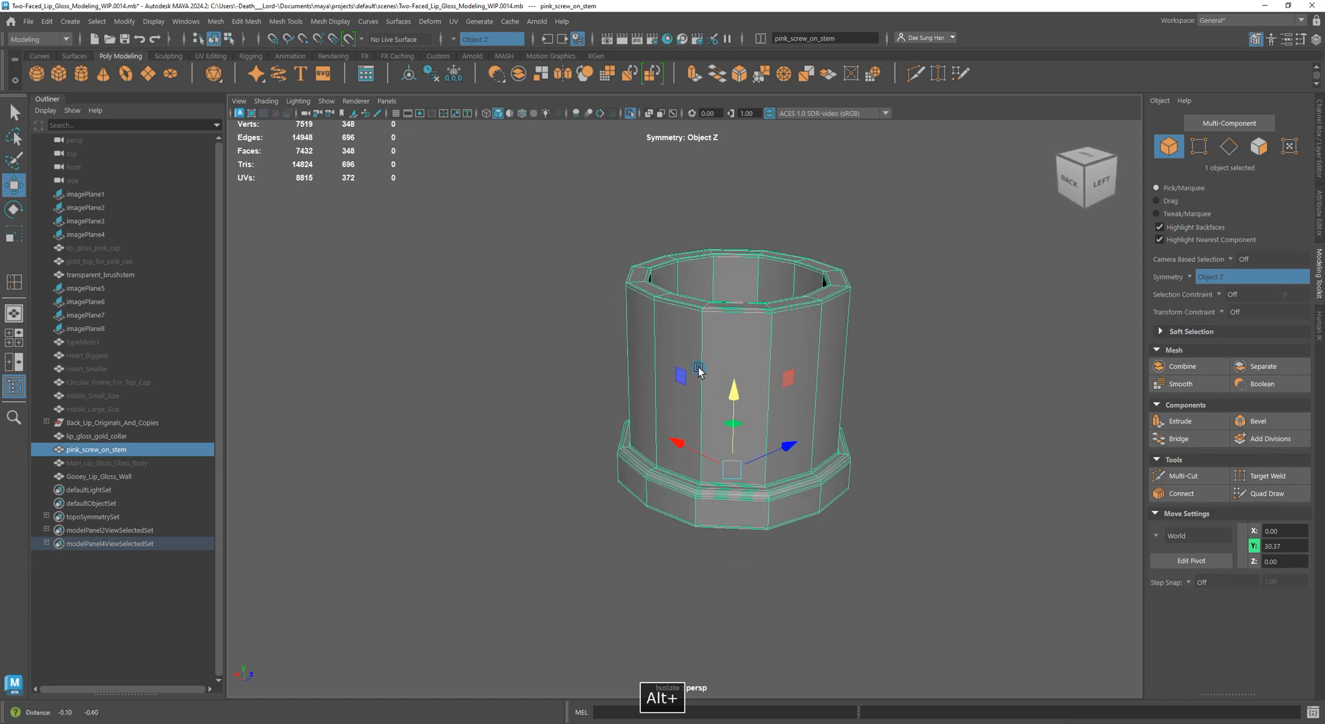
Examine the corner where the stem's outer wall meets its bottom collar, comparing cage and smooth preview, and review the whole stem
middle_click_drag(693, 390, 733, 322, "alt")
right_click_drag(733, 321, 861, 530, "alt")
left_click_drag(861, 529, 656, 479, "alt")
right_click_drag(657, 479, 959, 538, "alt")
left_click_drag(553, 470, 696, 431, "alt")
right_click_drag(661, 401, 666, 355)
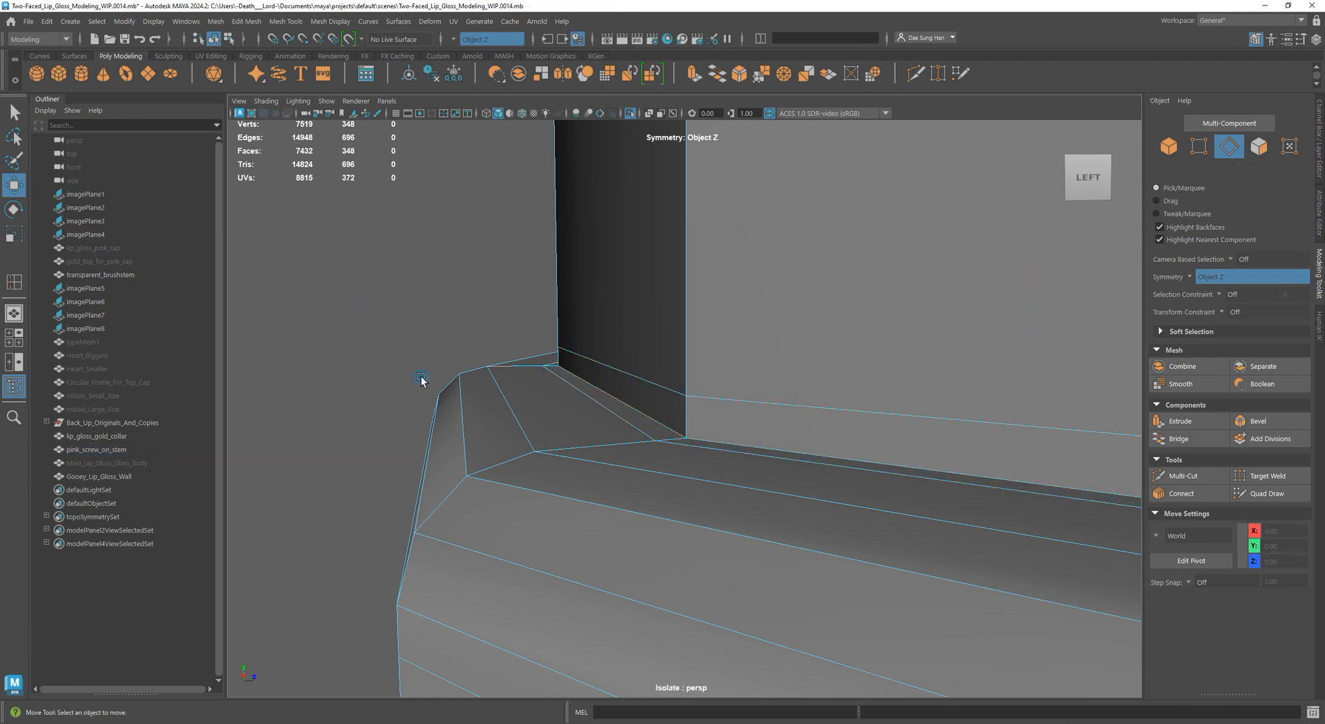
right_click_drag(735, 439, 576, 439, "alt")
key("3")
right_click_drag(585, 440, 719, 362)
right_click_drag(852, 405, 536, 428, "alt")
left_click_drag(536, 427, 545, 416, "alt")
left_click(626, 476)
key("1")
left_click_drag(627, 476, 802, 490, "alt")
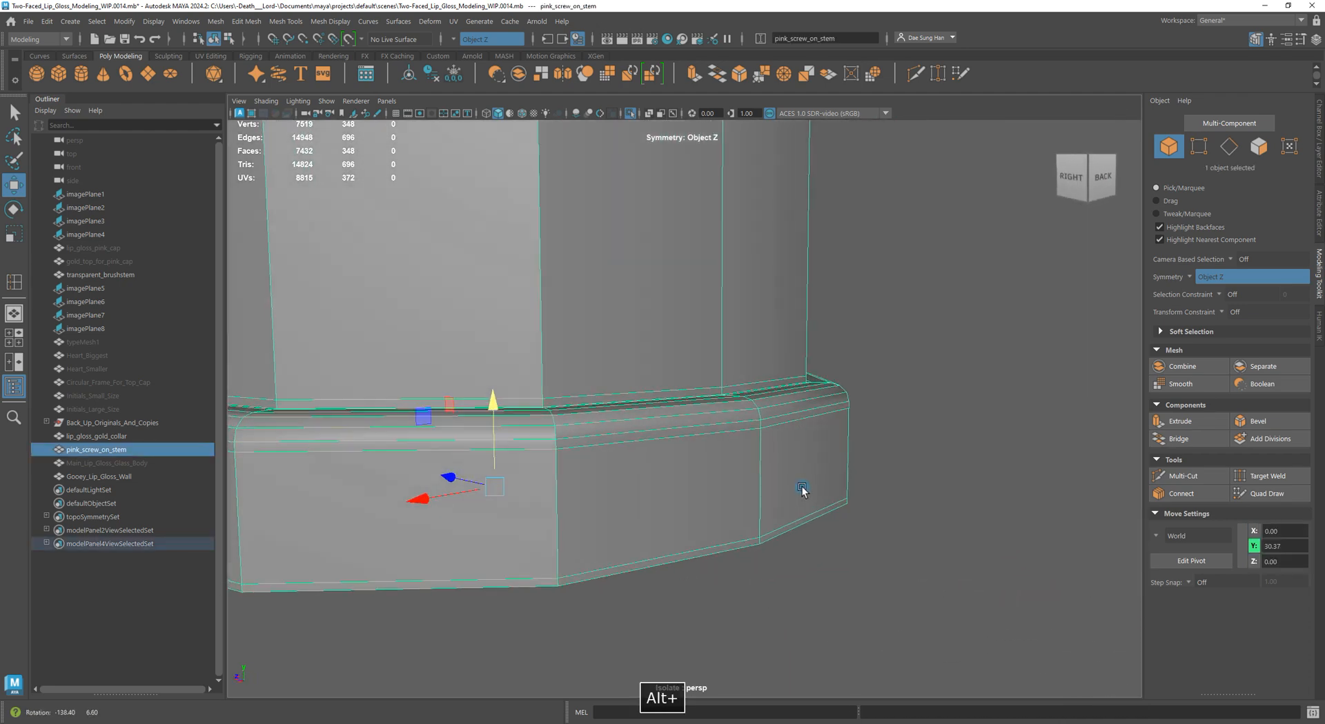
key("3")
left_click(965, 489)
left_click_drag(890, 458, 881, 464, "alt")
right_click_drag(882, 464, 690, 307, "alt")
middle_click_drag(690, 307, 670, 373, "alt")
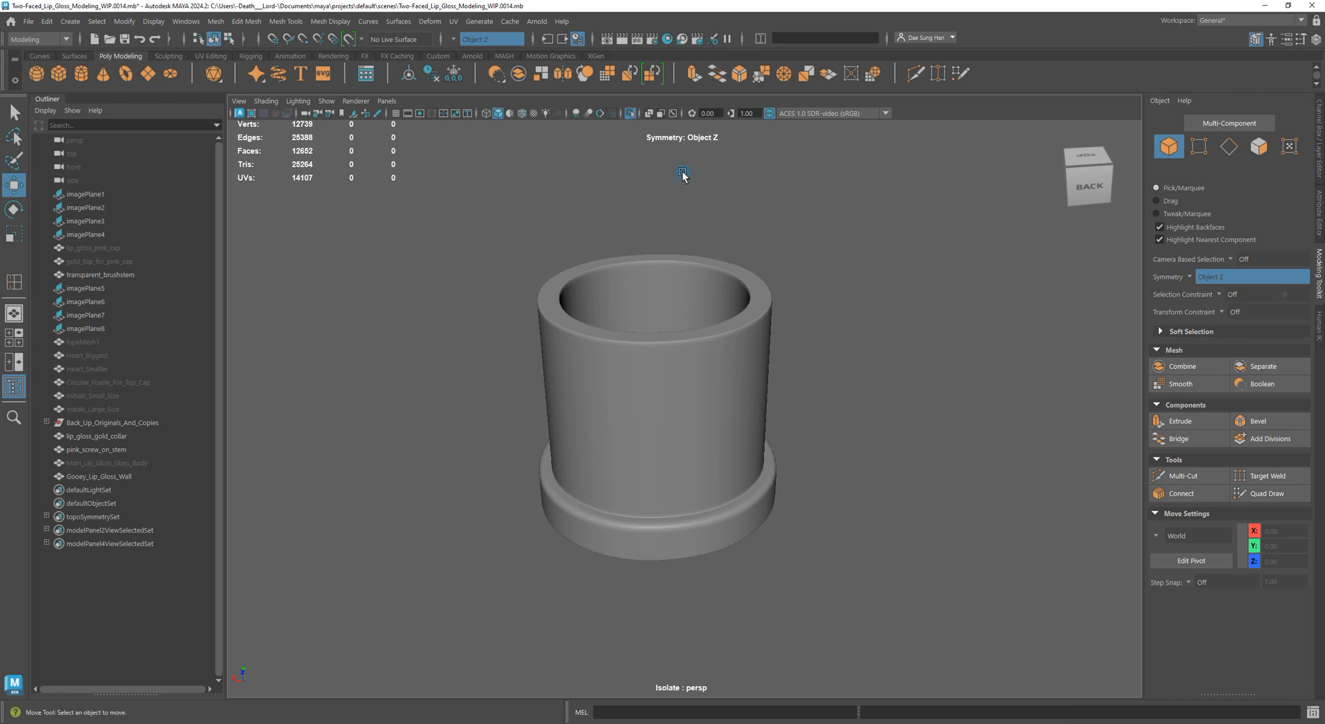
Show the stem together with the surrounding parts and inspect where its bottom collar meets the part beneath in smooth preview
left_click(631, 113)
right_click_drag(693, 324, 619, 365, "alt")
left_click_drag(619, 366, 605, 384, "alt")
middle_click_drag(605, 384, 603, 321, "alt")
right_click_drag(603, 321, 967, 500, "alt")
left_click(710, 291)
left_click_drag(967, 500, 835, 319, "alt")
mouse_move(835, 319)
right_mouse_down("alt")
mouse_move(851, 310)
mouse_move(859, 323)
right_mouse_up("alt")
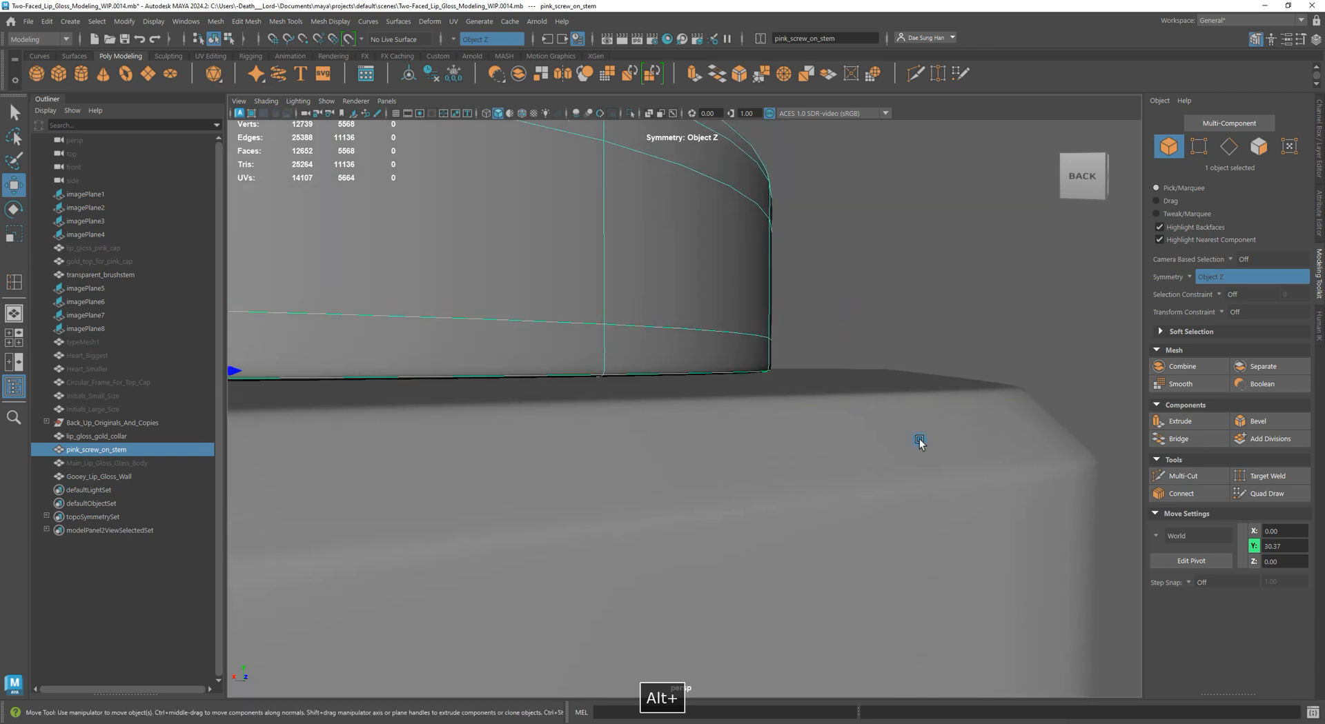
left_click(924, 445)
key("3")
left_click(714, 279)
key("3")
left_click(864, 331)
right_click_drag(746, 319, 799, 346, "alt")
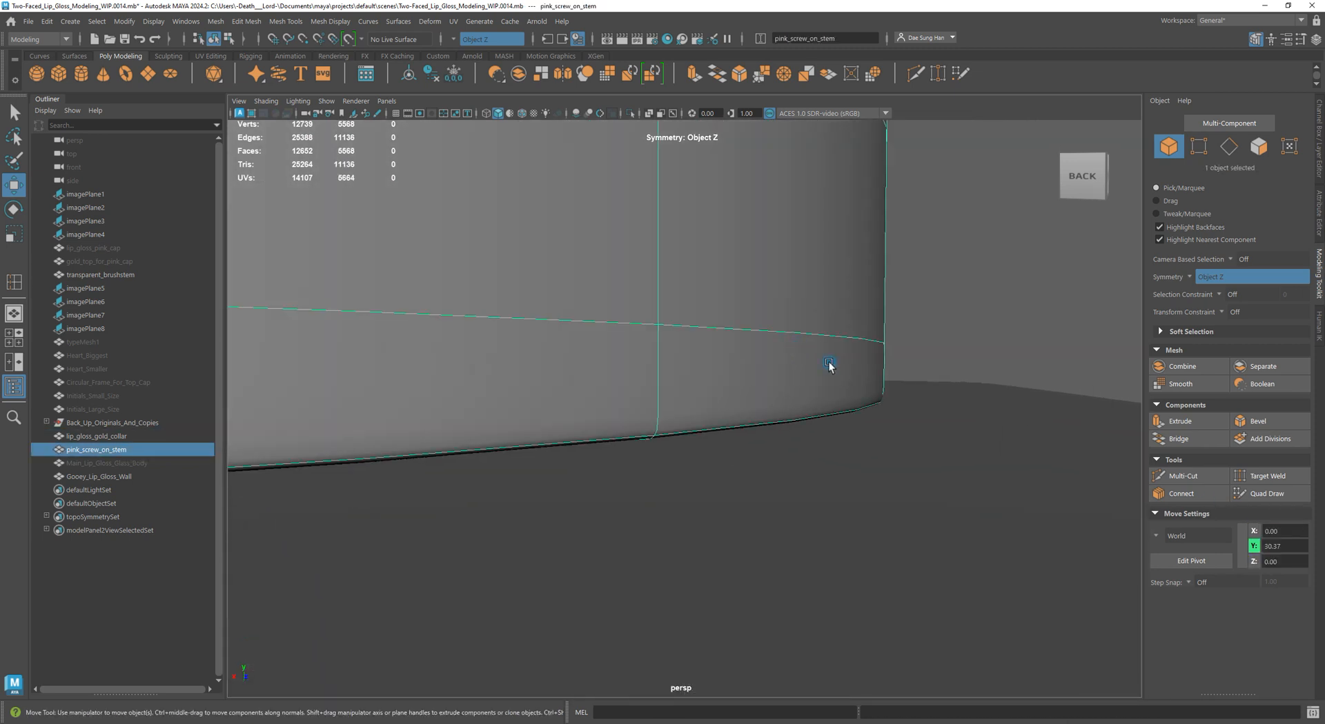
Move the edge loop near the bottom of the stem's outer collar down to about Y 30.39 and check it smoothed
mouse_move(817, 415)
right_mouse_down("alt")
mouse_move(795, 376)
mouse_move(722, 367)
mouse_move(858, 387)
mouse_move(857, 312)
mouse_move(844, 317)
right_mouse_up("alt")
key("1")
right_click_drag(694, 362, 648, 199)
right_click_drag(870, 325, 479, 319, "alt")
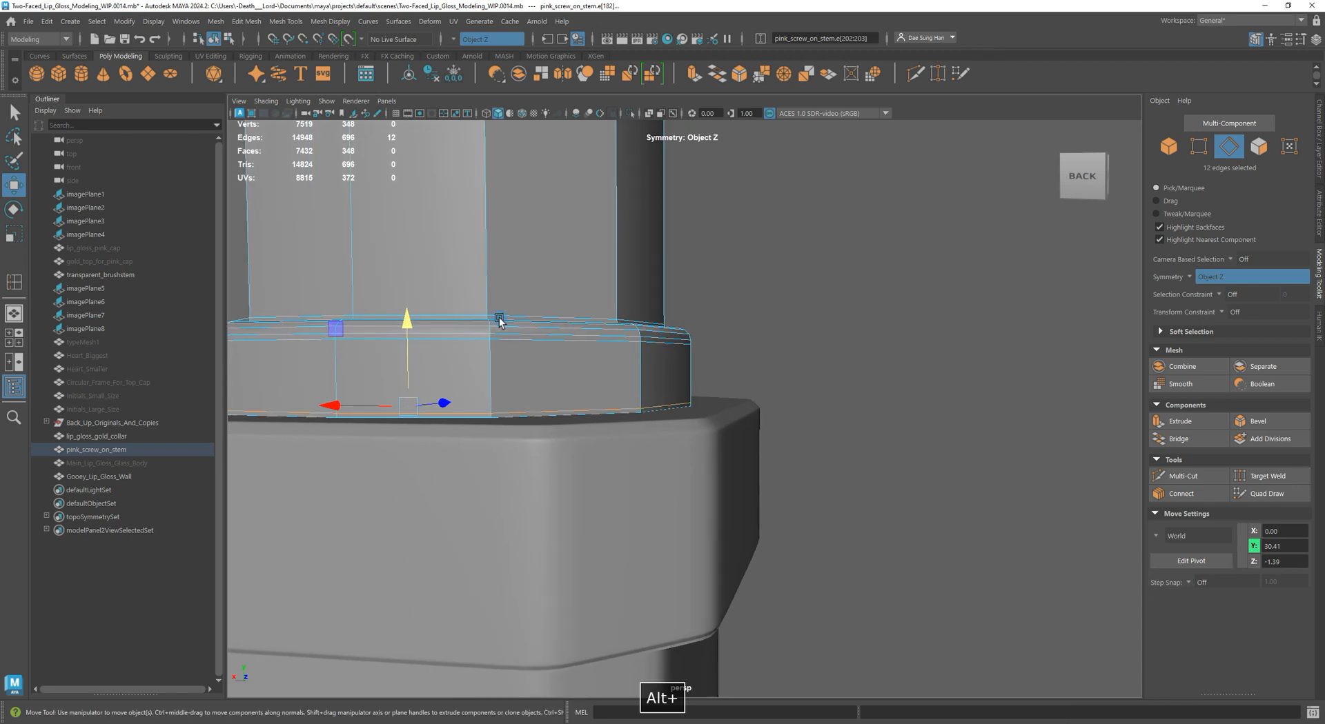
middle_click_drag(478, 319, 645, 350, "alt")
right_click_drag(644, 349, 511, 371, "alt")
middle_click_drag(511, 371, 702, 374, "alt")
right_click_drag(702, 374, 573, 393, "alt")
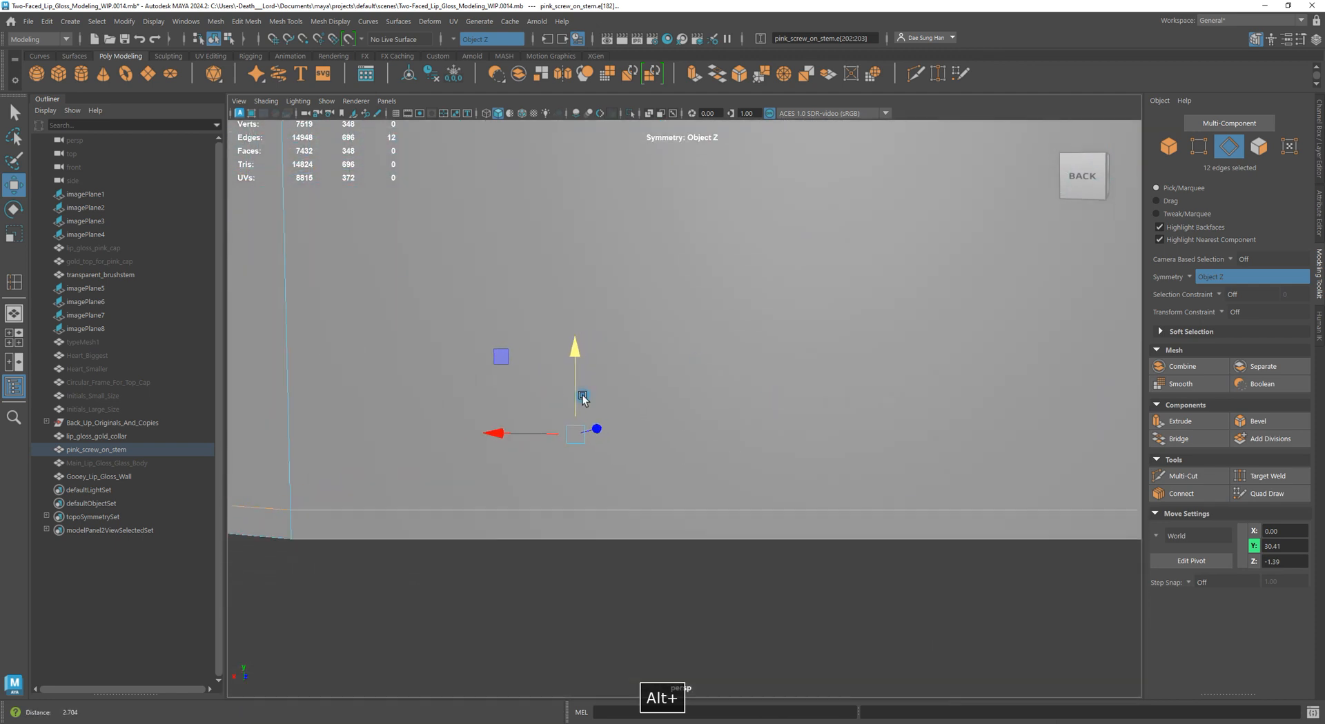
middle_click_drag(574, 393, 618, 329, "alt")
right_click_drag(619, 329, 676, 305, "alt")
left_click_drag(663, 284, 679, 293)
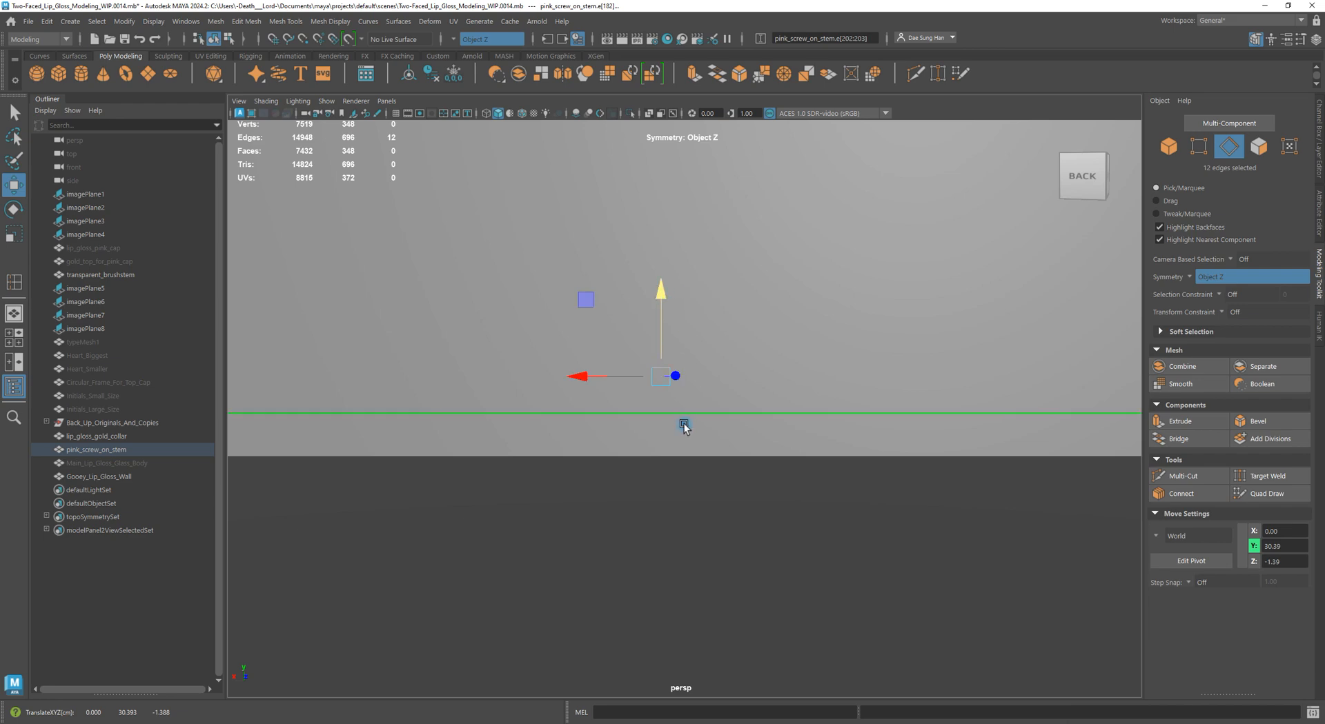
key("3")
right_click_drag(864, 407, 670, 412, "alt")
right_click_drag(545, 406, 648, 328, "alt")
mouse_move(648, 328)
left_mouse_down("alt")
mouse_move(703, 269)
mouse_move(713, 237)
mouse_move(719, 255)
mouse_move(658, 323)
left_mouse_up("alt")
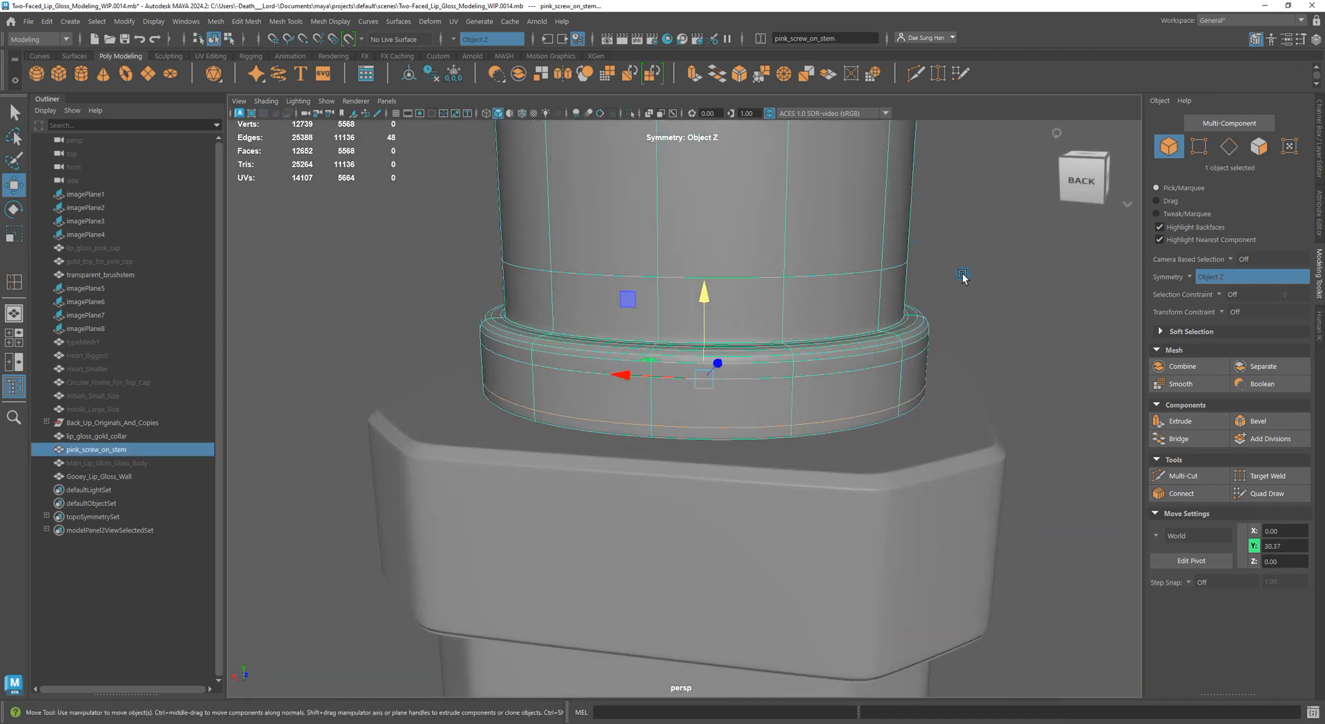
Isolate the pink screw-on stem again and return it to the unsmoothed cage
left_click(630, 114)
left_click_drag(718, 248, 584, 325, "alt")
middle_click_drag(585, 323, 624, 269, "alt")
right_click_drag(624, 269, 785, 362, "alt")
left_click_drag(588, 307, 630, 312, "alt")
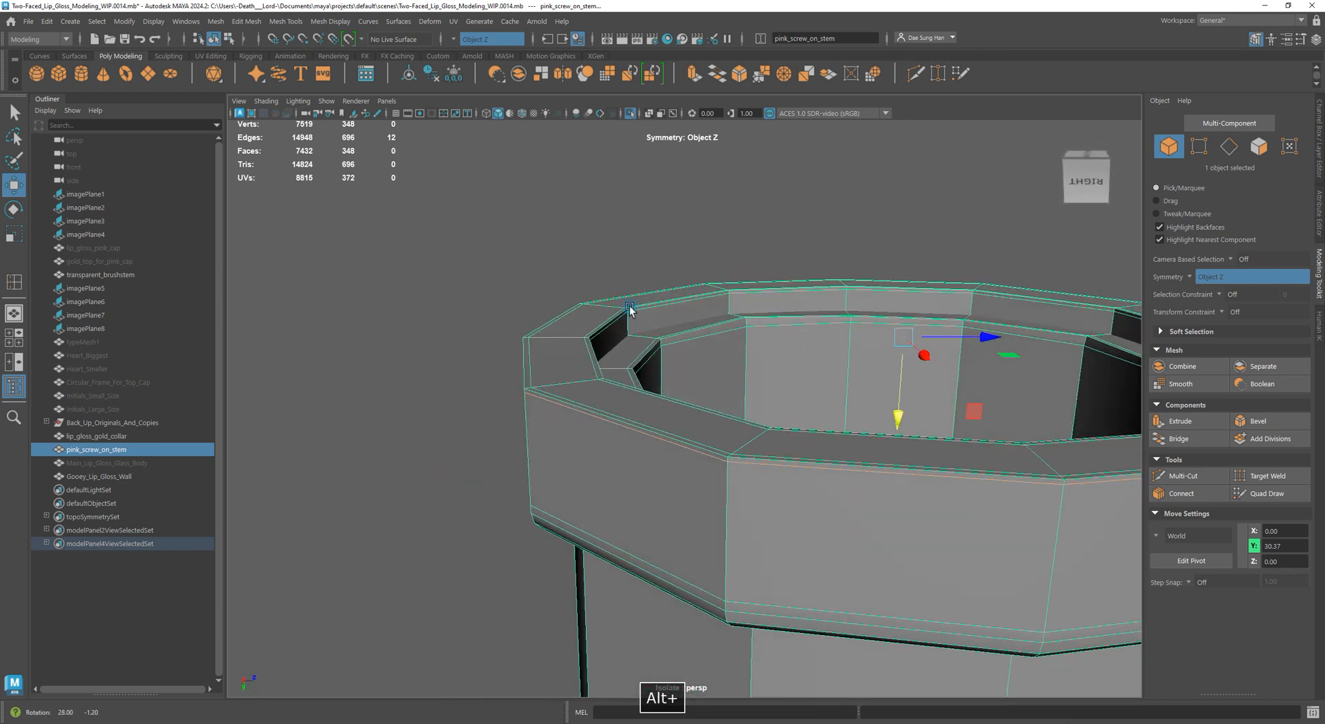
right_click_drag(630, 311, 753, 401, "alt")
Delete the full ring of wide faces on the stem's bottom rim
right_click_drag(415, 311, 415, 348)
left_click(432, 322)
right_click_drag(872, 540, 846, 499, "alt")
left_click_drag(846, 499, 719, 474, "alt")
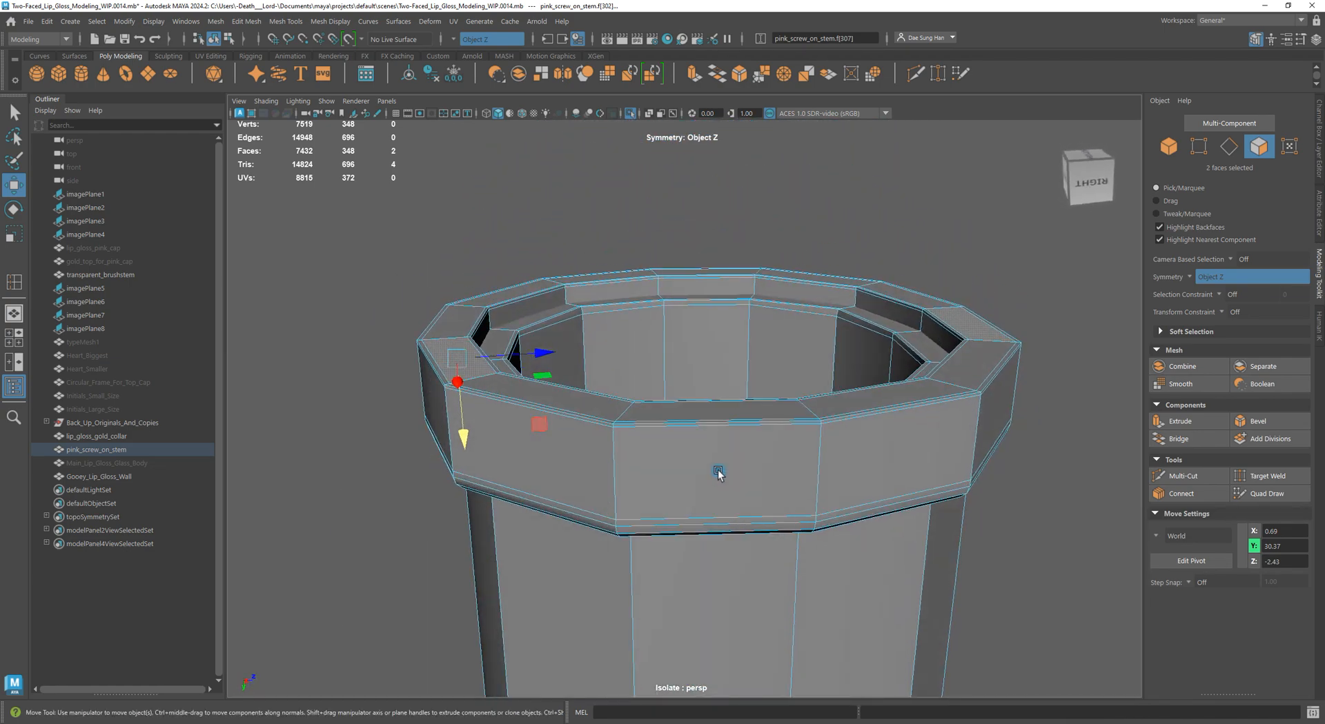
left_click_drag(733, 424, 757, 438, "alt")
right_click_drag(756, 437, 626, 447, "alt")
left_click_drag(627, 447, 681, 479, "alt")
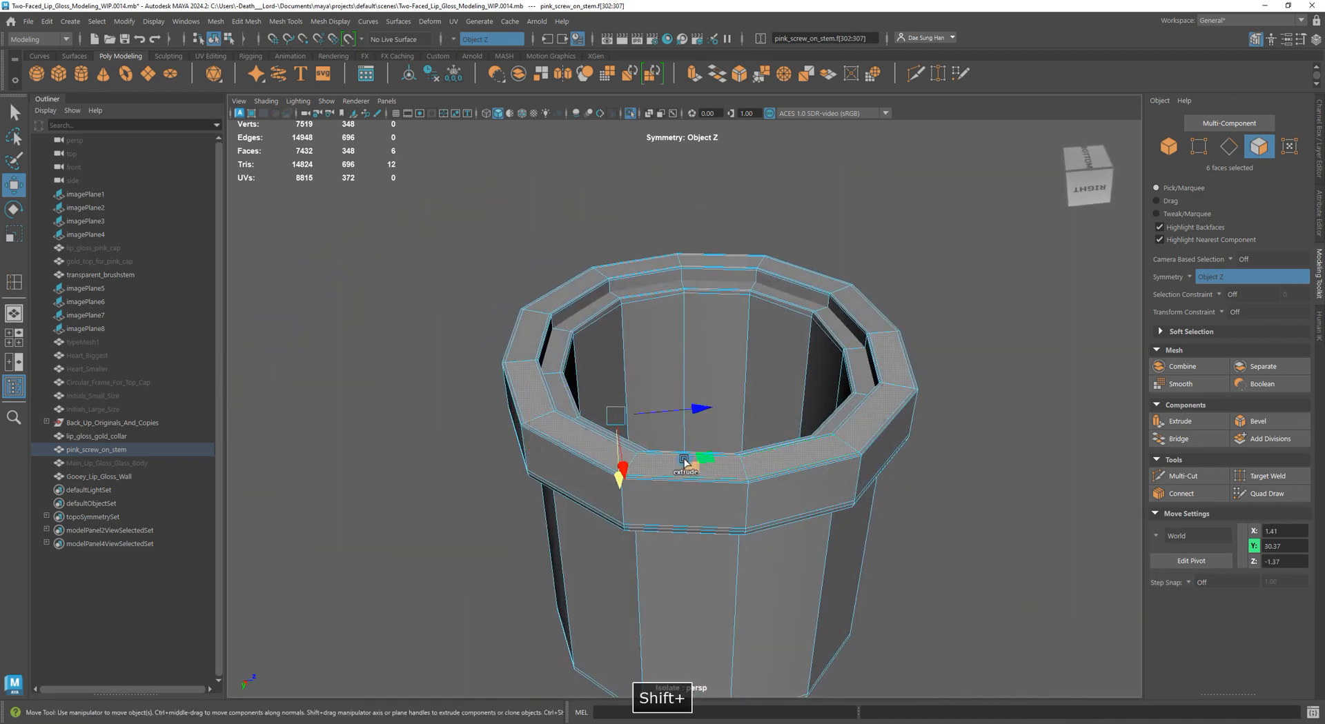
left_click_drag(663, 150, 704, 298, "alt")
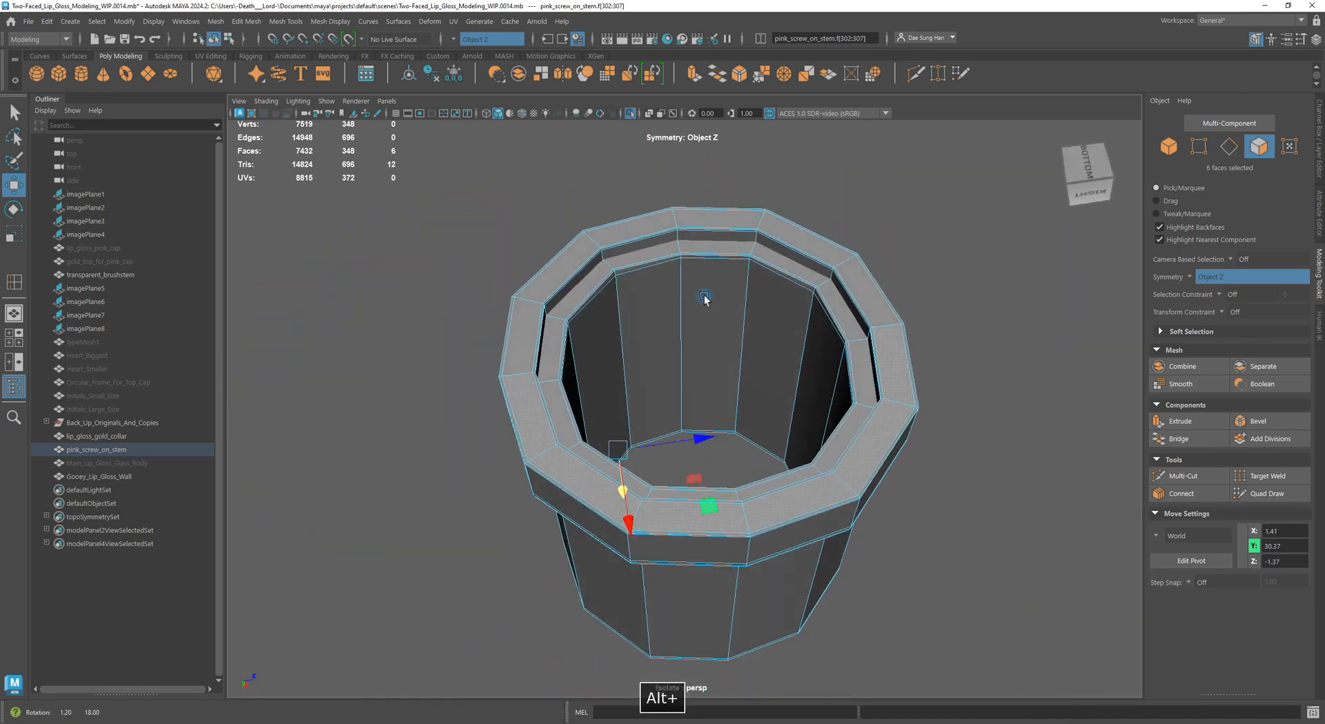
double_click(648, 221, "shift")
left_click_drag(975, 592, 937, 535, "alt")
right_click_drag(937, 535, 943, 493, "alt")
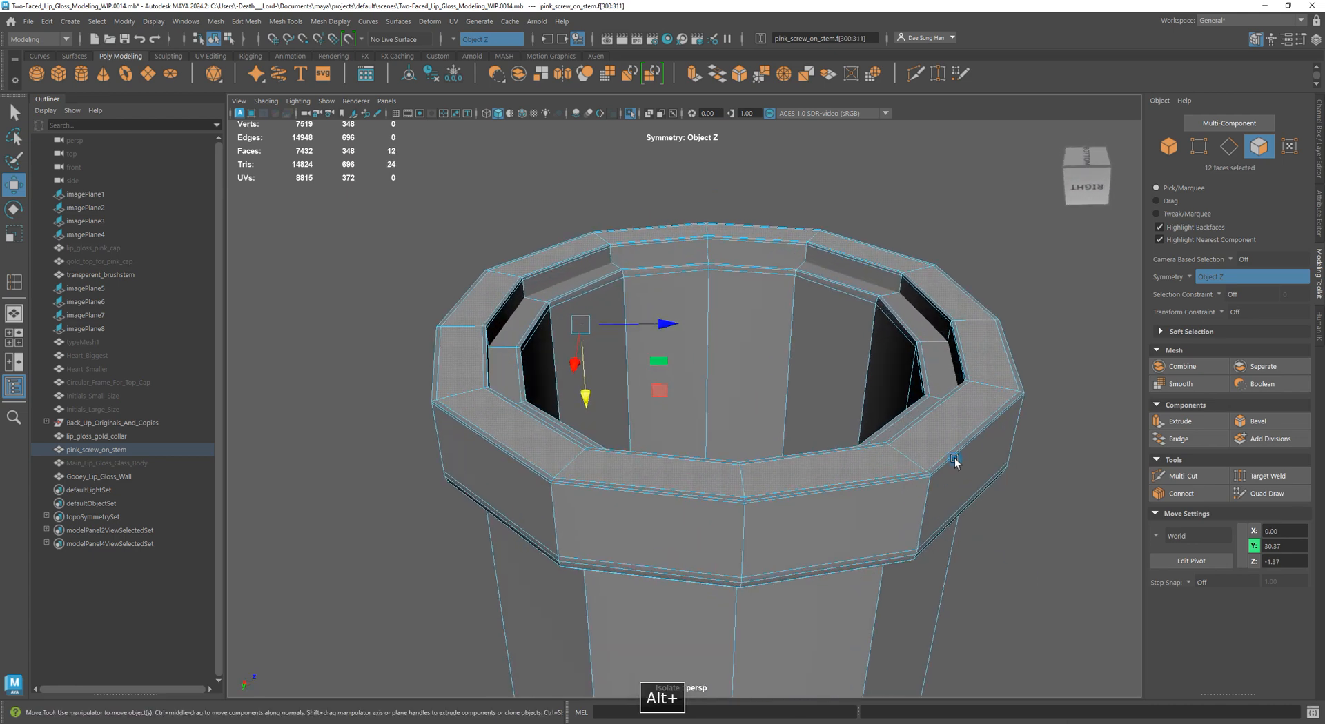
left_click_drag(481, 438, 762, 485, "alt")
key("BackSpace")
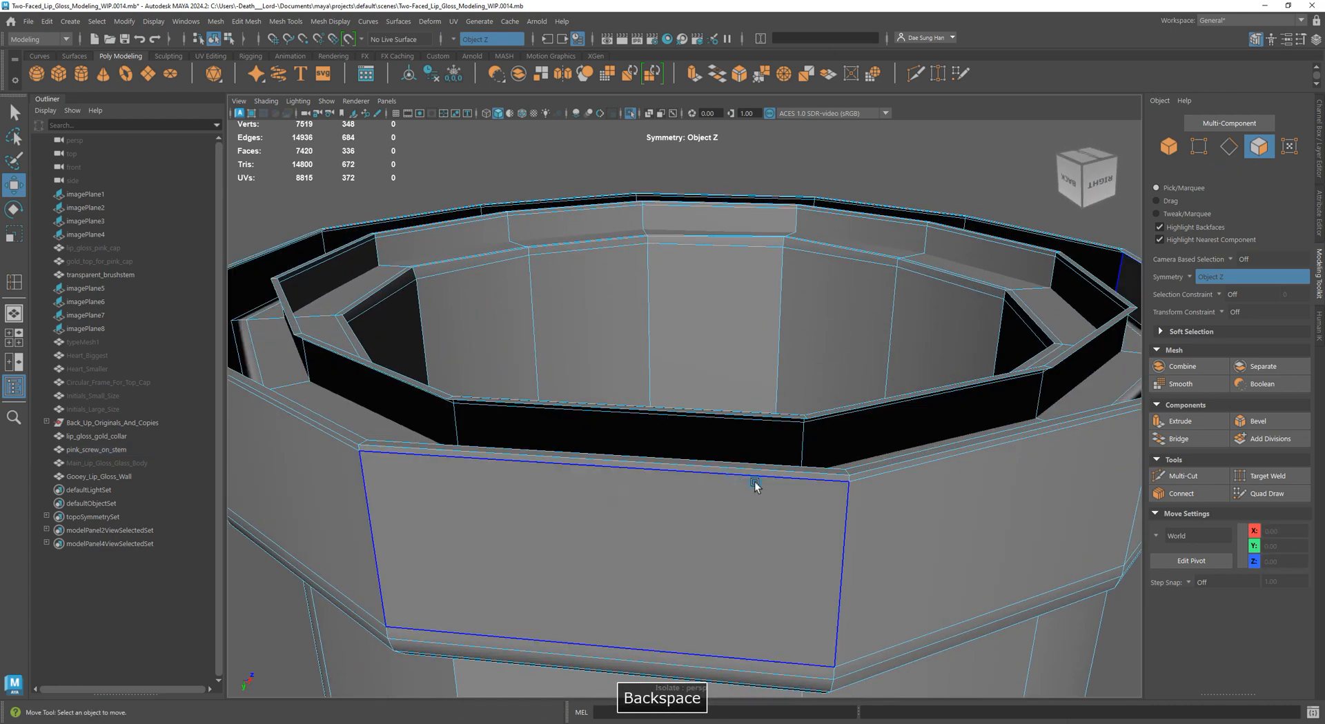
Delete the ring of narrow faces along the outer edge of the stem's bottom rim and check the open rim in smooth preview
middle_click_drag(389, 334, 794, 421, "alt")
right_click_drag(467, 299, 733, 410, "alt")
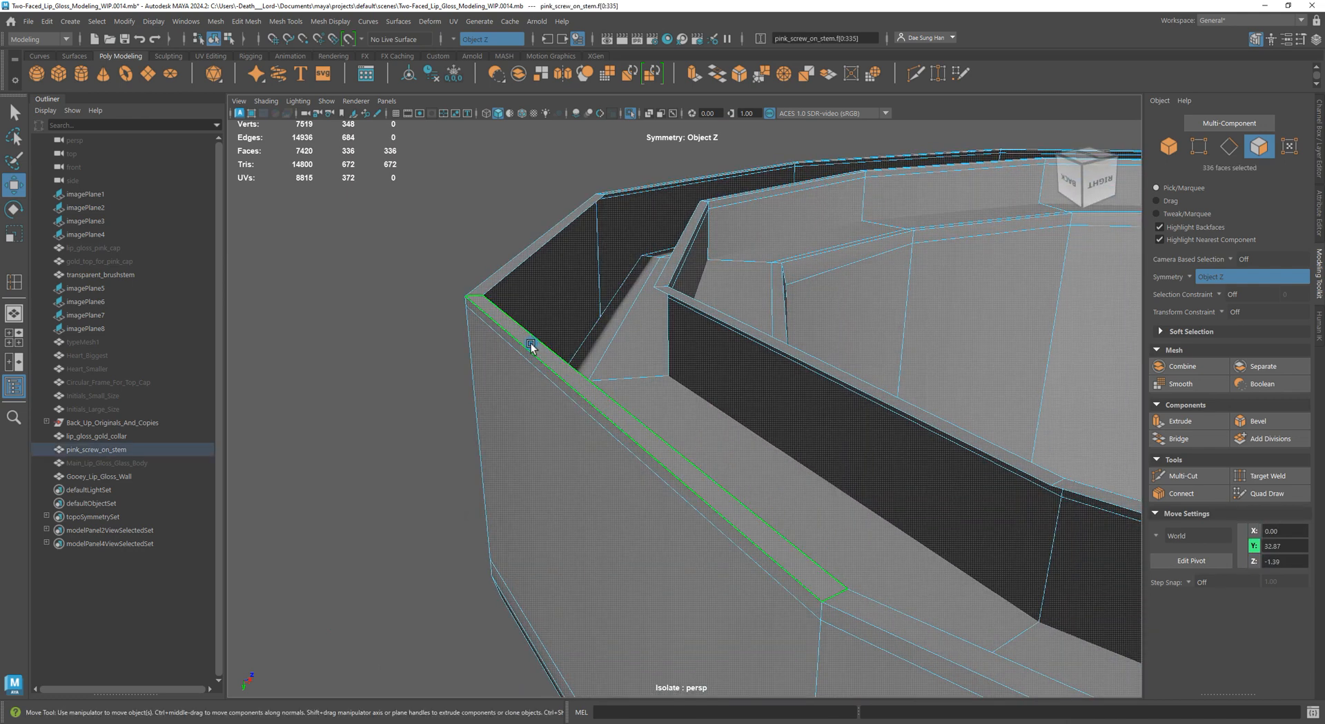
left_click(379, 235)
left_click(512, 322)
right_click_drag(846, 403, 795, 343, "alt")
middle_click_drag(904, 452, 560, 405, "alt")
left_click_drag(555, 426, 787, 637, "alt")
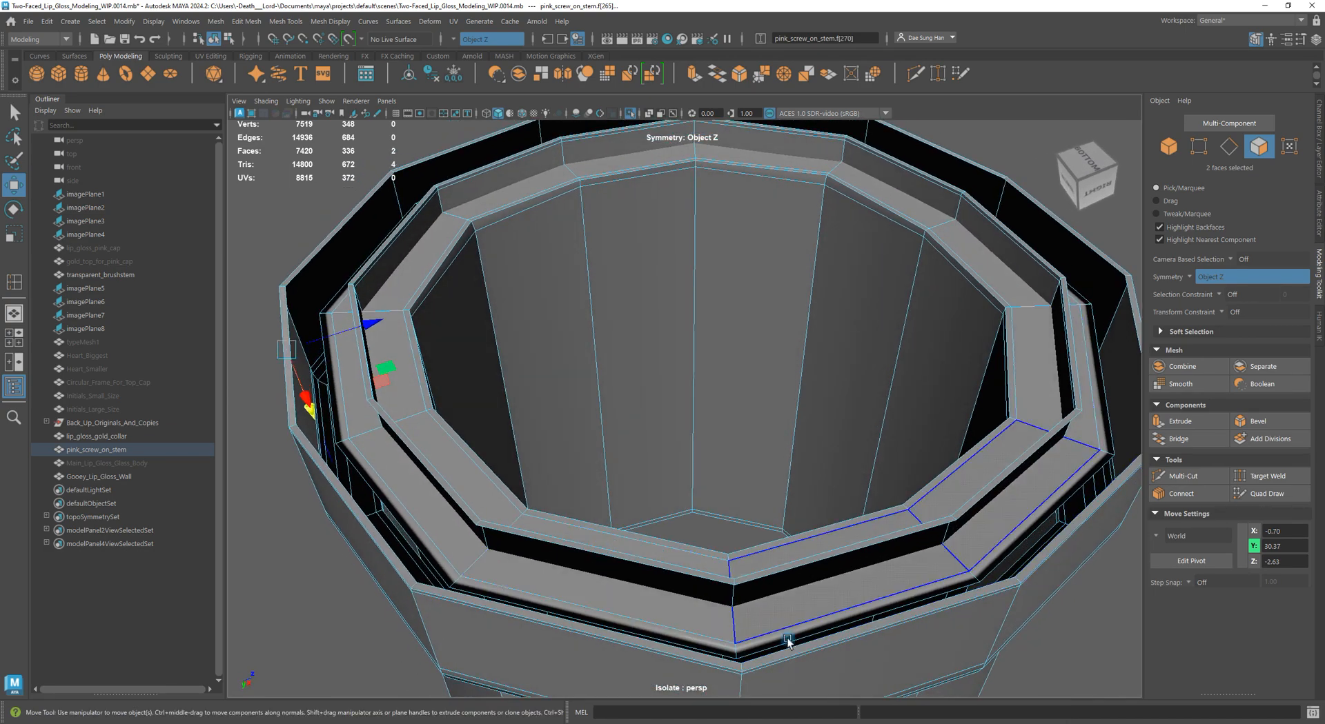
left_click(857, 629, "shift")
right_click_drag(857, 630, 488, 491, "alt")
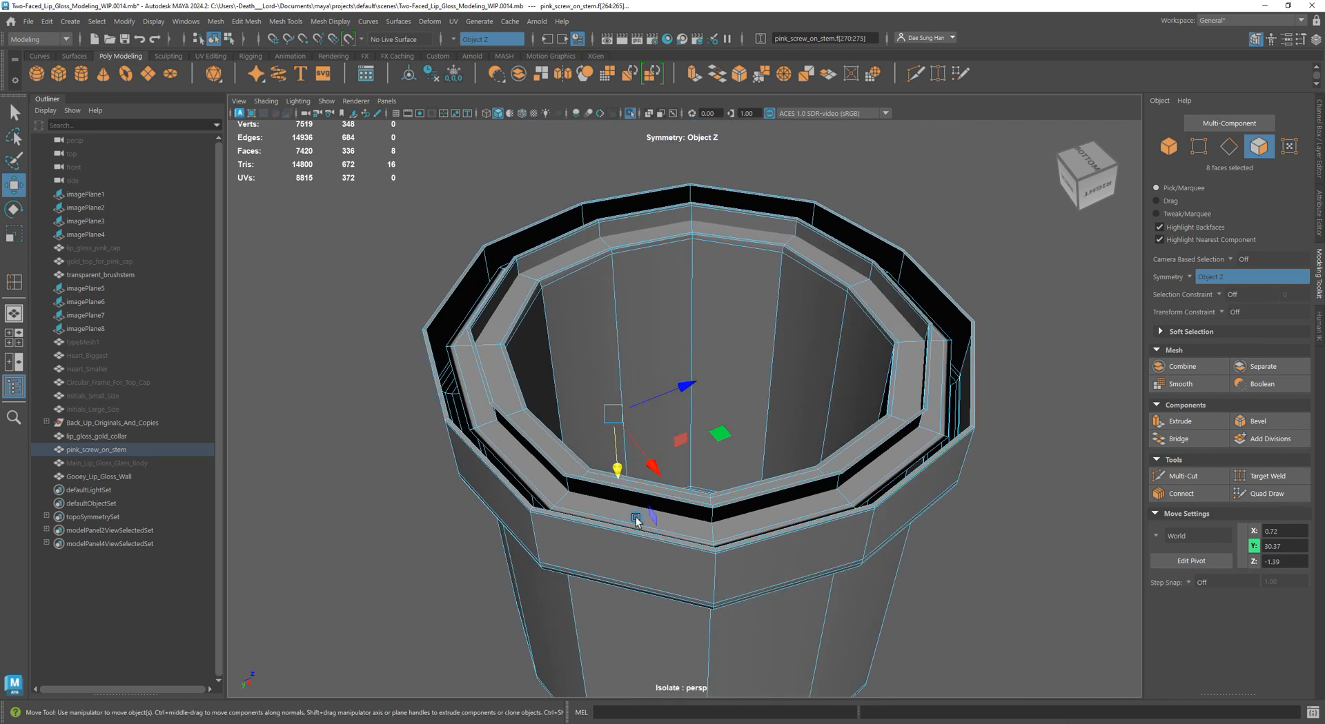
left_click_drag(476, 361, 687, 425, "alt")
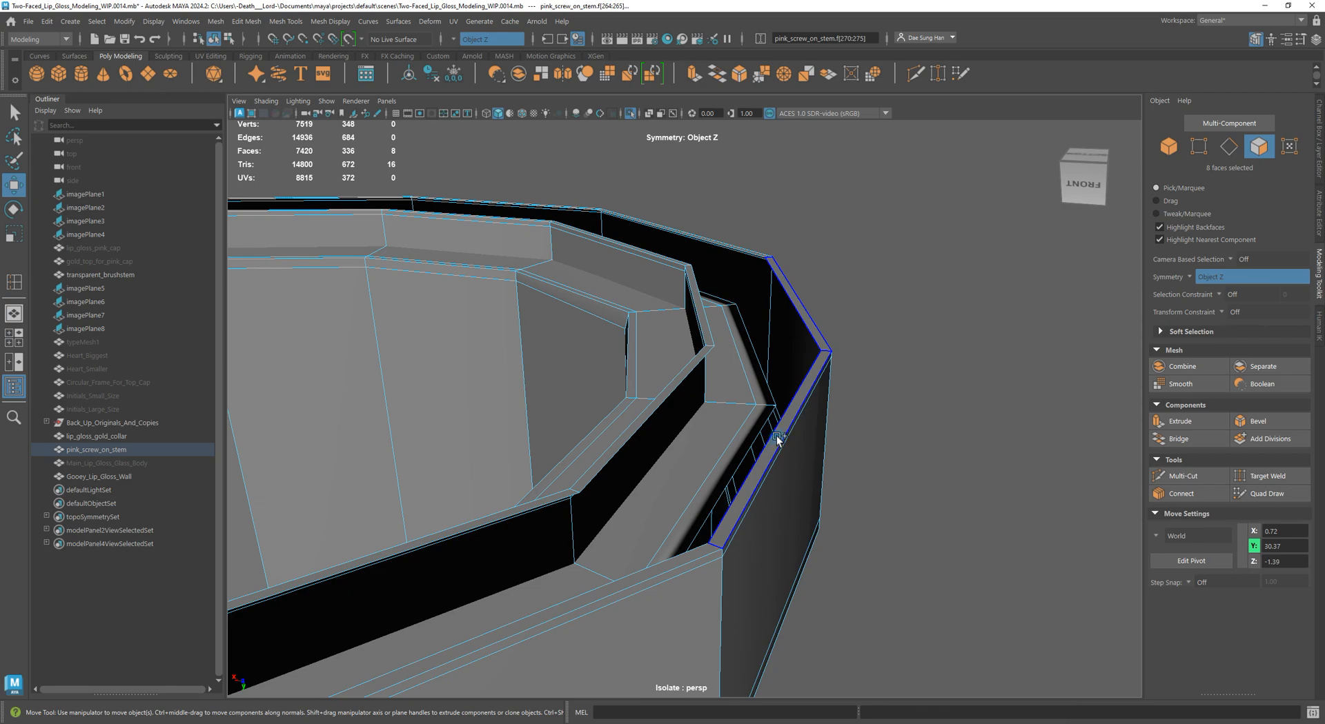
left_click_drag(778, 440, 845, 541, "alt")
right_click_drag(845, 542, 851, 467, "alt")
left_click_drag(852, 468, 797, 423, "alt")
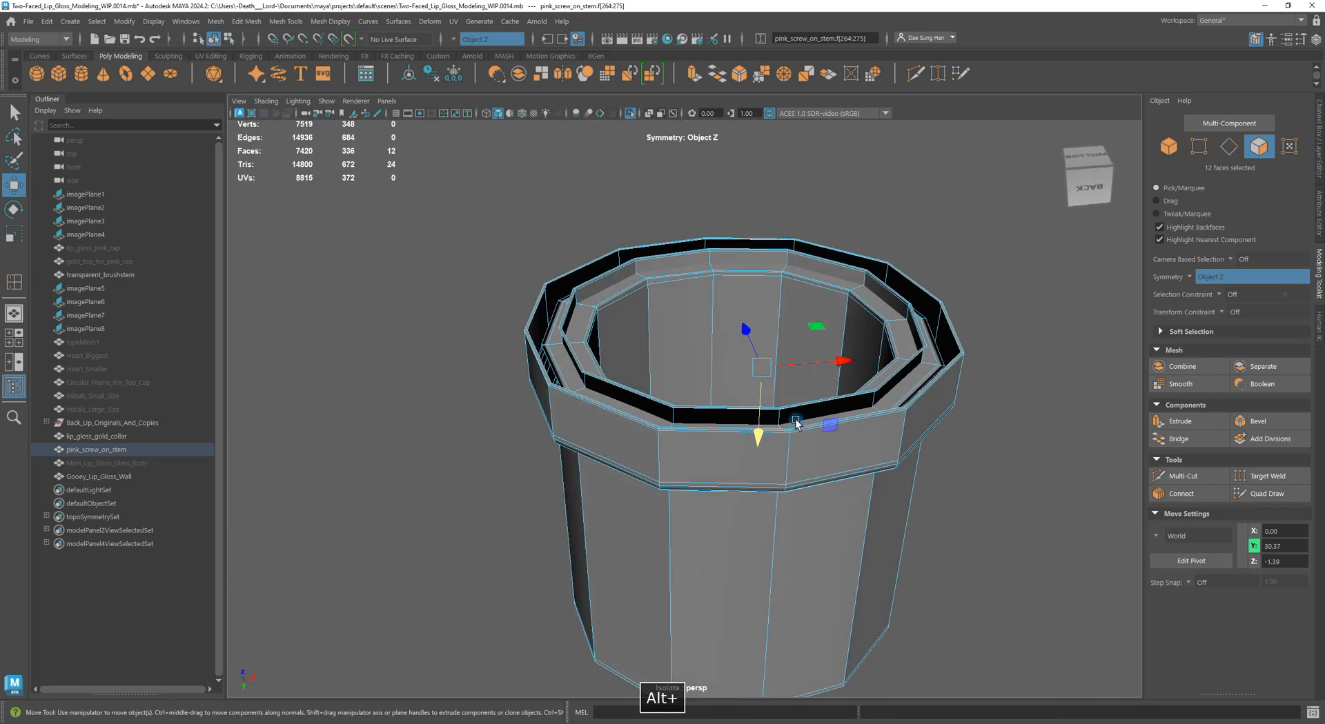
right_click_drag(797, 422, 1154, 542, "alt")
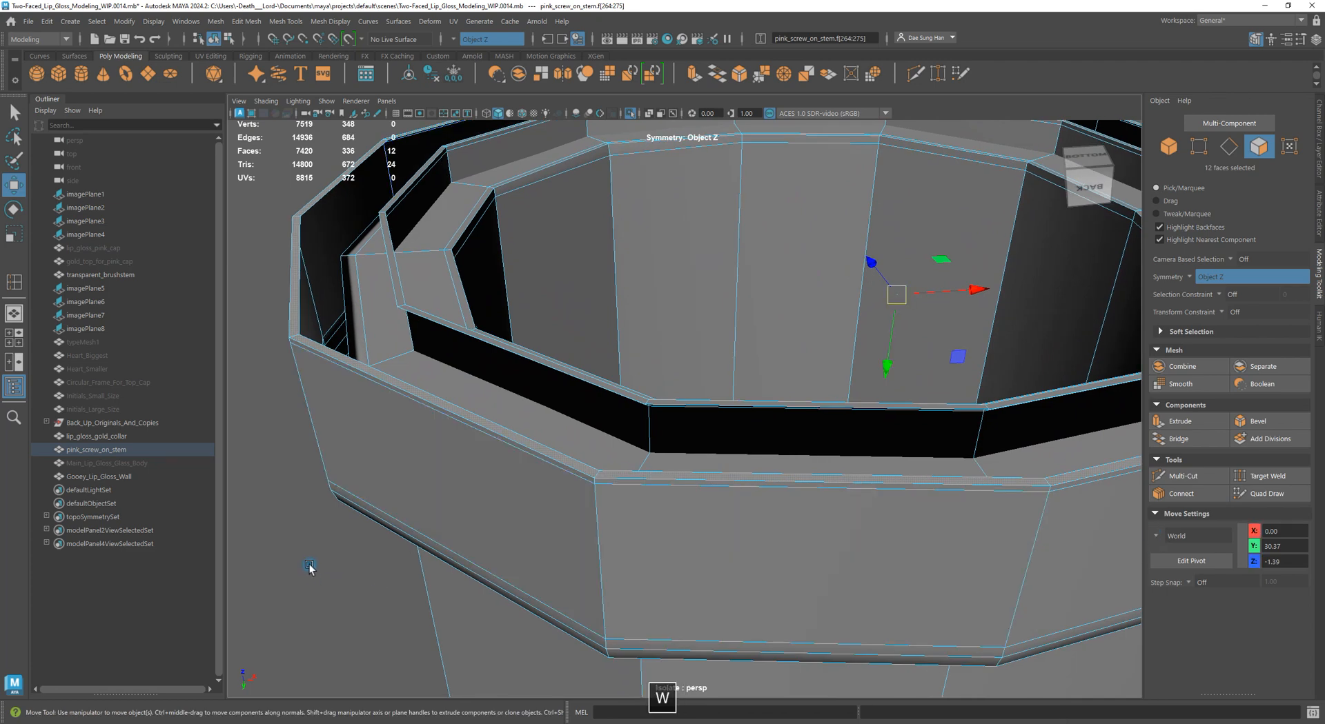
key("BackSpace")
left_click_drag(457, 447, 619, 311, "alt")
key("3")
middle_click_drag(619, 312, 635, 376, "alt")
right_click_drag(636, 376, 659, 366, "alt")
key("1")
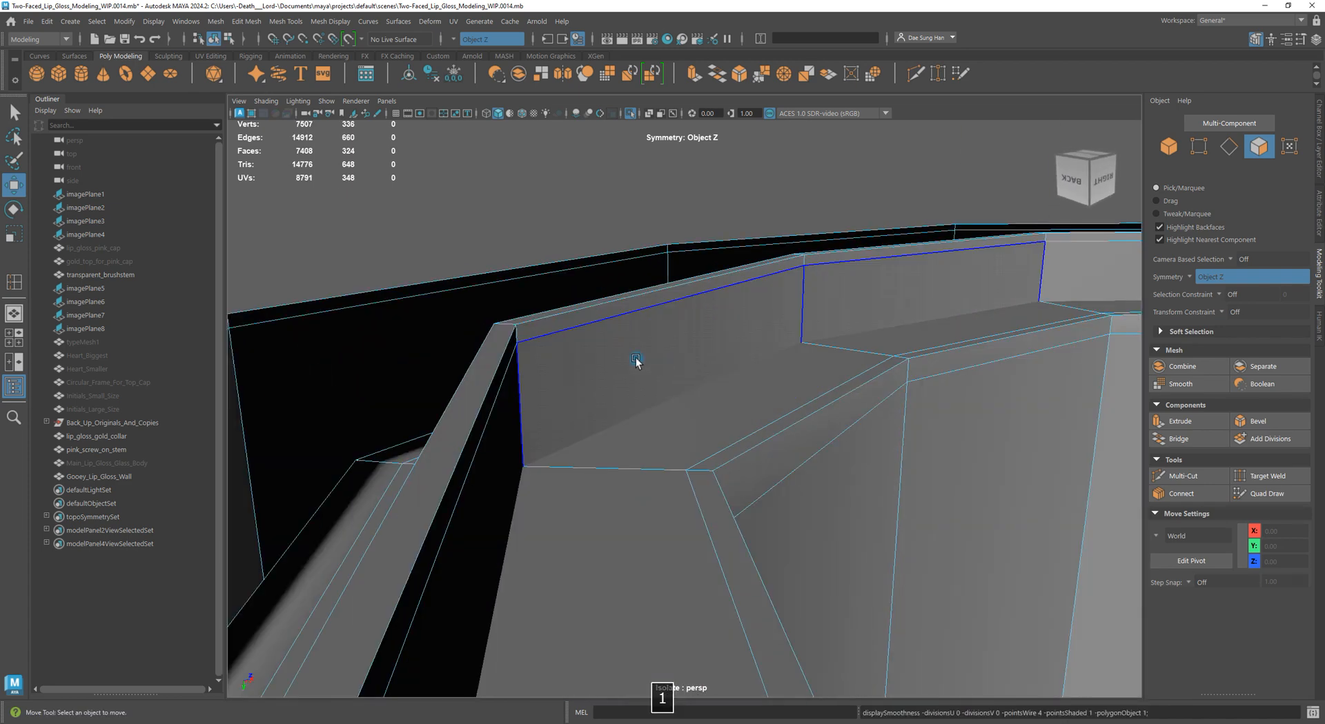
Delete the full ring of narrow faces along the edge of the stem's inner bottom lip
left_click(535, 317)
left_click_drag(535, 317, 926, 439, "alt")
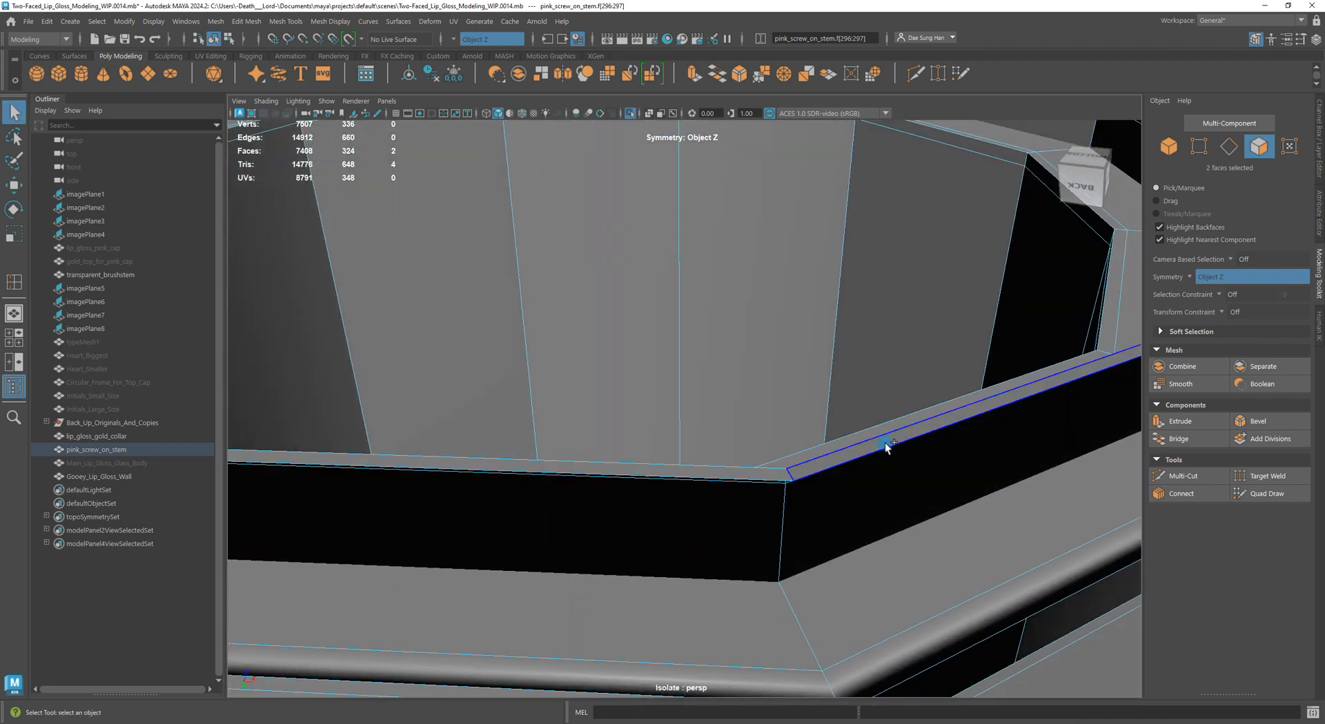
right_click_drag(988, 452, 504, 473, "alt")
left_click_drag(927, 560, 745, 562, "alt")
middle_click_drag(598, 429, 608, 434, "alt")
right_click_drag(608, 434, 874, 503, "alt")
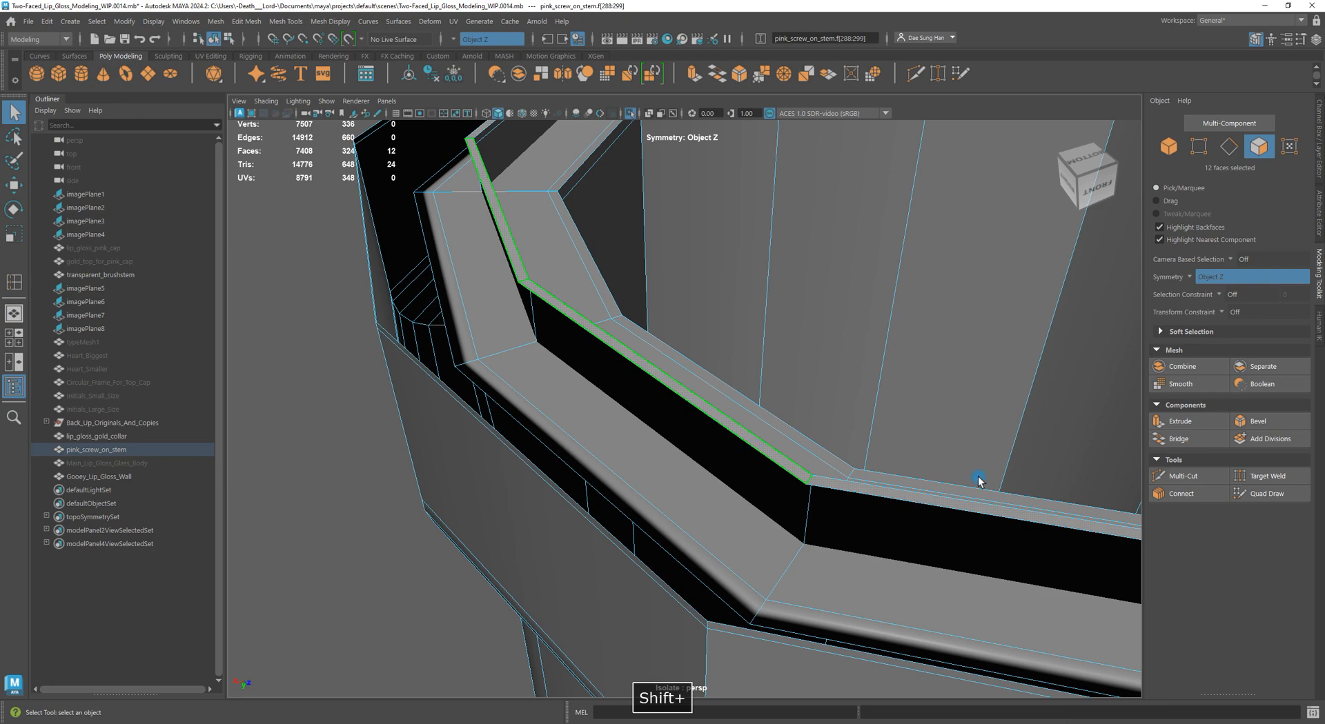
right_click_drag(880, 472, 819, 400, "alt")
middle_click_drag(820, 399, 534, 440, "alt")
right_click_drag(534, 441, 681, 496, "alt")
left_click_drag(680, 496, 711, 502, "alt")
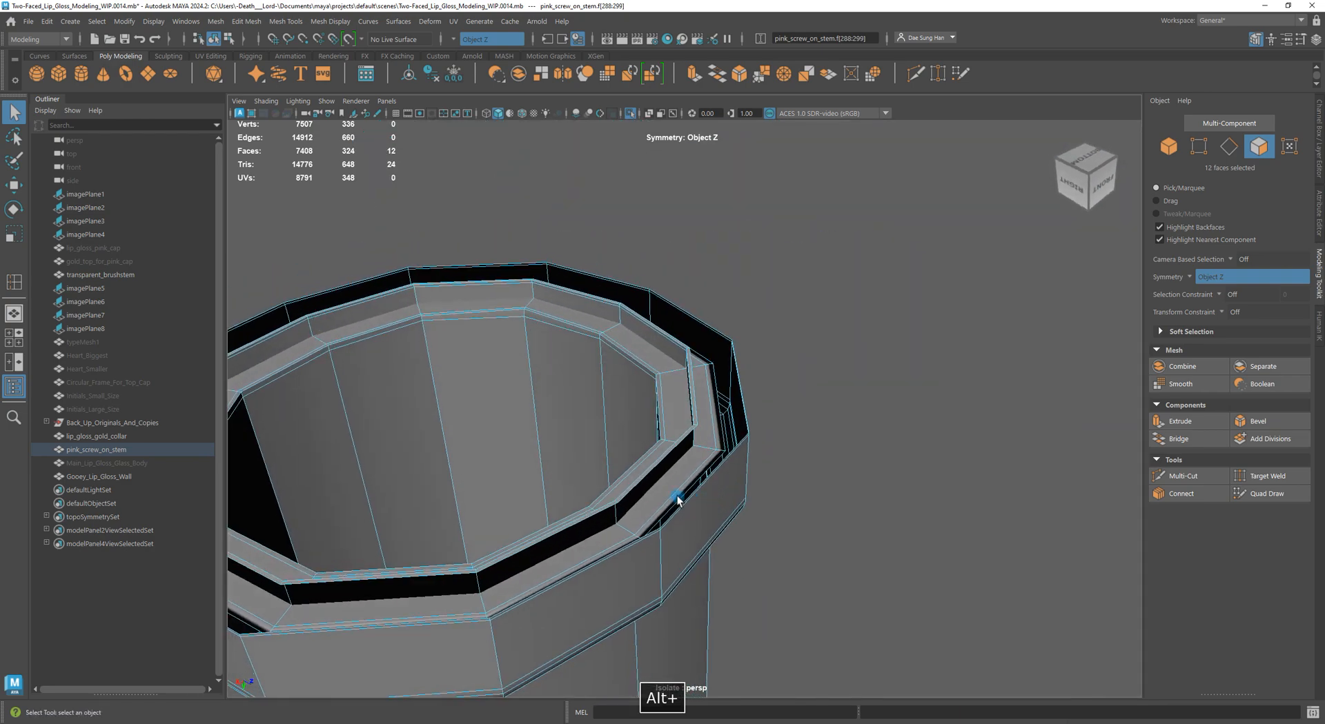
middle_click_drag(849, 514, 989, 502, "alt")
key("3")
left_click_drag(996, 505, 1029, 508, "alt")
right_click_drag(1029, 508, 1086, 562, "alt")
key("1")
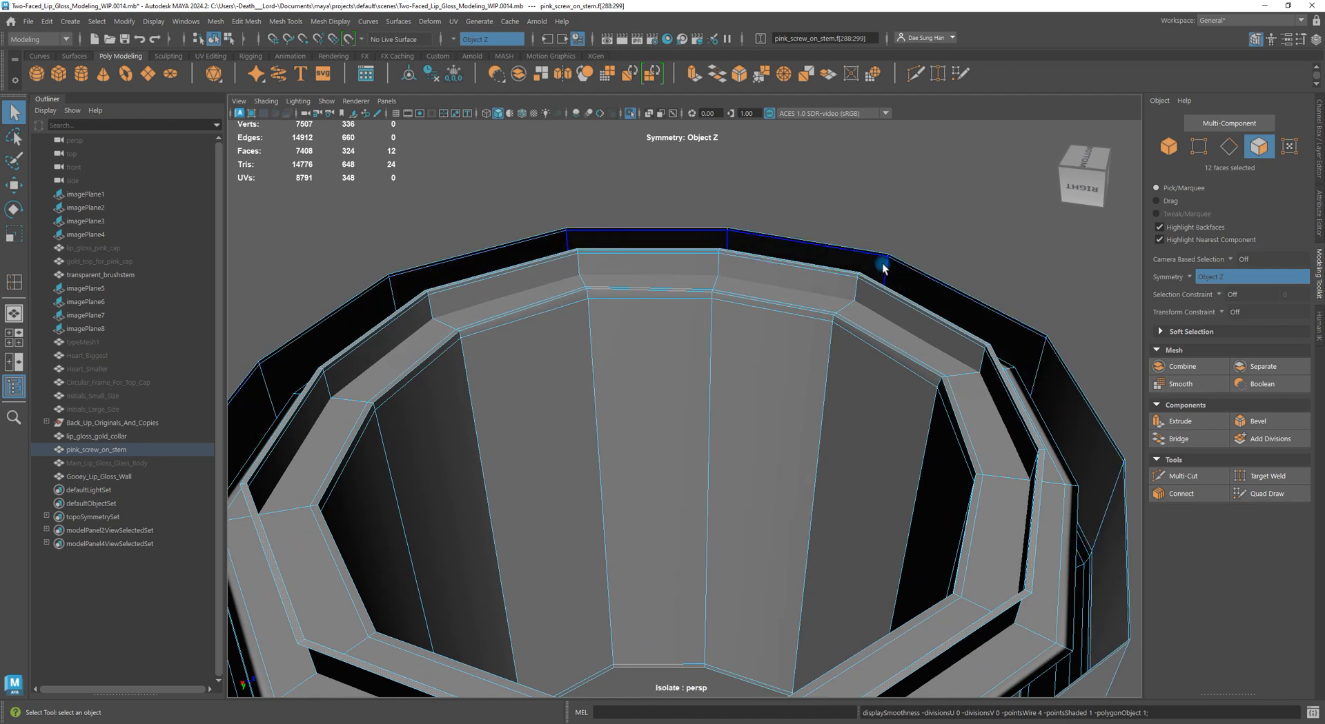
key("BackSpace")
Examine the stem's open bottom rim and hollow interior in smooth preview and as the unsmoothed cage
left_click_drag(853, 256, 960, 315, "alt")
middle_click_drag(959, 314, 769, 432, "alt")
right_click_drag(769, 432, 982, 527, "alt")
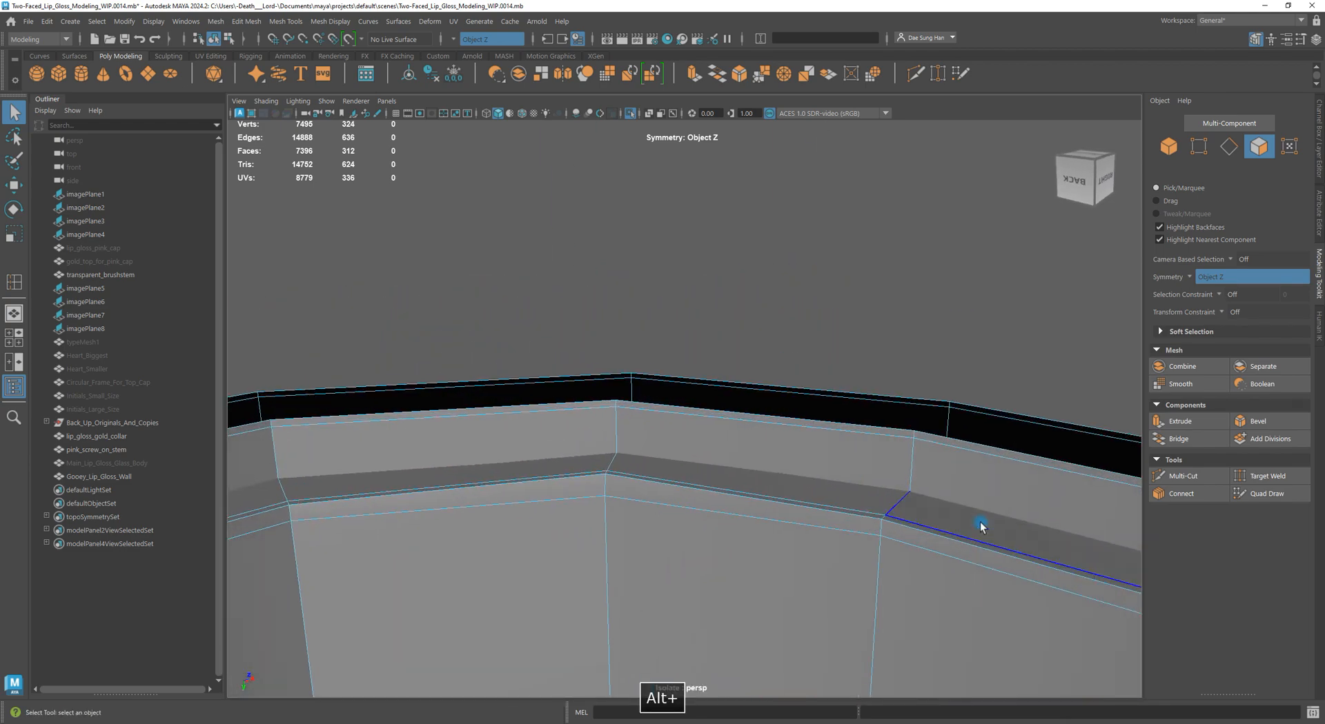
key("3")
right_click_drag(690, 449, 391, 419, "alt")
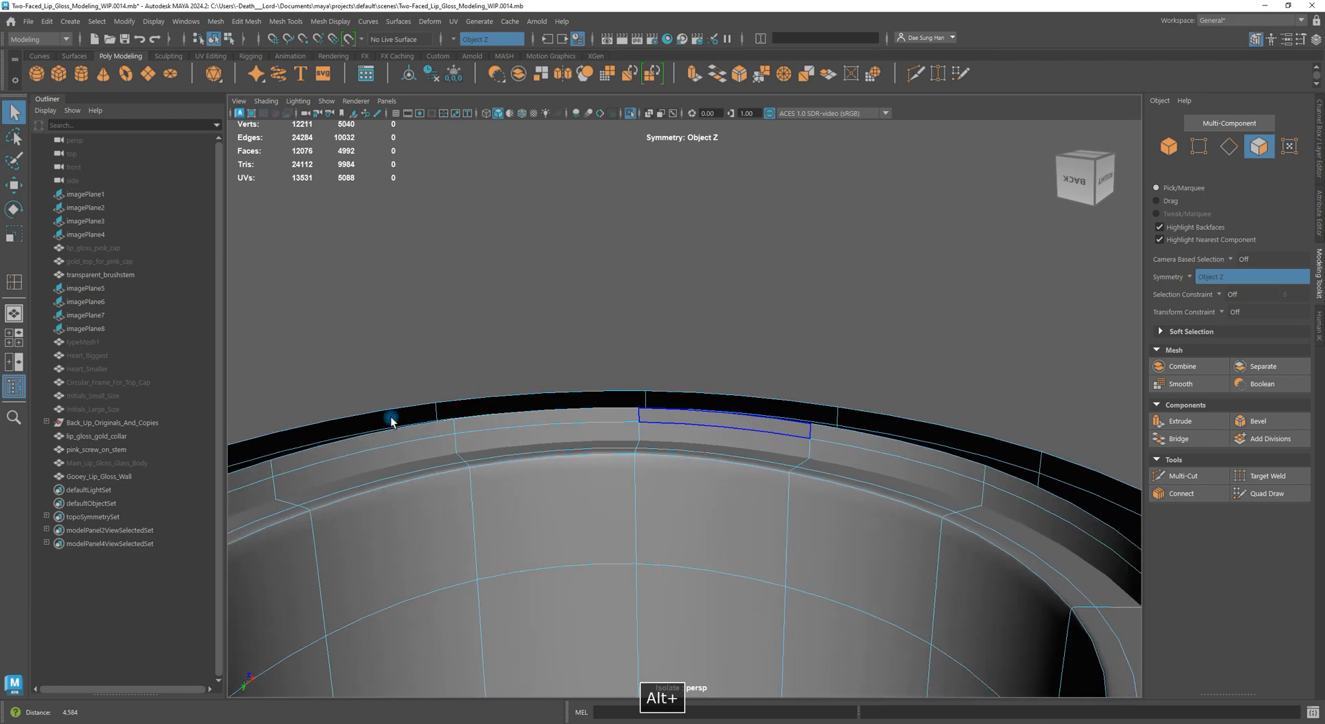
right_click_drag(552, 407, 621, 359)
left_click(784, 319)
left_click_drag(925, 476, 824, 491, "alt")
left_click_drag(768, 494, 573, 499, "alt")
left_click_drag(583, 422, 704, 456, "alt")
left_click_drag(573, 437, 831, 436, "alt")
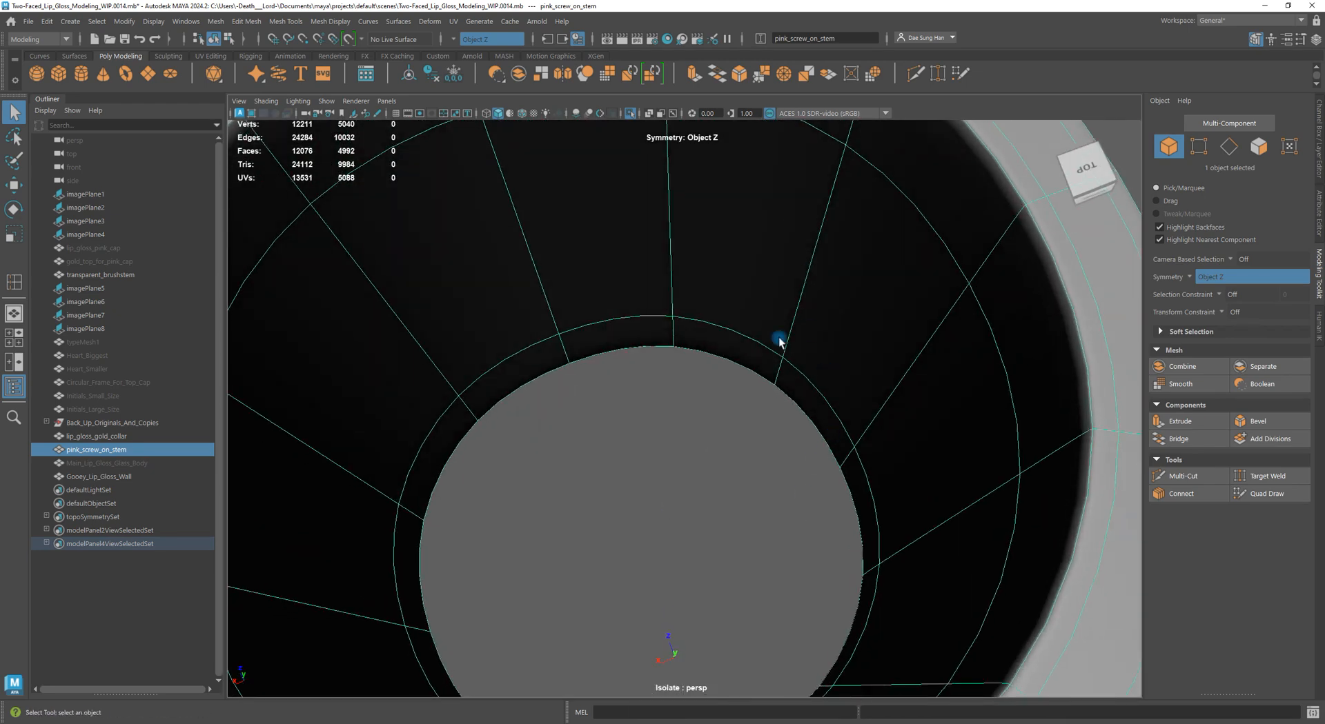
left_click_drag(742, 384, 656, 435, "alt")
middle_click_drag(656, 434, 577, 340, "alt")
left_click_drag(577, 340, 601, 339, "alt")
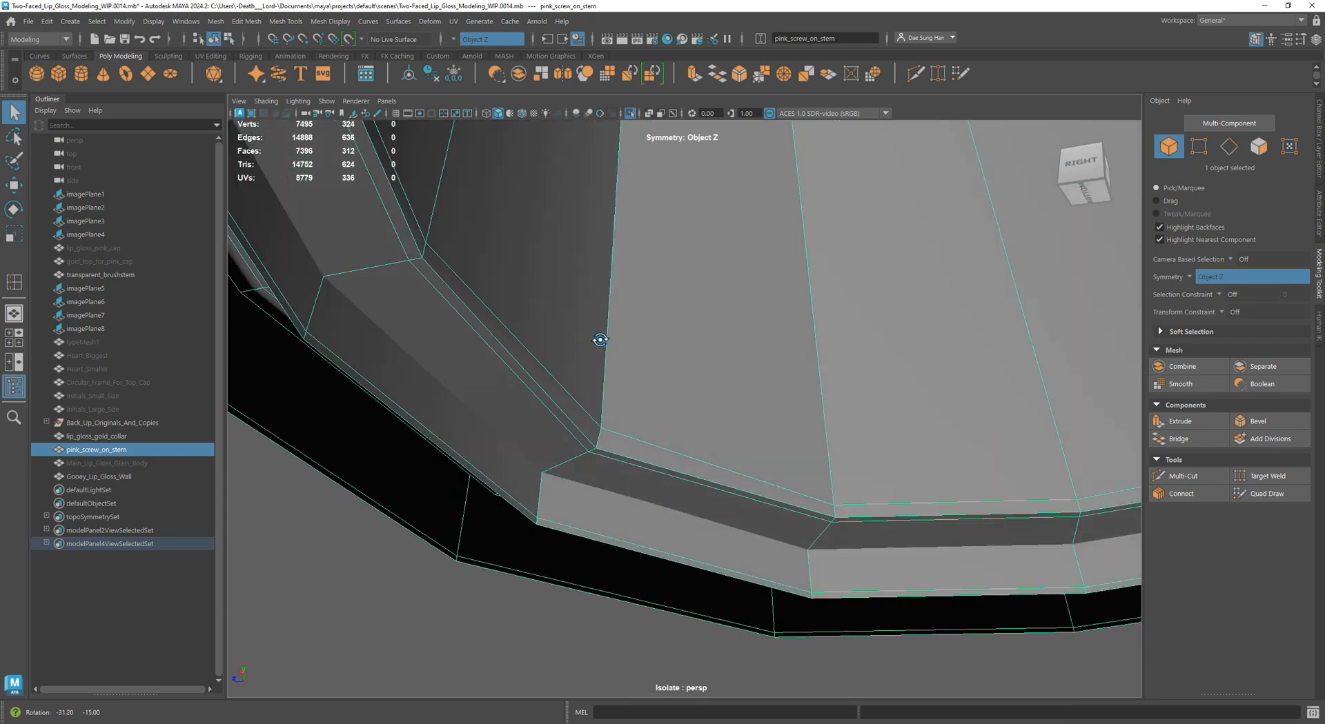
key("3")
left_click_drag(546, 398, 727, 396, "alt")
middle_click_drag(727, 397, 710, 475, "alt")
left_click_drag(709, 474, 592, 482, "alt")
middle_click_drag(591, 482, 595, 405, "alt")
Delete the three edge loops shaping the curved profile of the stem's inner bottom lip
right_click_drag(469, 369, 467, 323)
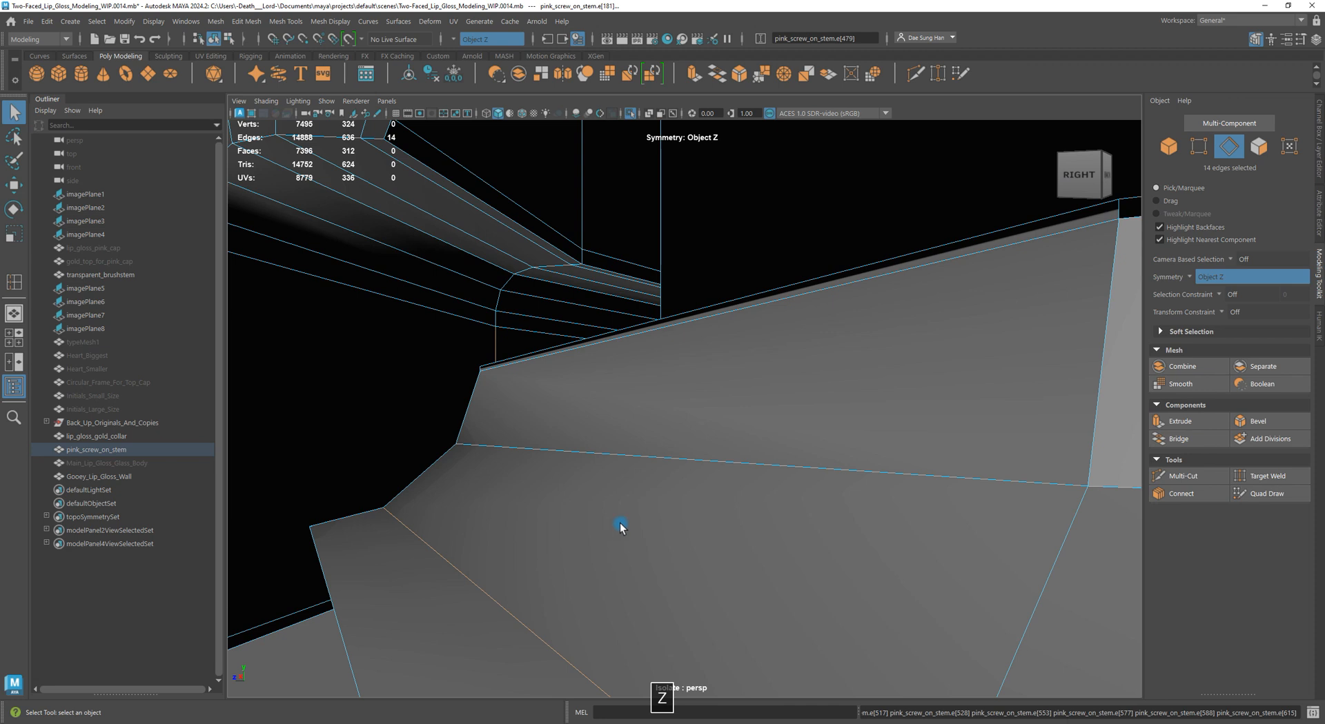
double_click(553, 450, "shift")
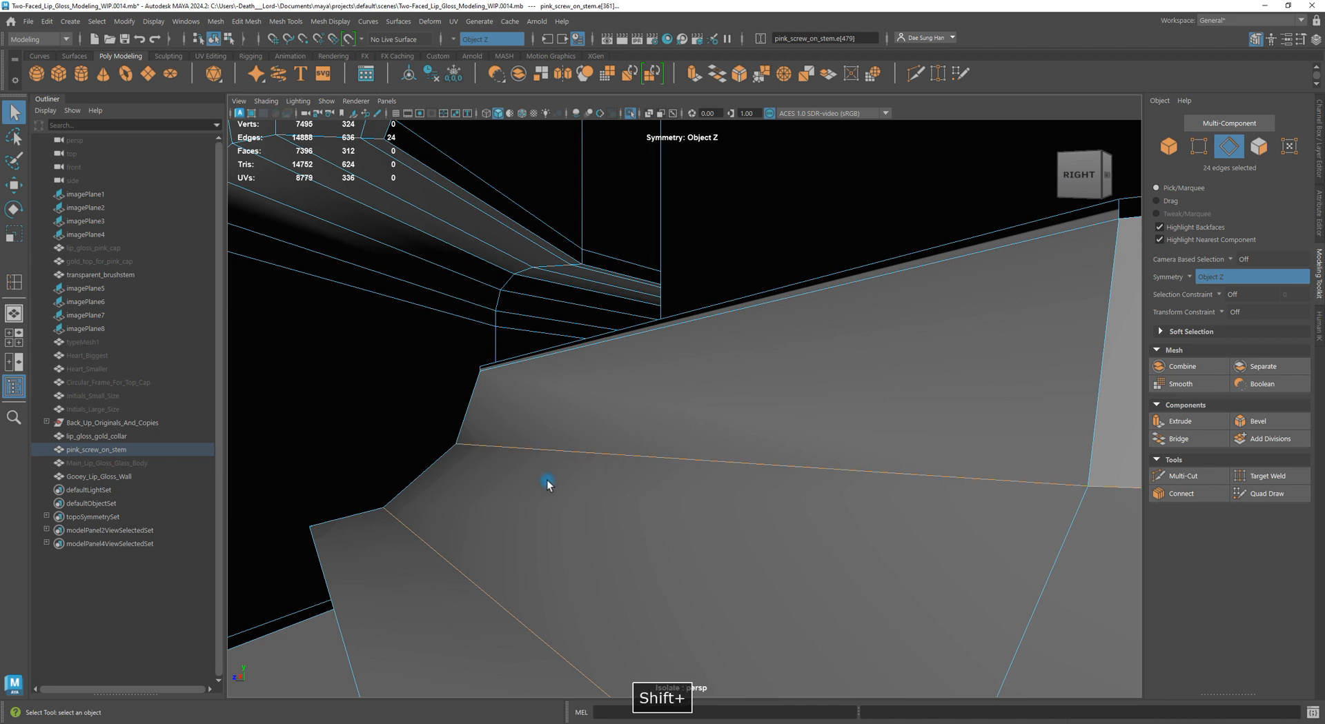
right_click(502, 431, "shift")
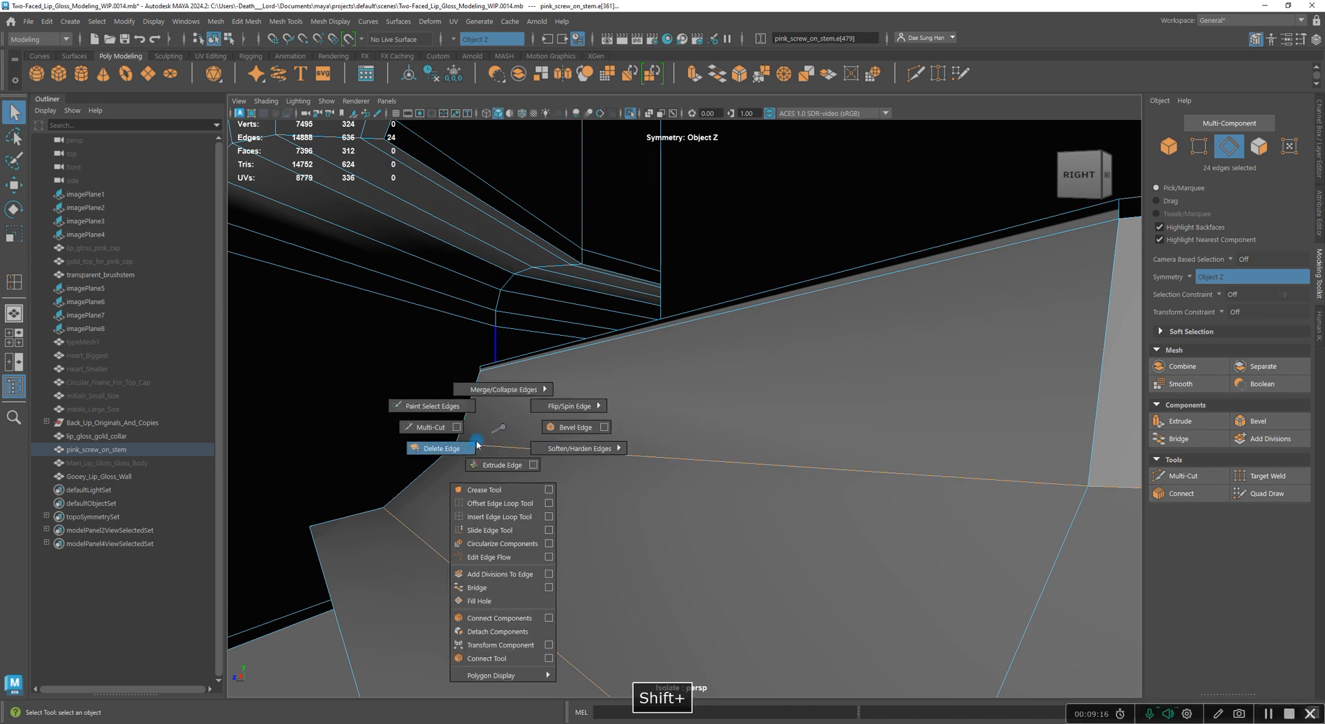
left_click(456, 449)
key("w")
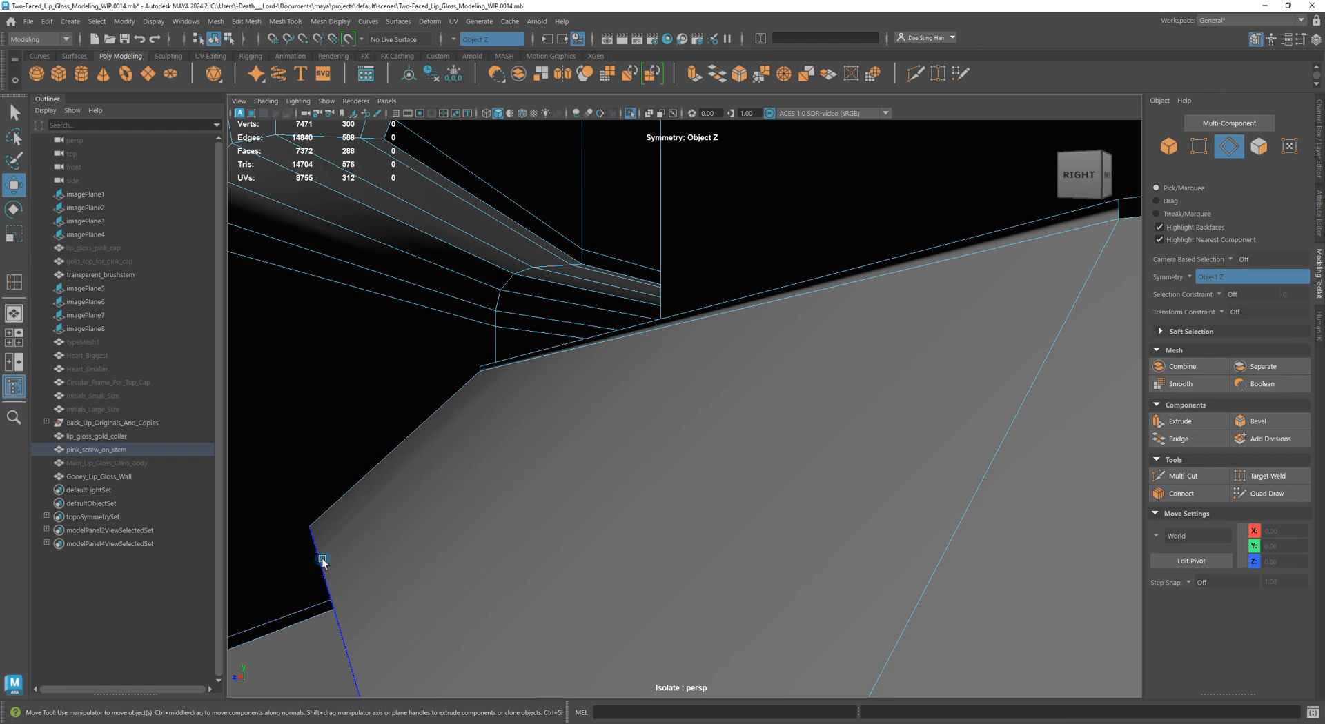
key("g")
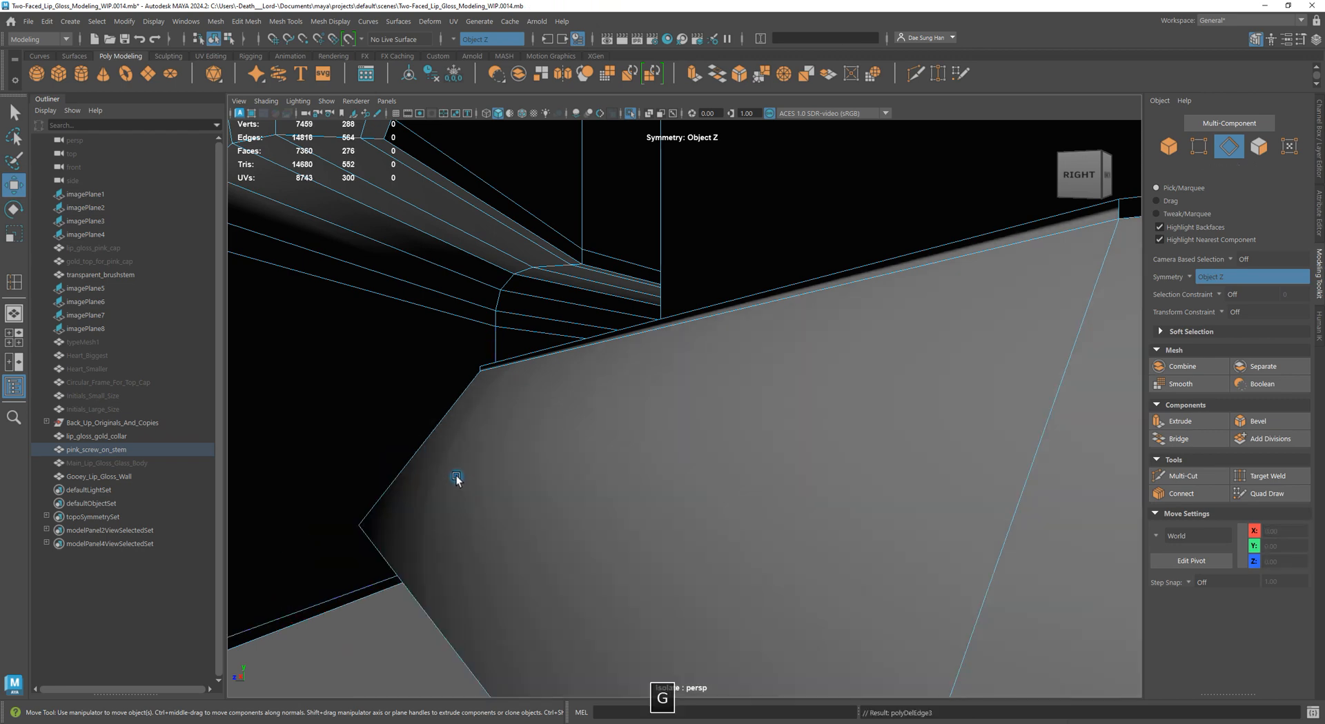
Delete the two closely spaced supporting edge loops along the sharp corner of the stem's inner lip
left_click_drag(470, 491, 528, 486, "alt")
right_click_drag(528, 486, 826, 269, "alt")
middle_click_drag(825, 269, 855, 265, "alt")
middle_click_drag(623, 368, 642, 325, "alt")
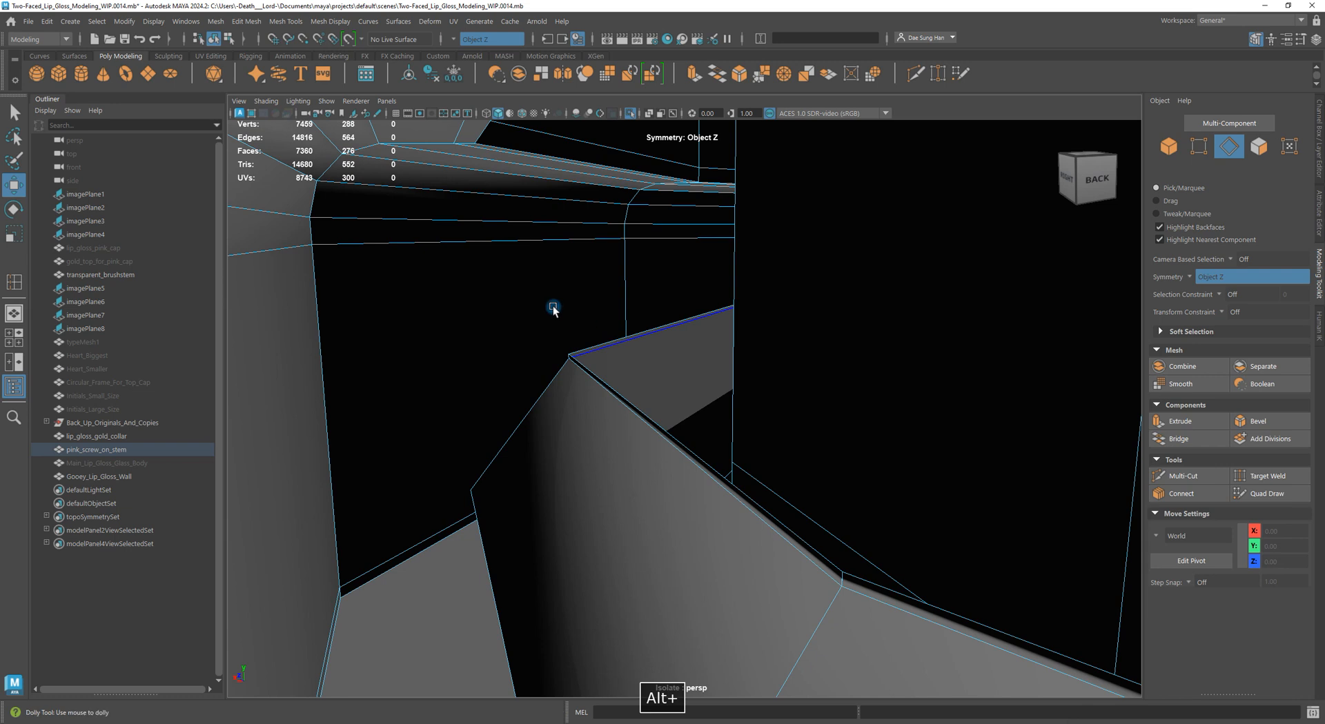
right_click_drag(552, 304, 610, 329, "alt")
double_click(603, 302)
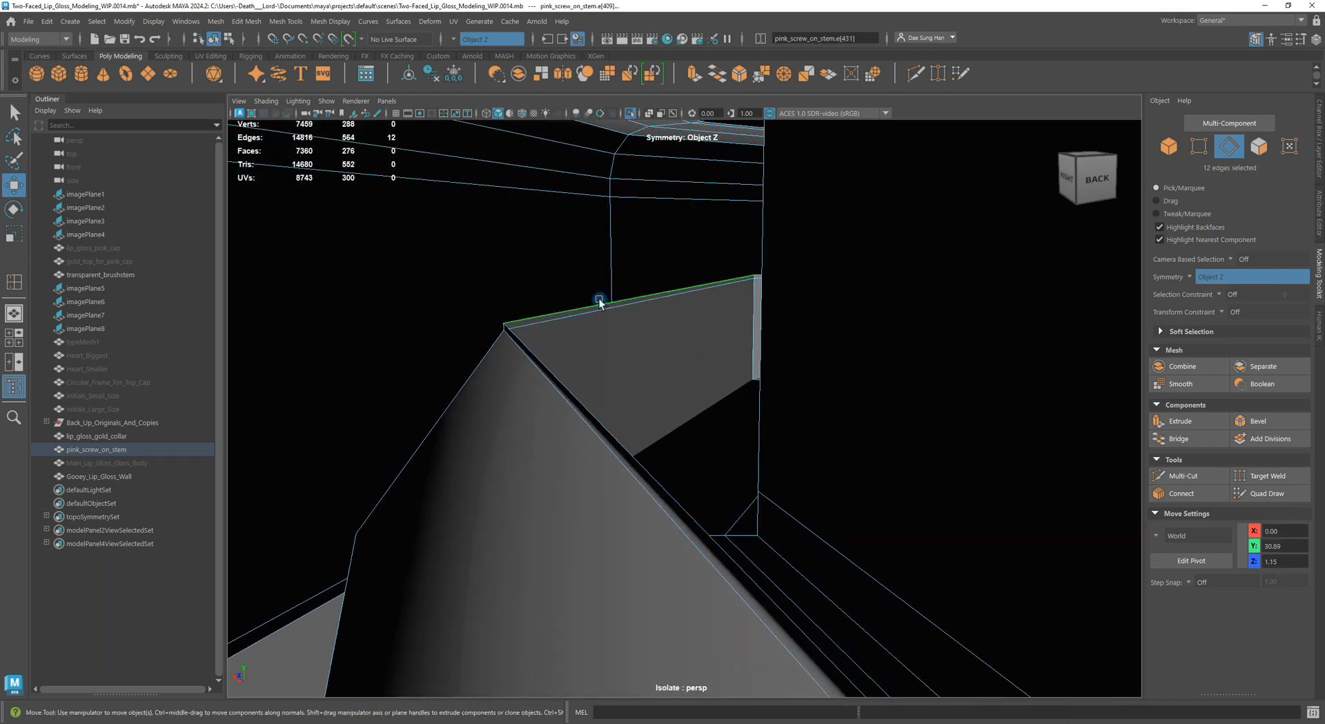
key("Delete")
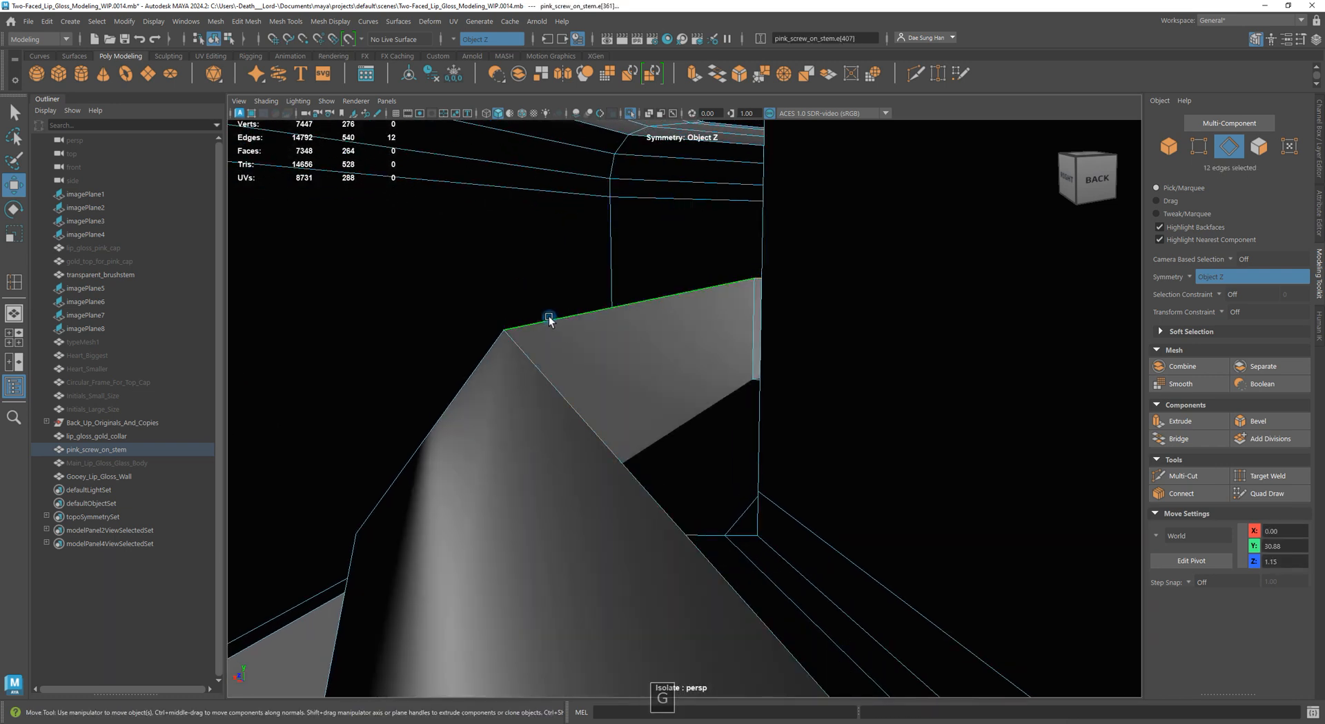
key("Delete")
Delete the two remaining supporting edge loops beside the open border of the stem's inner lip
left_click_drag(798, 572, 622, 453, "alt")
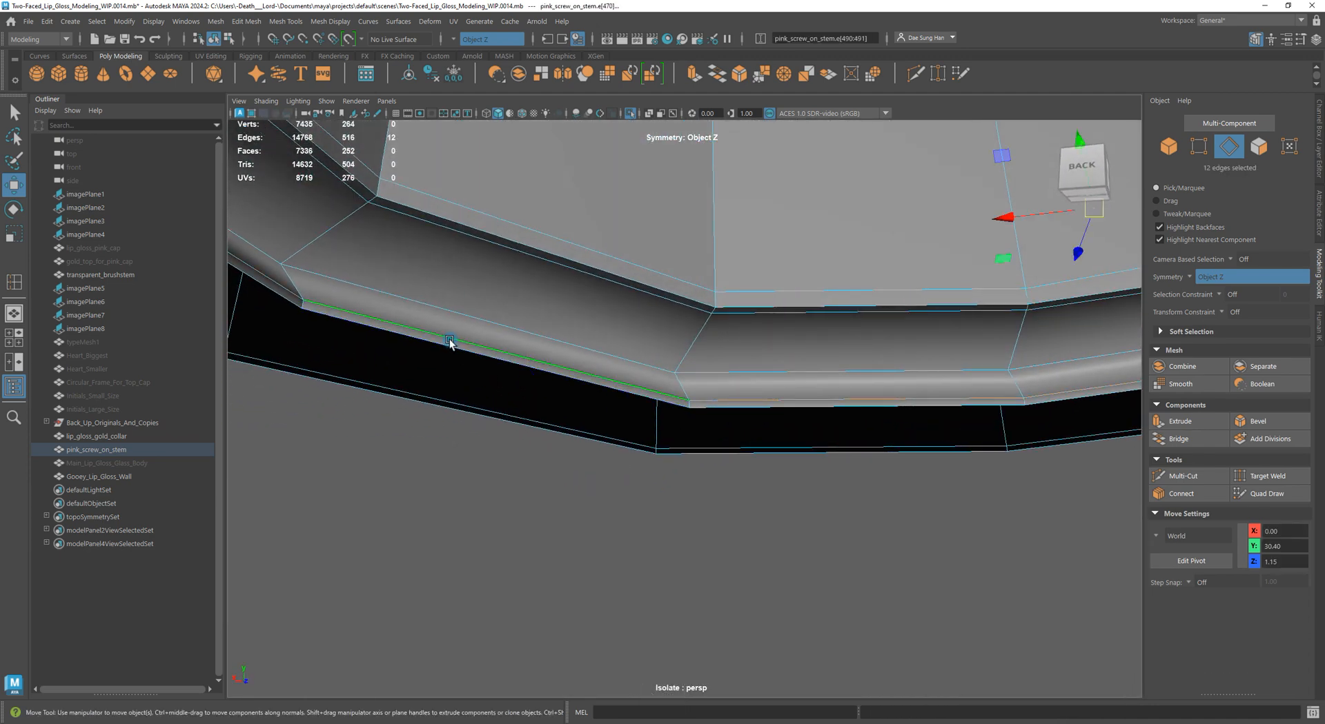
key("Delete")
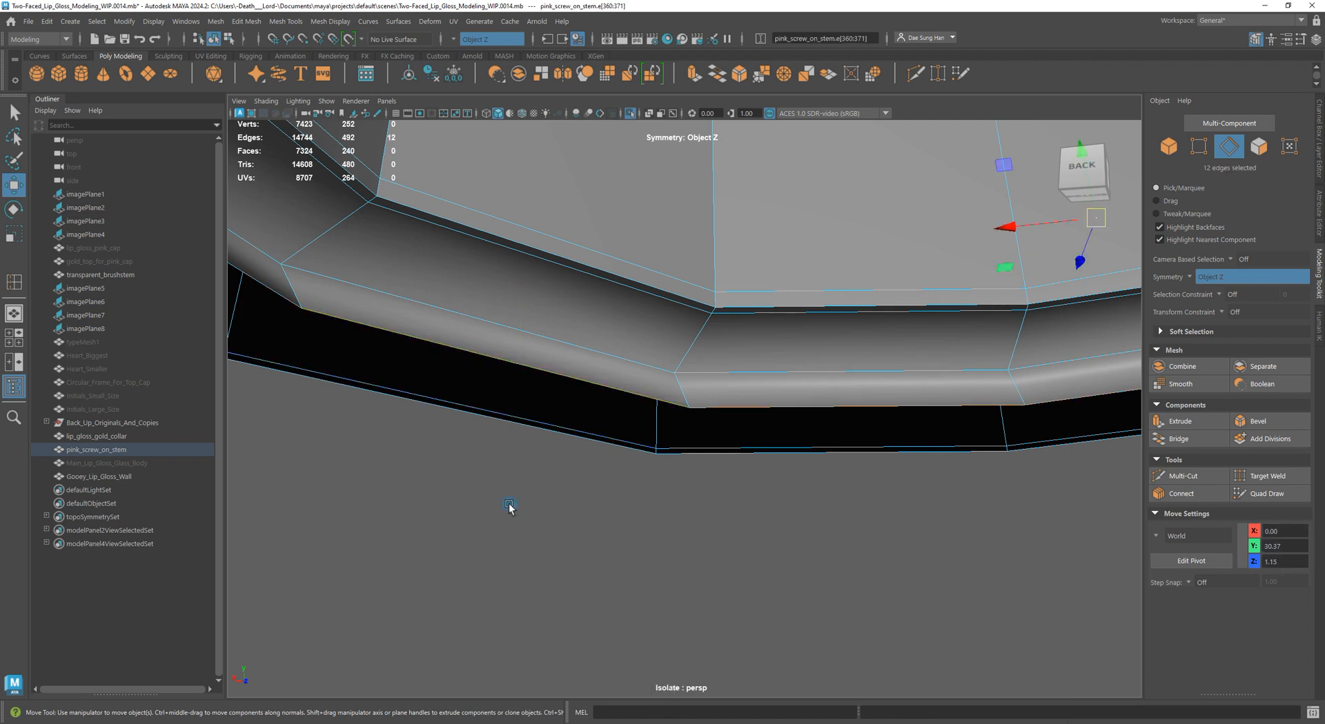
left_click_drag(570, 479, 872, 492, "alt")
double_click(718, 336)
key("Delete")
Raise the open border edge loop of the inner lip to about Y 30.61
left_click_drag(786, 417, 901, 469, "alt")
middle_click_drag(901, 452, 750, 443, "alt")
left_click_drag(750, 445, 700, 443, "alt")
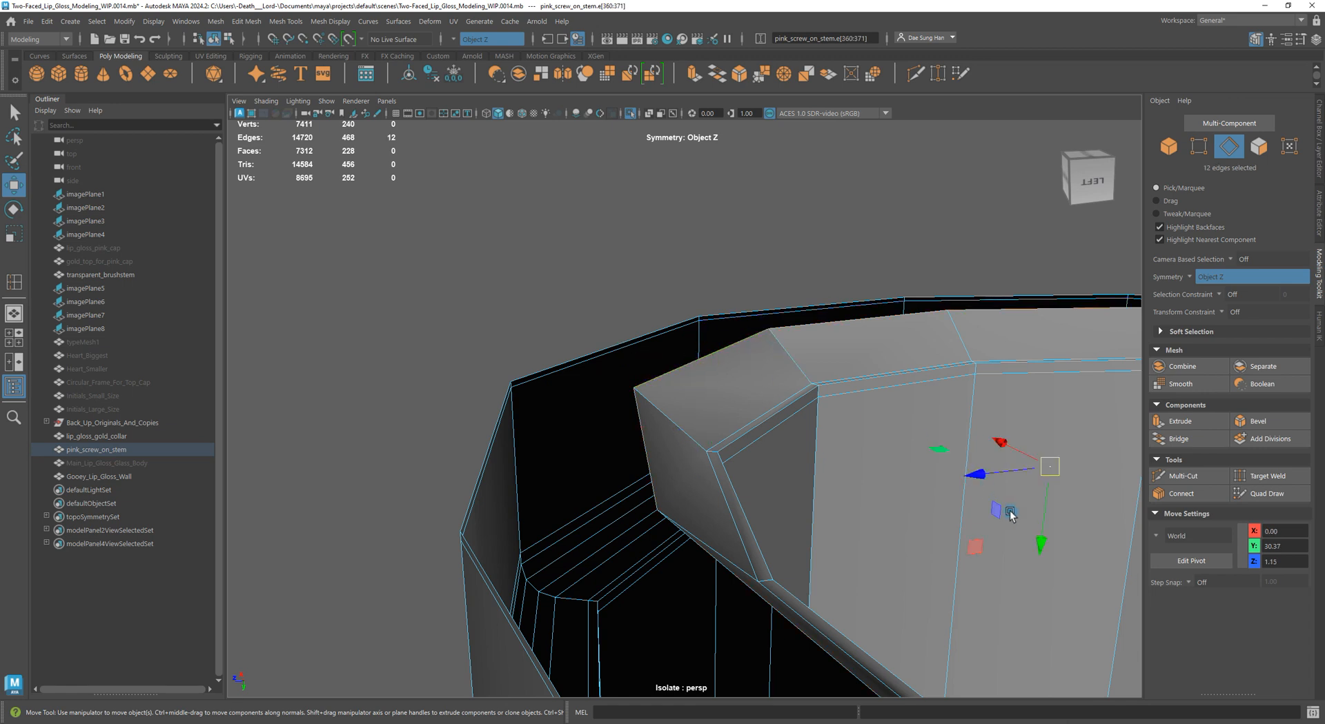
left_click_drag(1041, 562, 804, 463)
Isolate the pink screw-on stem in the side view and switch it to vertex selection
key("space")
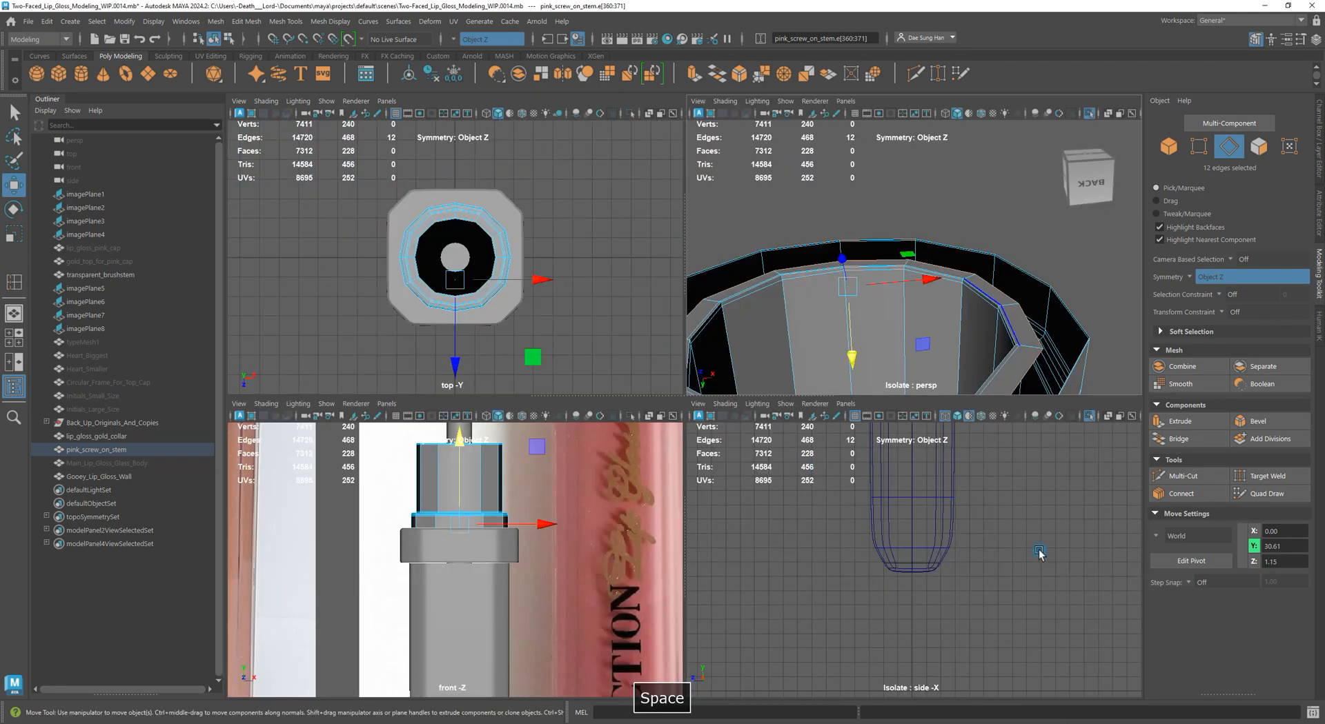
key("space")
key("f")
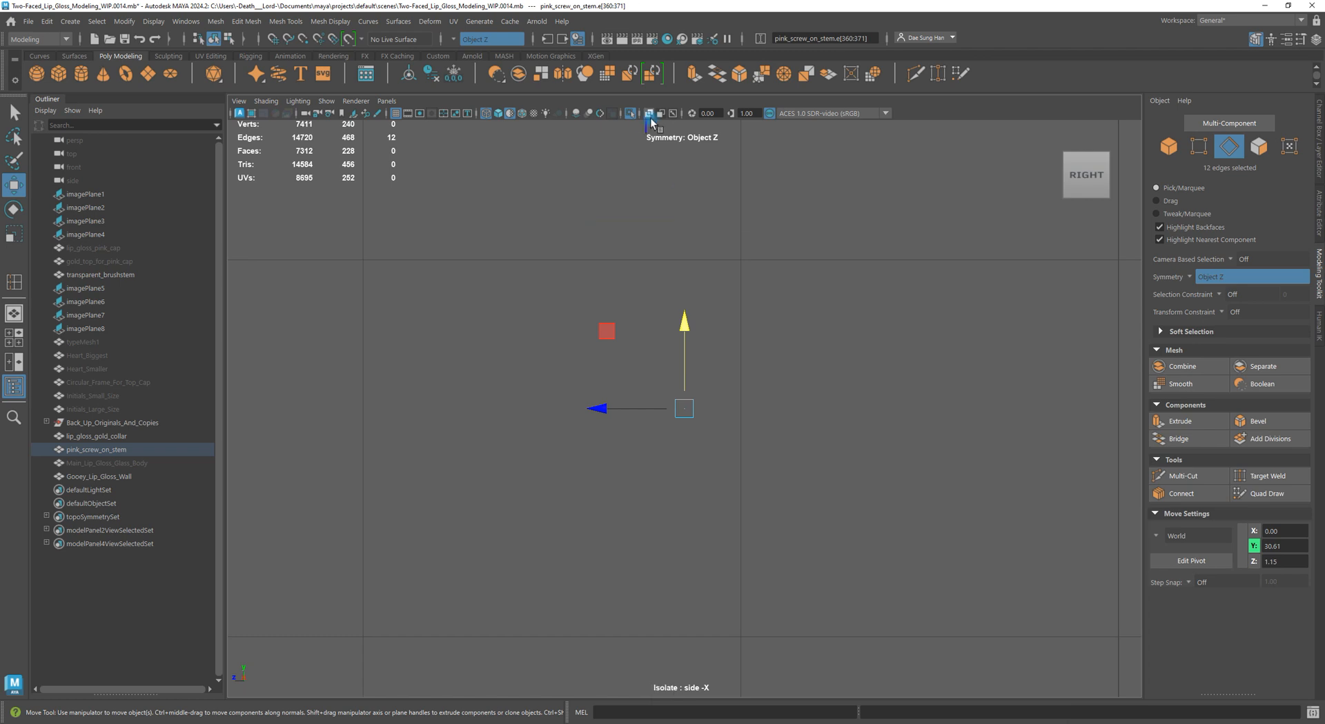
left_click(632, 114)
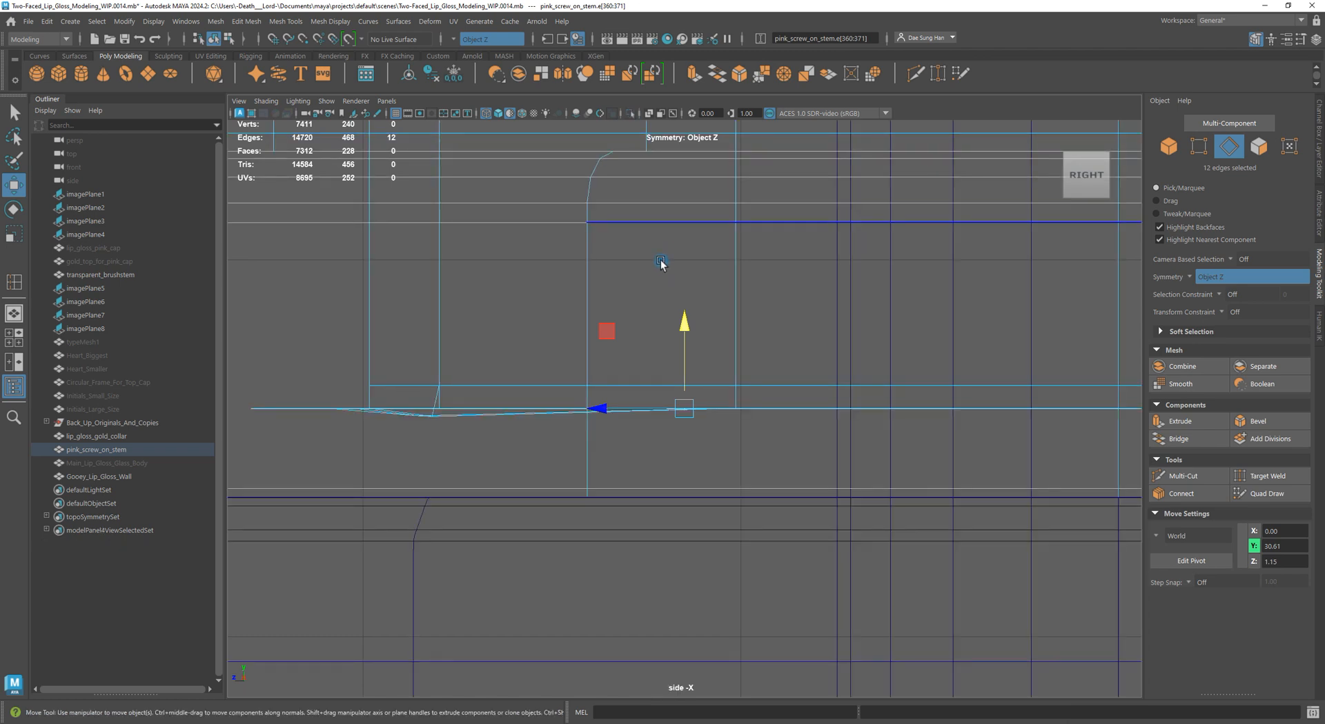
key("5")
right_click_drag(976, 207, 1013, 173)
right_click_drag(975, 207, 776, 265, "alt")
left_click(893, 322)
left_click(689, 277)
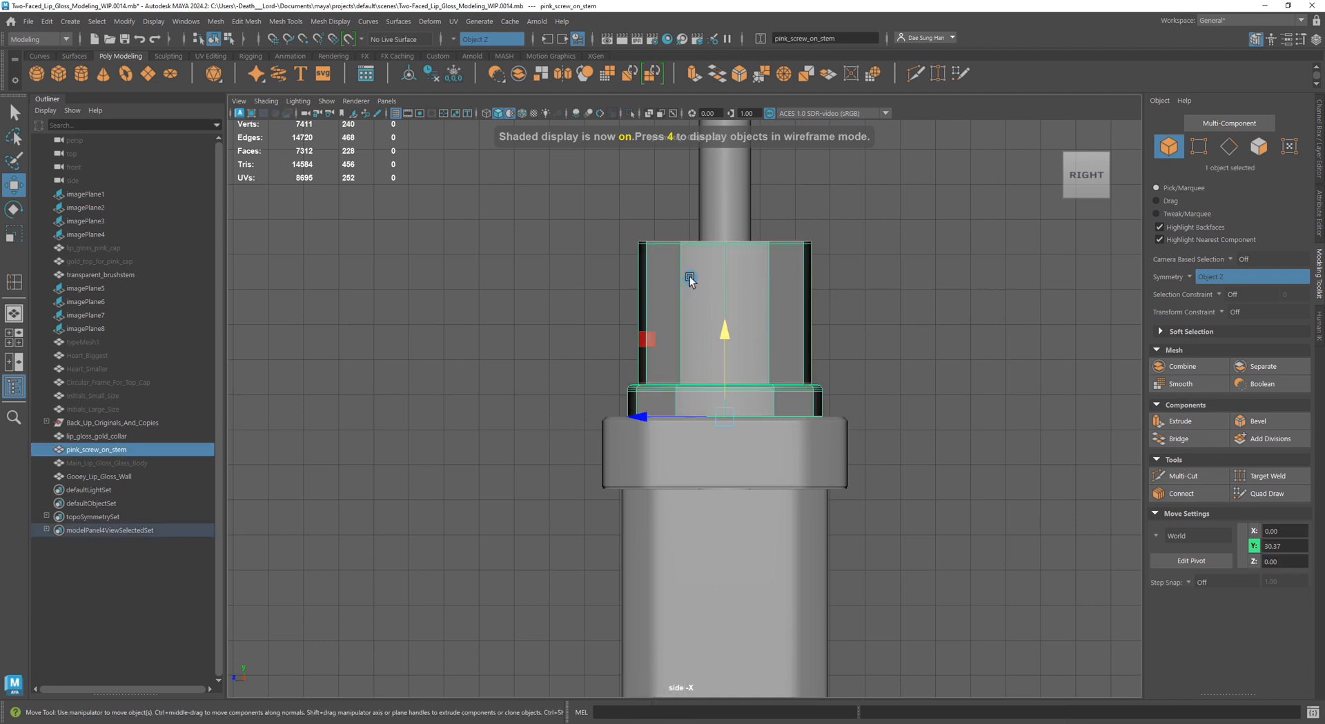
left_click(629, 113)
right_click_drag(667, 319, 911, 453, "alt")
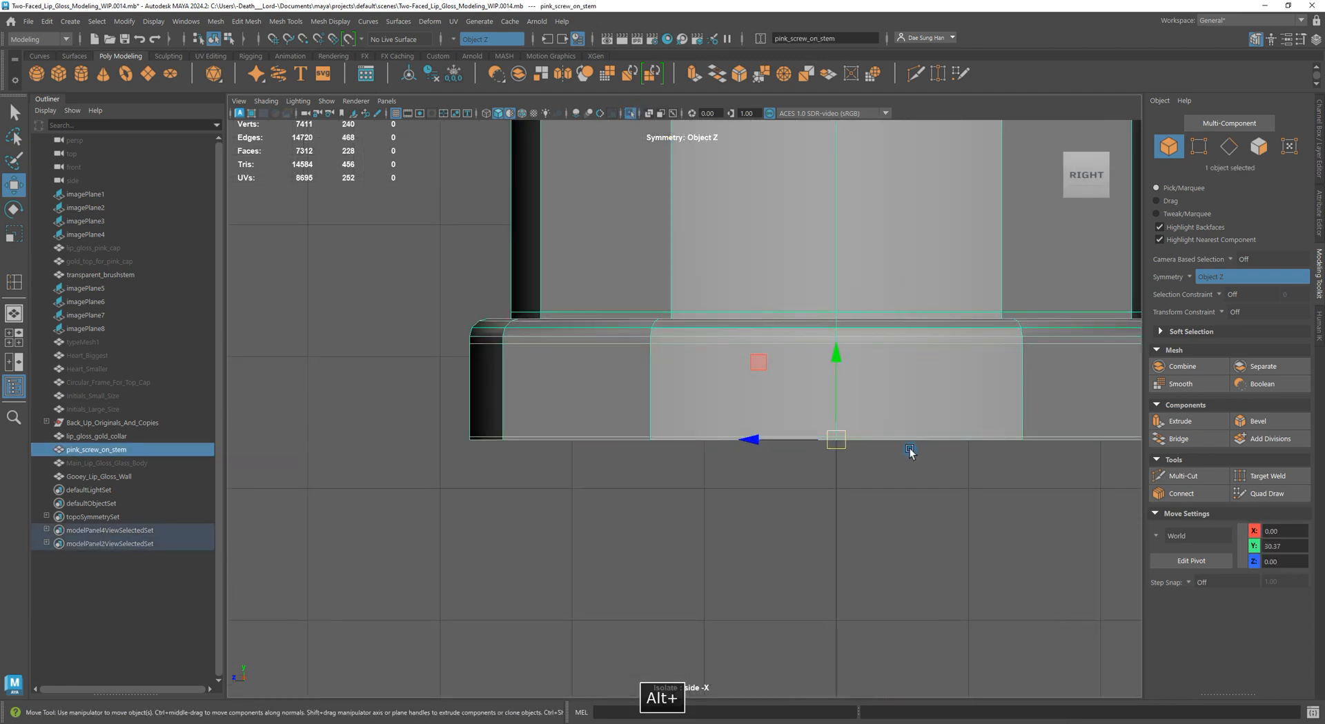
key("space")
right_click_drag(778, 323, 542, 321)
key("space")
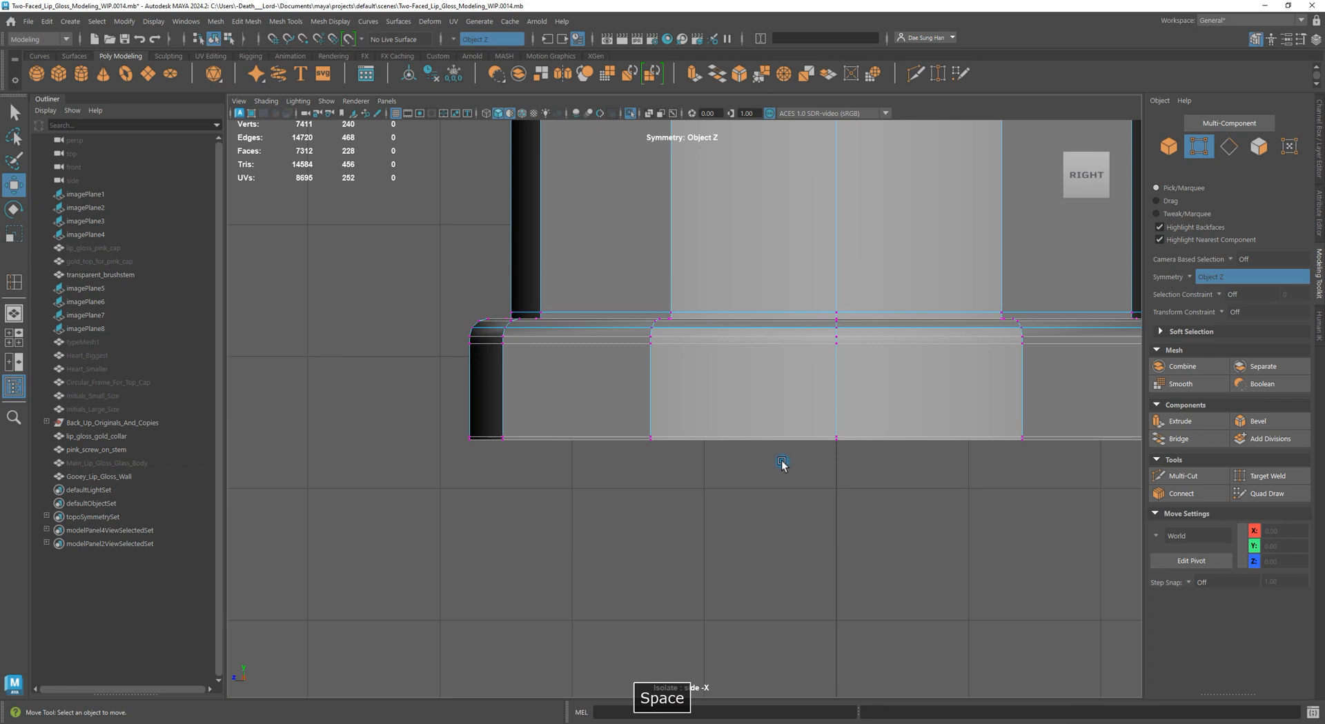
Select the uneven vertices of the inner lip in wireframe and flatten them vertically to a single level
key("4")
middle_click_drag(746, 465, 559, 437, "alt")
right_click_drag(373, 398, 412, 412, "alt")
middle_click_drag(643, 365, 629, 379, "alt")
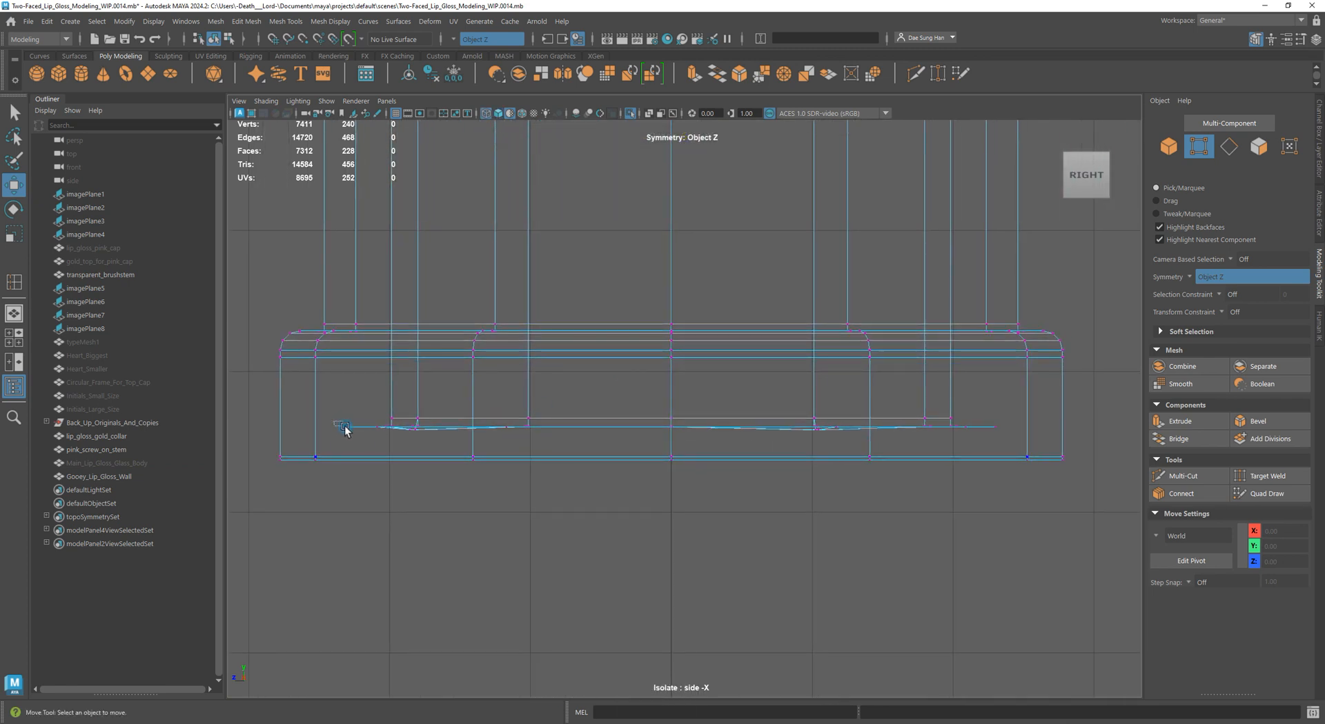
right_click_drag(794, 423, 1024, 496, "alt")
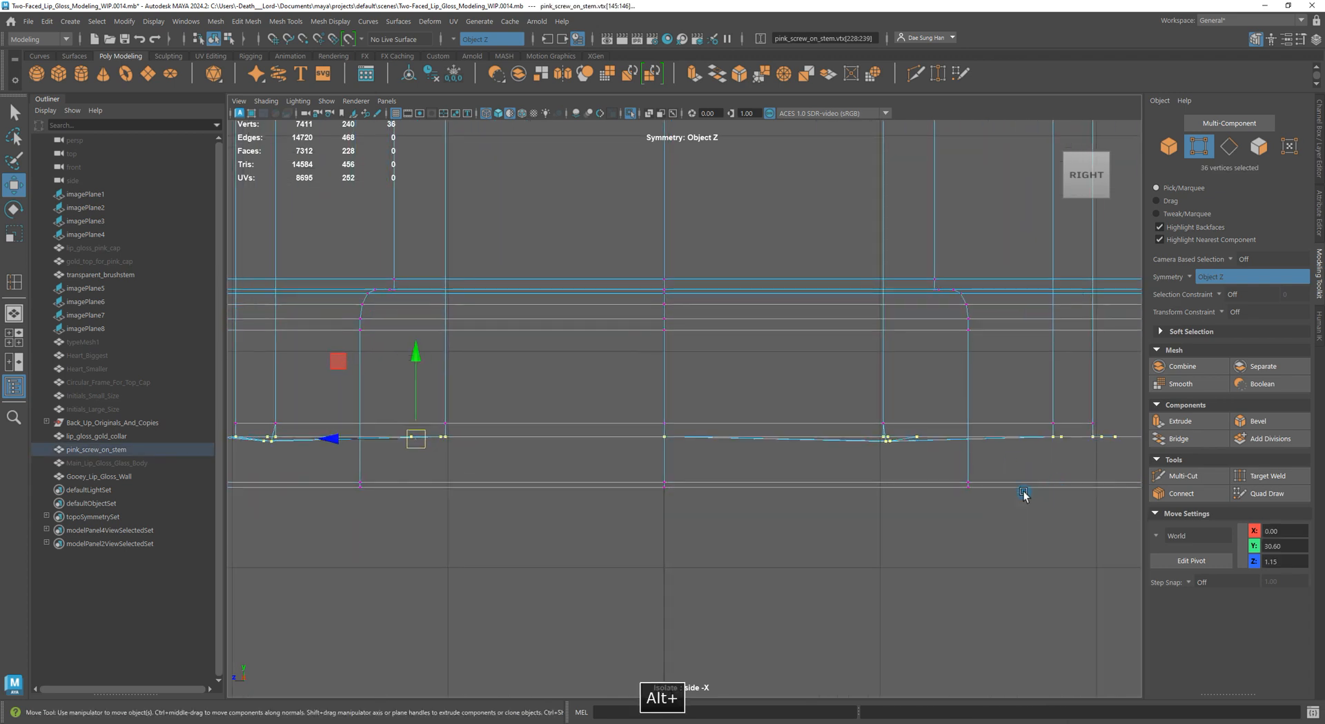
middle_click_drag(742, 409, 593, 396, "alt")
right_click_drag(593, 396, 787, 434, "alt")
middle_click_drag(665, 438, 1149, 456, "alt")
middle_click_drag(432, 461, 483, 452, "alt")
right_click_drag(959, 463, 538, 435, "alt")
middle_click_drag(766, 442, 670, 446, "alt")
right_click_drag(669, 446, 924, 509, "alt")
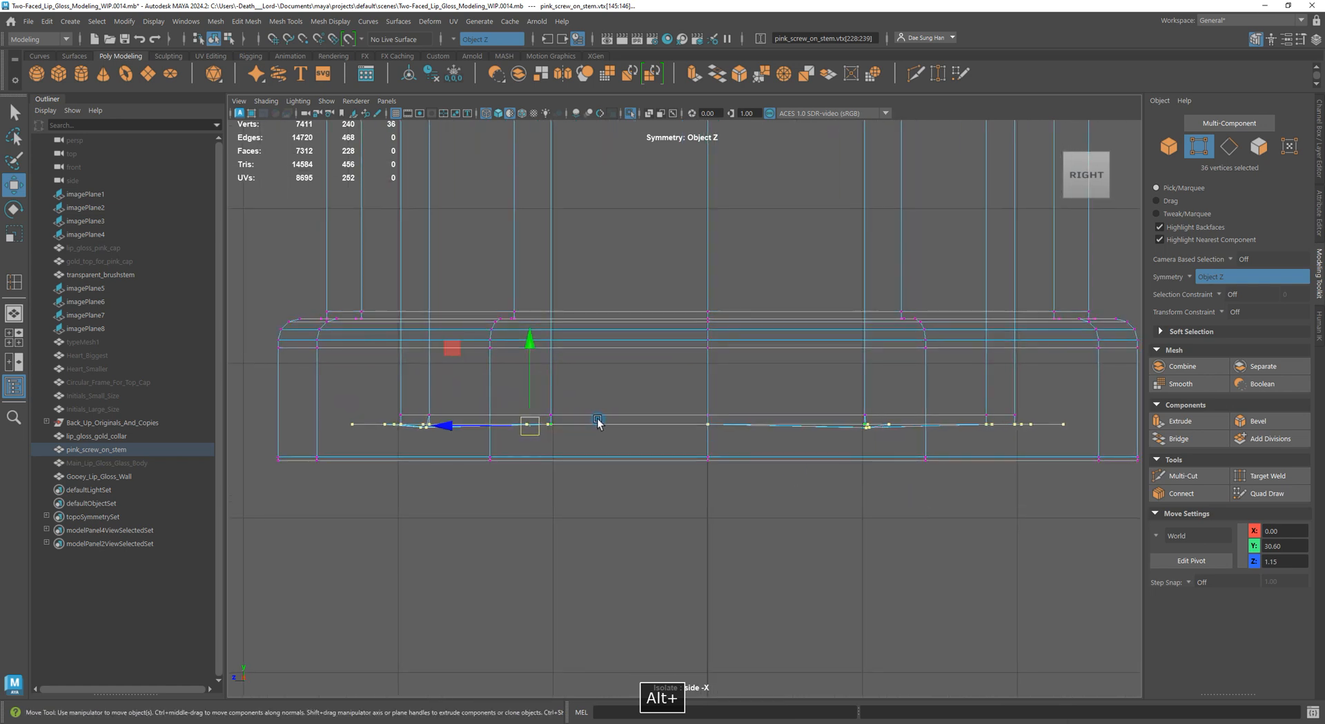
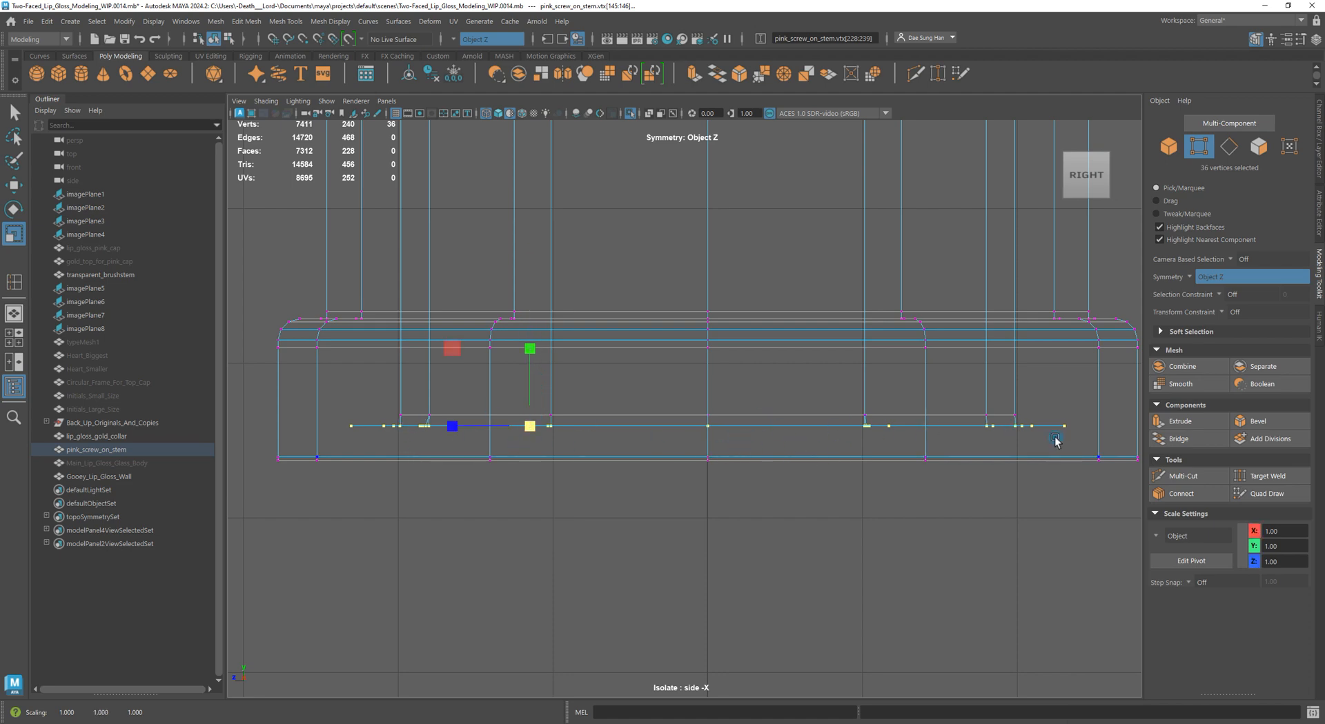
Move the flattened inner lip vertices down to Y 30.37, level with the outer collar's bottom edge
key("space")
key("space")
left_click_drag(792, 402, 812, 401, "alt")
key("w")
left_click_drag(725, 447, 607, 477, "alt")
middle_click_drag(607, 476, 735, 458, "alt")
left_click_drag(734, 458, 730, 432)
key("space")
key("space")
middle_click_drag(554, 446, 720, 426, "alt")
right_click_drag(720, 426, 883, 487, "alt")
middle_click_drag(627, 421, 780, 384, "alt")
right_click_drag(815, 396, 890, 424, "alt")
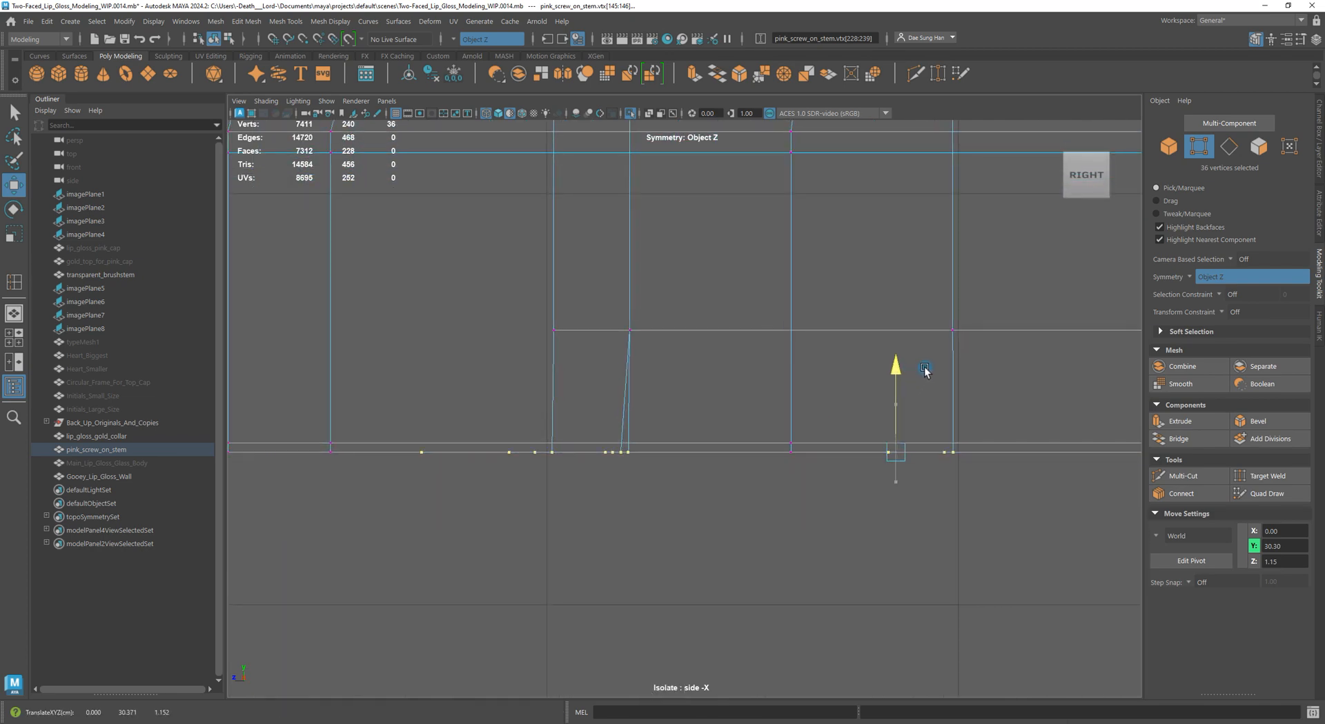
key("space")
key("space")
left_click_drag(731, 383, 782, 409, "alt")
Inspect the slanted edges and bottom vertices of the stem's inner lip in the side and perspective views
key("space")
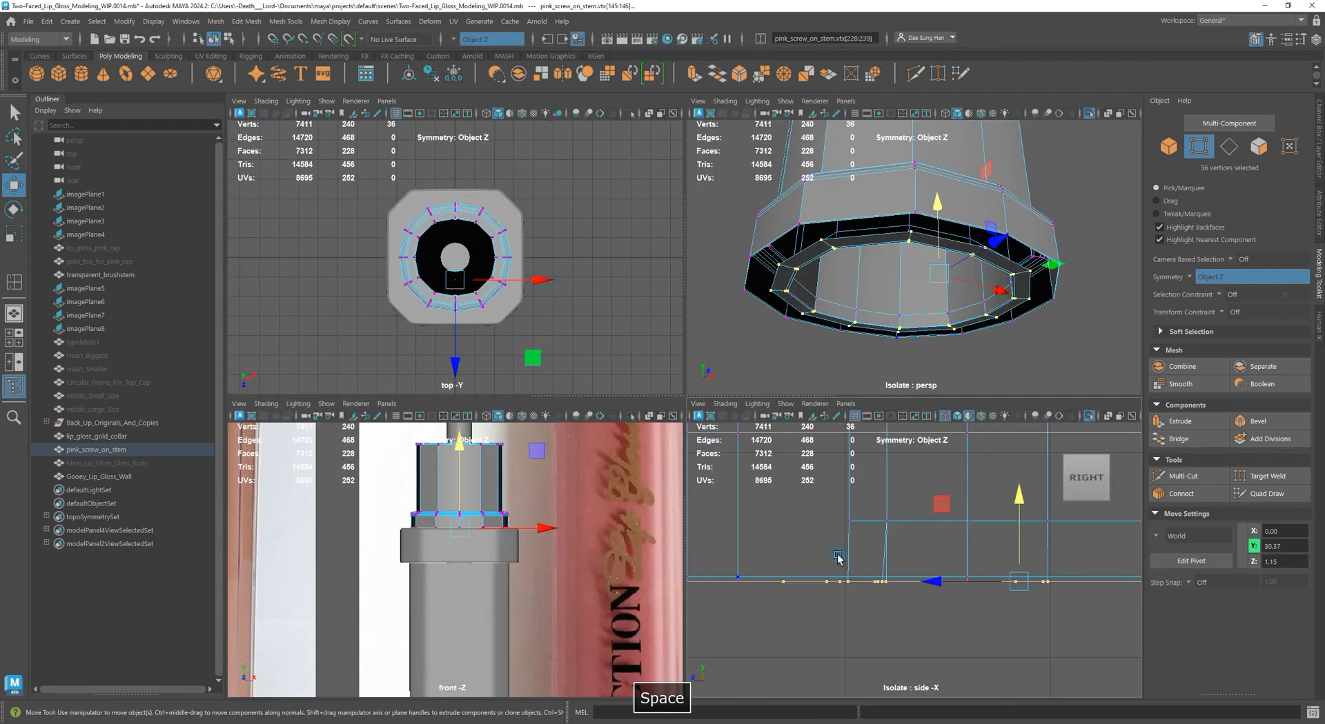
key("space")
right_click_drag(583, 320, 641, 460, "alt")
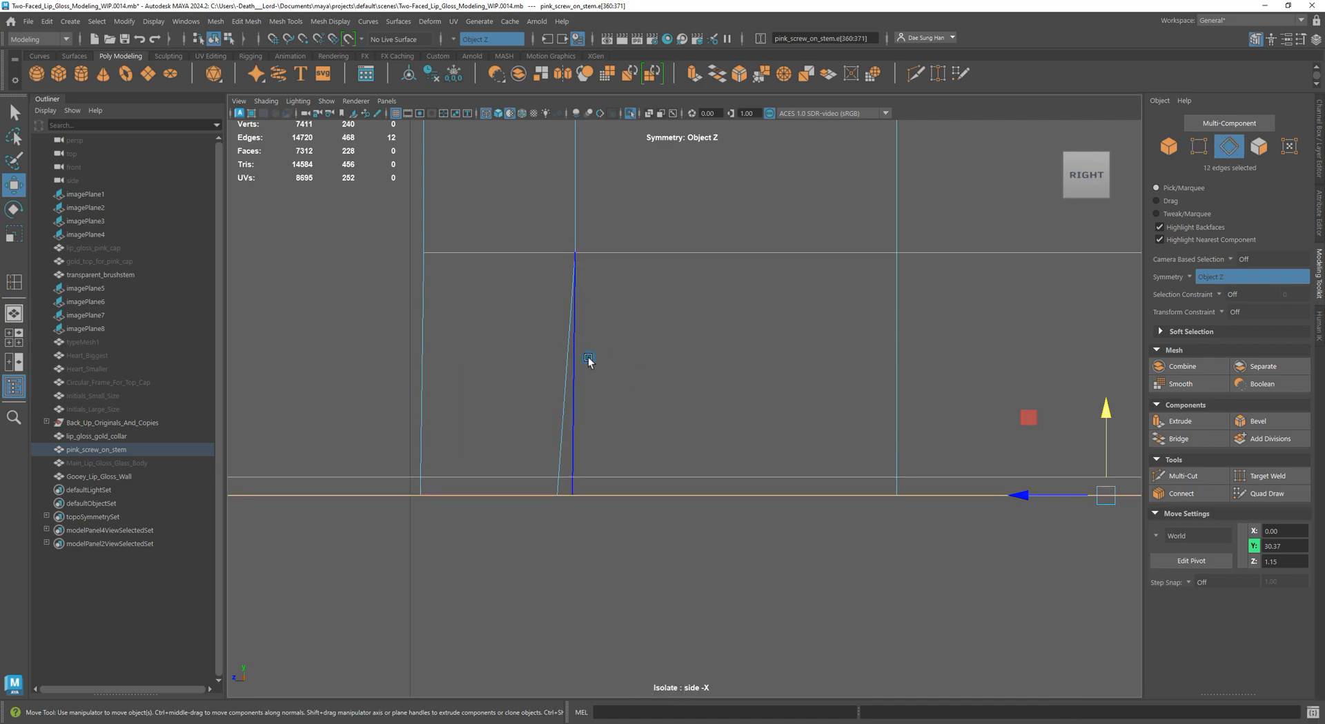
key("space")
key("space")
left_click_drag(837, 267, 579, 427, "alt")
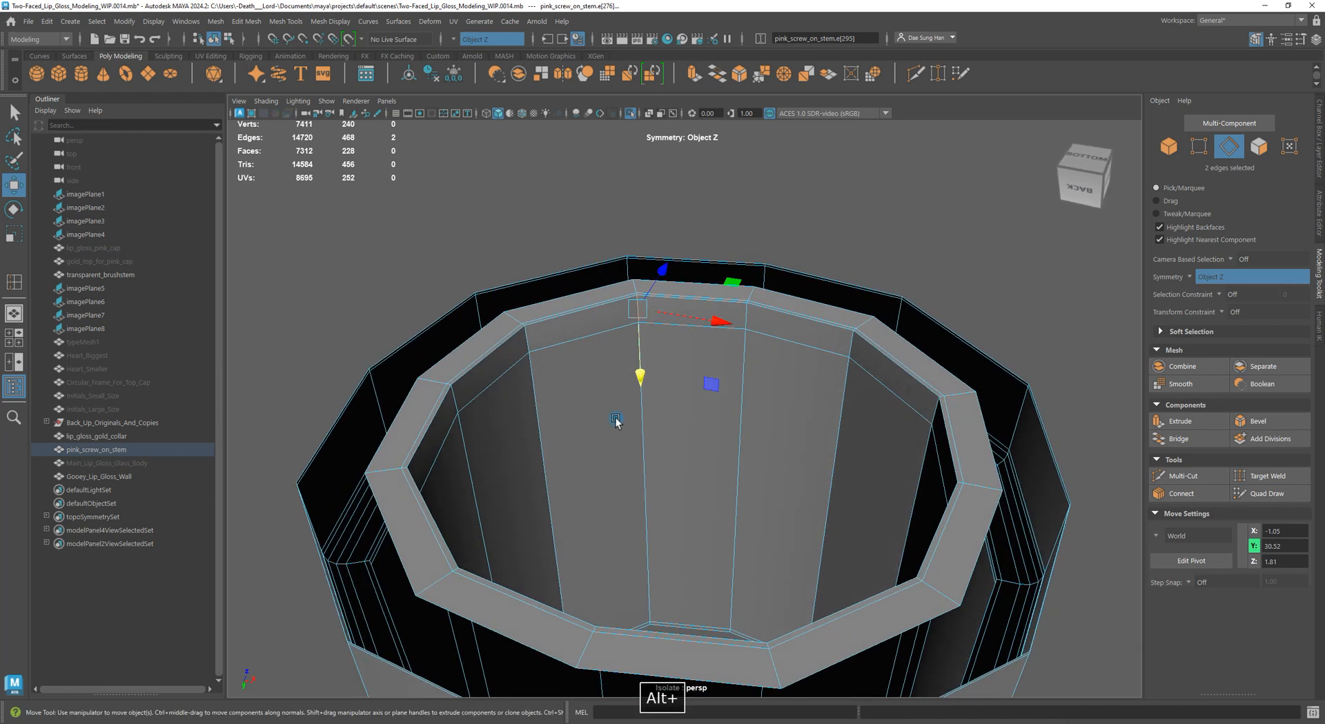
left_click_drag(642, 442, 713, 437, "alt")
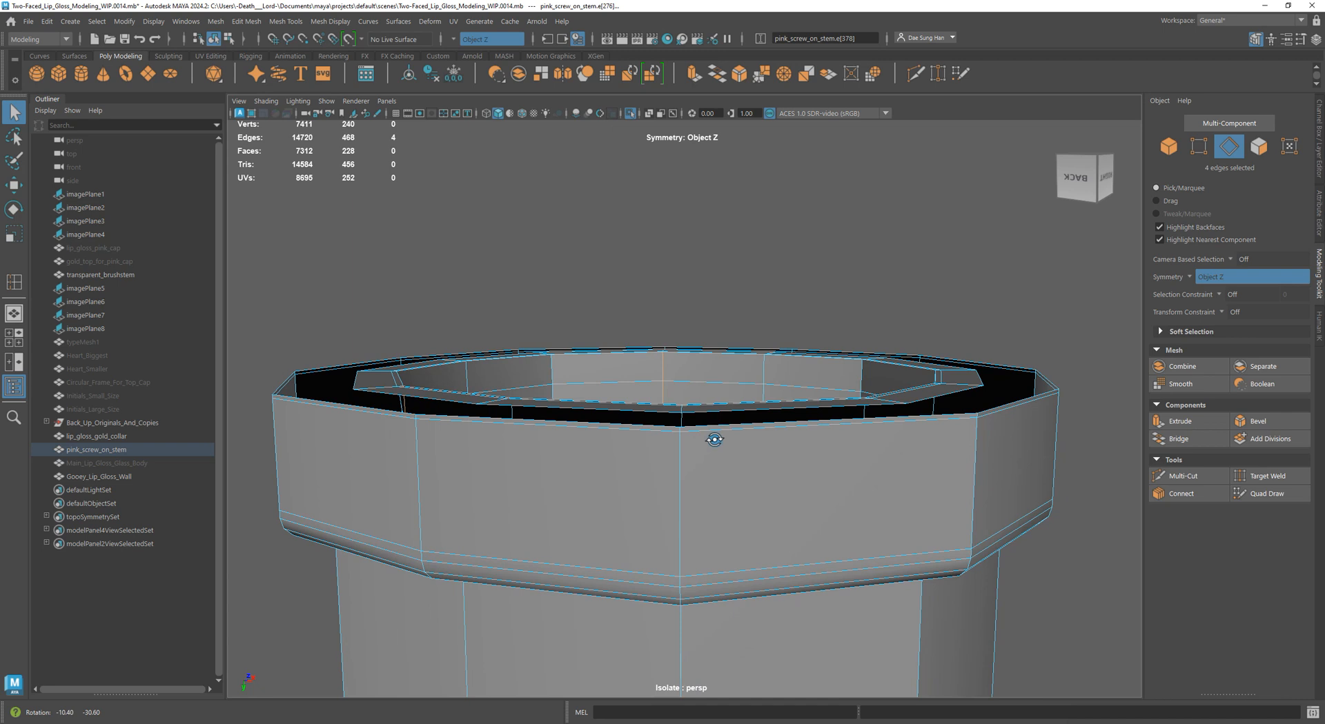
key("space")
key("space")
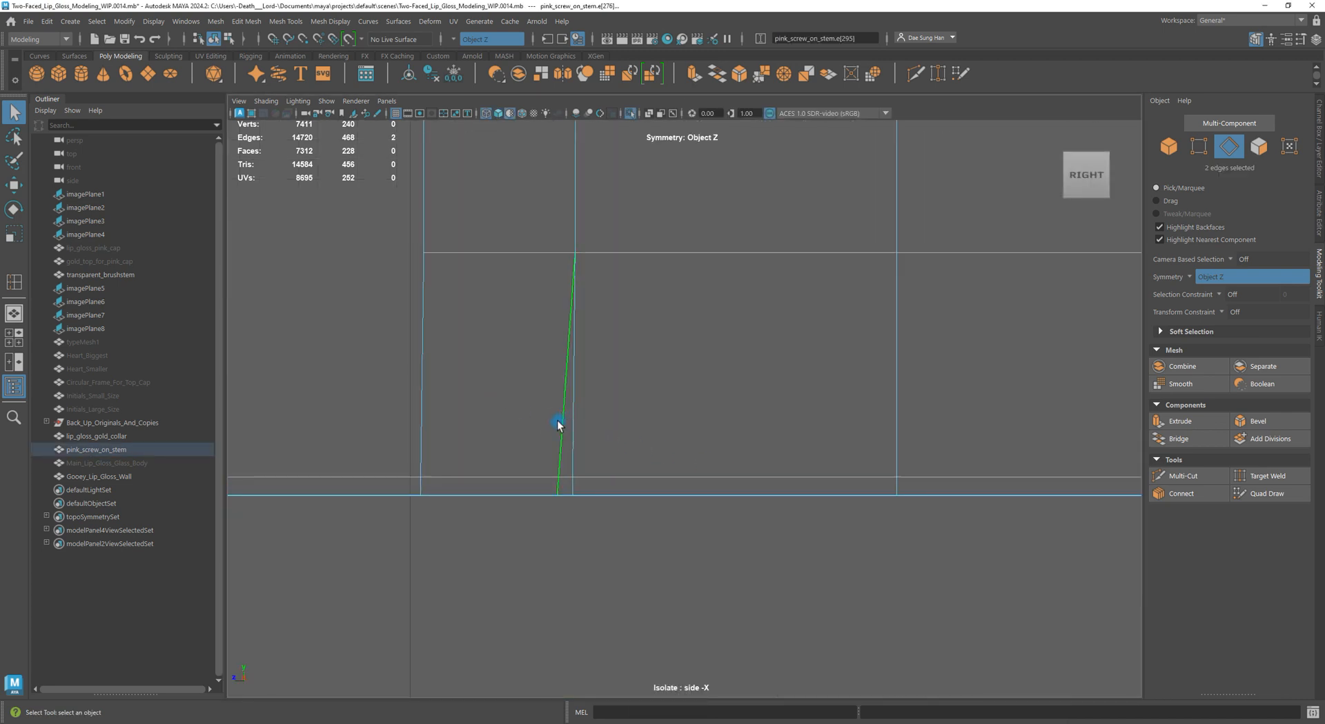
key("w")
key("F9")
left_click(558, 495)
key("space")
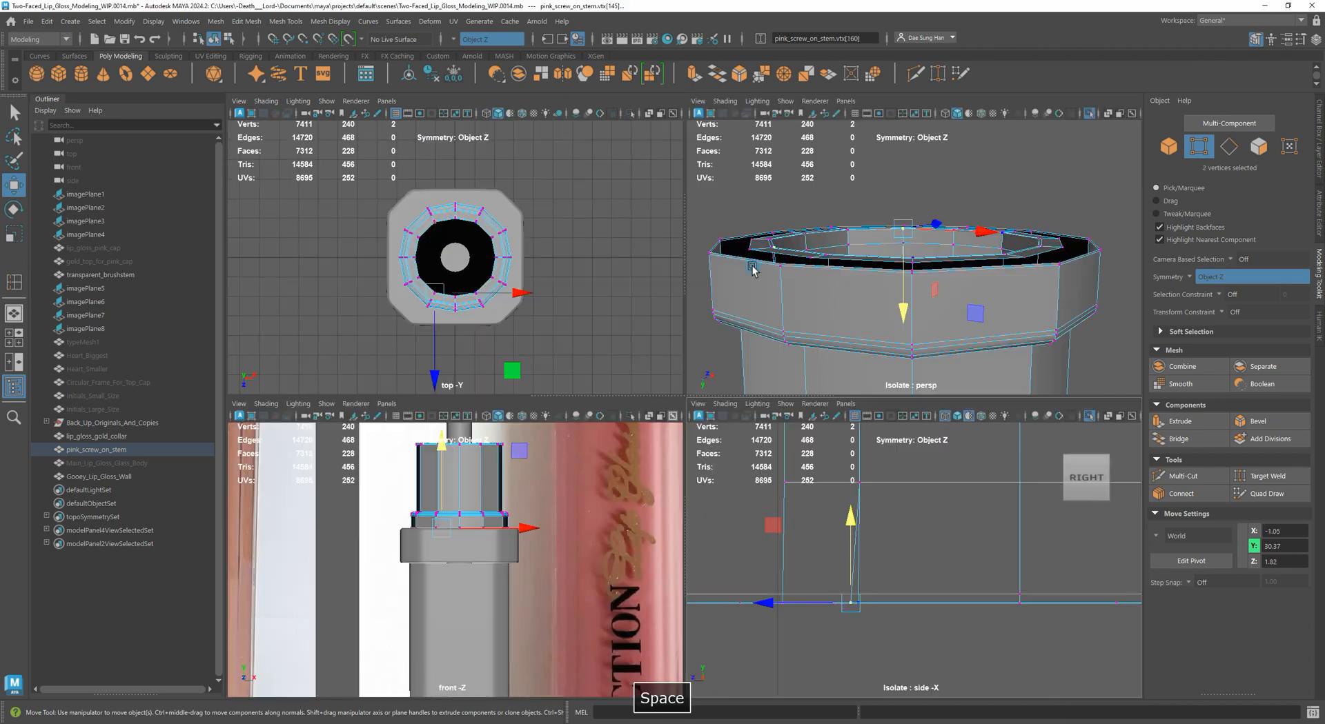
key("space")
Examine the stem's inner lip up close in perspective with smooth preview turned on
left_click_drag(748, 275, 763, 334, "alt")
right_click_drag(763, 334, 690, 407, "alt")
left_click_drag(690, 407, 703, 273, "alt")
left_click(799, 299)
middle_click_drag(789, 483, 752, 319, "alt")
left_click_drag(754, 319, 857, 311, "alt")
mouse_move(857, 311)
right_mouse_down("alt")
mouse_move(740, 358)
mouse_move(906, 268)
mouse_move(724, 311)
right_mouse_up("alt")
left_click_drag(724, 311, 652, 398, "alt")
right_click_drag(663, 380, 818, 280)
left_click_drag(817, 282, 834, 527, "alt")
right_click_drag(787, 311, 631, 307, "alt")
key("3")
left_click(870, 339)
left_click_drag(862, 273, 798, 322, "alt")
middle_click_drag(798, 322, 740, 477, "alt")
mouse_move(740, 476)
left_mouse_down("alt")
mouse_move(730, 516)
mouse_move(732, 498)
left_mouse_up("alt")
left_click(731, 506)
Select the edge loop on the inner lip's inside rim and examine the rim with and without smooth preview
key("1")
left_click_drag(627, 436, 645, 293, "alt")
right_click_drag(645, 293, 704, 416, "alt")
left_click_drag(704, 417, 515, 490, "alt")
middle_click_drag(515, 491, 724, 200, "alt")
right_click_drag(724, 200, 749, 274, "alt")
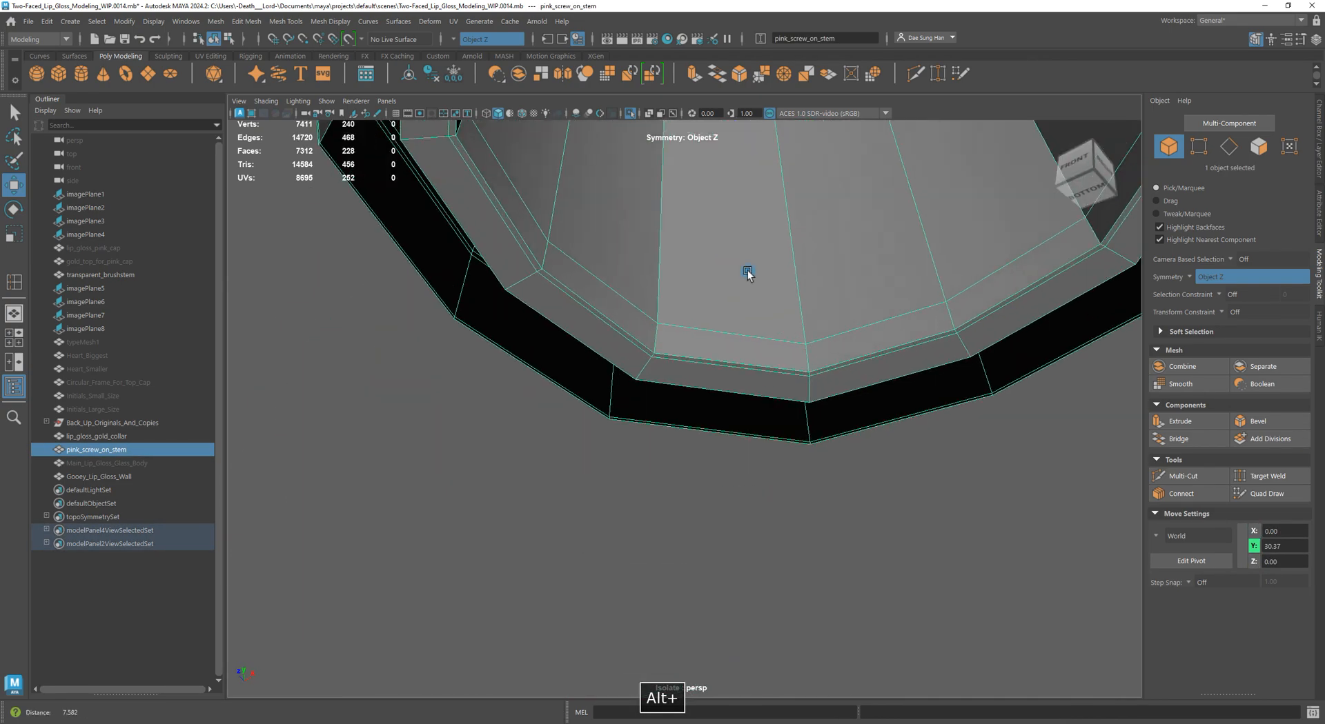
left_click_drag(749, 275, 681, 319, "alt")
right_click_drag(680, 319, 679, 296)
double_click(693, 316)
left_click_drag(693, 316, 613, 317, "alt")
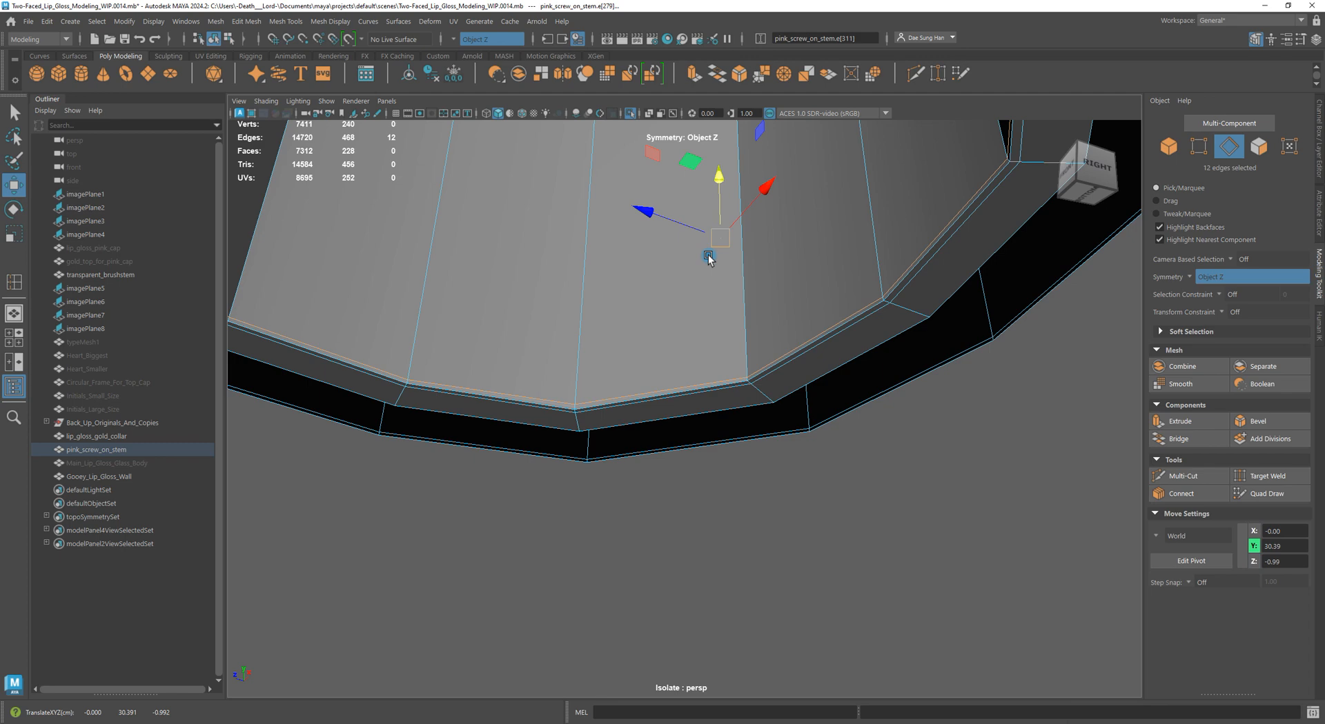
key("3")
right_click_drag(674, 358, 721, 327)
left_click(851, 416)
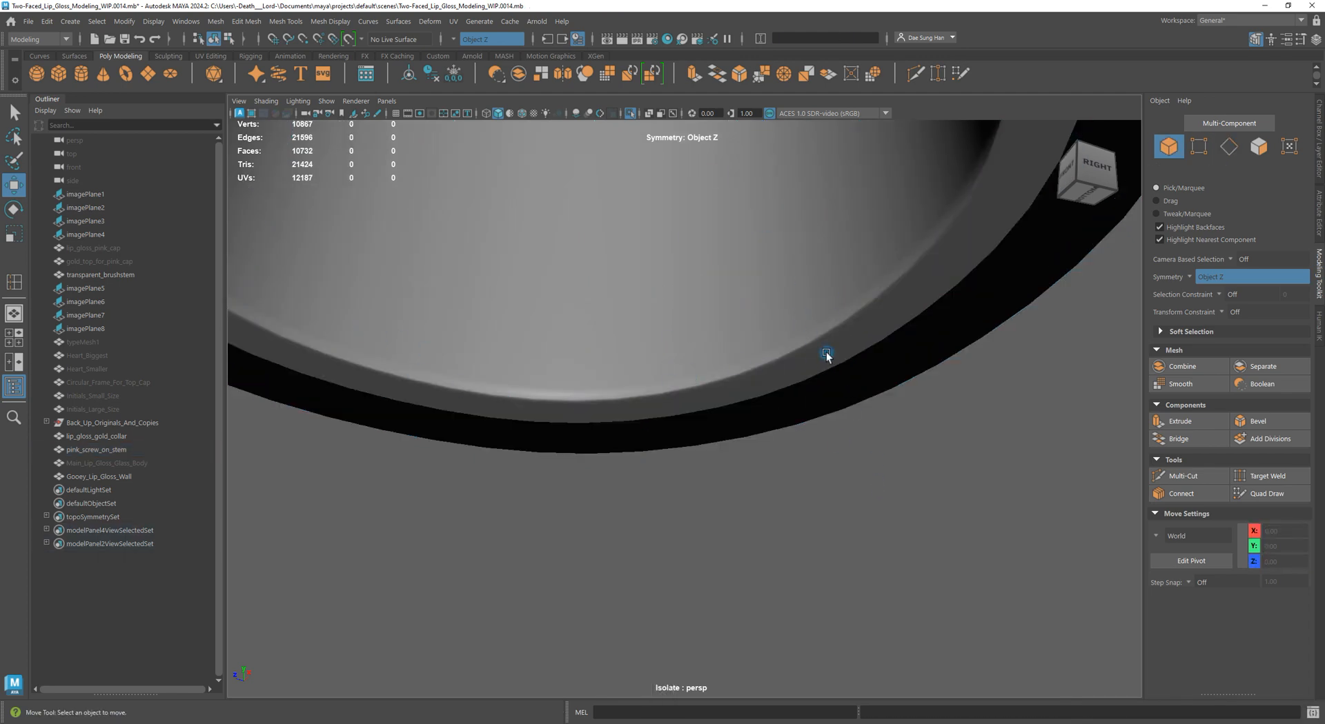
Compare the smoothed and unsmoothed stem around the inner lip and the outer collar
right_click_drag(829, 353, 783, 325, "alt")
left_click(847, 310)
key("1")
left_click_drag(845, 305, 878, 310, "alt")
middle_click_drag(514, 150, 511, 250, "alt")
left_click_drag(461, 310, 860, 237, "alt")
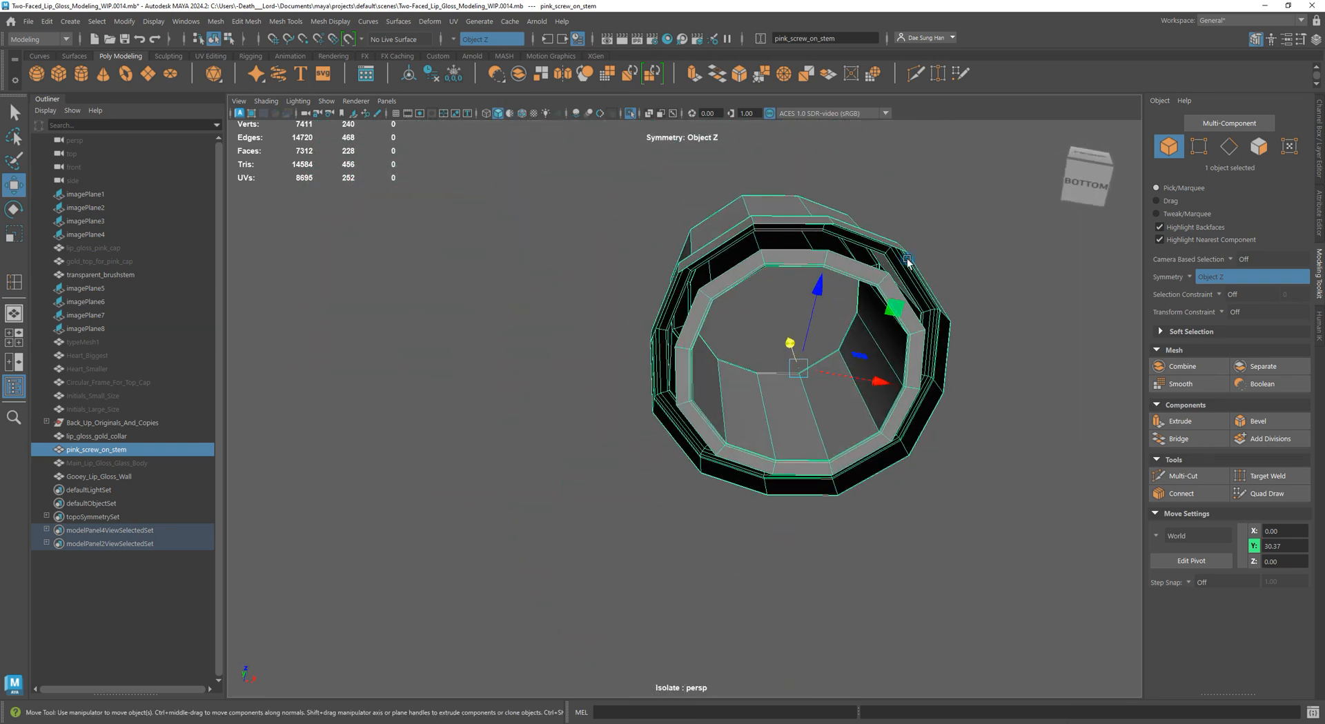
left_click(988, 459)
left_click_drag(955, 215, 760, 248, "alt")
key("3")
left_click(860, 224)
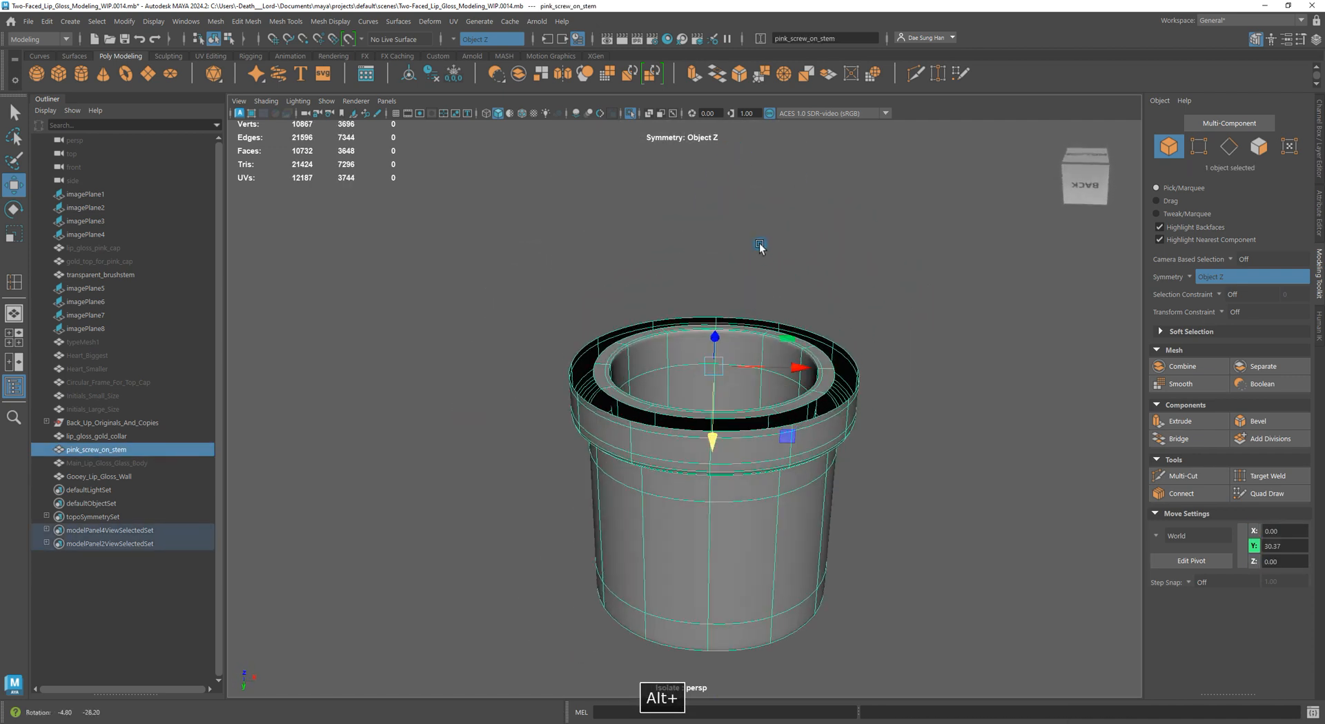
right_click_drag(760, 248, 960, 304, "alt")
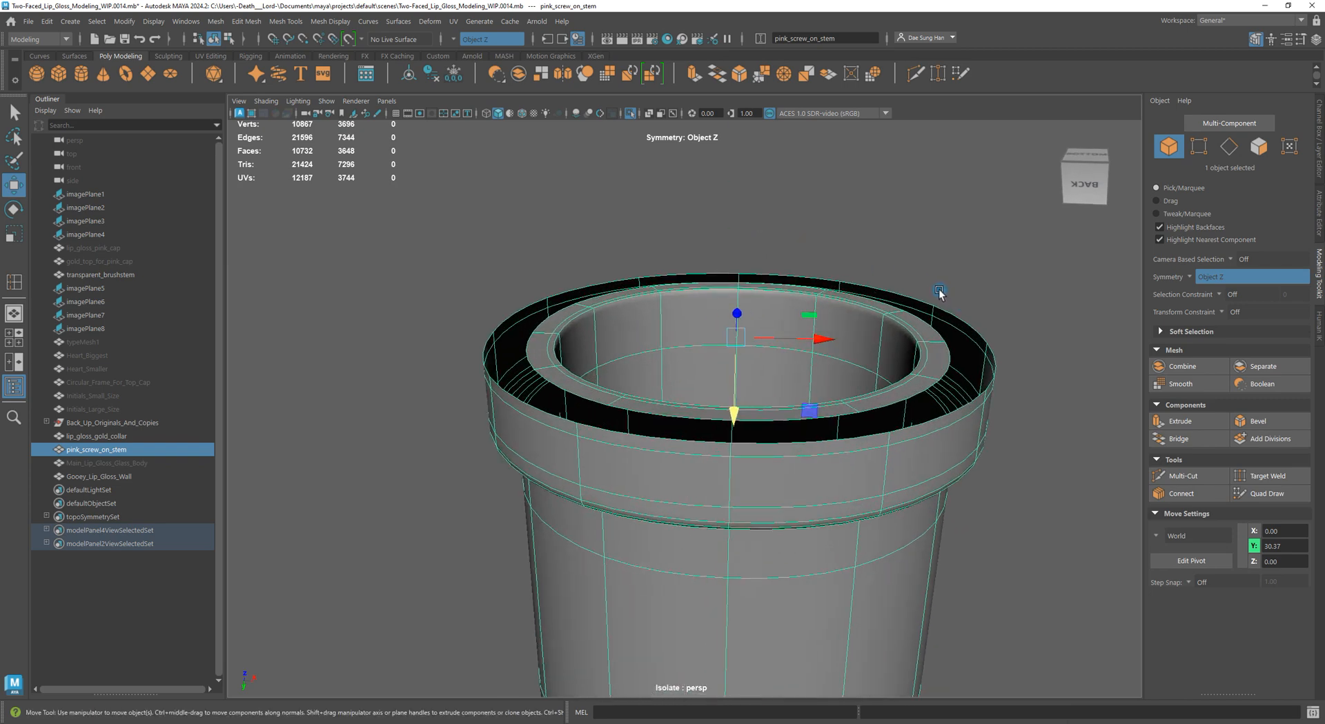
key("1")
left_click_drag(938, 288, 883, 302, "alt")
middle_click_drag(884, 302, 769, 264, "alt")
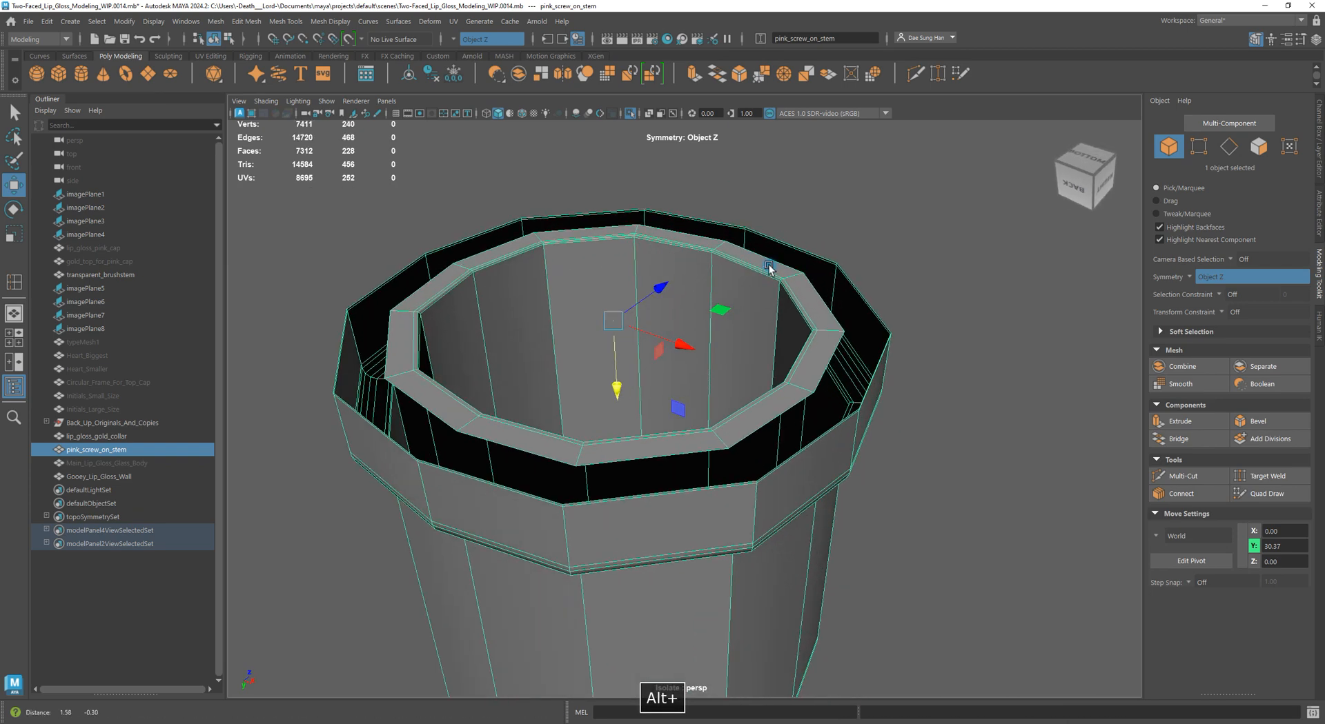
Select the outer edge loop of the stem's inner lip and turn symmetry off
left_click_drag(771, 263, 639, 296, "alt")
right_click_drag(640, 296, 647, 261)
double_click(671, 278)
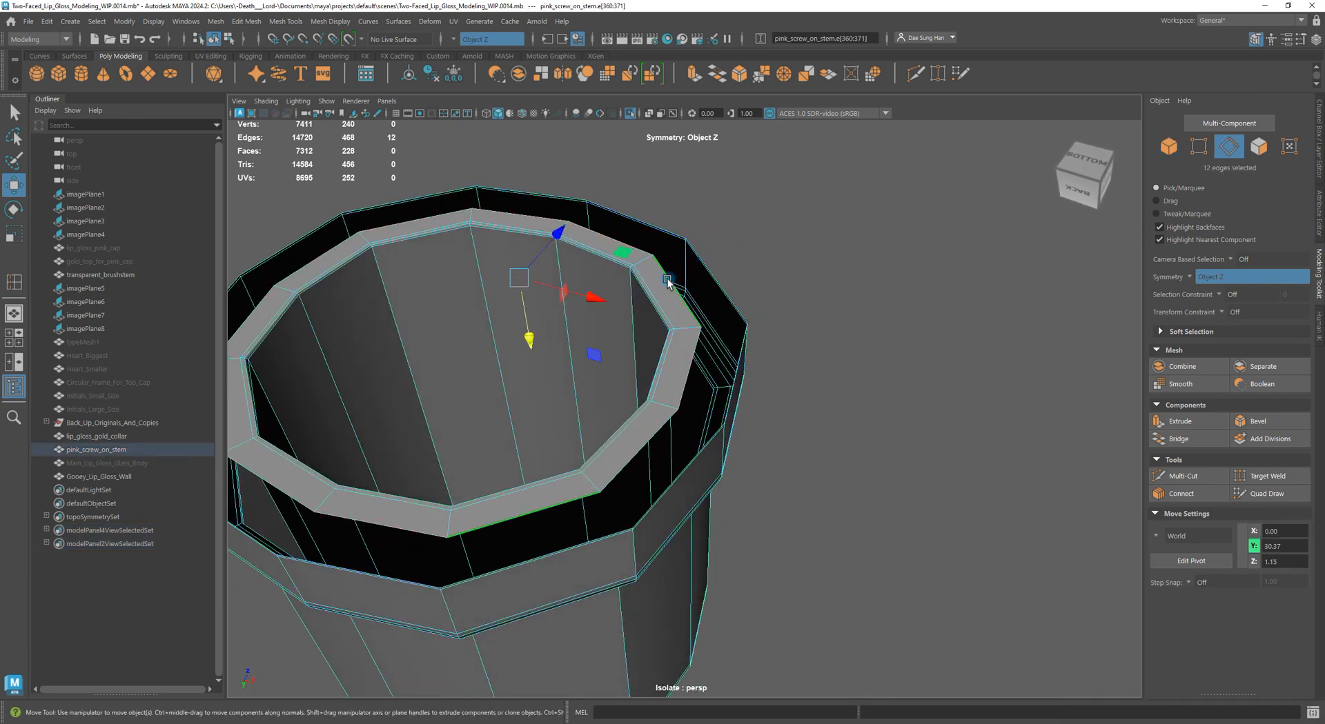
left_click_drag(671, 283, 648, 325, "alt")
key("r")
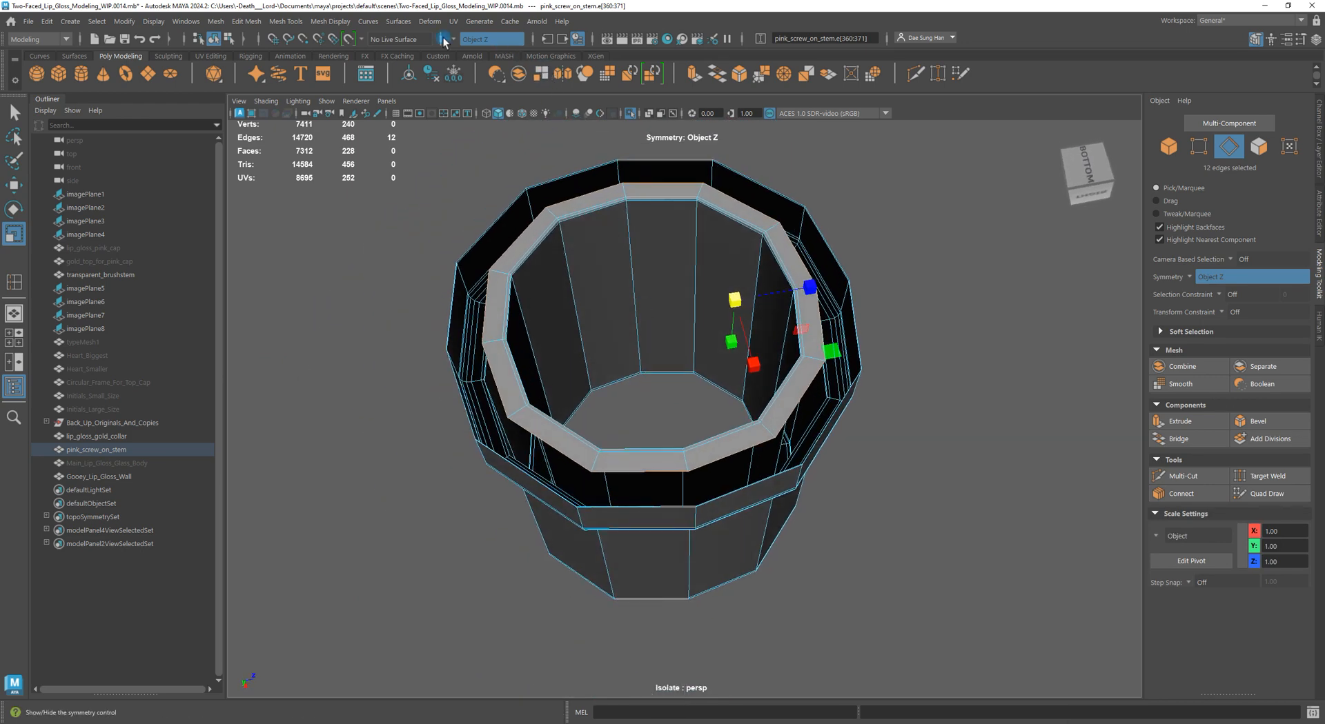
left_click(478, 46)
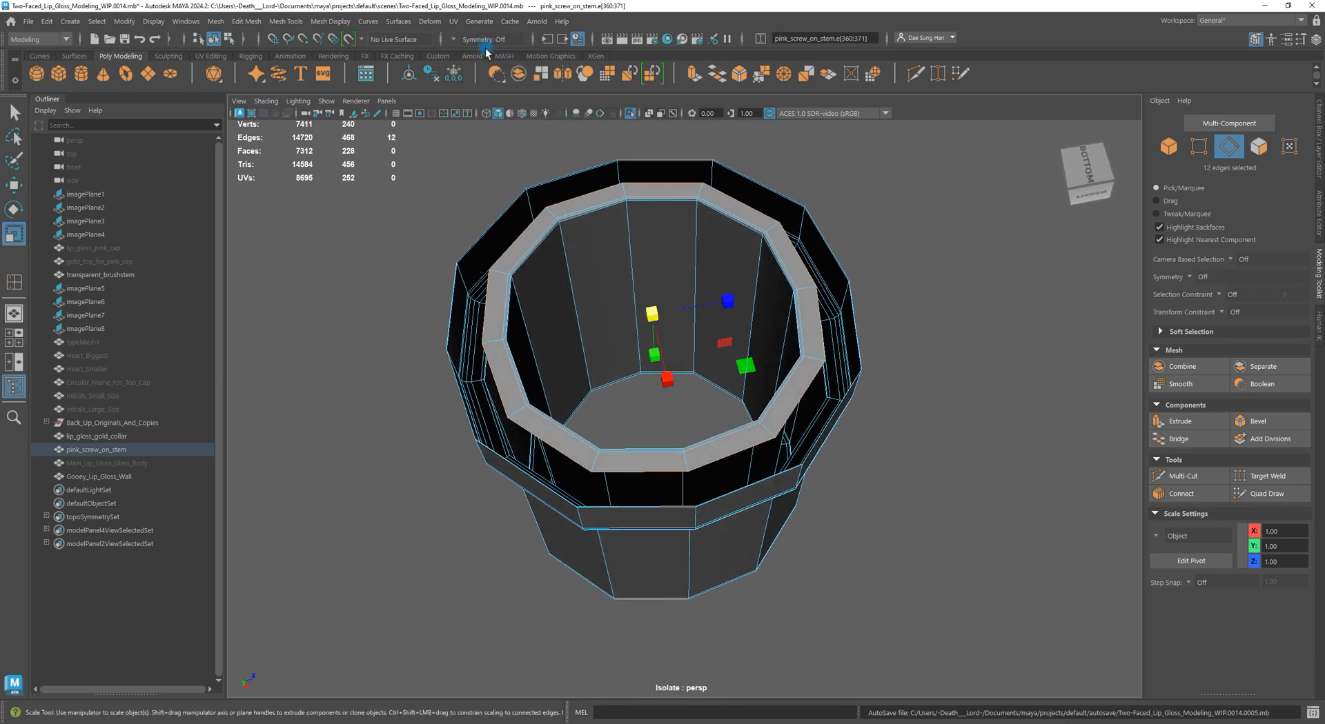
Scale the selected lip loop outward in X and Z by about 1.15, bringing it close to the collar's bottom edge
left_click_drag(493, 194, 784, 346, "alt")
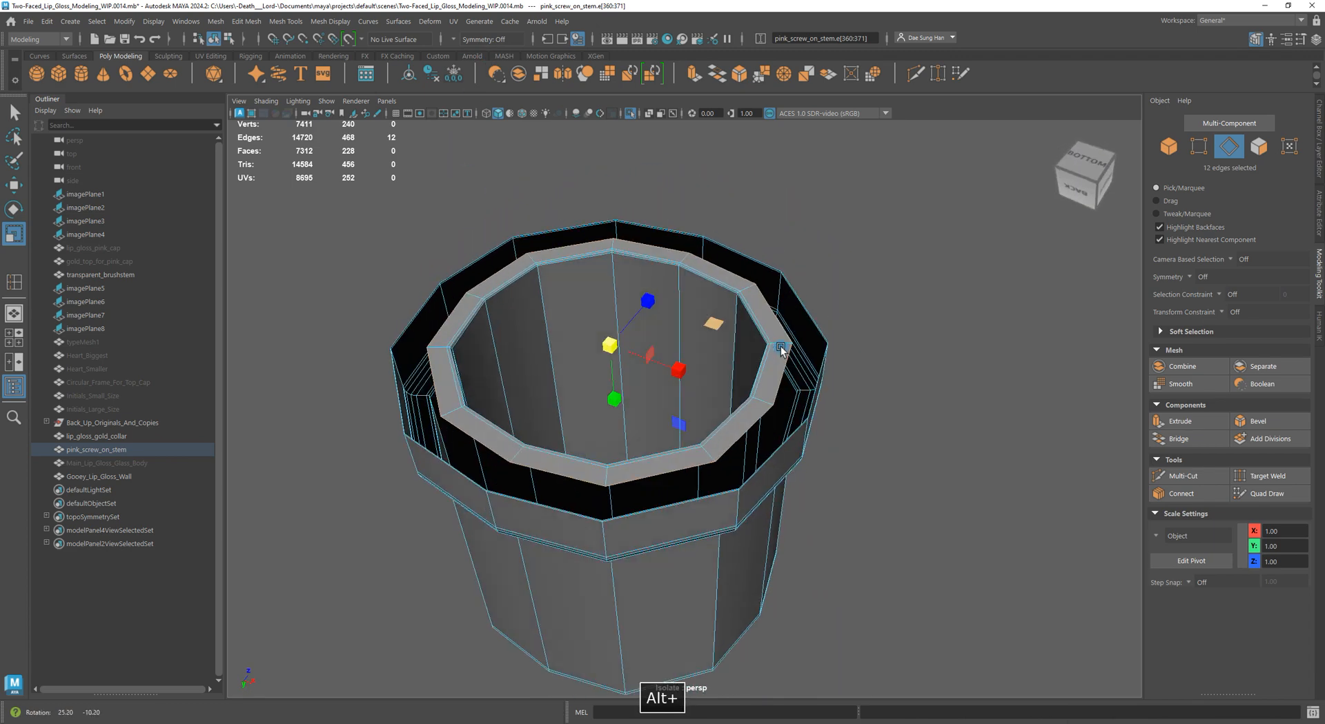
right_click_drag(784, 345, 952, 387, "alt")
left_click_drag(952, 387, 852, 380, "alt")
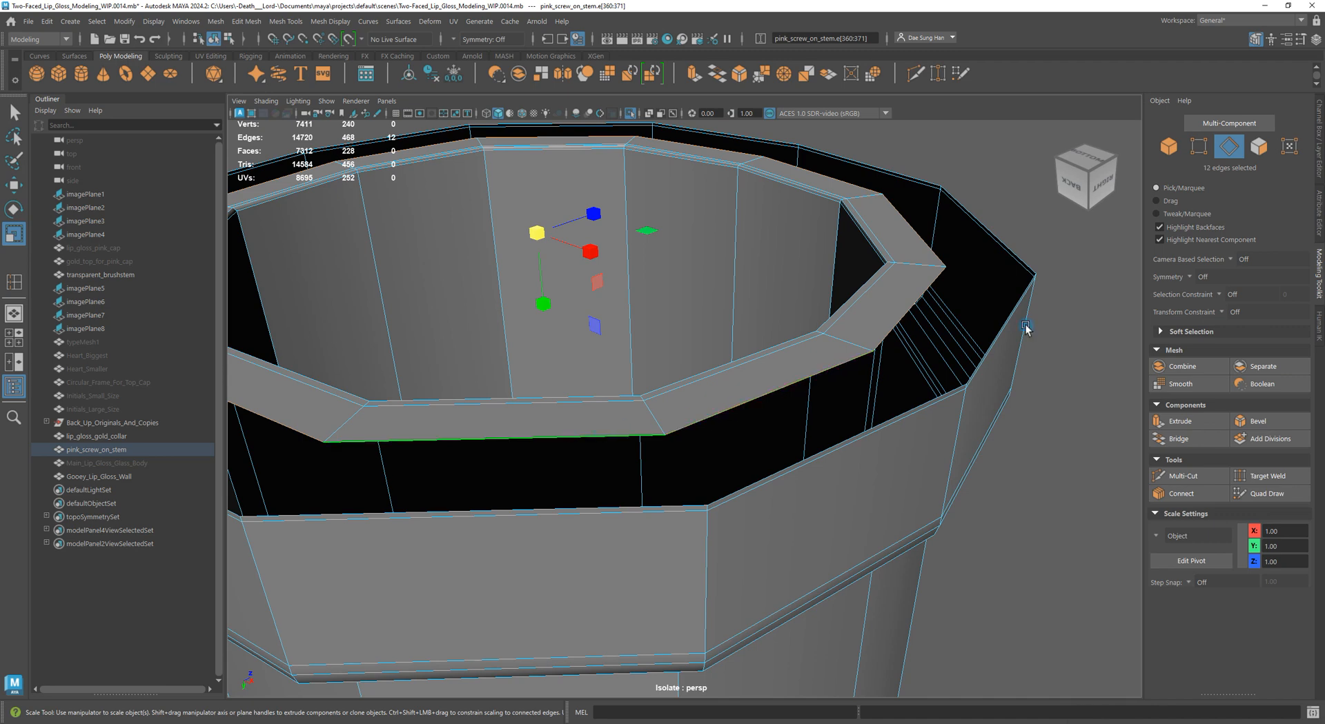
right_click_drag(1007, 345, 713, 334, "alt")
left_click_drag(713, 334, 665, 319, "alt")
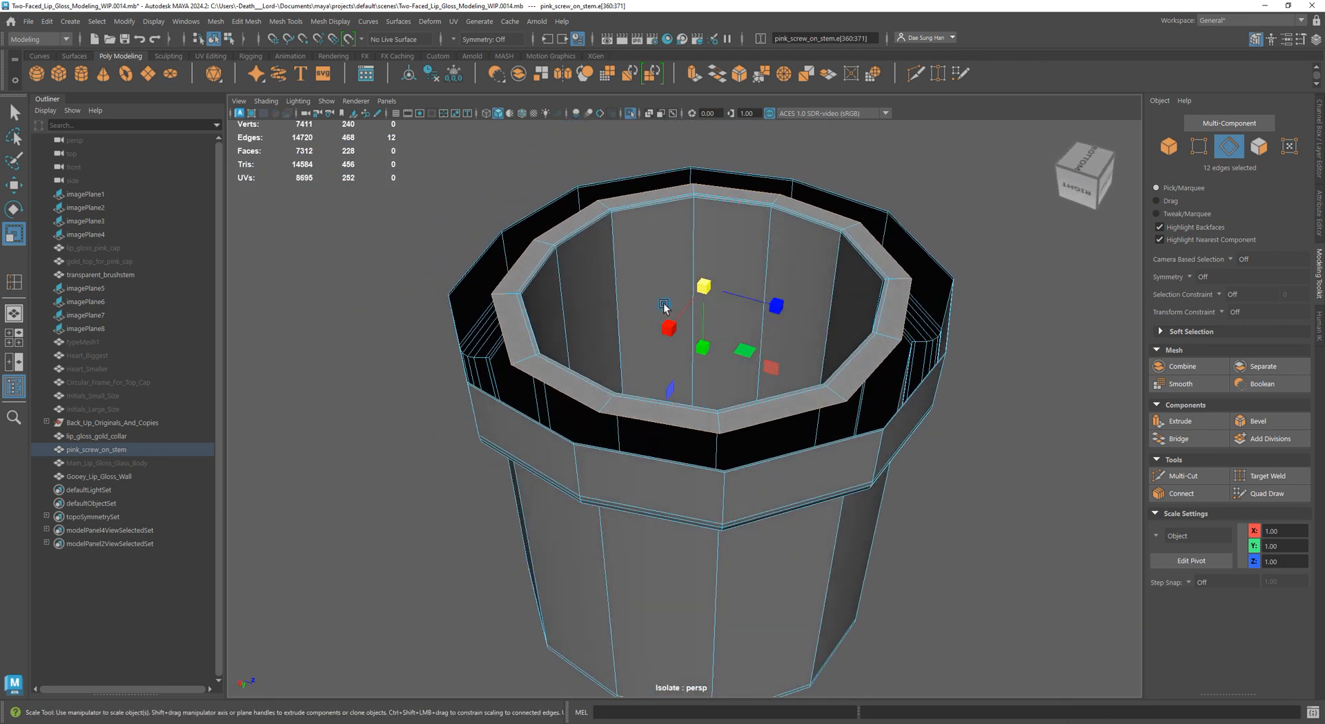
left_click_drag(704, 289, 728, 319, "alt")
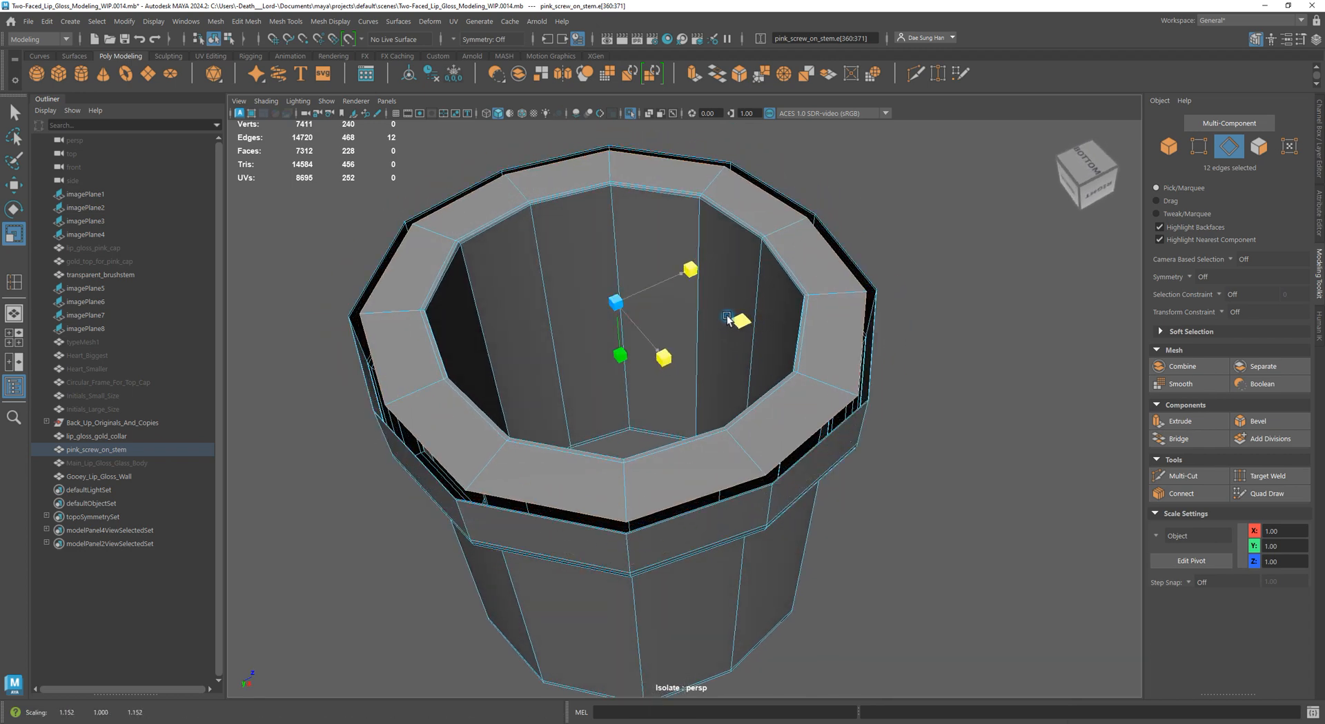
Switch the stem to vertex selection at the gap between the widened lip and the collar
left_click_drag(931, 419, 631, 348, "alt")
right_click_drag(631, 348, 930, 459, "alt")
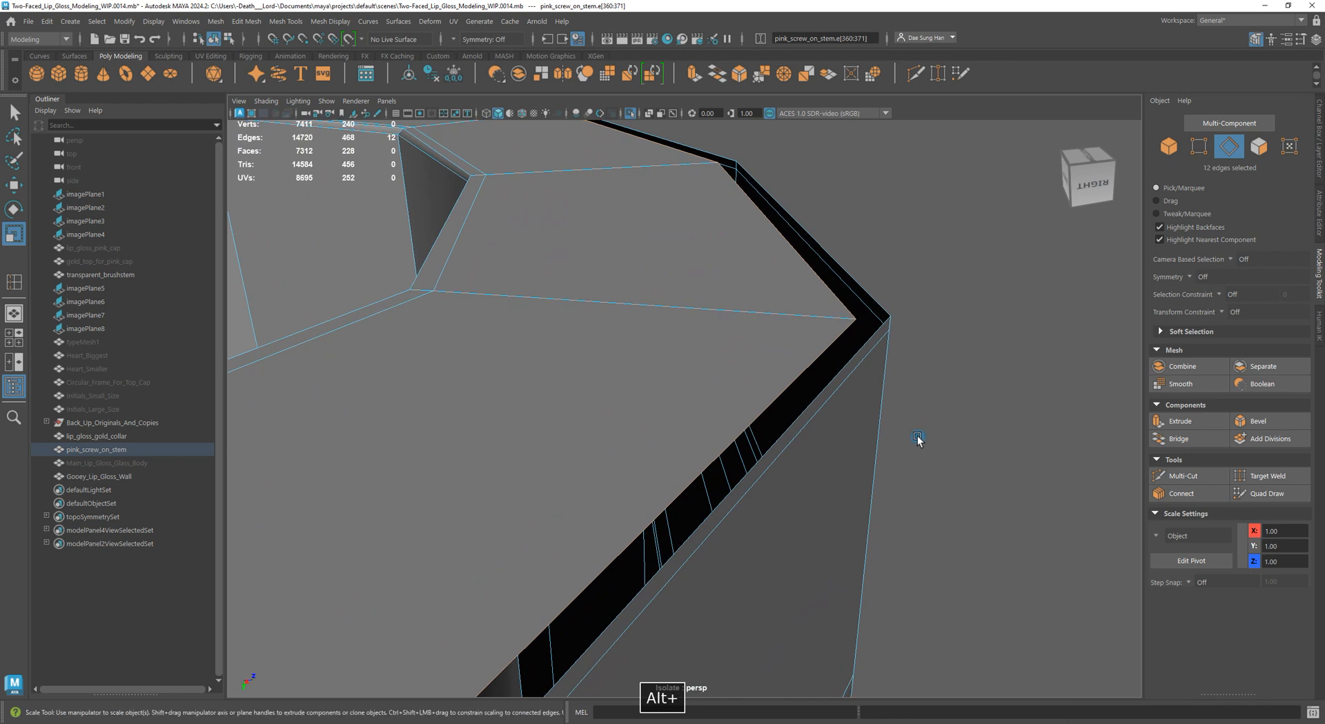
left_click_drag(586, 293, 692, 360, "alt")
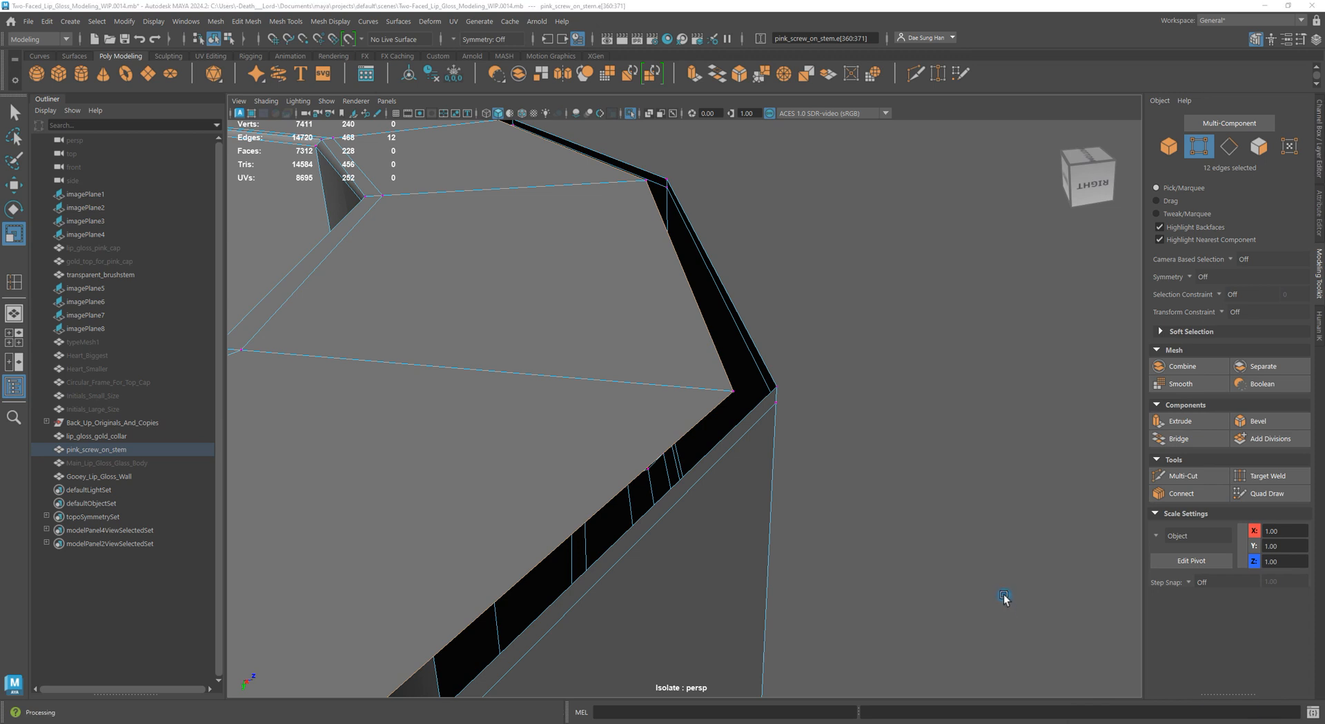
left_click_drag(666, 406, 704, 390, "alt")
key("F8")
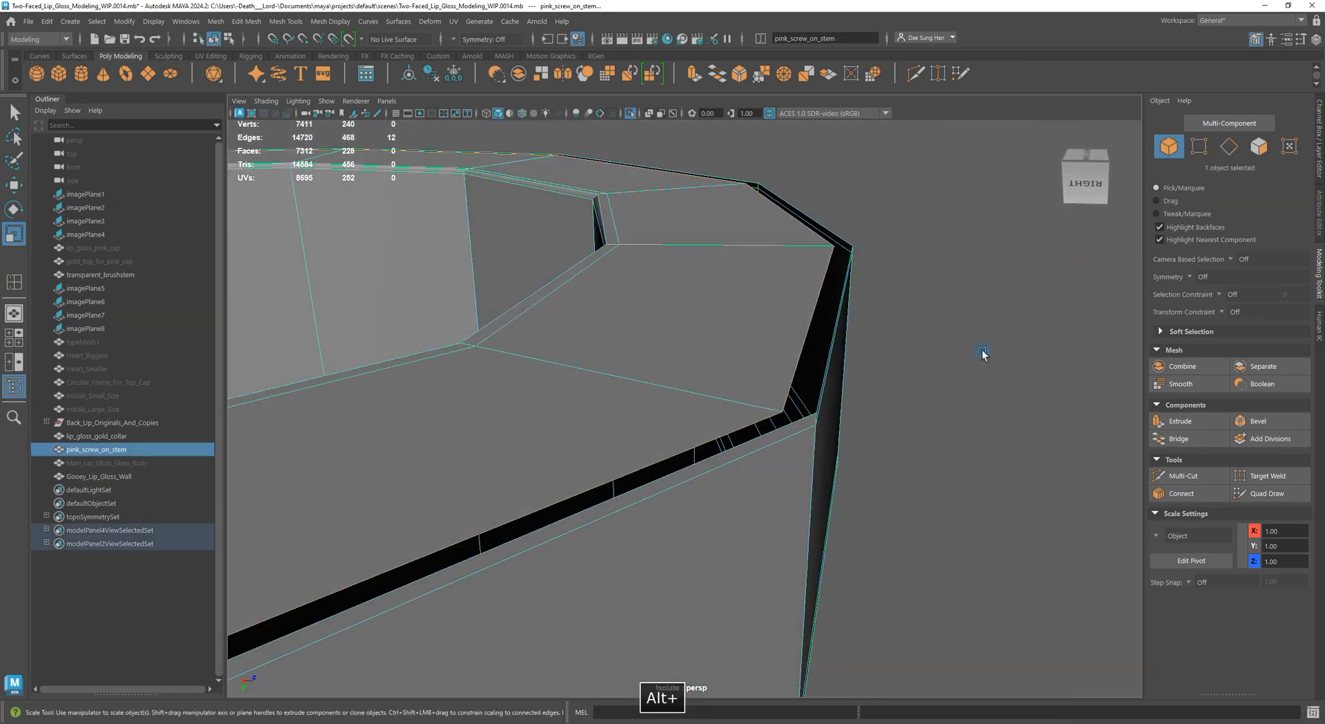
key("F8")
right_click_drag(777, 314, 538, 284)
left_click_drag(1032, 399, 751, 387, "alt")
right_click_drag(751, 387, 828, 407, "alt")
left_click_drag(828, 407, 865, 402, "alt")
middle_click_drag(865, 402, 783, 392, "alt")
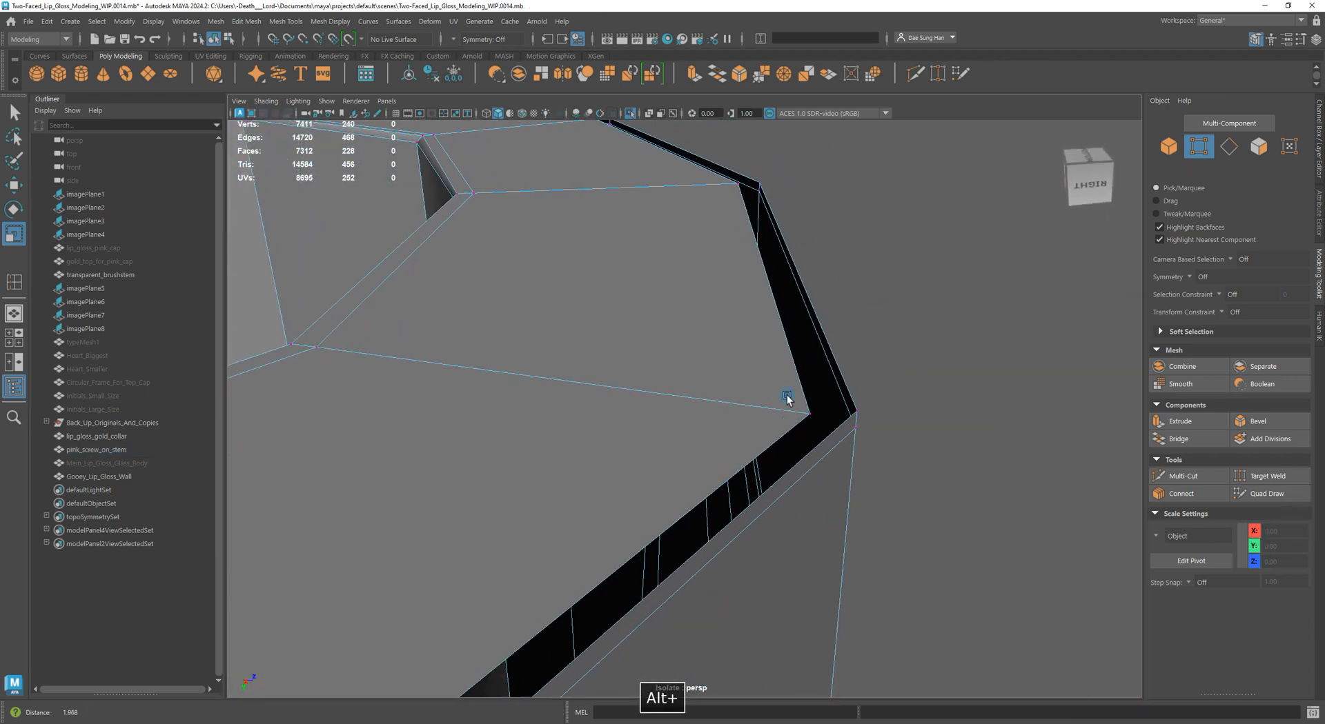
right_click_drag(783, 391, 828, 430, "alt")
Activate Target Weld, try welding a lip corner vertex to the collar's bottom corner, and undo the attempt
right_click(773, 343, "shift")
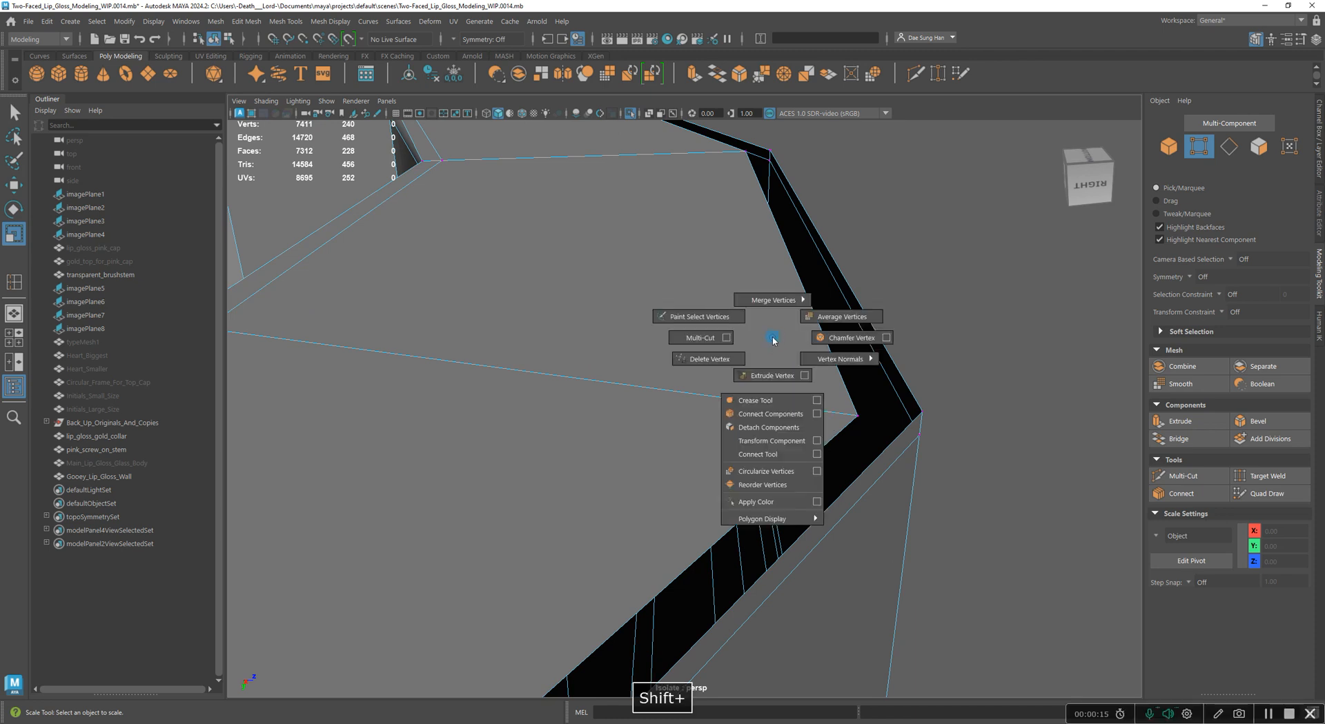
right_click_drag(774, 341, 772, 294)
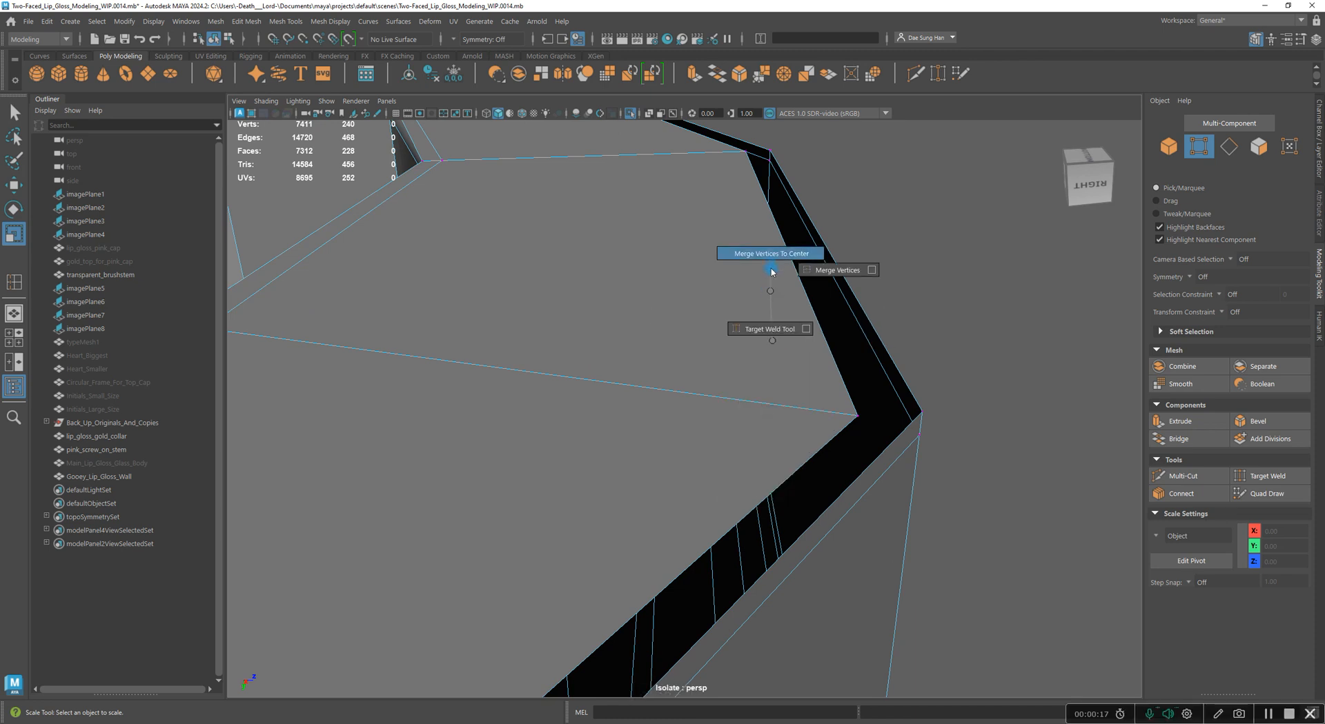
right_click_drag(771, 334, 771, 331)
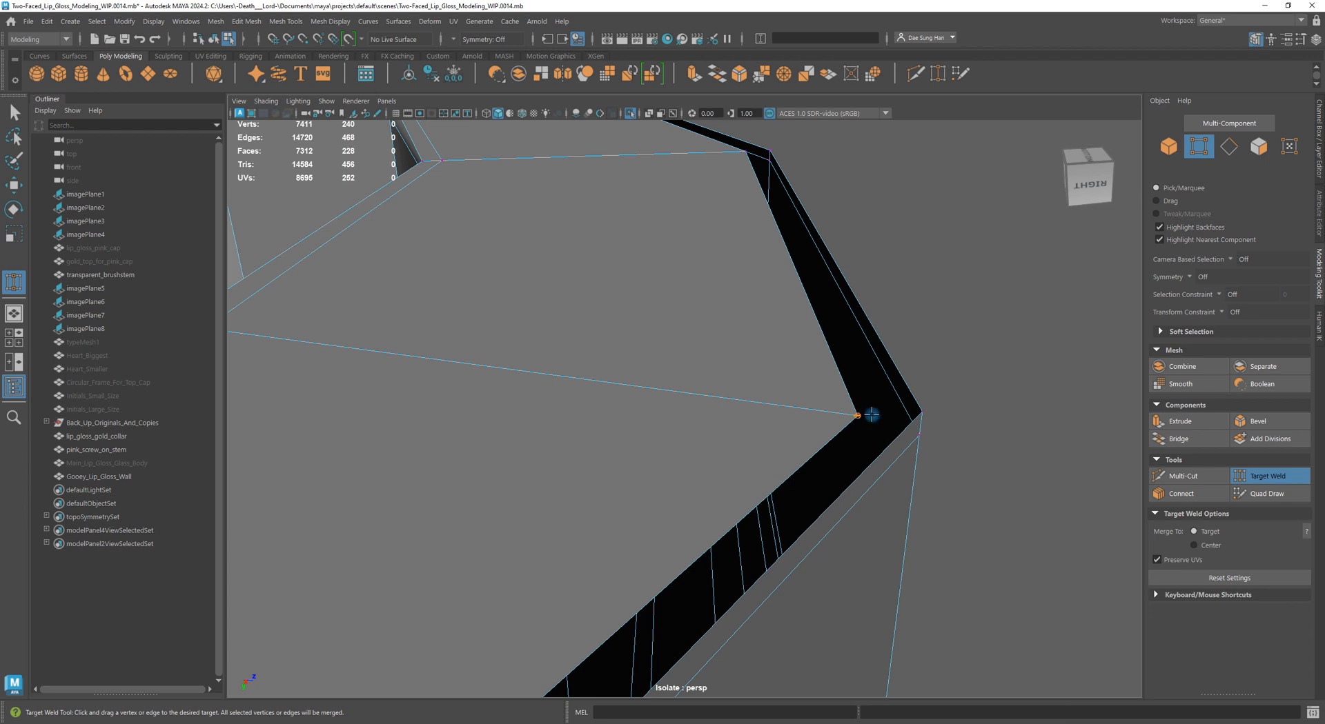
mouse_move(919, 412)
left_mouse_down()
mouse_move(908, 394)
mouse_move(922, 393)
left_mouse_up()
key("ctrl+z")
Set the modeling symmetry to Object X
right_click_drag(922, 393, 659, 418, "alt")
middle_click_drag(659, 418, 828, 414, "alt")
right_click_drag(828, 414, 734, 411, "alt")
mouse_move(733, 411)
left_mouse_down("alt")
mouse_move(728, 391)
mouse_move(742, 407)
left_mouse_up("alt")
right_click_drag(742, 407, 709, 410, "alt")
left_click_drag(709, 410, 645, 240, "alt")
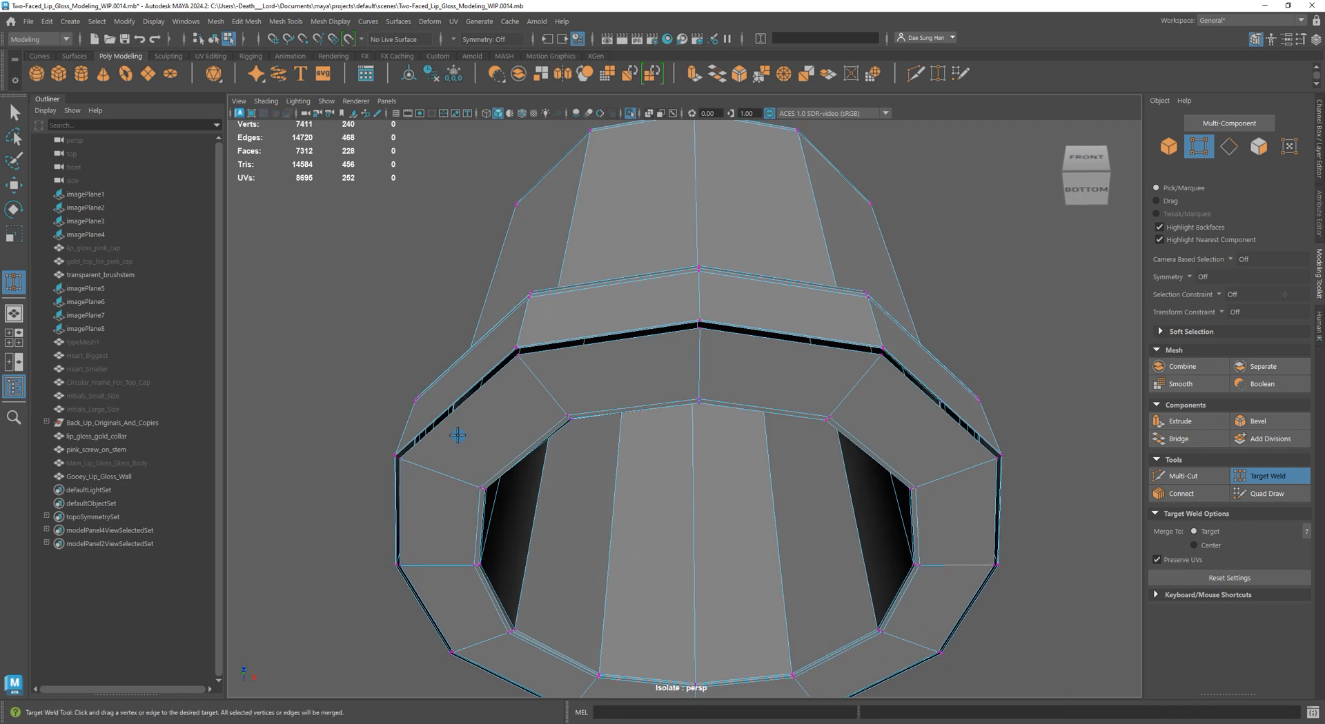
left_click(486, 60)
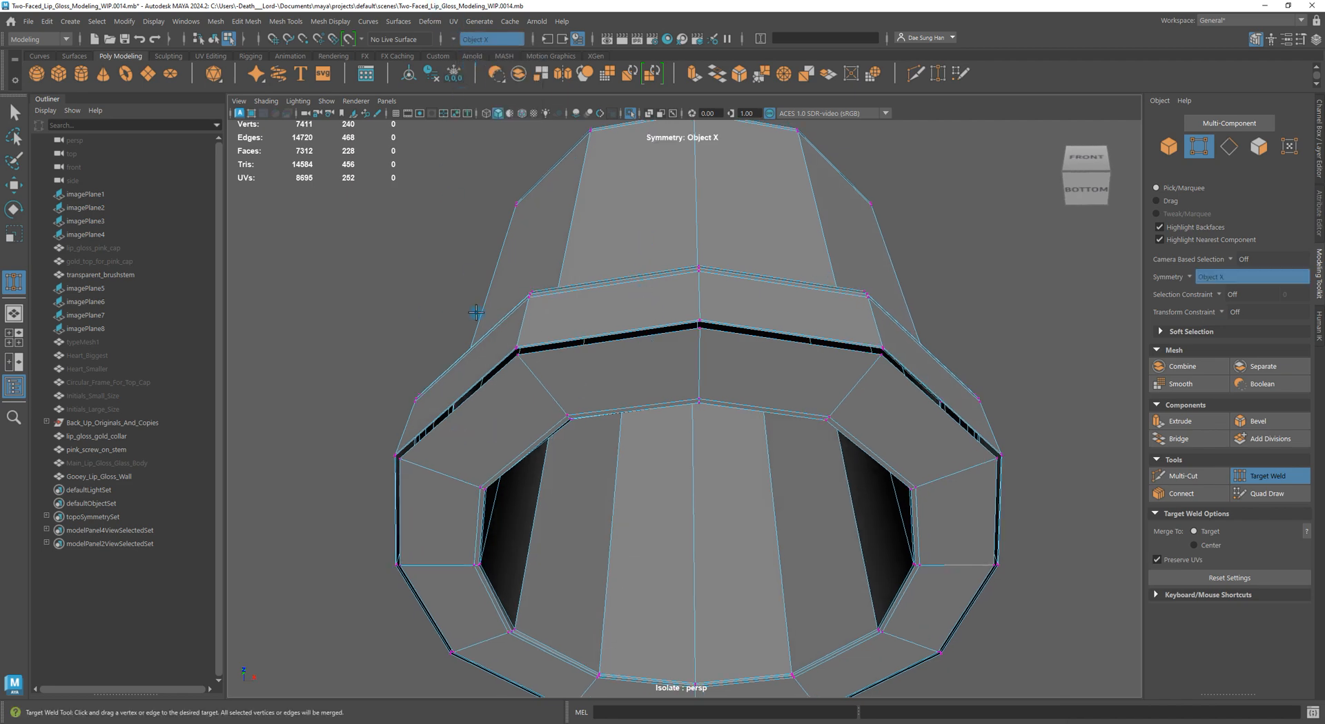
Target weld the first two corner vertices of the lip's outer loop to the matching bottom corners of the collar
right_click_drag(781, 345, 734, 346, "alt")
middle_click_drag(858, 328, 990, 345, "alt")
middle_click_drag(708, 232, 831, 240, "alt")
mouse_move(830, 240)
left_mouse_down("alt")
mouse_move(917, 272)
mouse_move(917, 248)
mouse_move(775, 198)
mouse_move(837, 234)
mouse_move(826, 260)
left_mouse_up("alt")
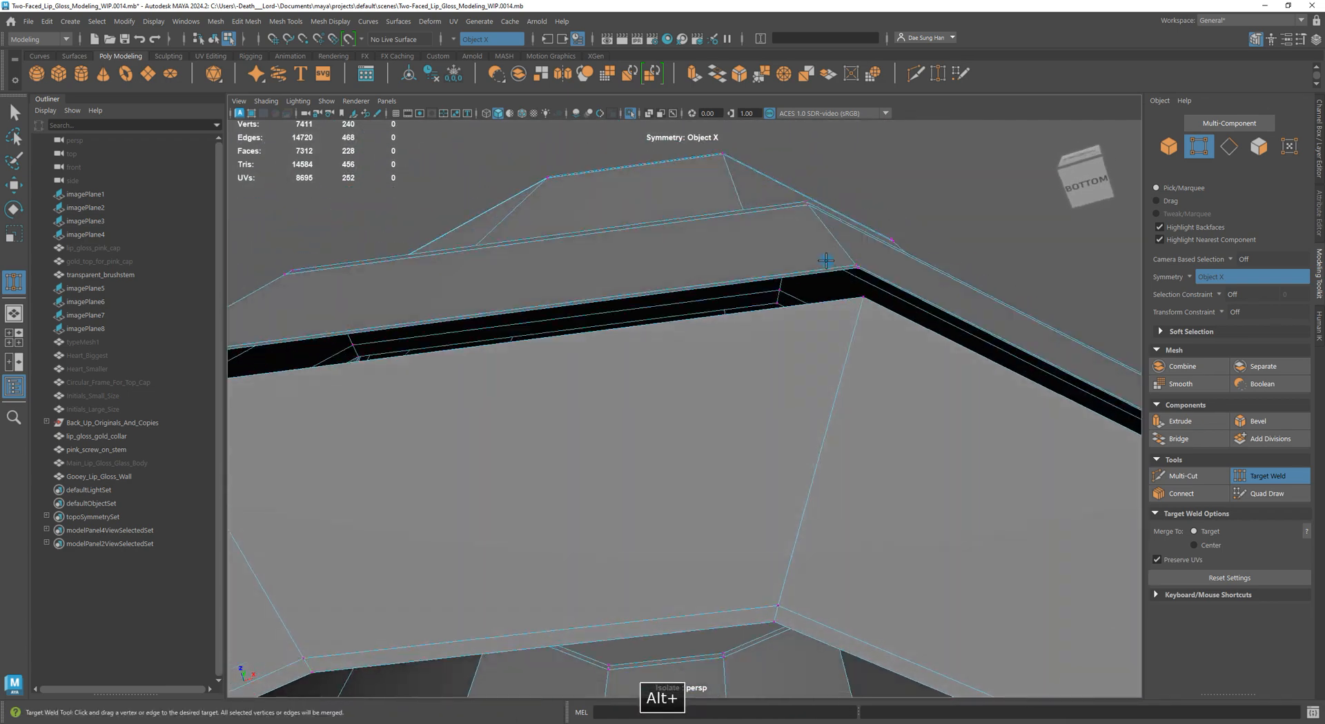
right_click_drag(826, 260, 801, 278, "alt")
middle_click_drag(801, 278, 805, 370, "alt")
right_click_drag(805, 370, 833, 328, "alt")
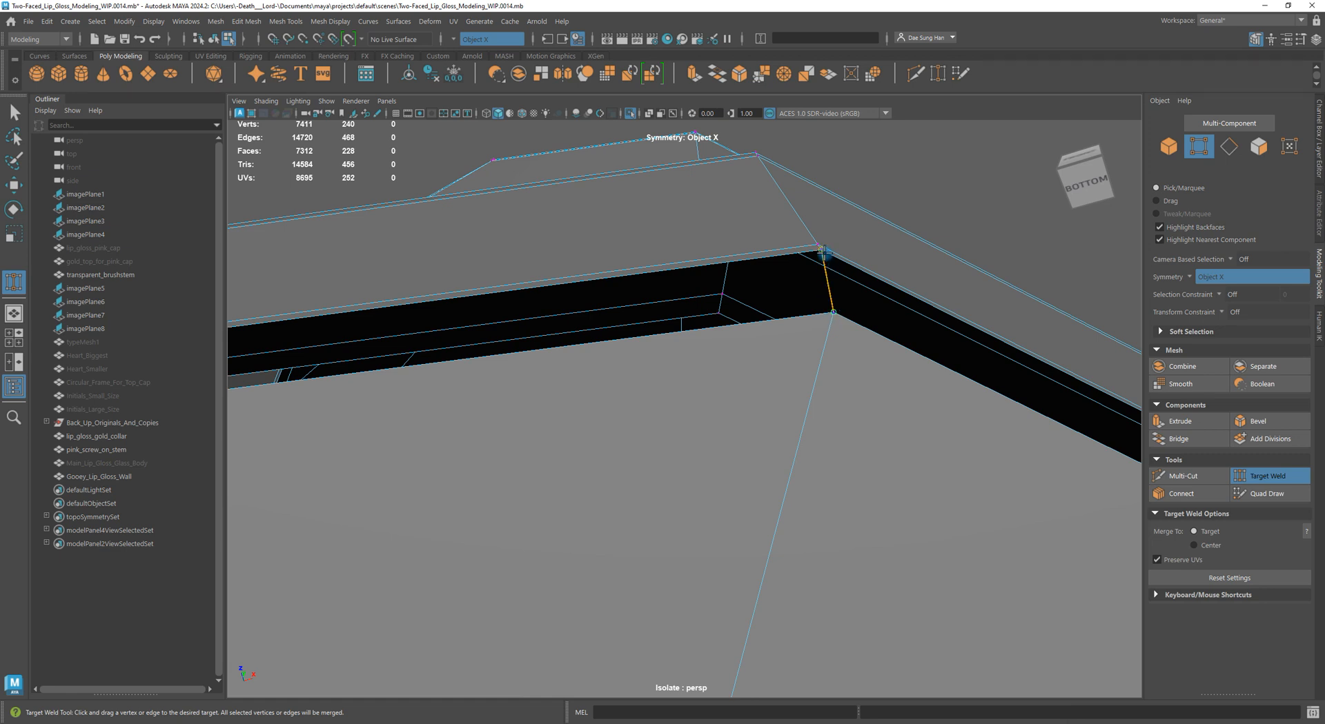
left_click_drag(824, 253, 820, 247)
middle_click_drag(902, 332, 335, 107, "alt")
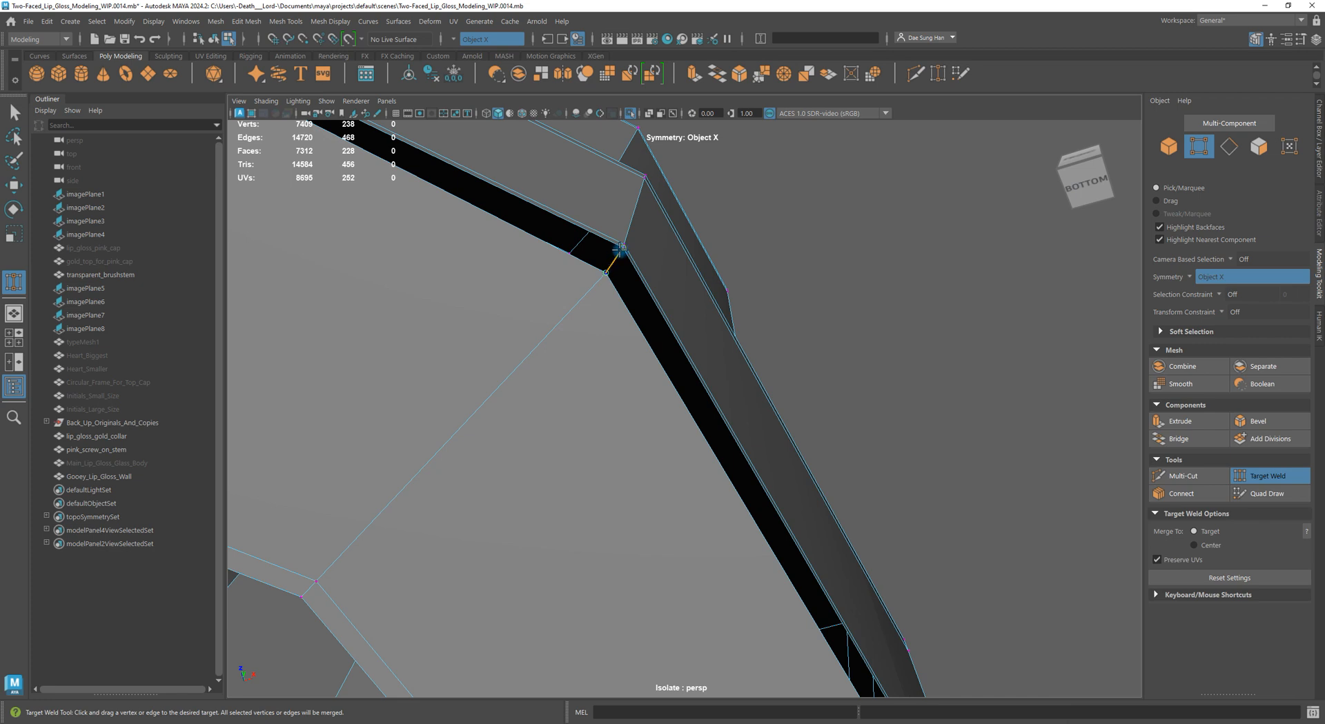
left_click_drag(620, 249, 622, 247)
Target weld the next two lip corner vertices around the ring to their neighboring collar corner vertices
left_click_drag(904, 417, 781, 408, "alt")
middle_click_drag(855, 297, 728, 345, "alt")
right_click_drag(728, 345, 773, 346, "alt")
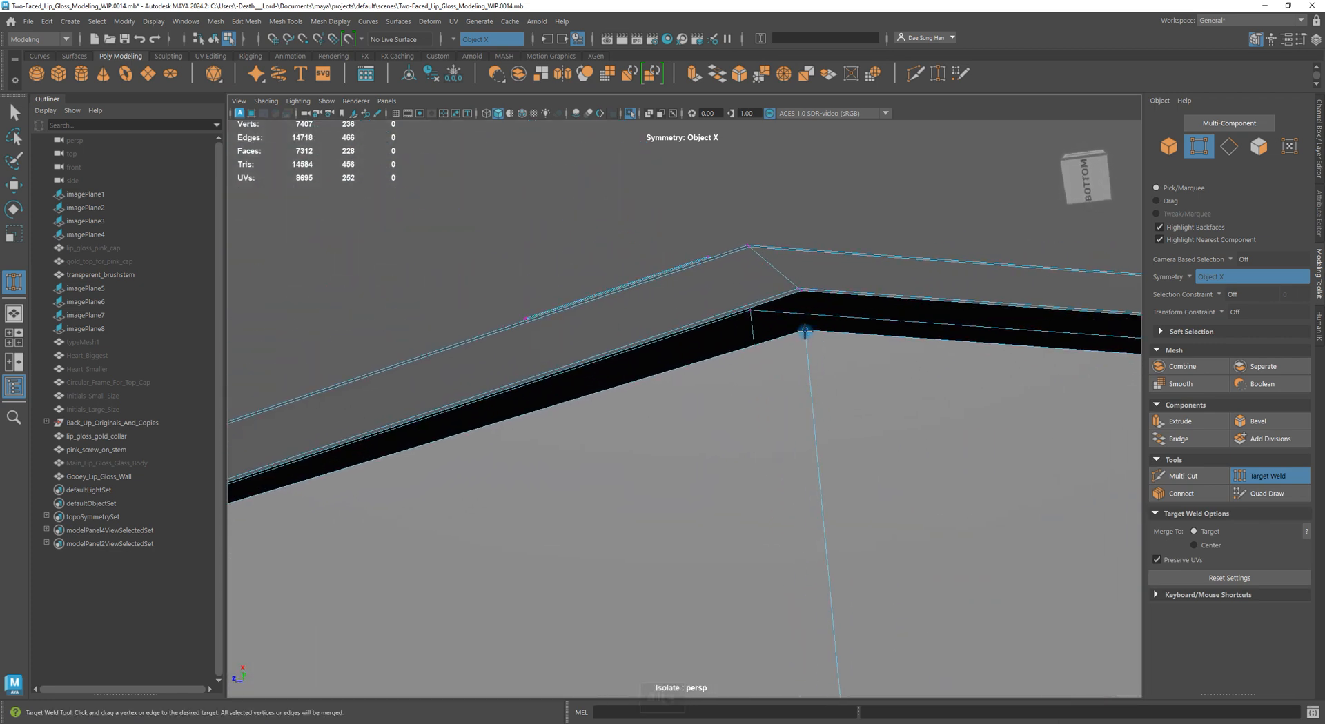
left_click_drag(802, 298, 801, 292)
left_click_drag(991, 373, 503, 296, "alt")
right_click_drag(503, 296, 751, 373, "alt")
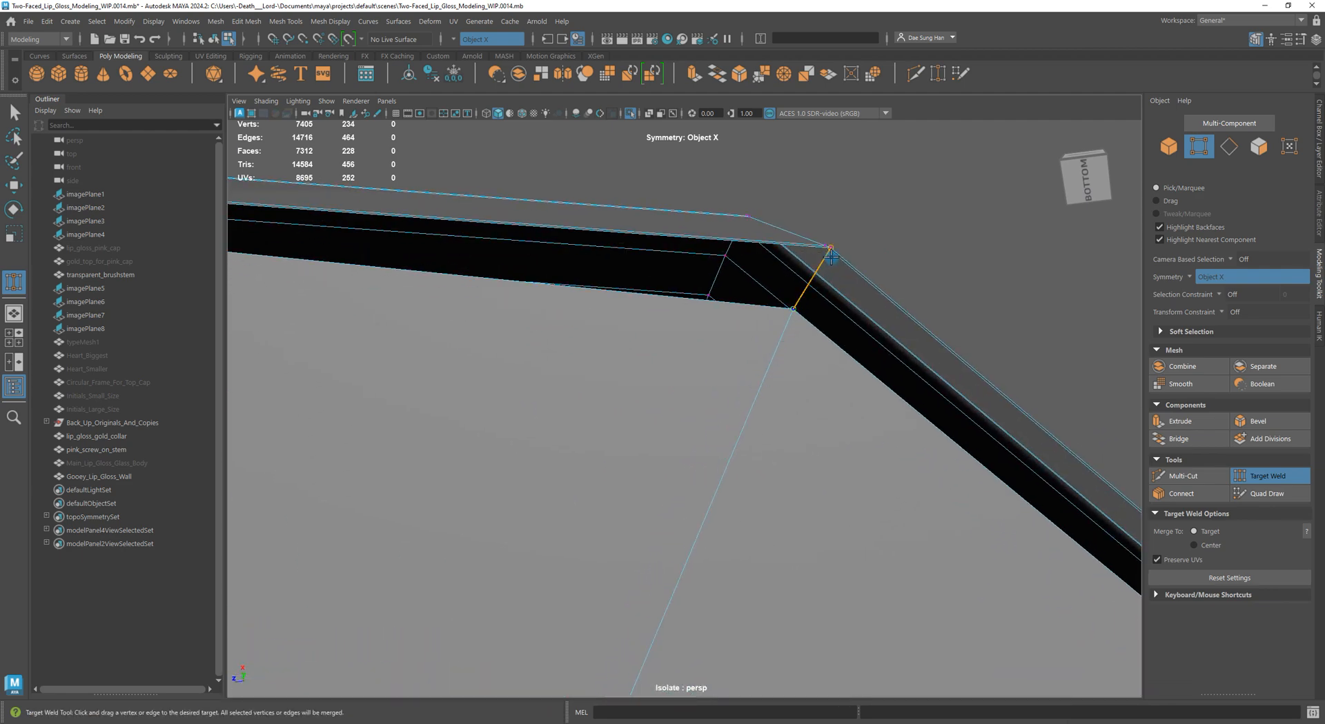
left_click_drag(831, 257, 831, 254)
Target weld the next lip corner vertices around the ring to their matching bottom corners of the collar
left_click_drag(887, 290, 448, 256, "alt")
middle_click_drag(897, 157, 698, 277, "alt")
left_click_drag(698, 276, 803, 445, "alt")
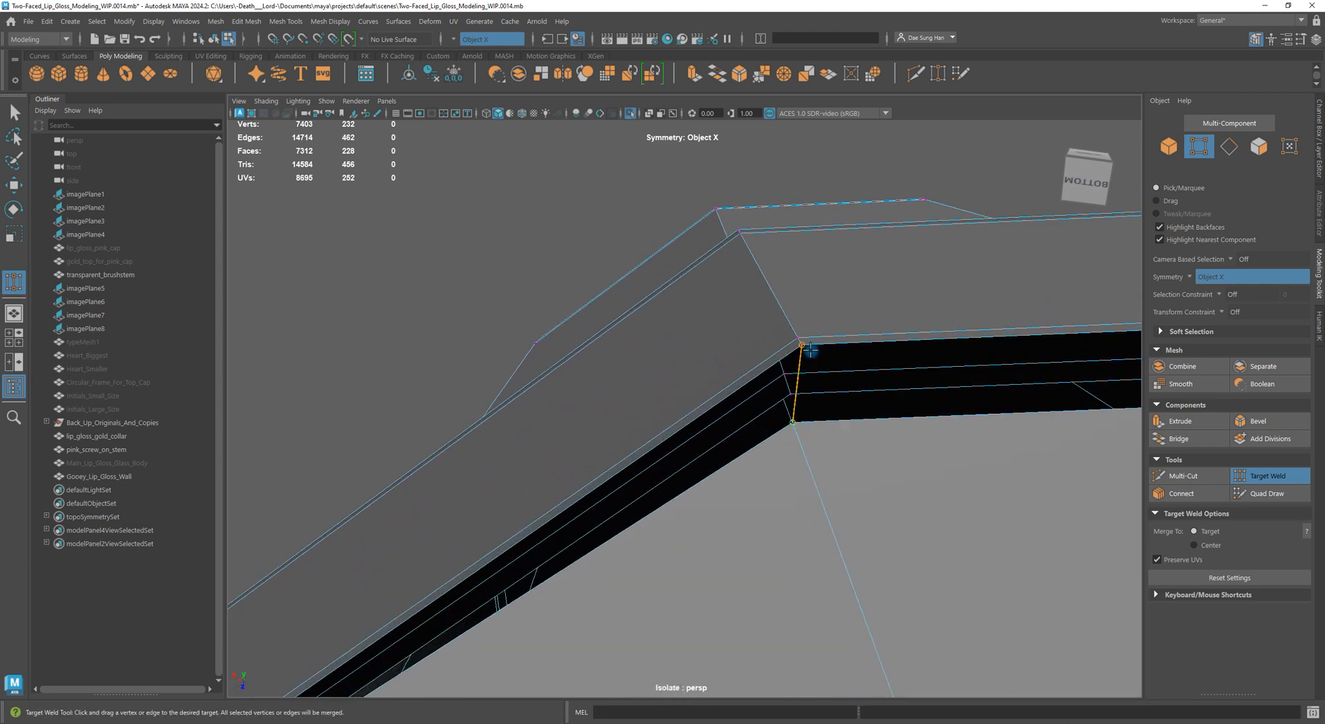
left_click_drag(809, 353, 807, 350)
right_click_drag(1019, 382, 861, 382, "alt")
middle_click_drag(860, 381, 739, 346, "alt")
right_click_drag(739, 346, 857, 392, "alt")
left_click_drag(856, 334, 848, 370)
left_click_drag(991, 393, 786, 346, "alt")
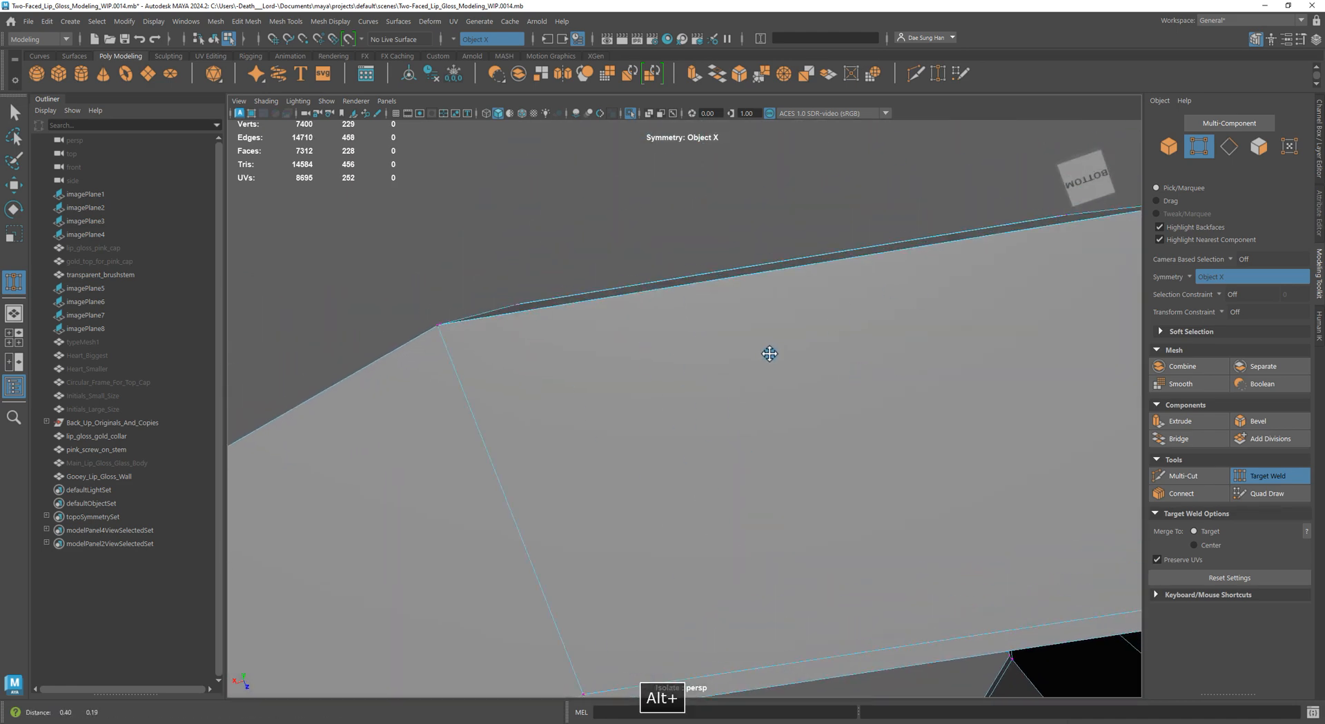
middle_click_drag(786, 345, 474, 435, "alt")
Select a mirrored pair of faces on the stem's bottom rim and examine their level in the side view
key("w")
right_click_drag(645, 438, 565, 375, "alt")
left_click_drag(565, 375, 663, 299, "alt")
right_click_drag(663, 299, 889, 339, "alt")
middle_click_drag(889, 338, 777, 382, "alt")
left_click_drag(778, 382, 715, 405, "alt")
right_click_drag(715, 405, 823, 385, "alt")
middle_click_drag(823, 384, 878, 399, "alt")
left_click_drag(877, 398, 807, 414, "alt")
right_click_drag(626, 353, 627, 376)
left_click(606, 369)
key("space")
key("f")
key("space")
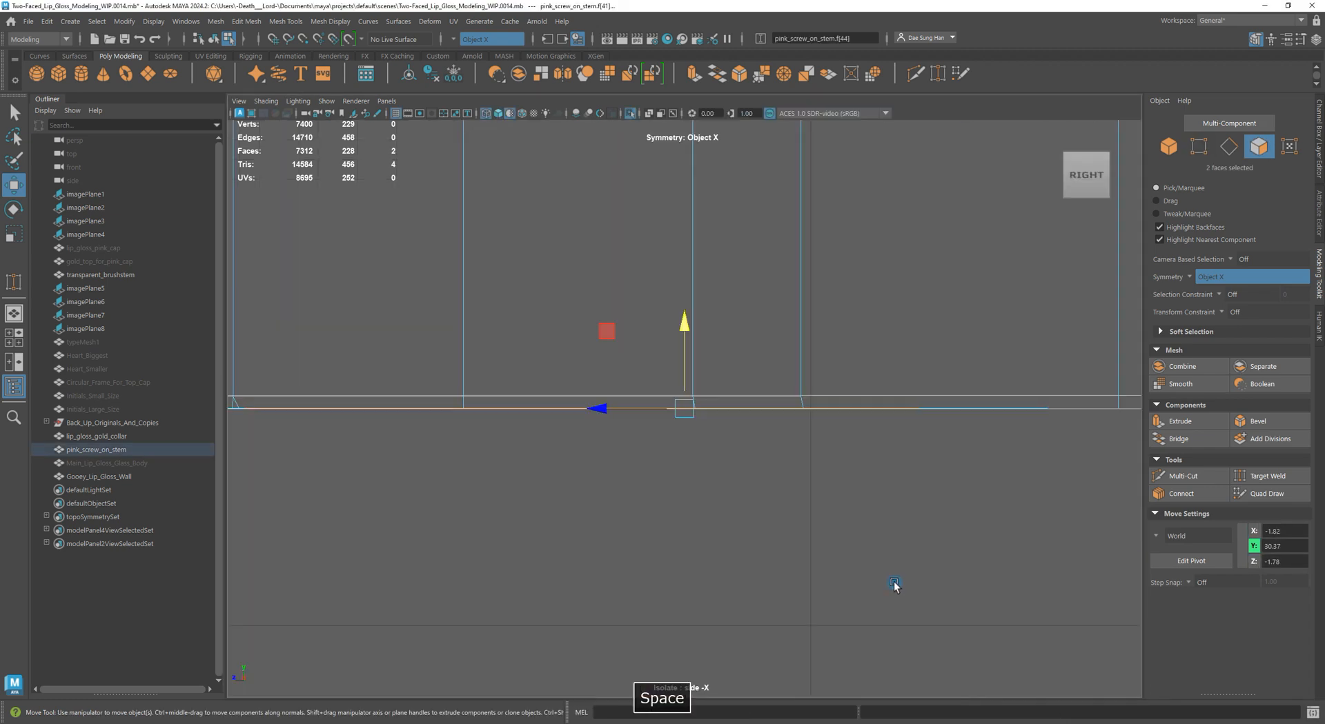
left_click_drag(556, 413, 1084, 538, "alt")
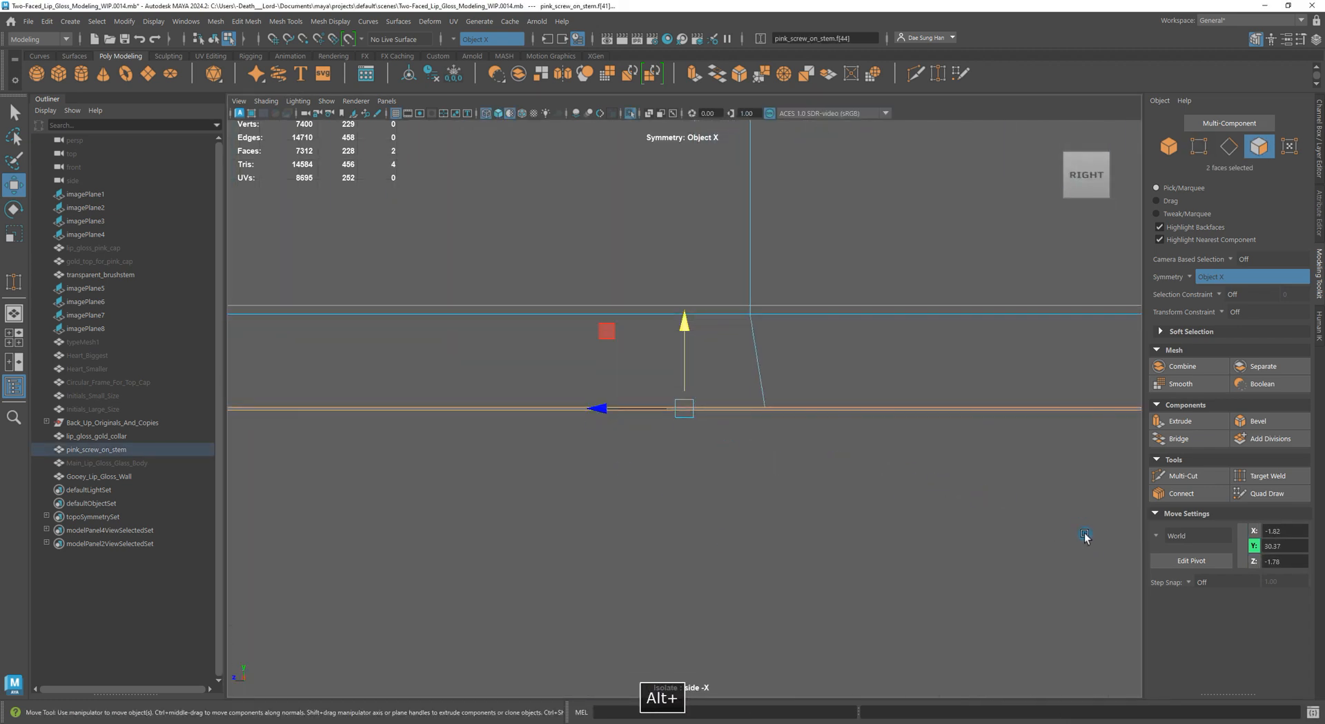
key("q")
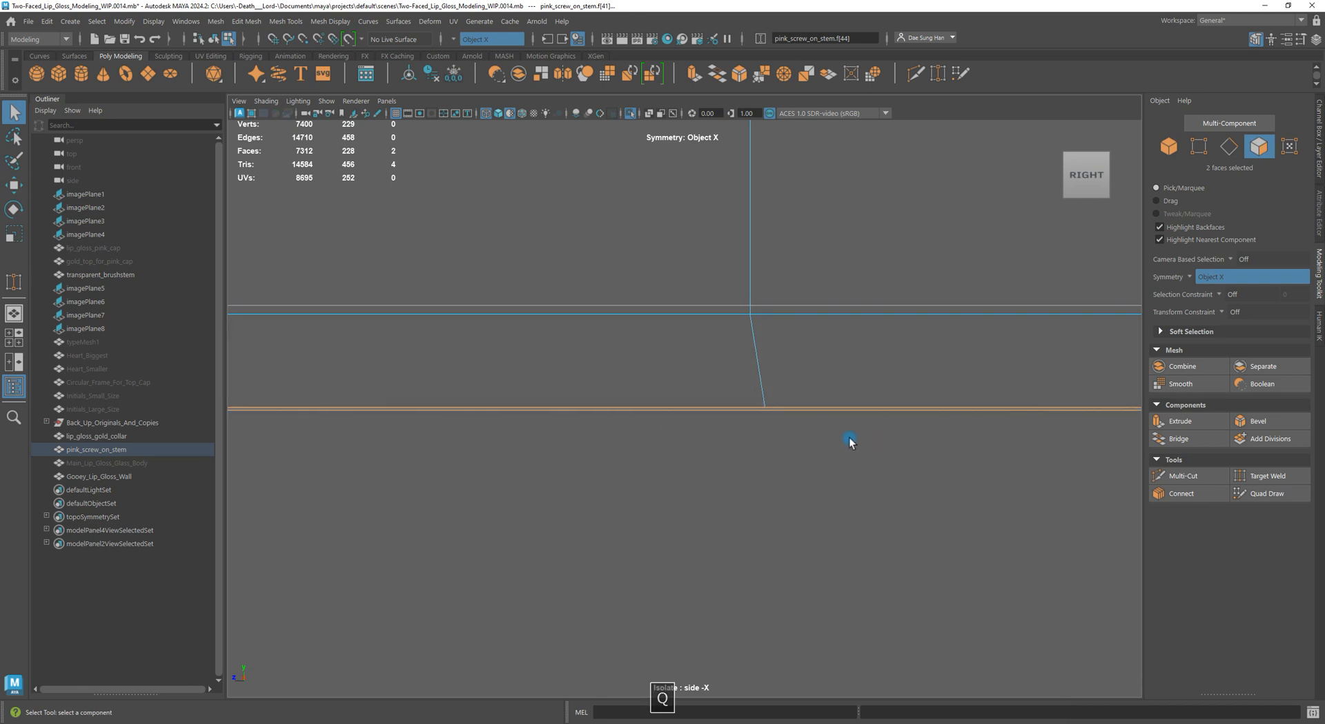
right_click_drag(849, 442, 768, 427, "alt")
Extend the selection to all twelve wide faces around the stem's bottom rim in the perspective view
key("space")
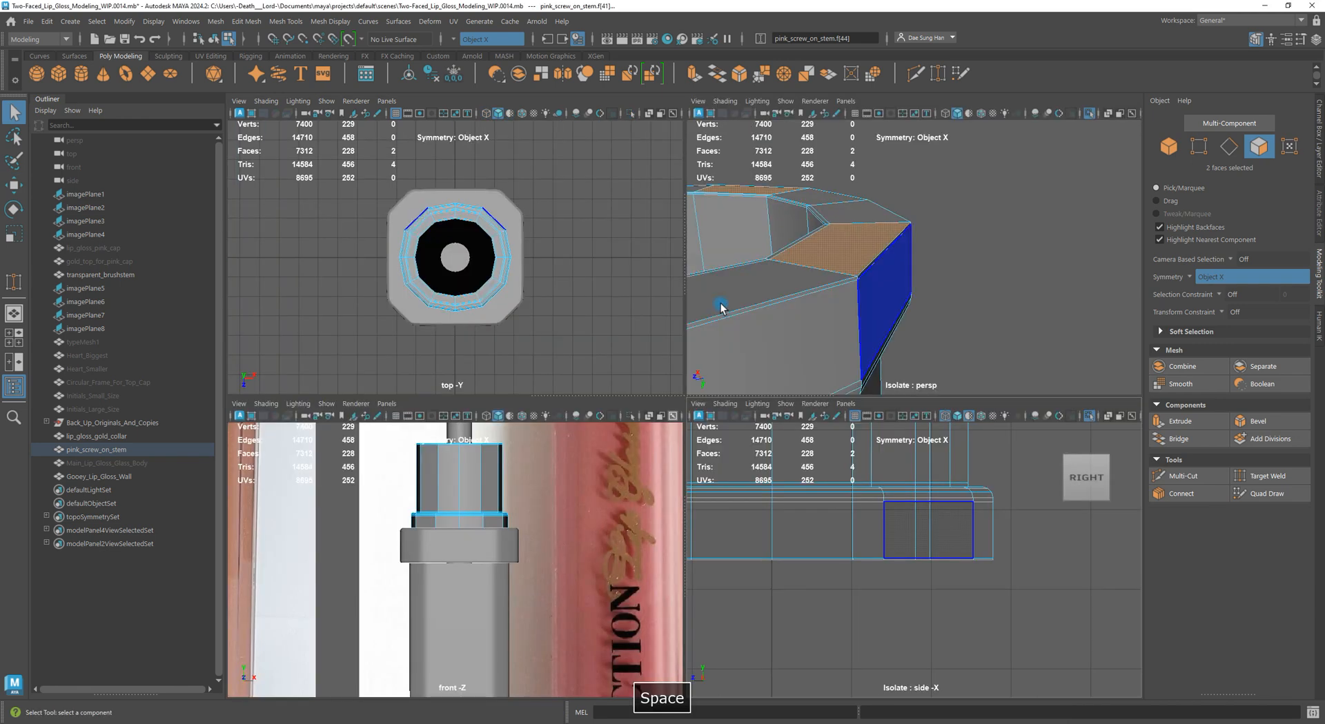
left_click_drag(785, 343, 879, 283, "alt")
key("space")
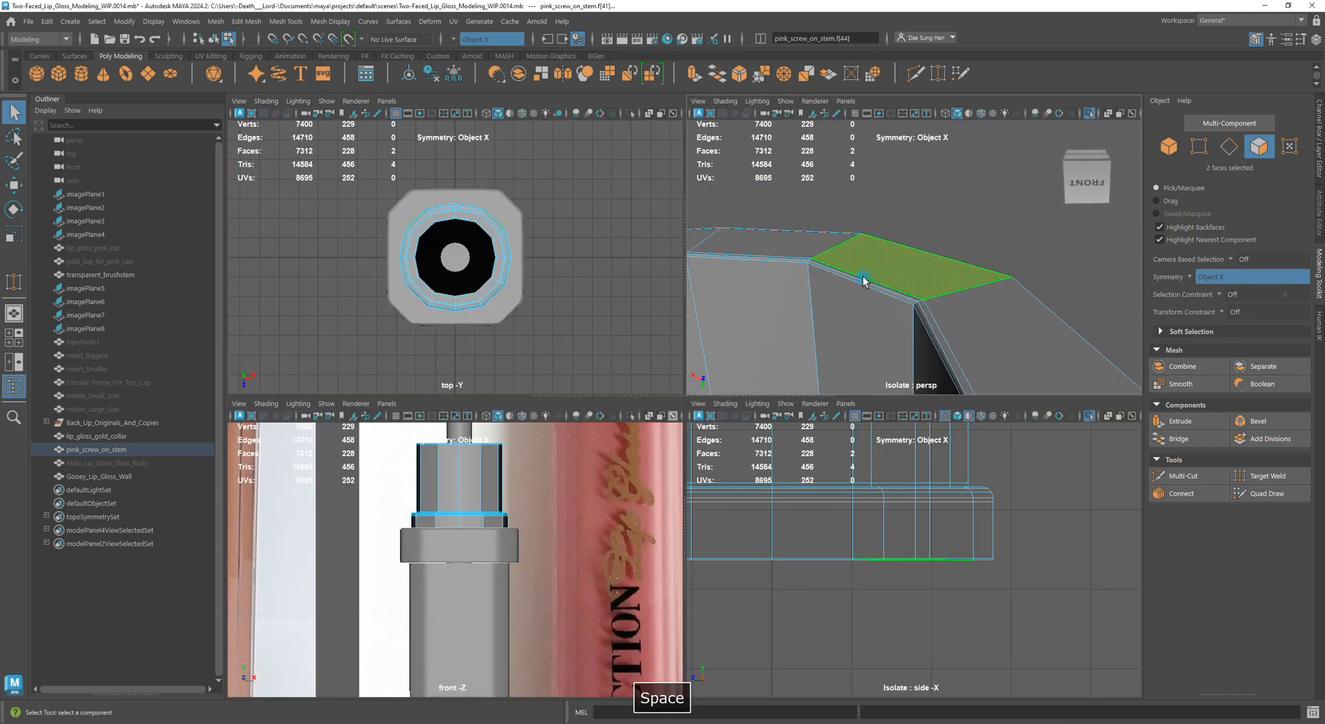
mouse_move(723, 423)
left_mouse_down("alt")
mouse_move(662, 405)
mouse_move(790, 393)
mouse_move(731, 404)
left_mouse_up("alt")
left_click(681, 367, "shift")
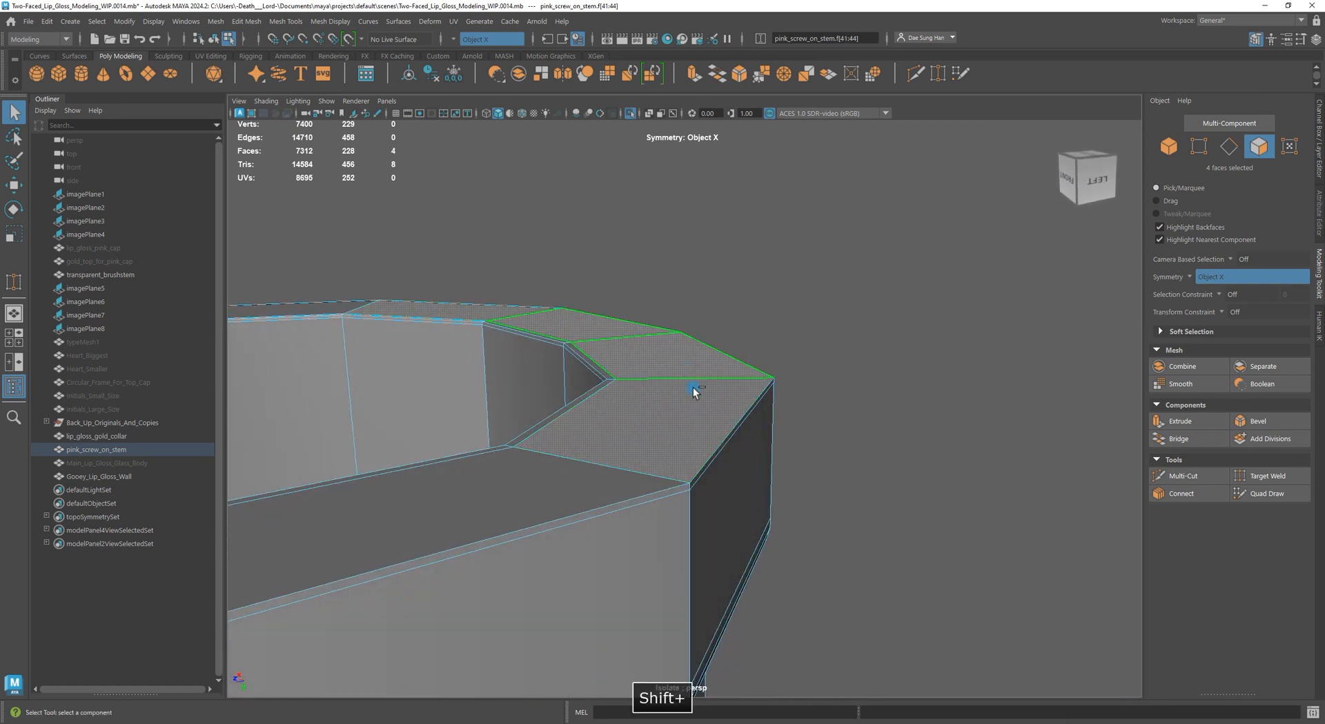
right_click_drag(681, 368, 364, 534, "alt")
middle_click_drag(364, 535, 666, 526, "alt")
left_click(846, 433, "shift")
left_click(790, 446, "shift")
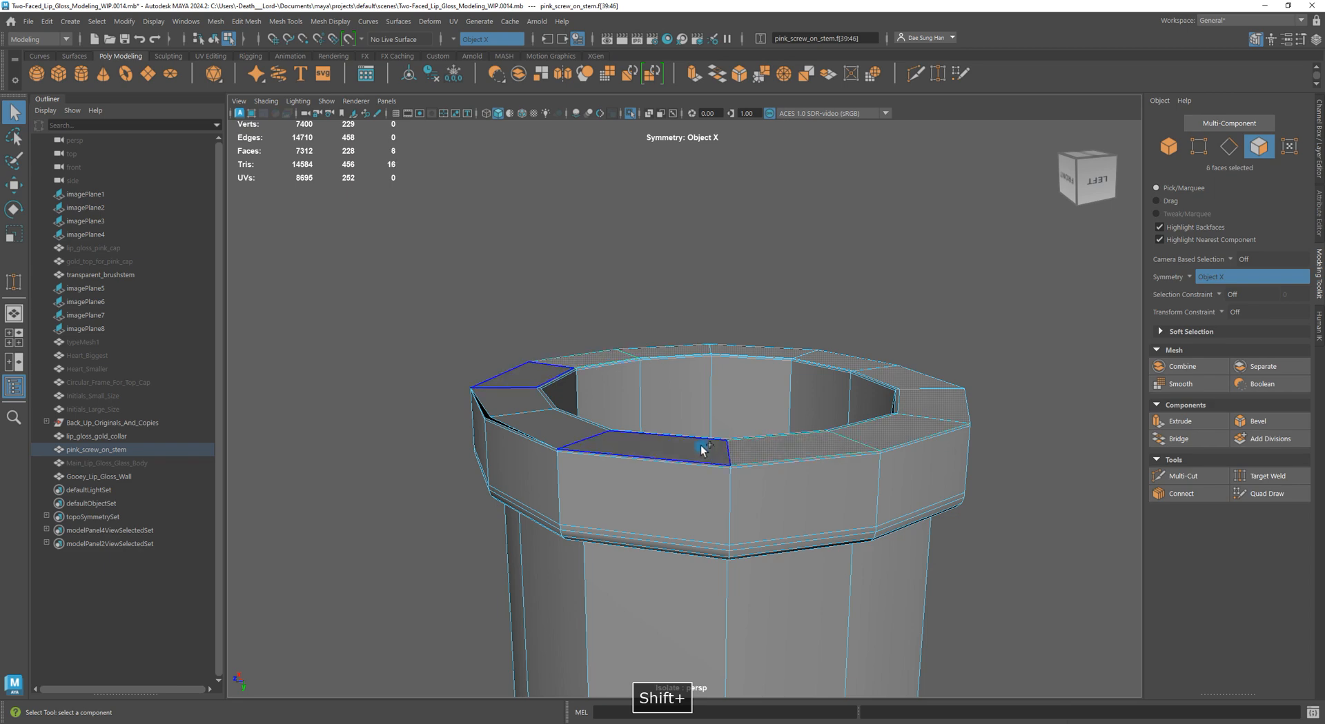
left_click(697, 445, "shift")
left_click(565, 428, "shift")
Target weld the missed lip corner vertex to the collar's bottom corner beside the open gap
left_click_drag(1019, 551, 772, 556, "alt")
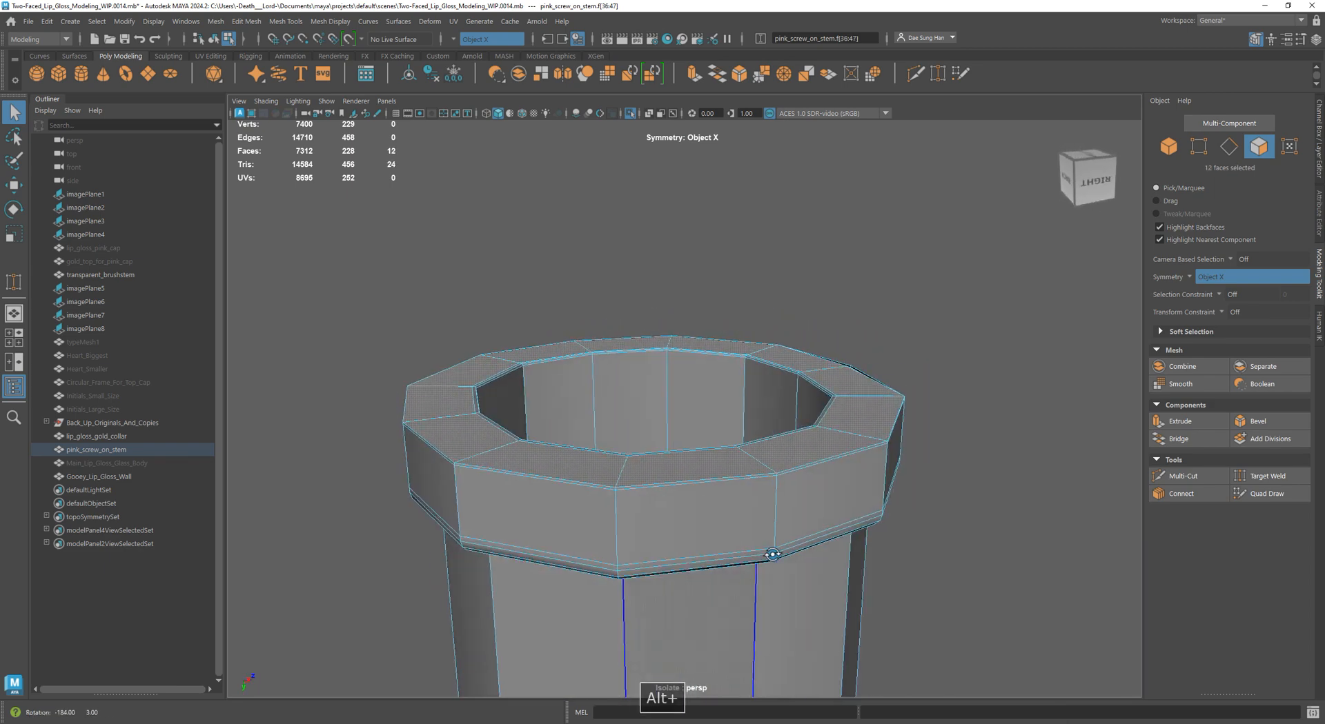
right_click_drag(772, 556, 1115, 600, "alt")
middle_click_drag(1082, 421, 806, 482, "alt")
right_click_drag(806, 482, 909, 528, "alt")
left_click_drag(909, 528, 803, 552, "alt")
middle_click_drag(803, 552, 825, 408, "alt")
left_click_drag(825, 408, 814, 396, "alt")
middle_click_drag(814, 396, 730, 402, "alt")
right_click_drag(730, 401, 761, 425, "alt")
right_click_drag(697, 355, 562, 343)
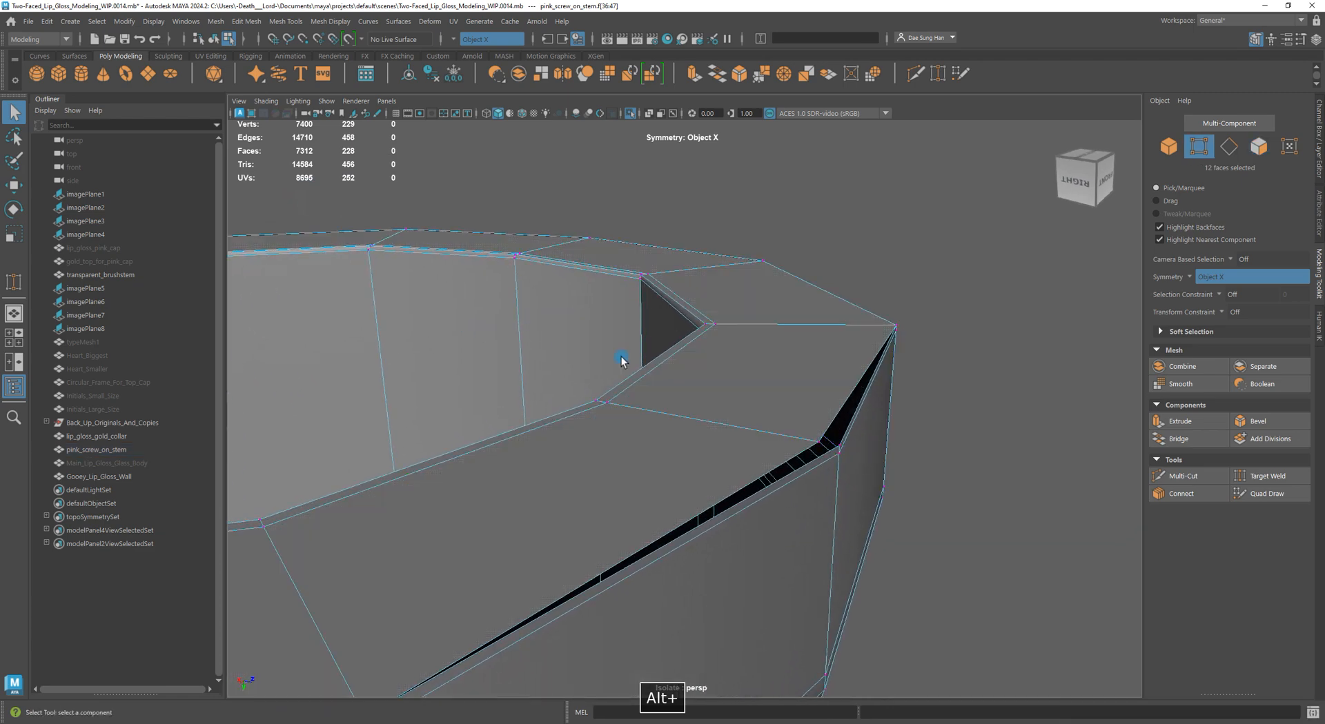
left_click_drag(854, 435, 813, 412, "alt")
right_click_drag(813, 411, 865, 501, "alt")
right_click(865, 405, "shift")
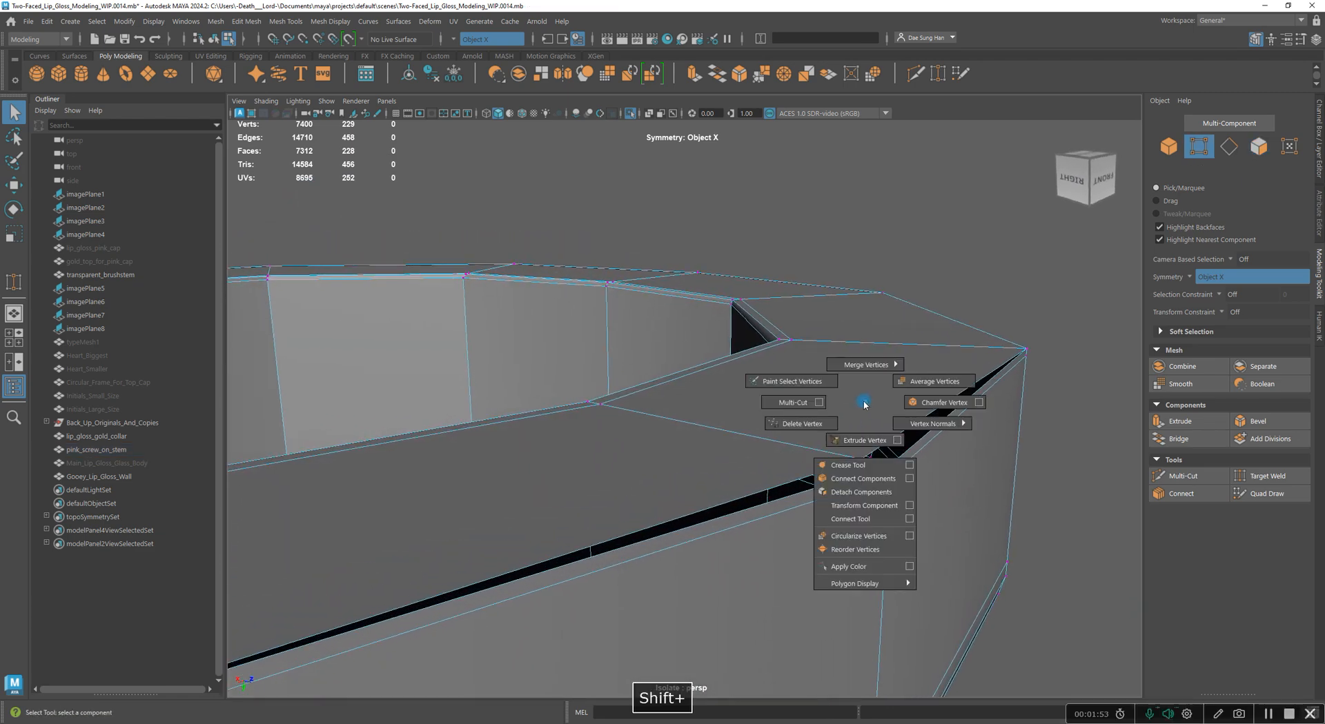
right_click_drag(864, 405, 870, 371)
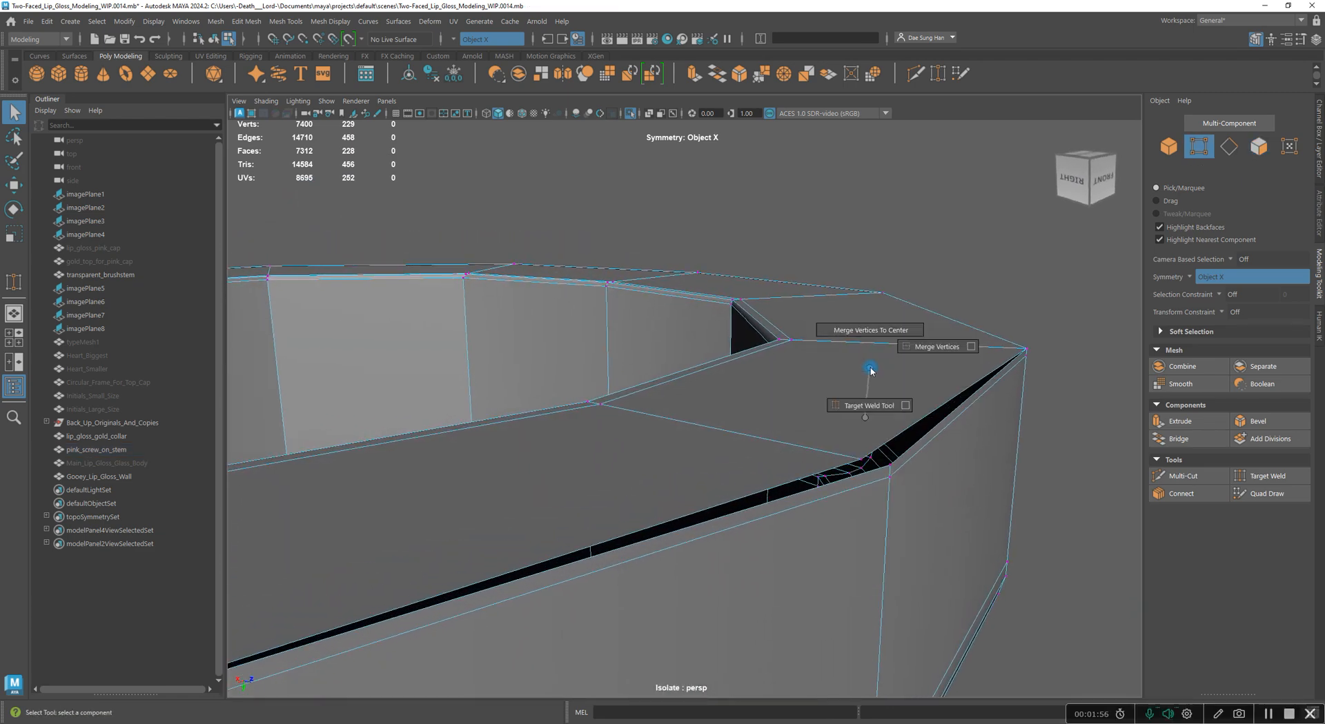
right_click_drag(878, 408, 878, 408)
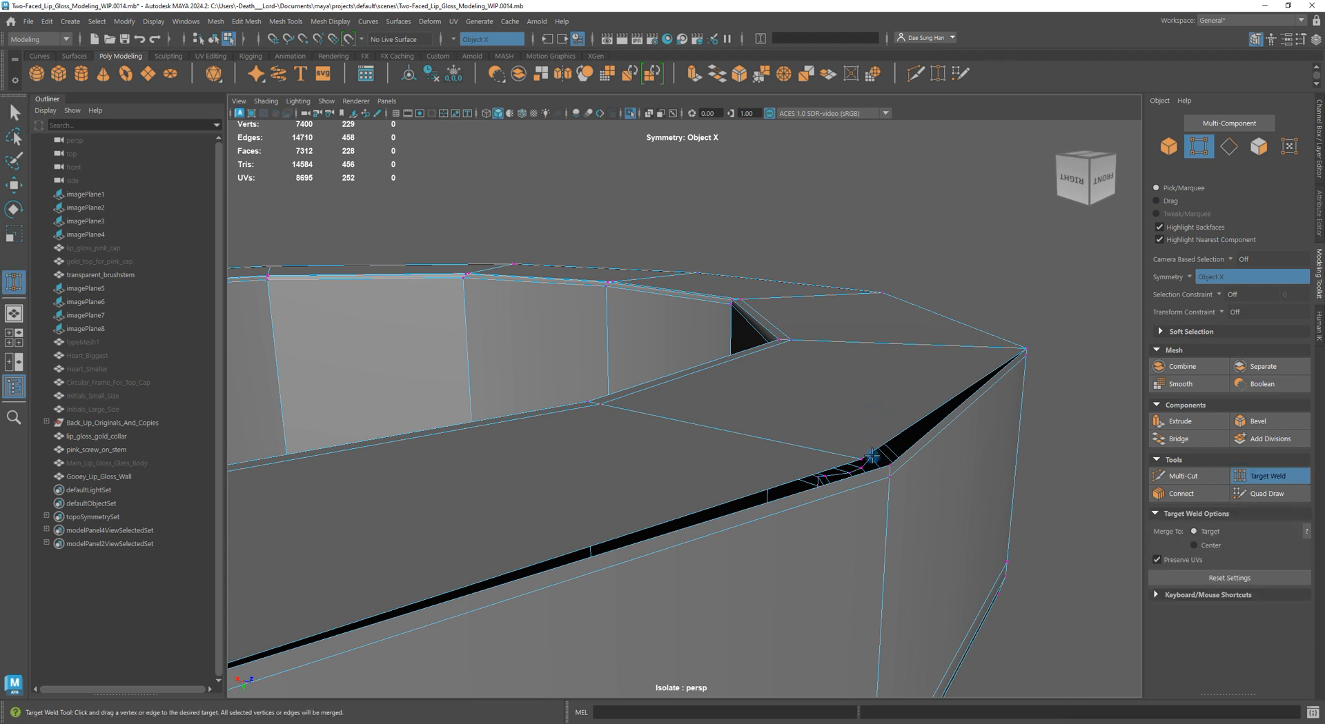
left_click_drag(861, 459, 892, 465)
right_click_drag(1024, 525, 717, 485, "alt")
middle_click_drag(667, 479, 871, 474, "alt")
right_click_drag(879, 464, 819, 473, "alt")
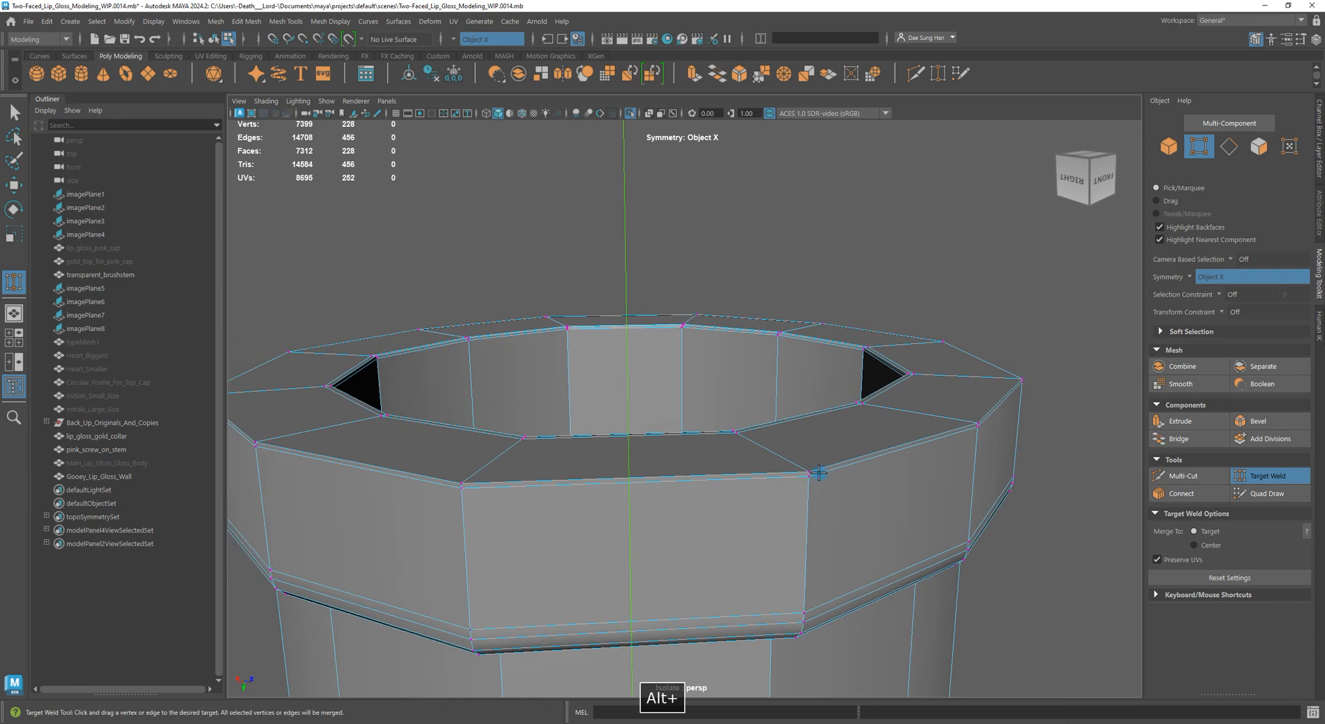
Select all twelve wide faces around the stem's bottom rim with mirrored picks
key("w")
right_click_drag(897, 390, 880, 434)
left_click(881, 436)
left_click_drag(880, 436, 1007, 545, "alt")
left_click_drag(780, 488, 840, 461, "alt")
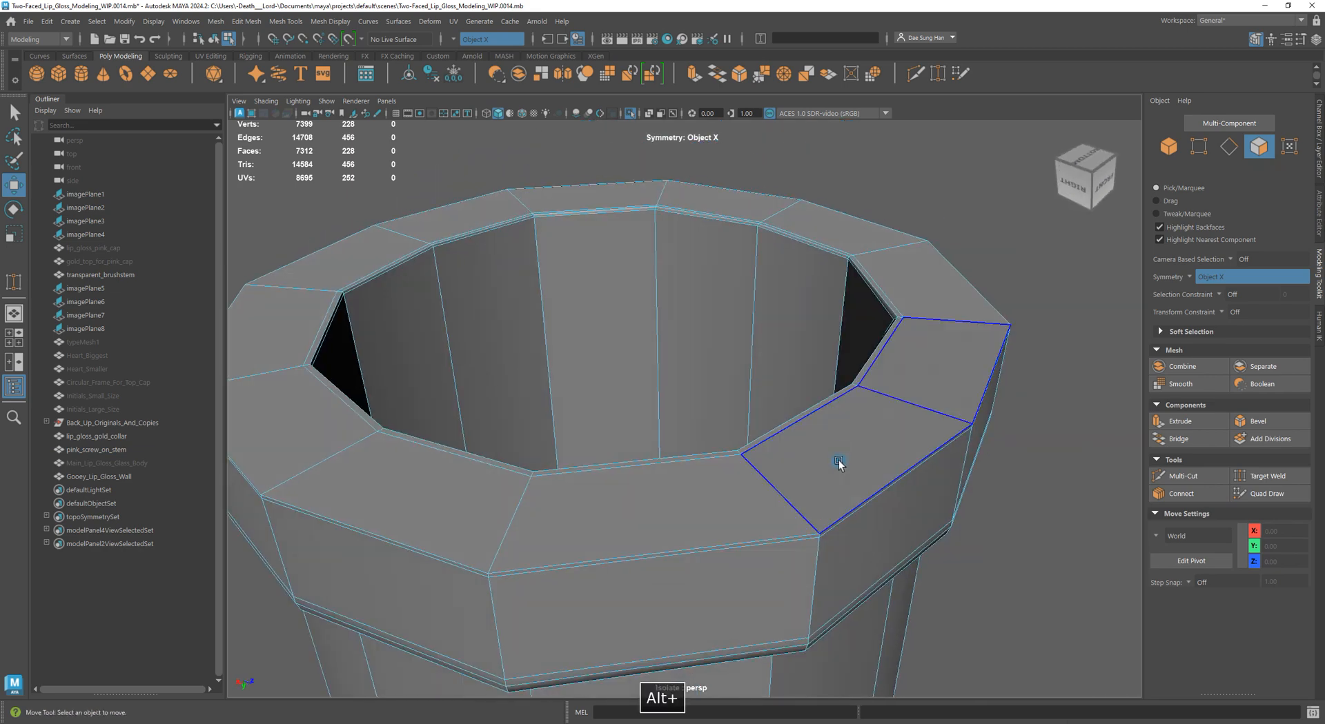
left_click(737, 488, "shift")
left_click(366, 458, "shift")
left_click(311, 430, "shift")
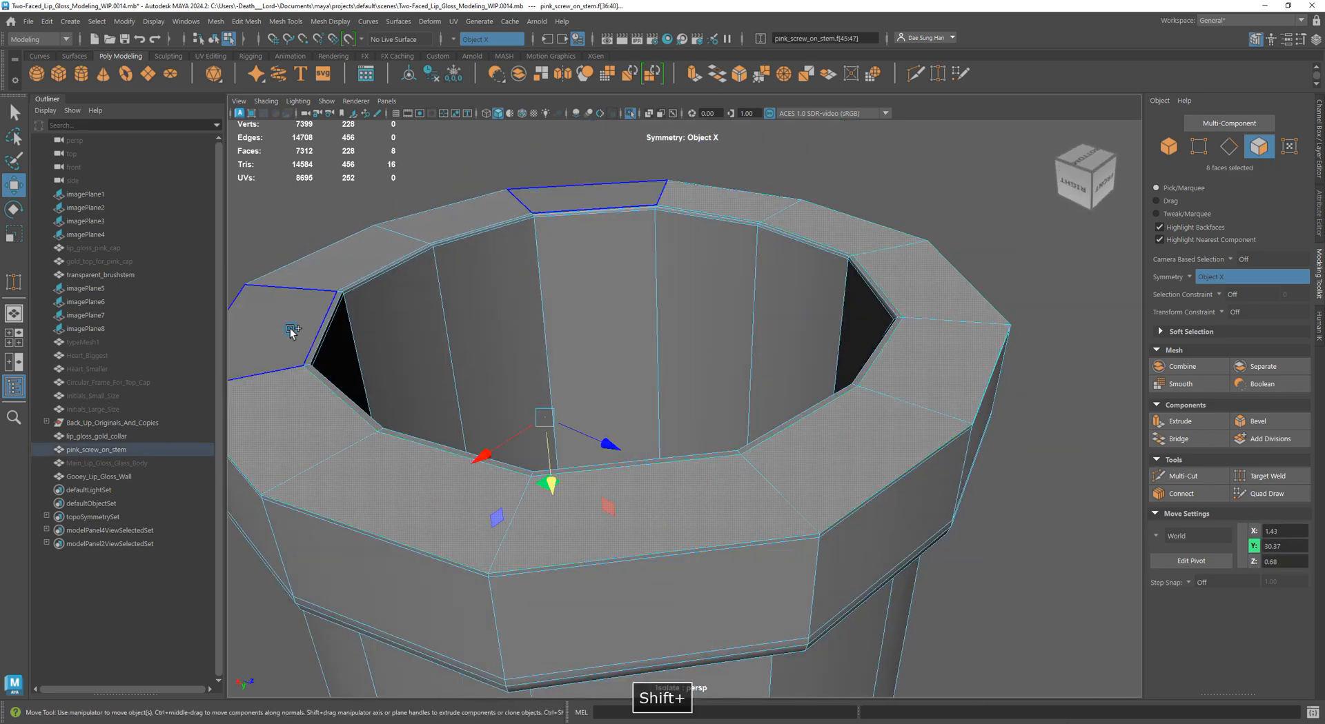
left_click(290, 331, "shift")
left_click(391, 242, "shift")
Add the narrow ring of faces along the rim's inner opening to the face selection
left_click_drag(834, 426, 913, 483, "alt")
key("4")
right_click_drag(1004, 511, 804, 653, "alt")
mouse_move(804, 652)
left_mouse_down("alt")
mouse_move(855, 598)
mouse_move(919, 587)
mouse_move(760, 548)
left_mouse_up("alt")
key("5")
right_click_drag(760, 548, 1012, 615, "alt")
left_click_drag(1012, 615, 479, 468, "alt")
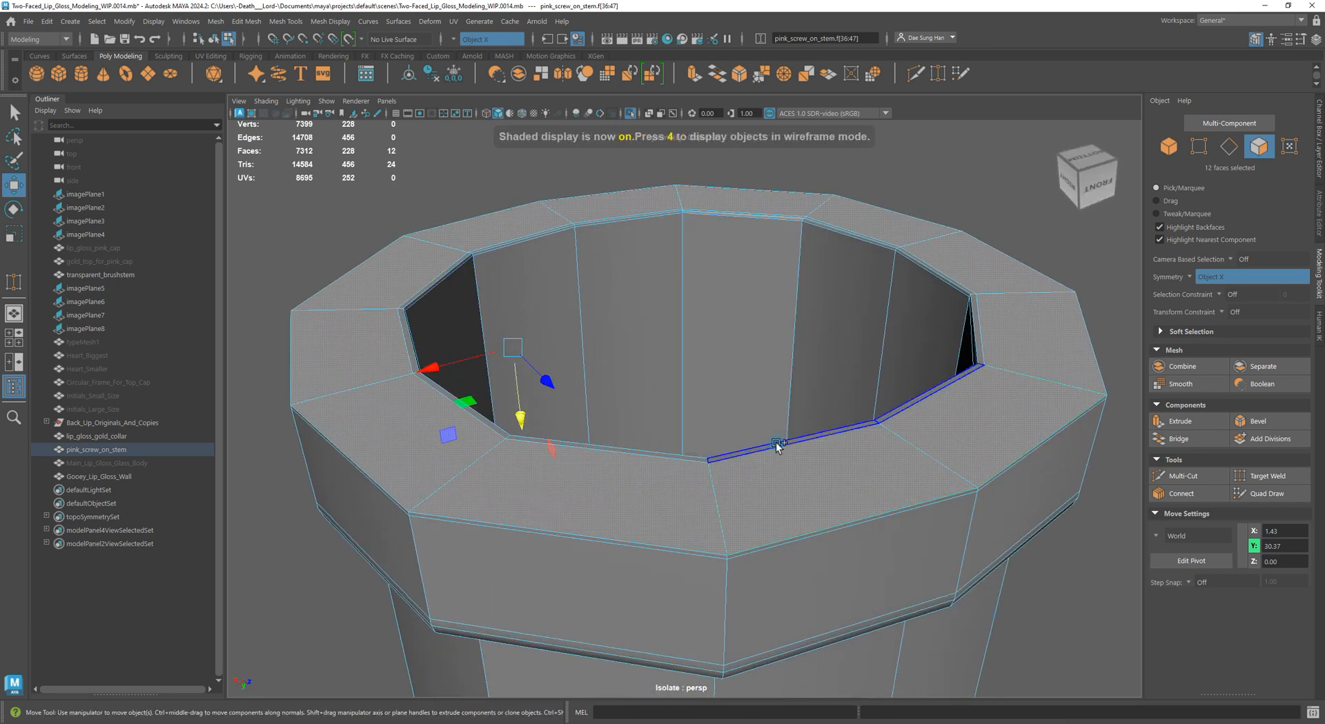
right_click_drag(766, 467, 917, 511, "alt")
left_click(679, 492, "shift")
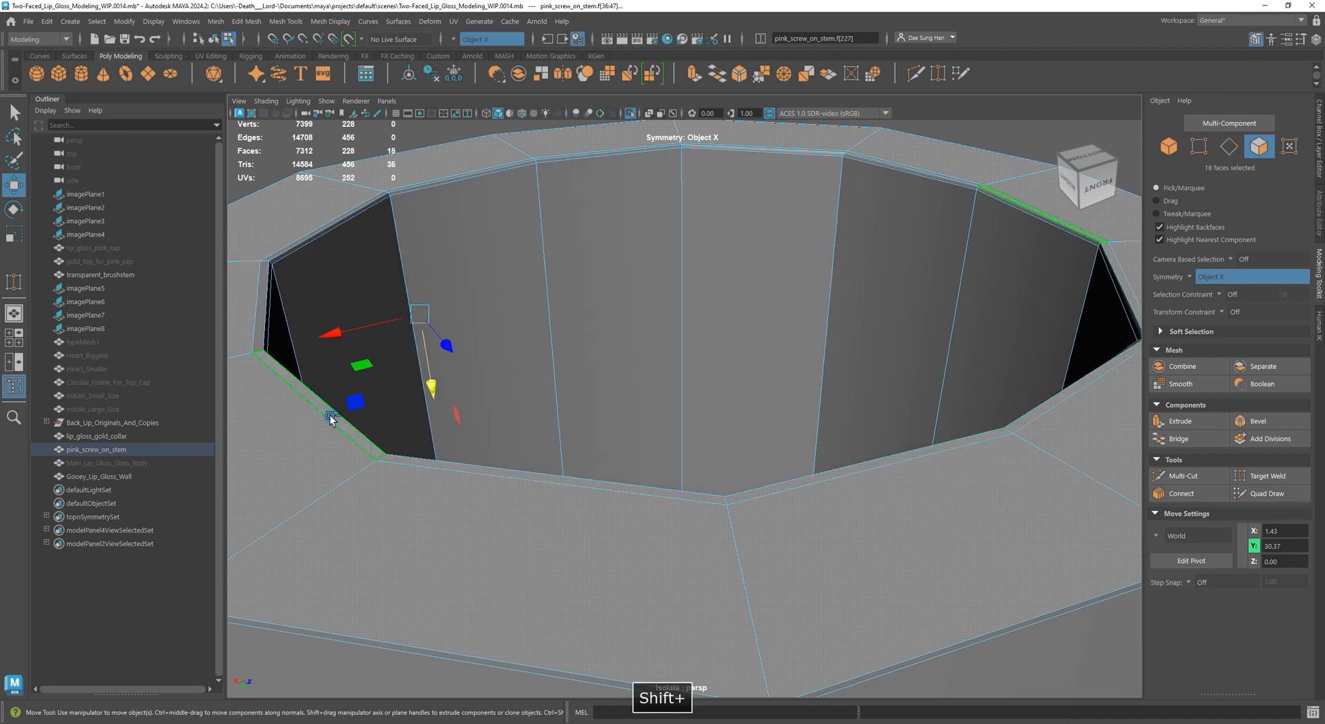
left_click(326, 225, "shift")
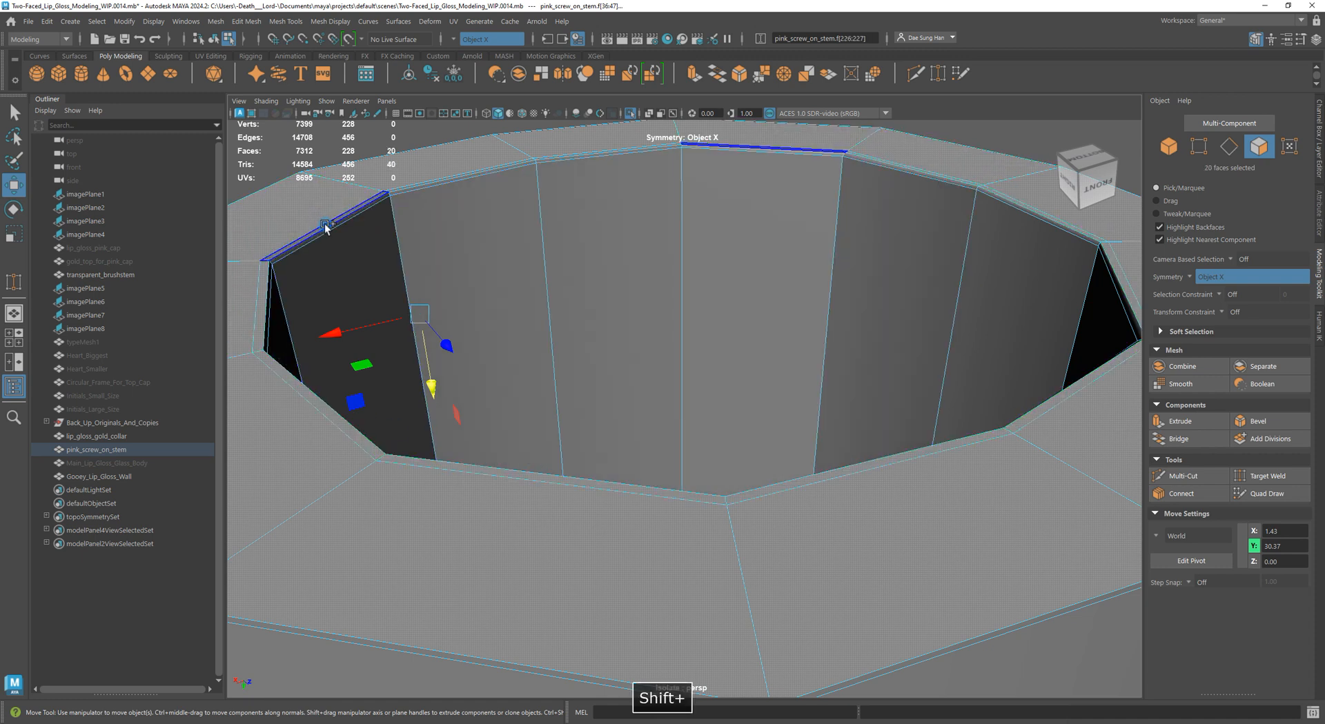
left_click_drag(325, 226, 739, 406, "alt")
scroll(977, 466, "down", 5)
Scale the selected rim faces down along the Y axis in the side view to flatten them
left_click_drag(977, 466, 755, 462, "alt")
middle_click_drag(754, 461, 648, 367, "alt")
key("space")
key("space")
middle_click_drag(612, 464, 1055, 484, "alt")
right_click_drag(731, 478, 914, 518, "alt")
middle_click_drag(913, 517, 410, 422, "alt")
right_click_drag(749, 483, 960, 541, "alt")
middle_click_drag(514, 356, 586, 453, "alt")
right_click_drag(586, 453, 1114, 593, "alt")
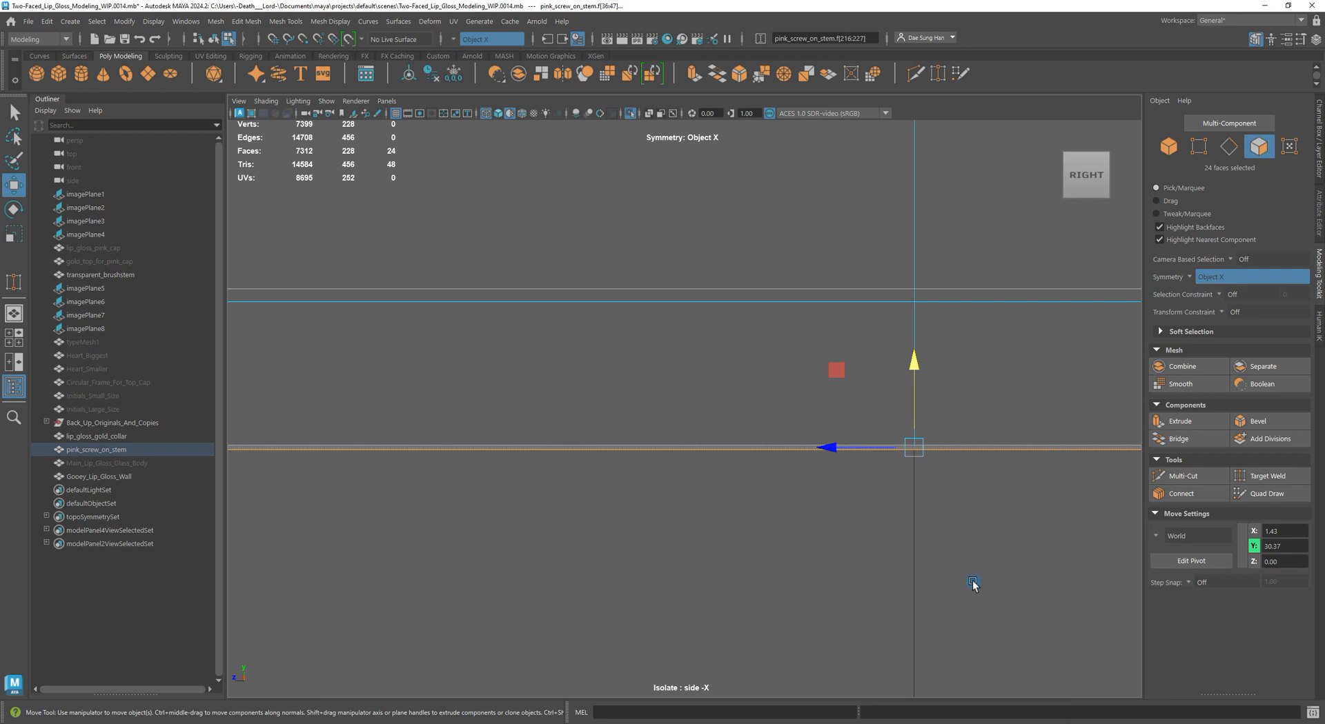
key("r")
mouse_move(911, 396)
left_mouse_down()
mouse_move(911, 414)
mouse_move(915, 402)
left_mouse_up()
Select the first ten vertices lying just above the stem's bottom edge in the side view
mouse_move(915, 370)
right_mouse_down("alt")
mouse_move(961, 497)
mouse_move(754, 464)
mouse_move(480, 448)
mouse_move(796, 465)
mouse_move(1017, 499)
mouse_move(644, 481)
right_mouse_up("alt")
middle_click_drag(644, 476, 384, 458, "alt")
middle_click_drag(793, 484, 302, 460, "alt")
right_click_drag(936, 399, 720, 332)
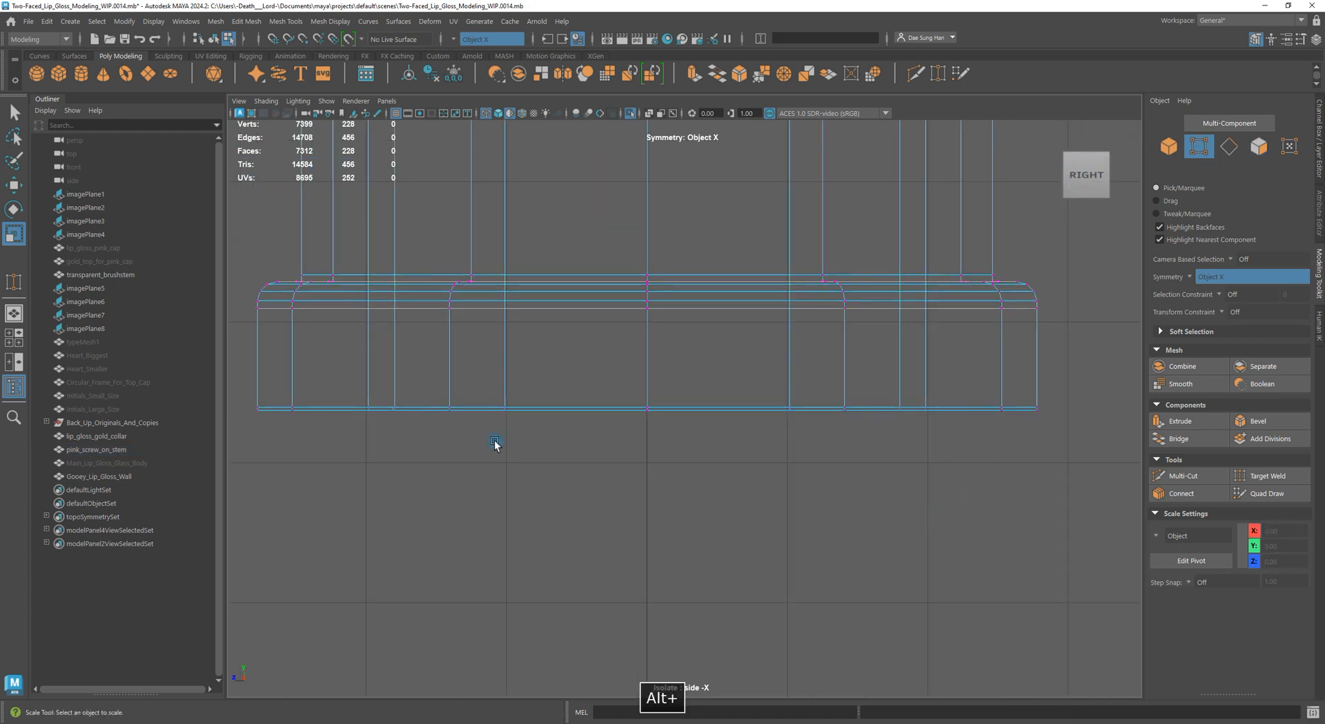
middle_click_drag(495, 442, 846, 465, "alt")
right_click_drag(586, 409, 890, 449, "alt")
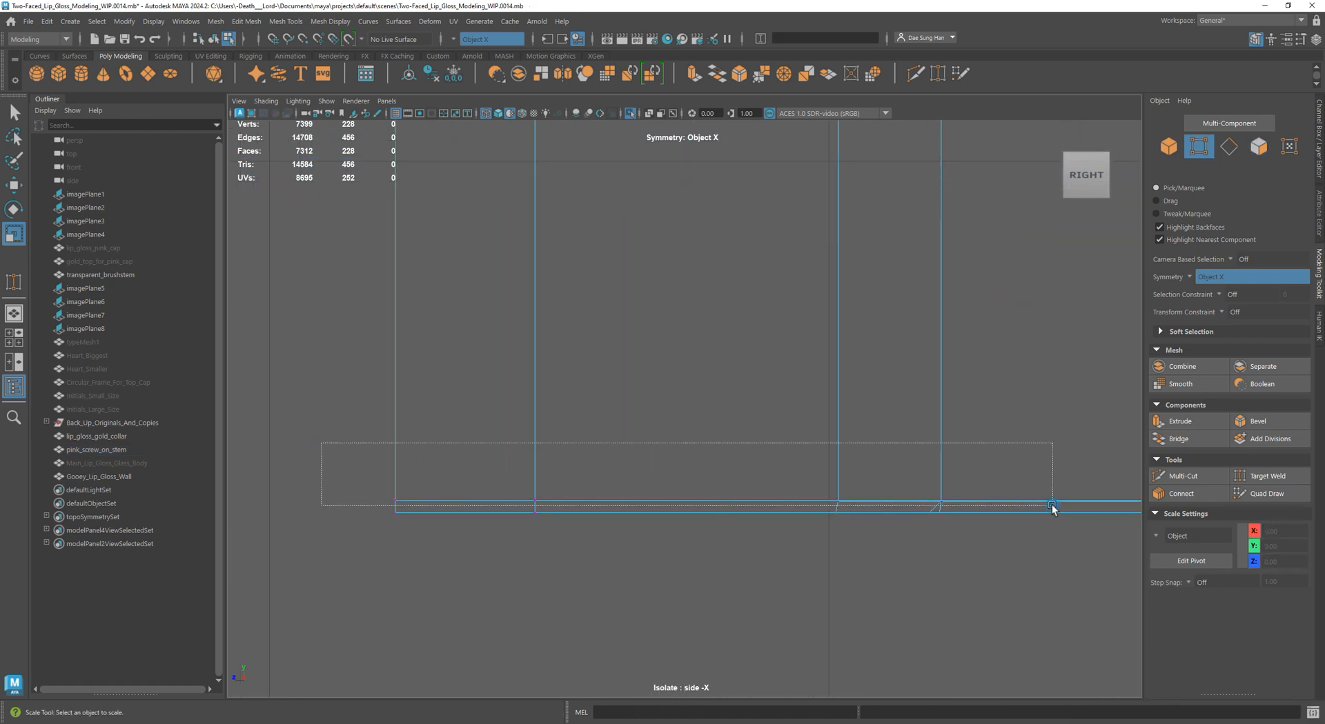
left_click_drag(1051, 507, 951, 506)
middle_click_drag(942, 537, 207, 503, "alt")
middle_click_drag(676, 496, 940, 488, "alt")
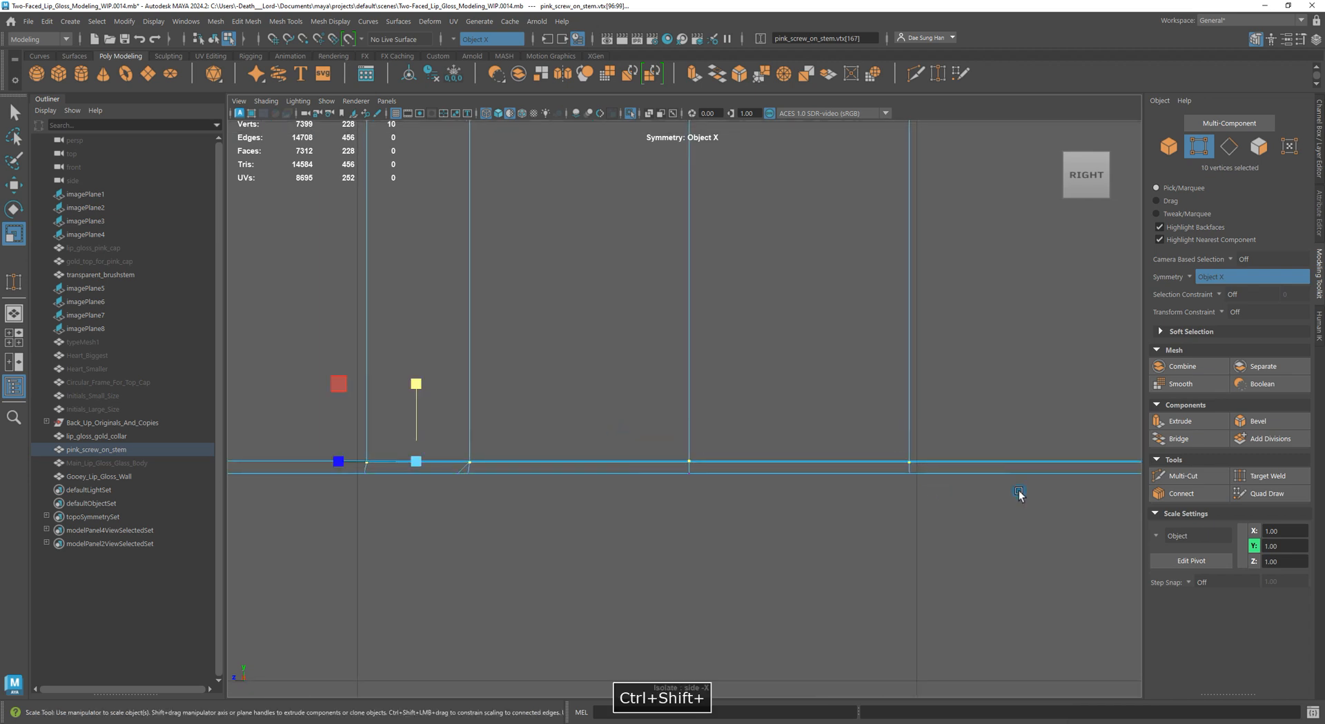
Add the remaining vertices just above the stem's bottom edge, making 24 selected vertices
right_click_drag(659, 453, 841, 447, "alt")
middle_click_drag(871, 446, 630, 443, "alt")
right_click_drag(630, 444, 717, 456, "alt")
middle_click_drag(688, 466, 1019, 456, "alt")
right_click_drag(677, 402, 842, 441, "alt")
middle_click_drag(908, 455, 479, 438, "alt")
right_click_drag(663, 452, 856, 476, "alt")
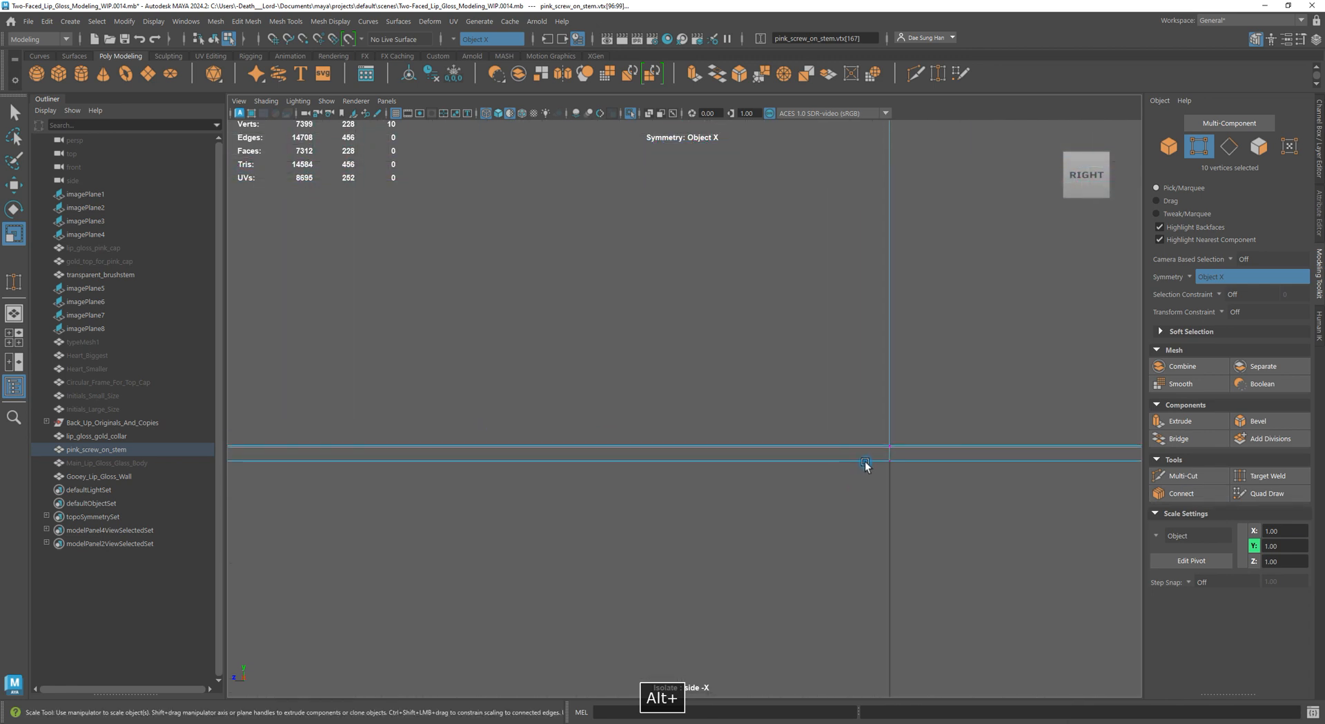
middle_click_drag(830, 464, 828, 483, "alt")
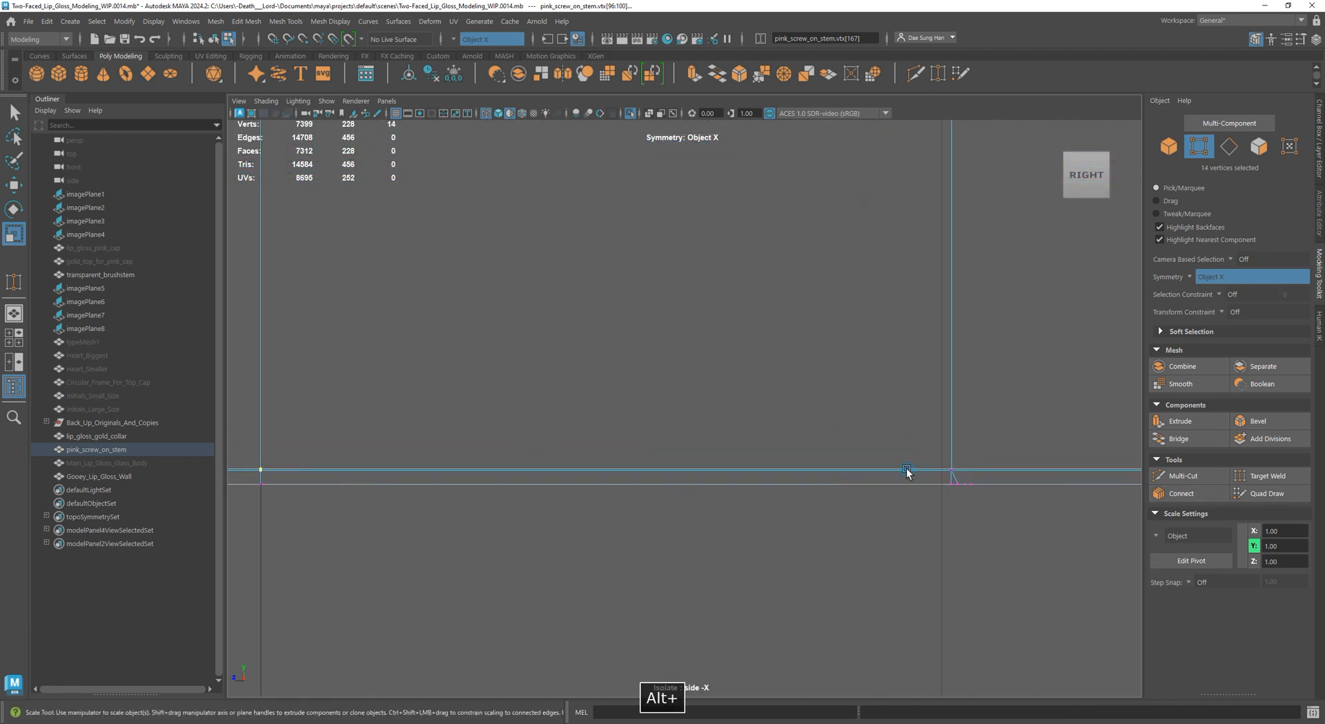
right_click_drag(1019, 487, 324, 493, "alt")
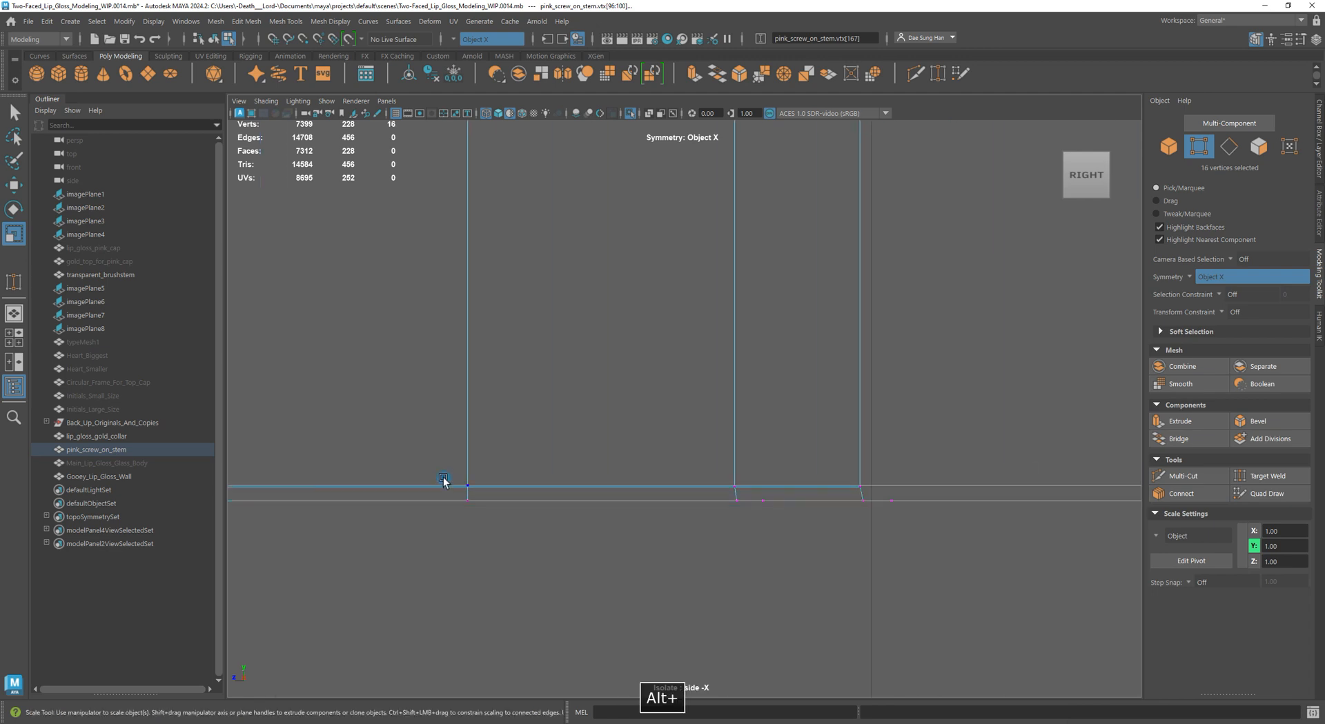
left_click_drag(941, 491, 943, 492, "ctrl+shift")
right_click_drag(1077, 501, 1035, 510, "alt")
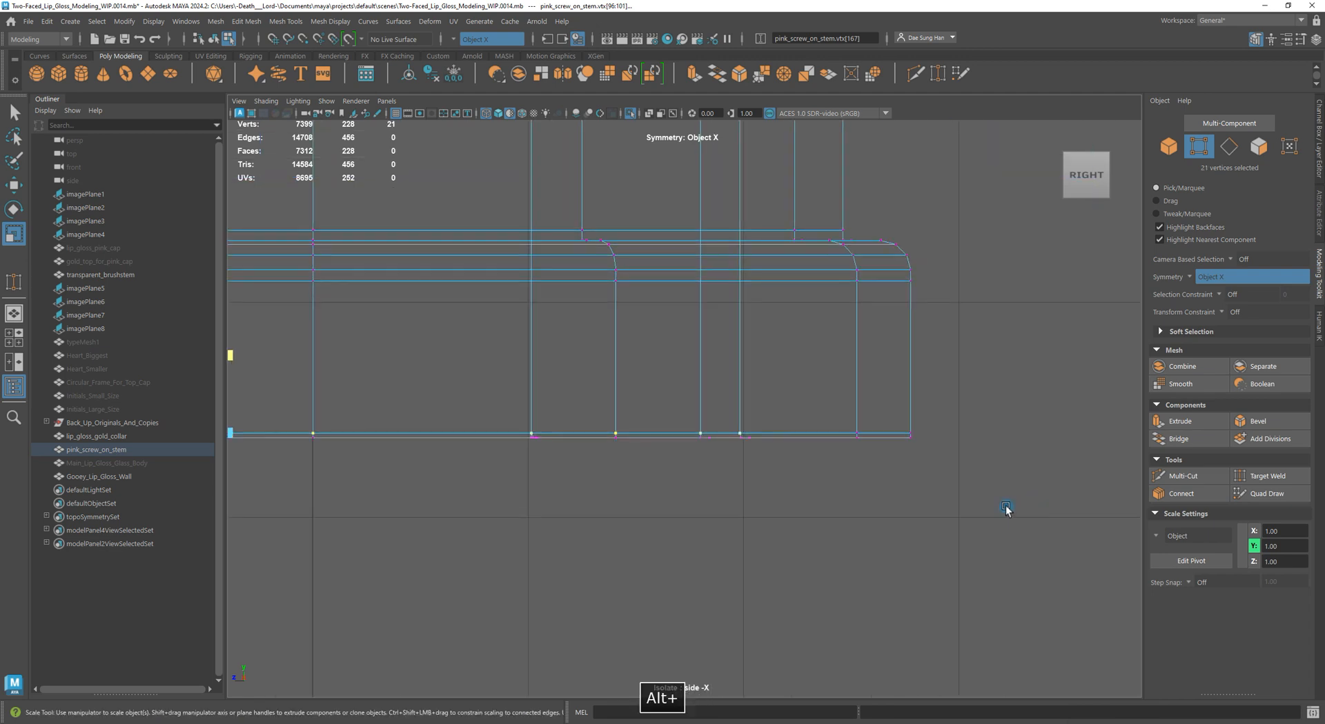
right_click_drag(876, 407, 890, 538, "alt")
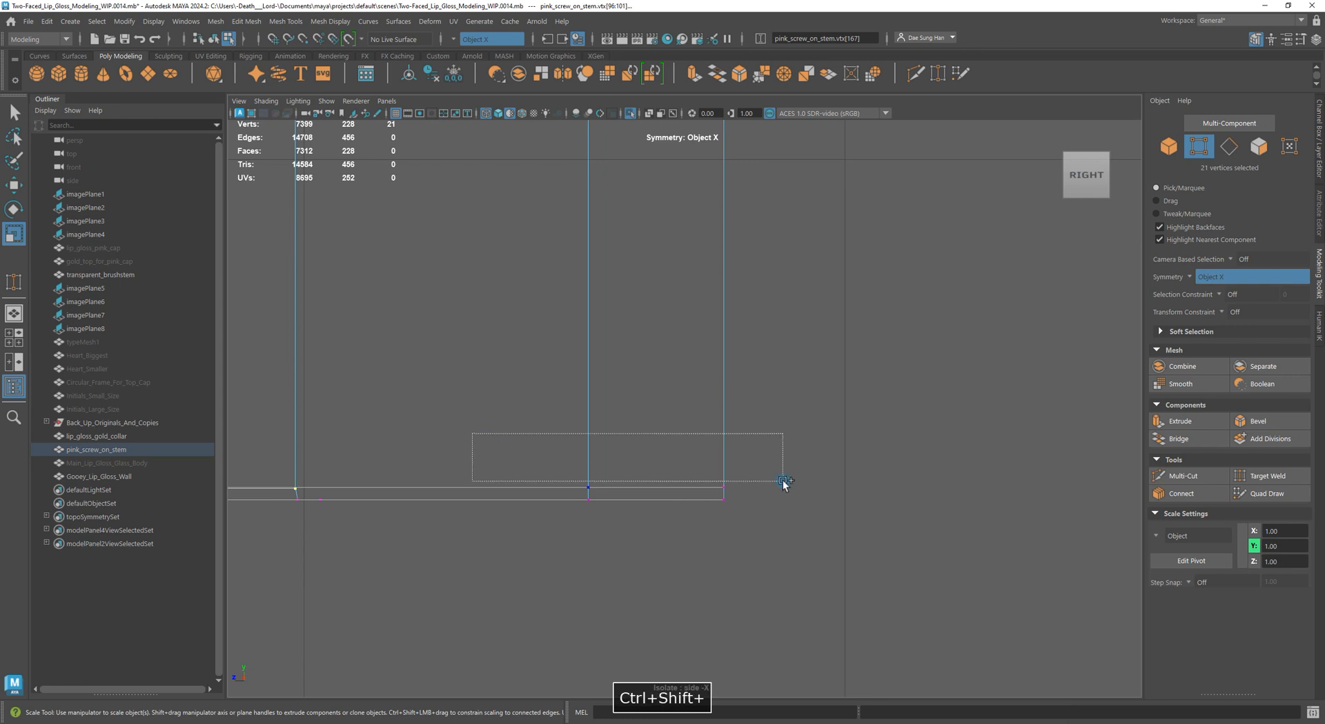
left_click_drag(786, 489, 787, 491, "ctrl+shift")
Examine in the side view whether the selected vertices above the bottom edge share the same height
right_click_drag(786, 492, 757, 529, "alt")
key("w")
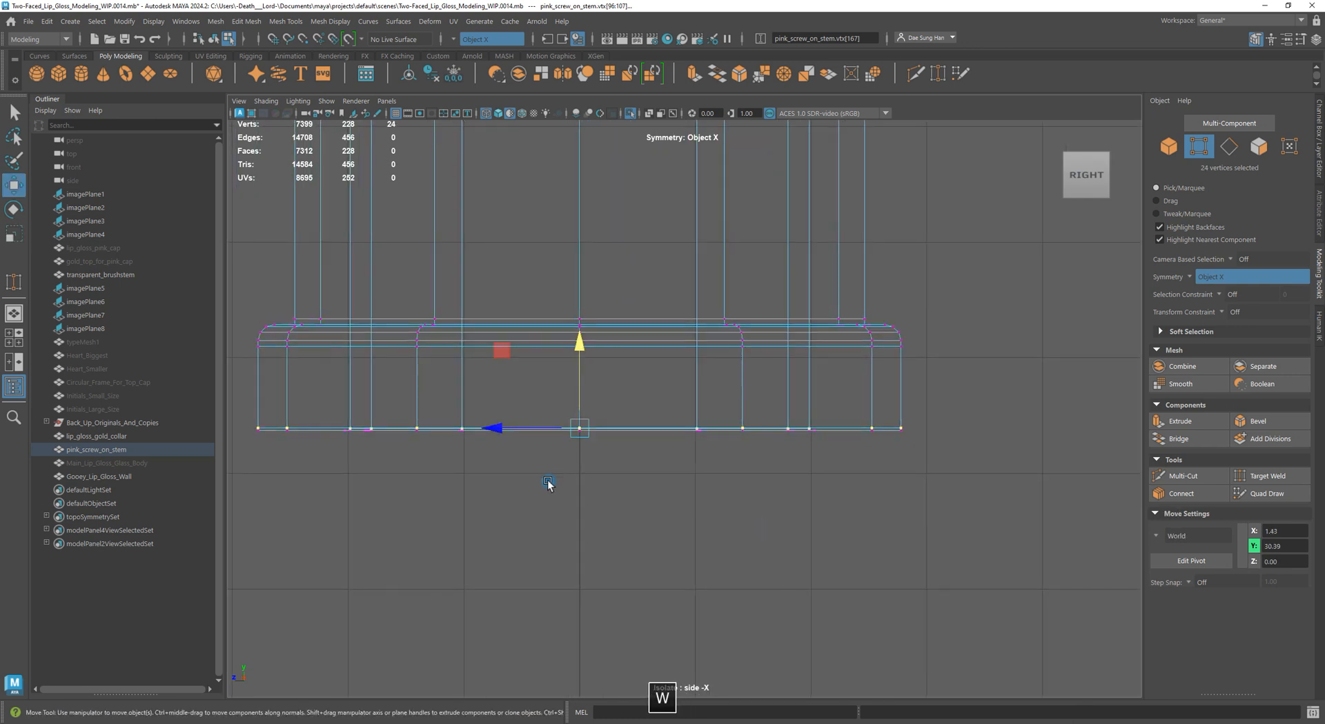
right_click_drag(556, 461, 696, 504, "alt")
middle_click_drag(868, 492, 476, 473, "alt")
right_click_drag(476, 473, 1090, 563, "alt")
middle_click_drag(665, 559, 623, 395, "alt")
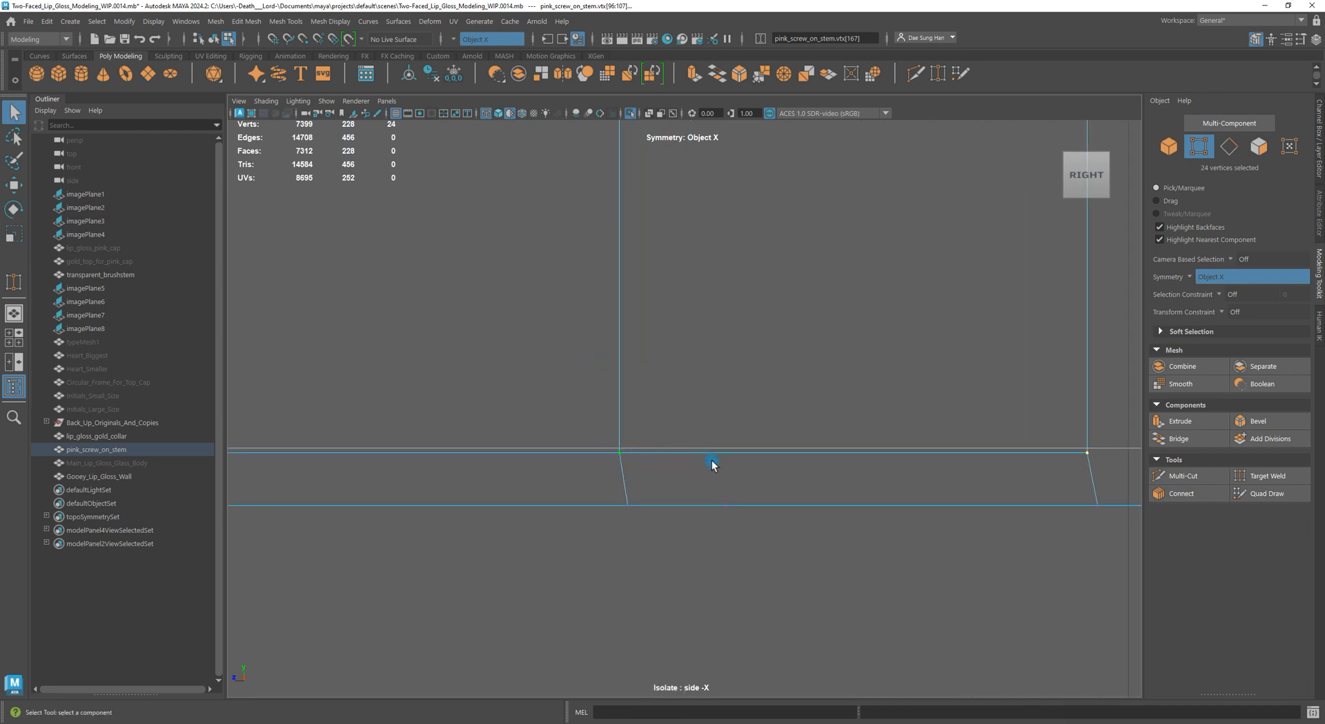
right_click_drag(748, 457, 895, 456, "alt")
middle_click_drag(376, 463, 670, 470, "alt")
right_click_drag(669, 470, 1104, 485, "alt")
key("space")
key("space")
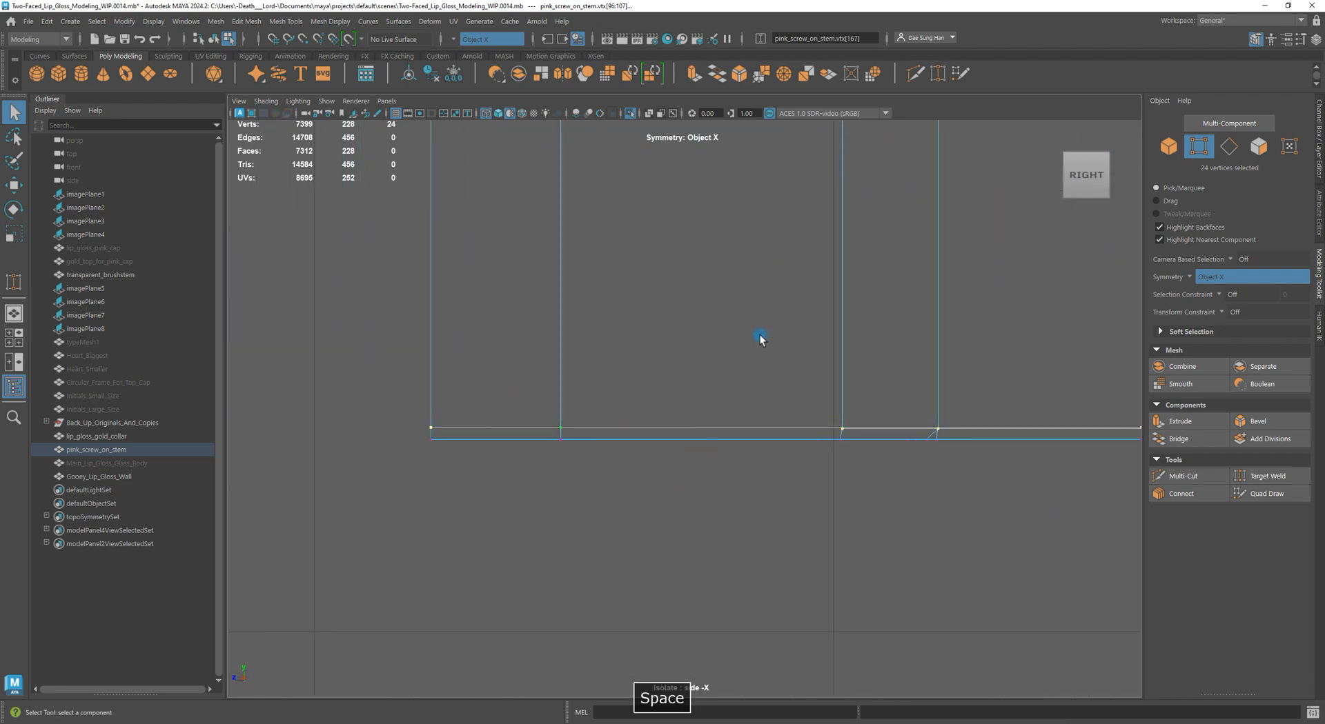
Examine the selected vertices and edge loops around the stem's bottom rim in the perspective view
left_click_drag(699, 345, 885, 439, "alt")
right_click_drag(844, 416, 666, 452, "alt")
middle_click_drag(666, 451, 759, 425, "alt")
mouse_move(630, 432)
left_mouse_down("alt")
mouse_move(598, 432)
mouse_move(1050, 350)
mouse_move(614, 437)
left_mouse_up("alt")
right_click_drag(615, 437, 867, 508, "alt")
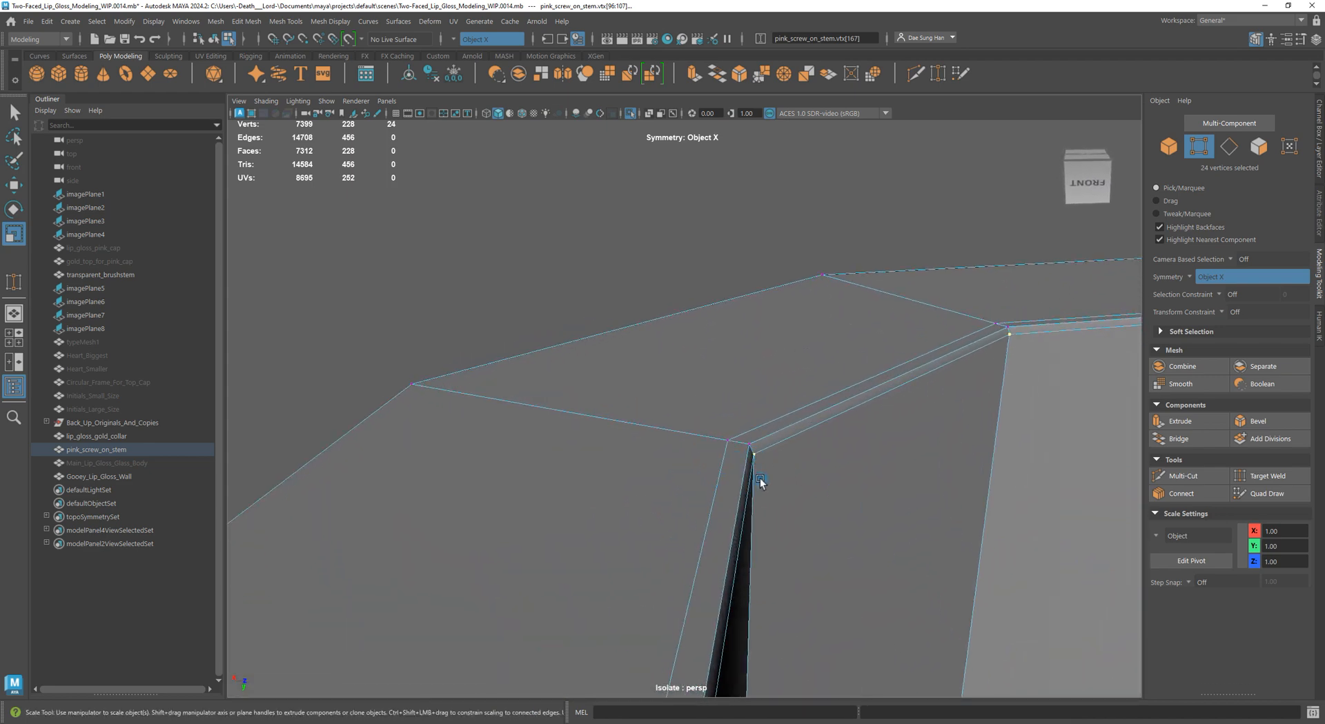
left_click_drag(634, 487, 684, 483, "alt")
left_click_drag(566, 440, 733, 571, "alt")
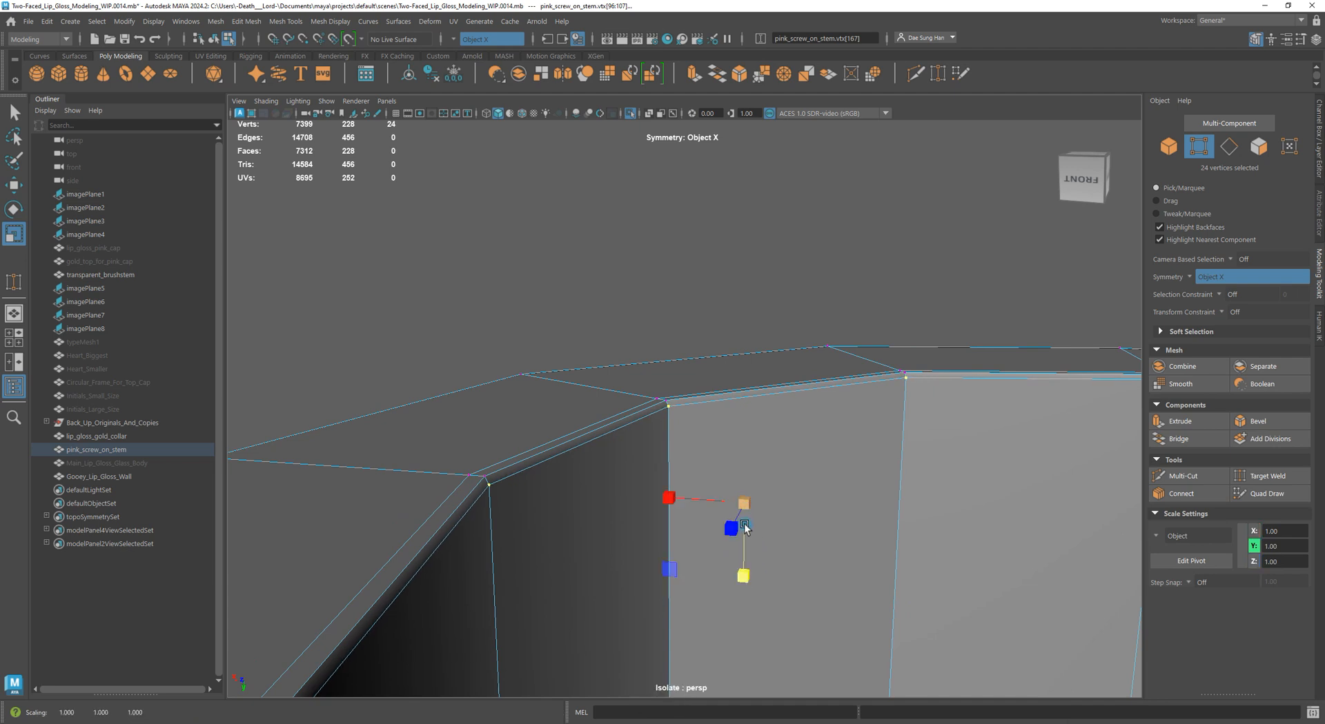
left_click_drag(745, 573, 748, 465, "alt")
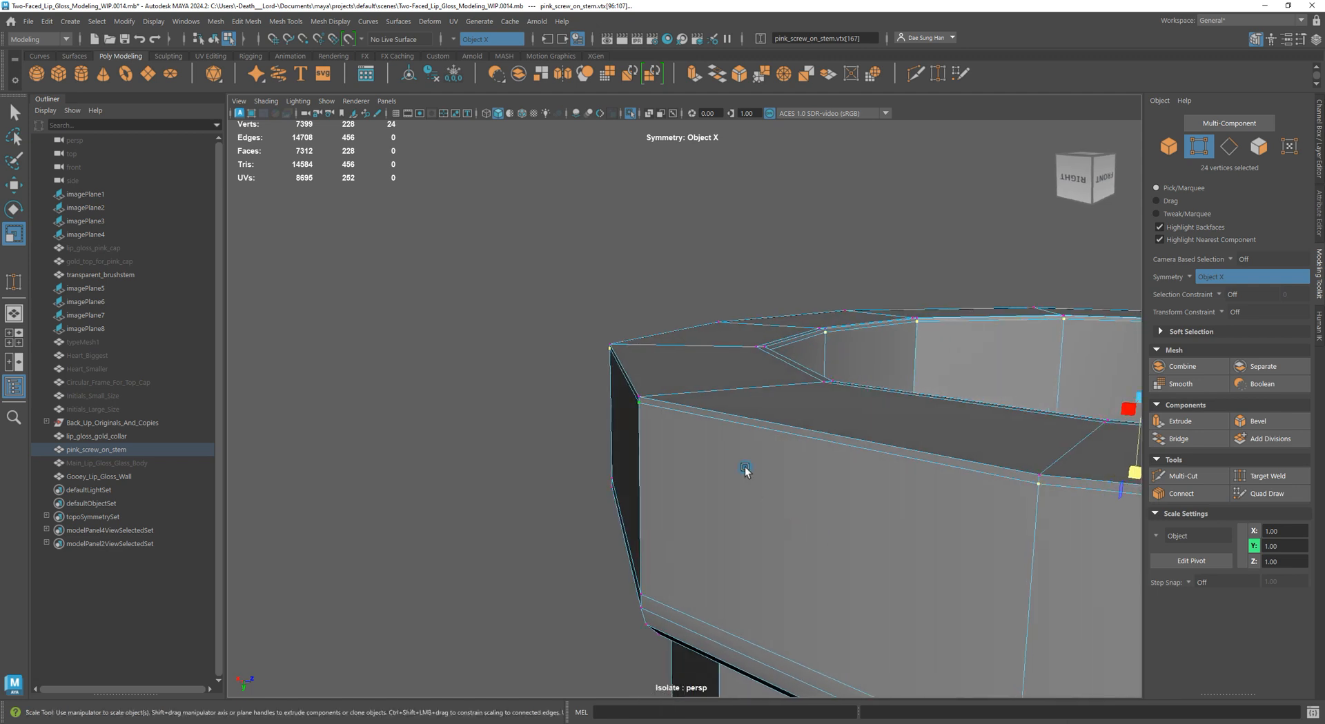
Return the stem to object mode and check its bottom rim with the smooth preview
key("F8")
left_click(797, 403)
key("3")
left_click(570, 363)
right_click_drag(716, 447, 624, 456, "alt")
left_click_drag(625, 456, 687, 491, "alt")
left_click(639, 481)
key("1")
right_click_drag(687, 491, 735, 508, "alt")
left_click_drag(735, 508, 599, 412, "alt")
Insert a supporting edge loop on the stem's bottom face, close to its outer rim edge
right_click_drag(667, 343, 669, 388, "shift")
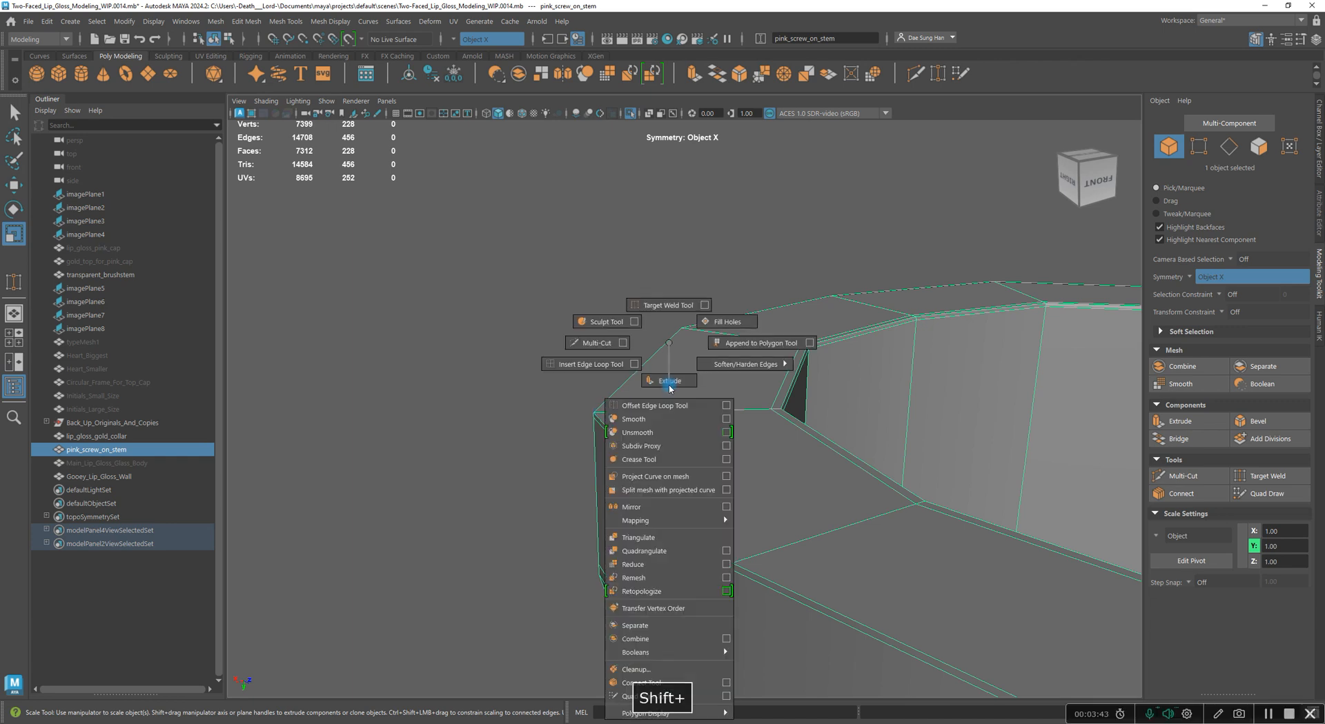
right_click_drag(489, 379, 470, 395, "shift")
left_click_drag(562, 414, 650, 417, "alt")
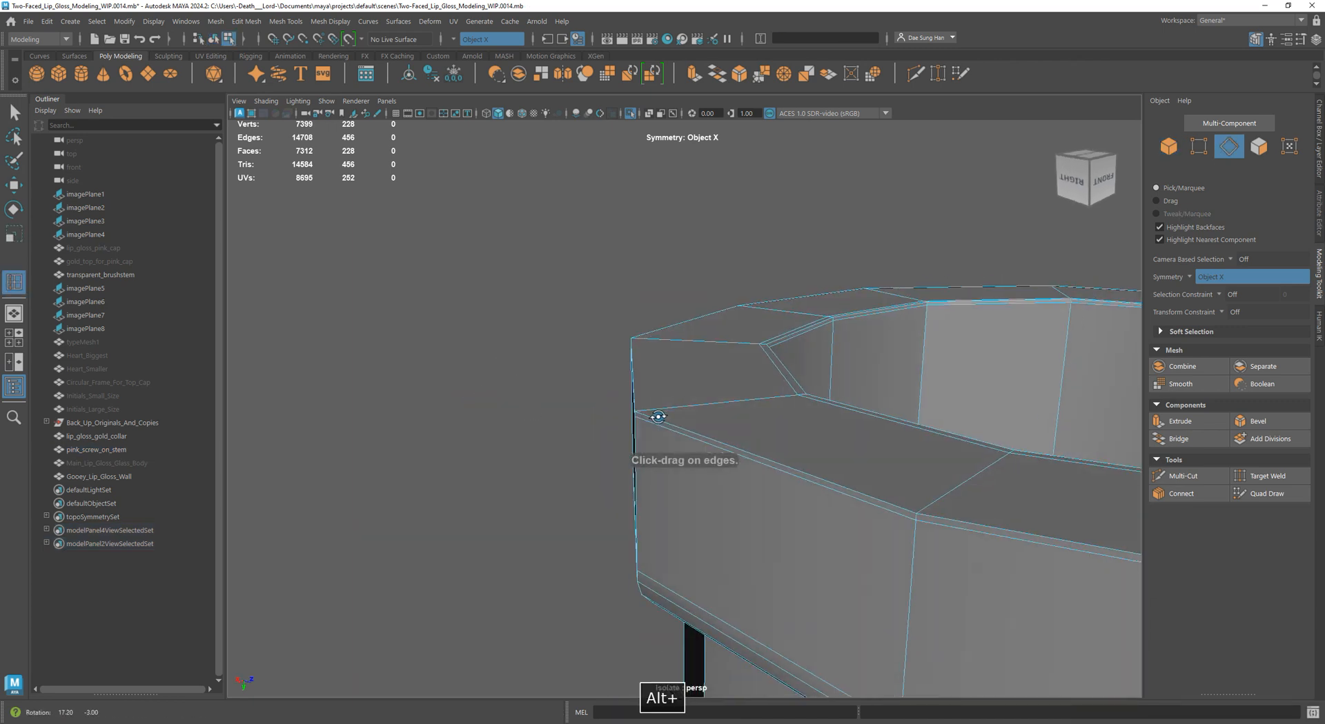
right_click_drag(651, 417, 860, 482, "alt")
left_click_drag(860, 482, 657, 420, "alt")
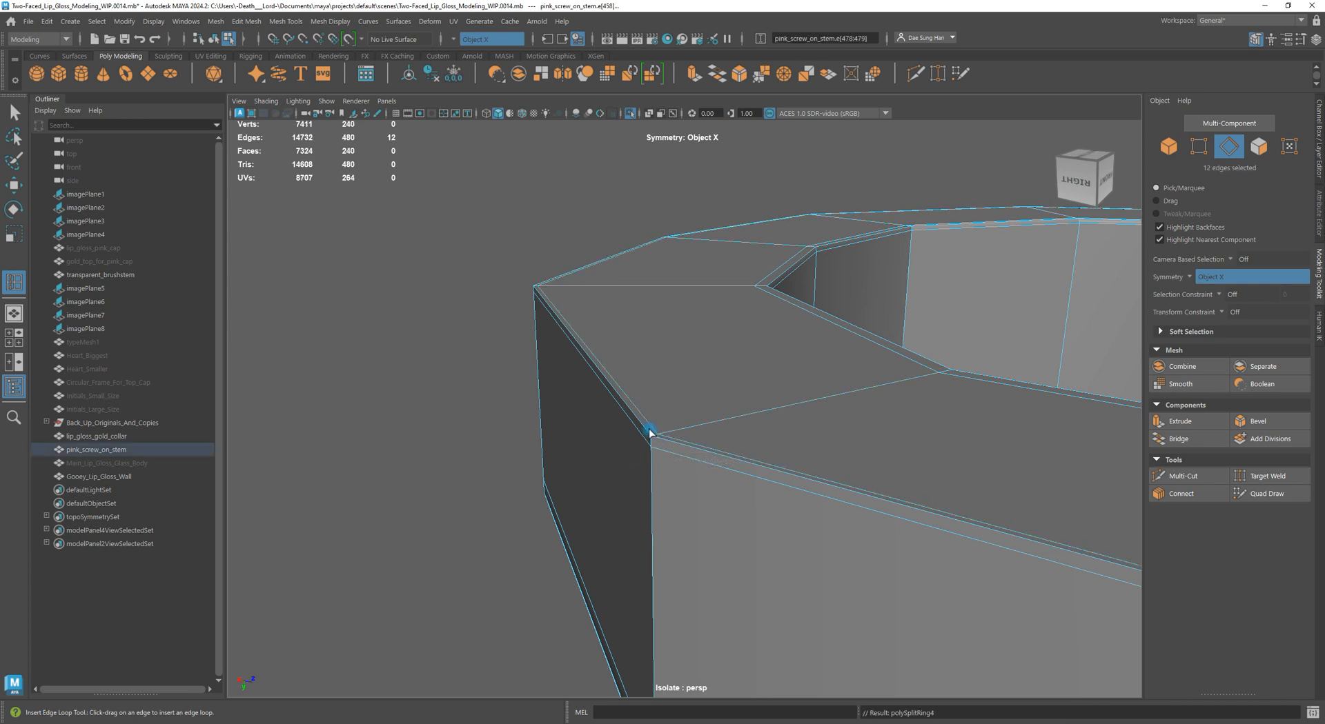
Examine the stem's shape from several angles, comparing the smooth preview with the unsmoothed mesh
key("3")
double_click(494, 308)
right_click_drag(690, 462, 609, 452, "alt")
left_click_drag(609, 453, 716, 497, "alt")
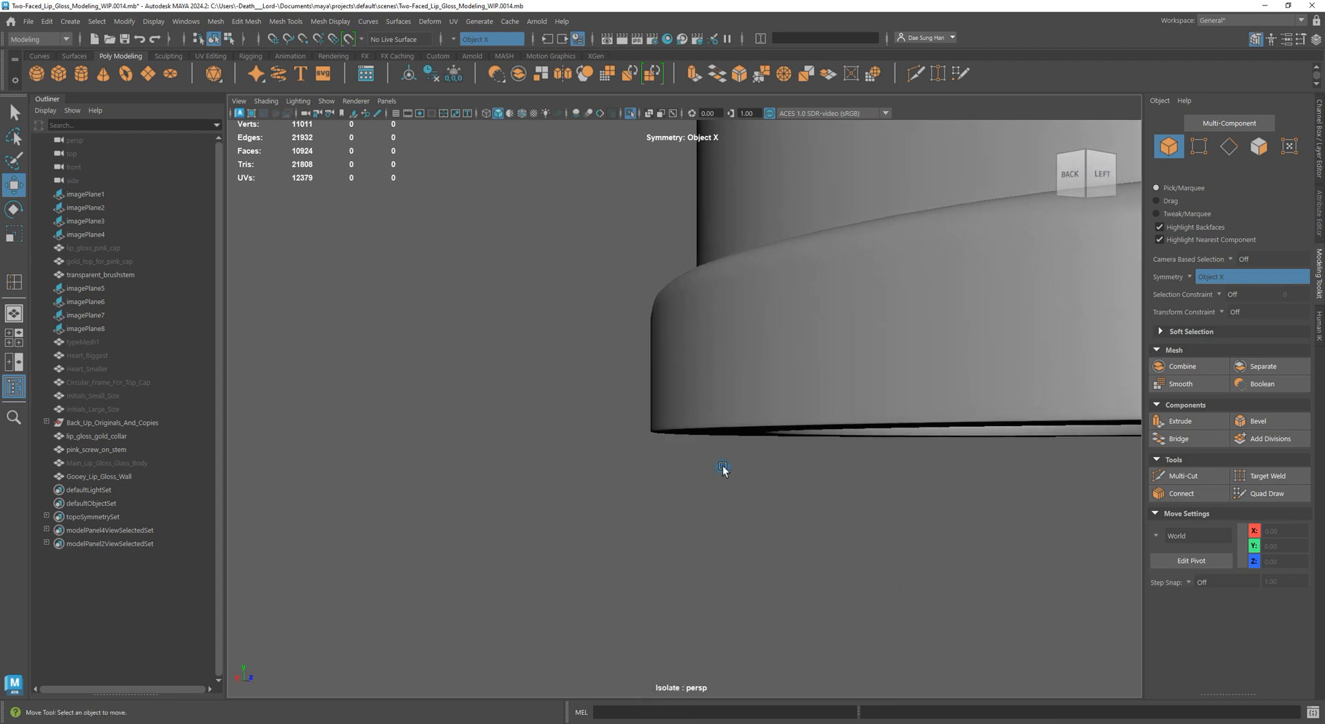
left_click(732, 406)
left_click_drag(725, 412, 961, 496, "alt")
key("1")
key("3")
left_click(878, 474)
left_click_drag(878, 473, 801, 526, "alt")
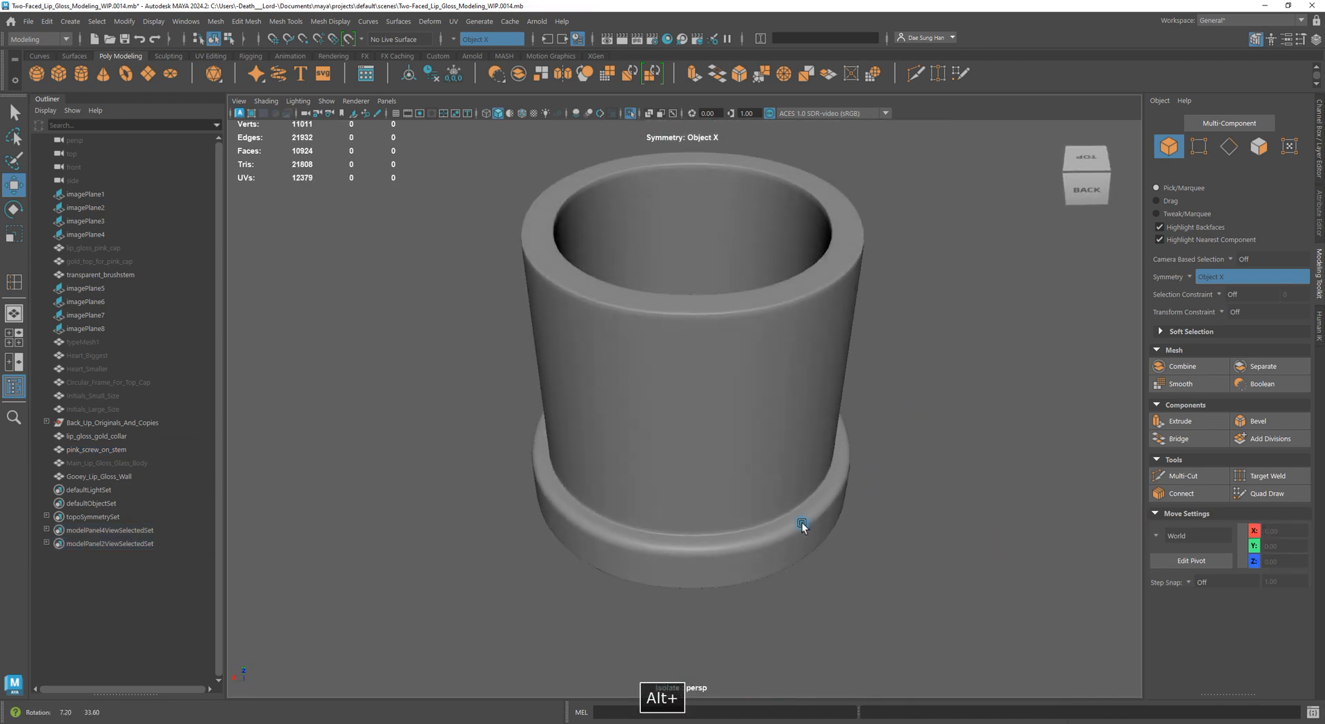
left_click(758, 383)
key("1")
left_click_drag(730, 358, 721, 337, "alt")
key("3")
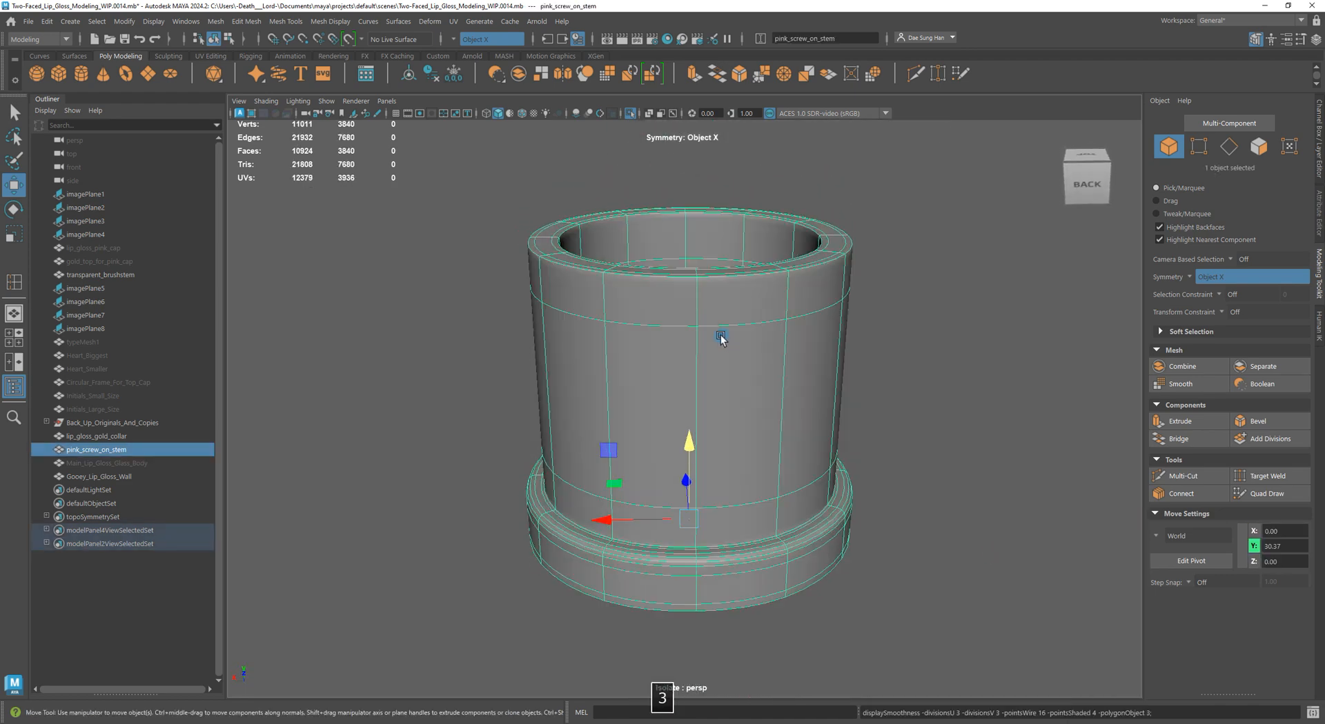
Exit isolation and inspect up close where the stem's bottom rim meets the gold collar
left_click(631, 117)
left_click(847, 414)
right_click_drag(975, 304, 643, 467, "alt")
left_click_drag(643, 467, 672, 502, "alt")
middle_click_drag(672, 502, 640, 462, "alt")
right_click_drag(641, 463, 878, 630, "alt")
left_click_drag(824, 567, 755, 485, "alt")
middle_click_drag(755, 484, 724, 435, "alt")
right_click_drag(724, 435, 959, 621, "alt")
middle_click_drag(877, 514, 690, 383, "alt")
right_click_drag(690, 384, 789, 475, "alt")
left_click_drag(790, 476, 790, 541, "alt")
left_click(790, 542)
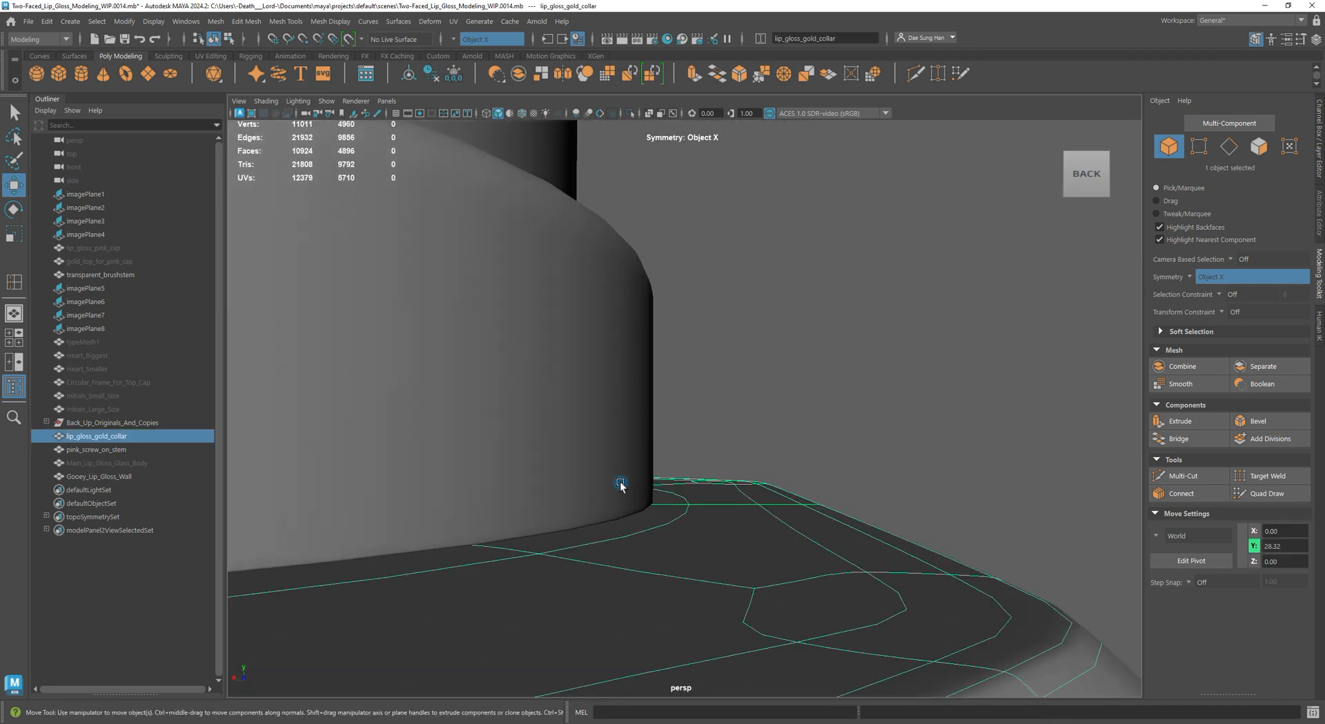
Move pink_screw_on_stem slightly down along the Y axis, to Y 30.36, against the gold collar
left_click(551, 454)
key("1")
middle_click_drag(571, 436, 879, 449, "alt")
key("3")
right_click_drag(879, 449, 360, 420, "alt")
key("w")
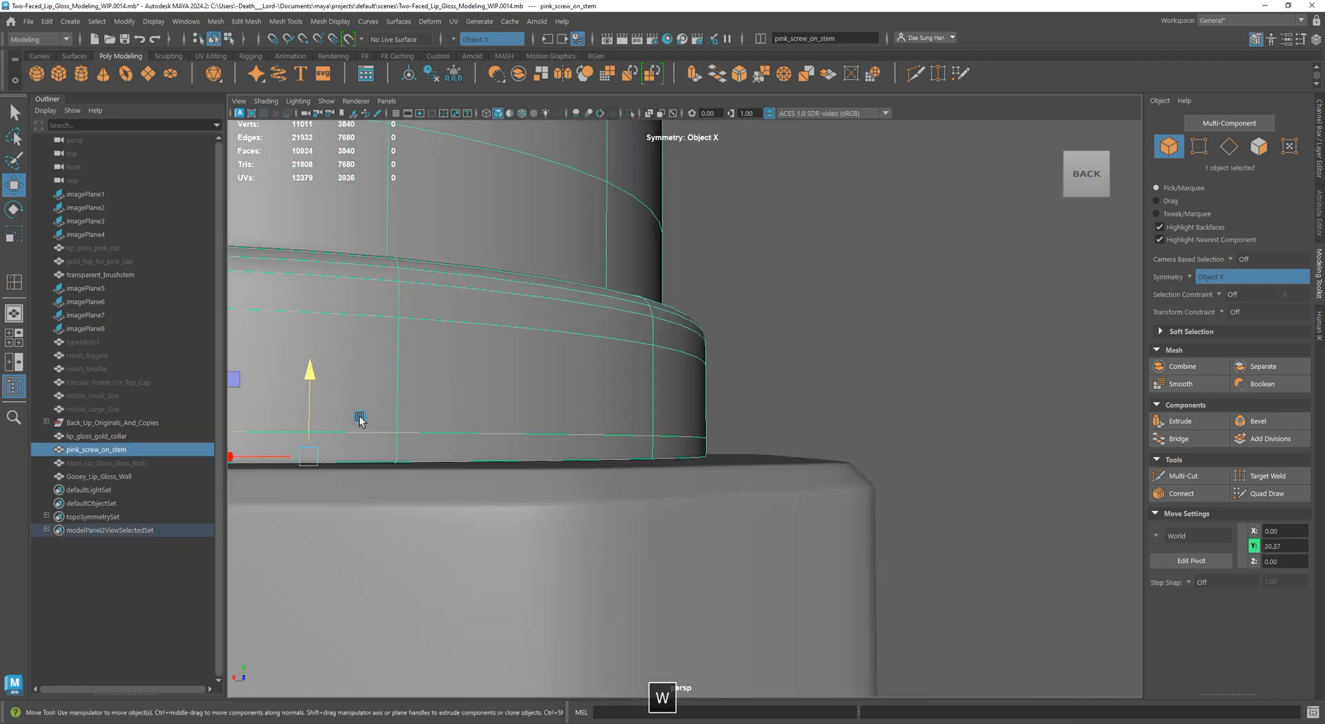
middle_click_drag(361, 419, 656, 382, "alt")
left_click_drag(657, 382, 596, 402, "alt")
left_click_drag(474, 402, 532, 404, "alt")
right_click_drag(531, 403, 612, 432, "alt")
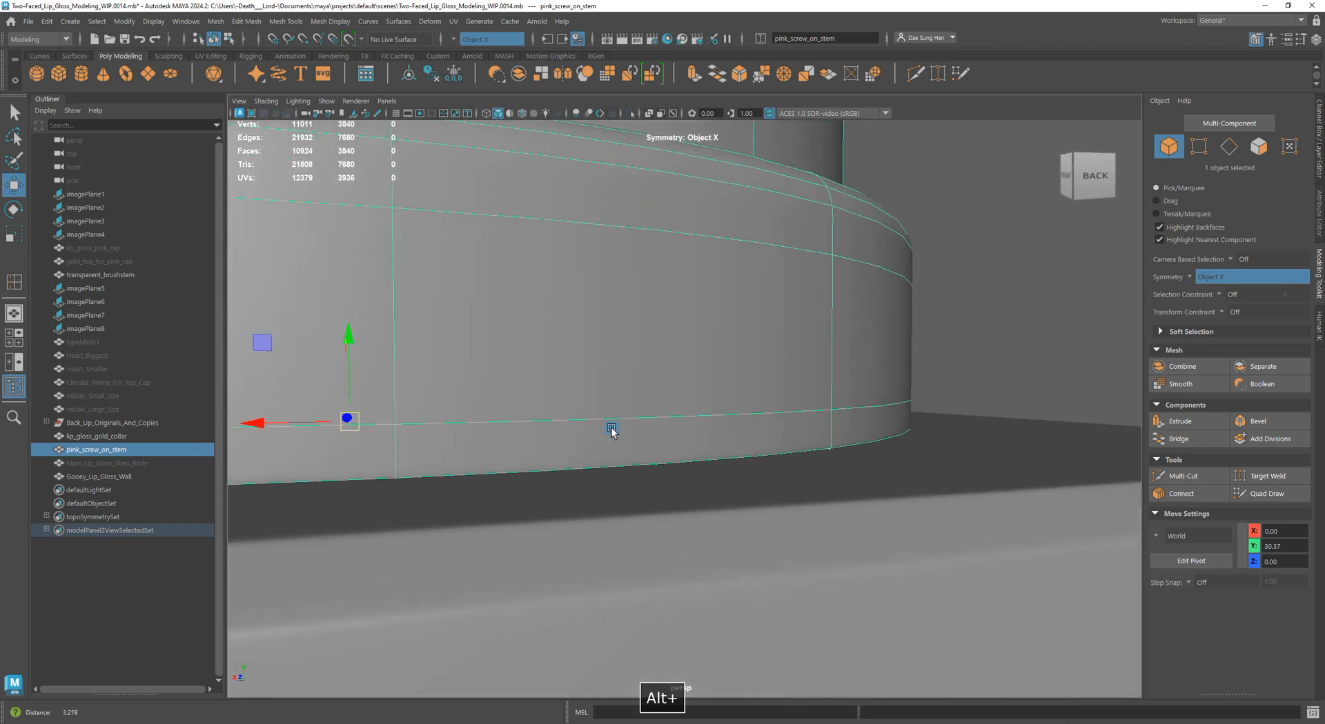
middle_click_drag(442, 377, 524, 372, "alt")
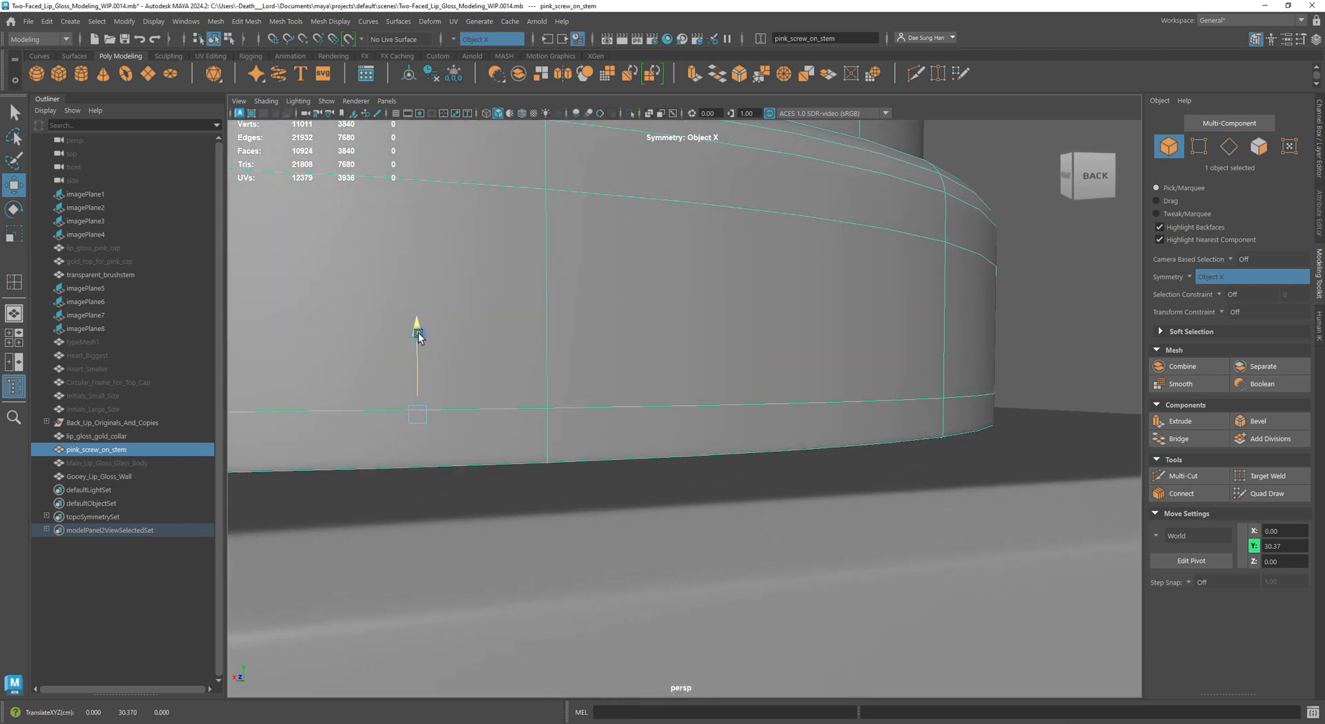
right_click_drag(804, 423, 716, 409, "alt")
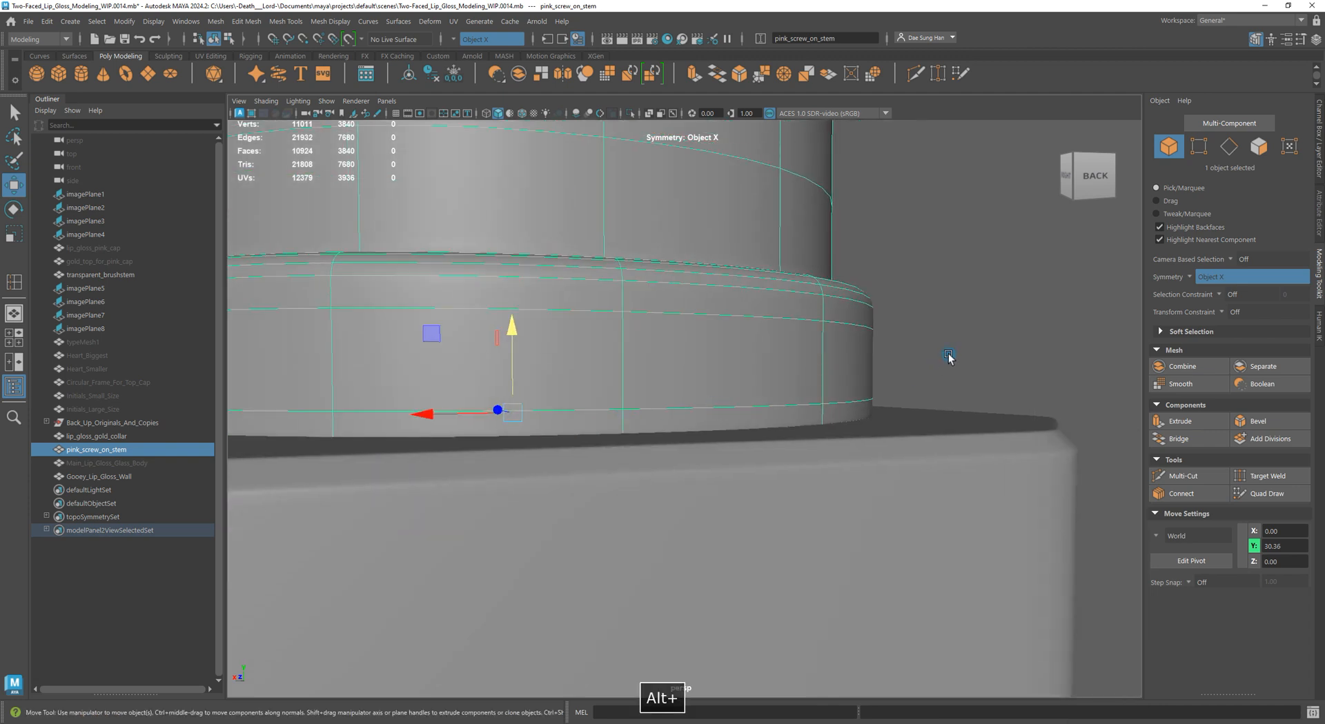
Bring up the stem's transform channels to check its placement, and delete its construction history
left_click(950, 360)
right_click_drag(856, 384, 736, 407, "alt")
left_click_drag(736, 408, 672, 432, "alt")
left_click(671, 433)
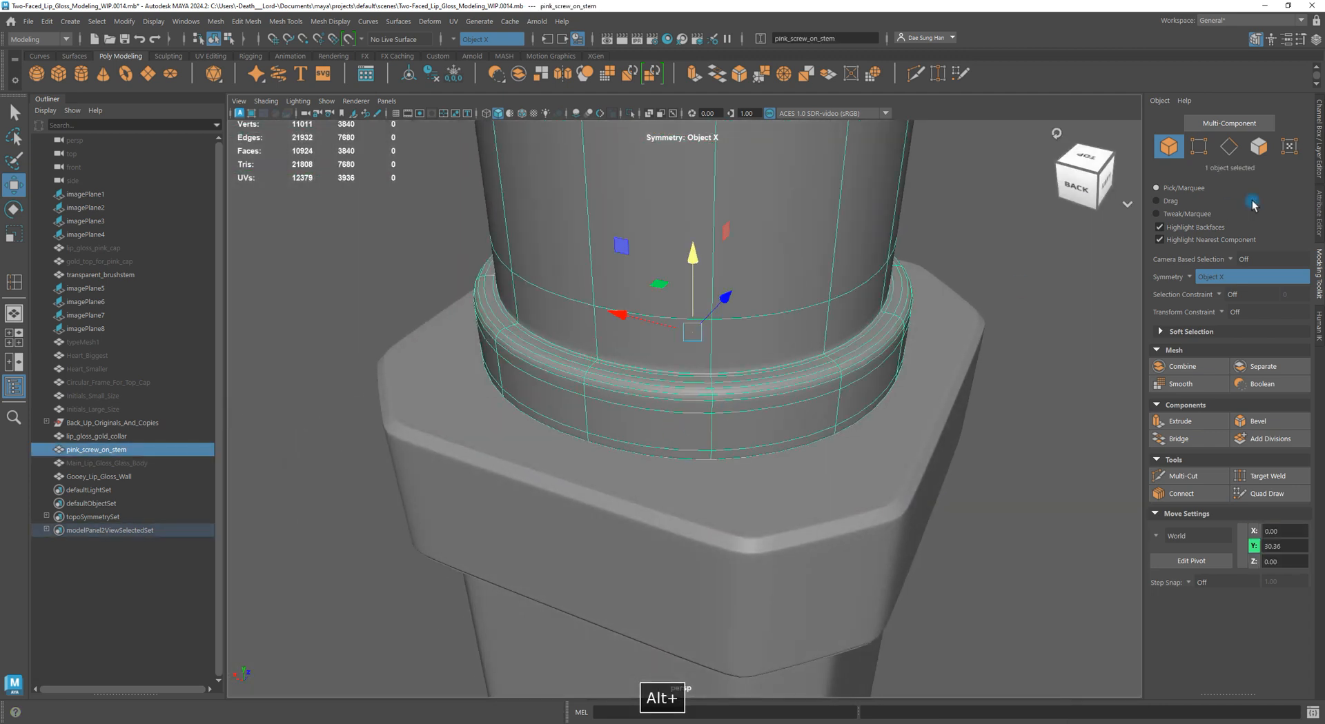
left_click(1315, 123)
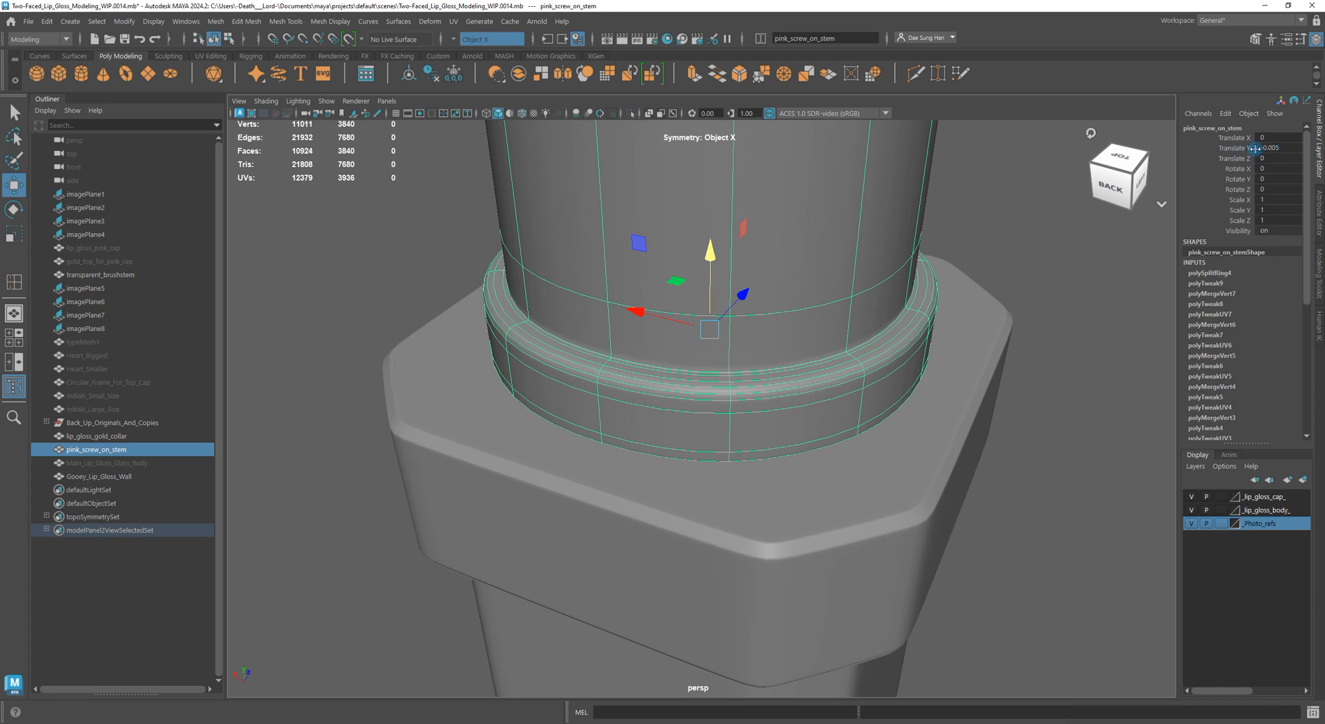
left_click_drag(921, 442, 985, 364, "alt")
right_click_drag(984, 363, 849, 317, "alt")
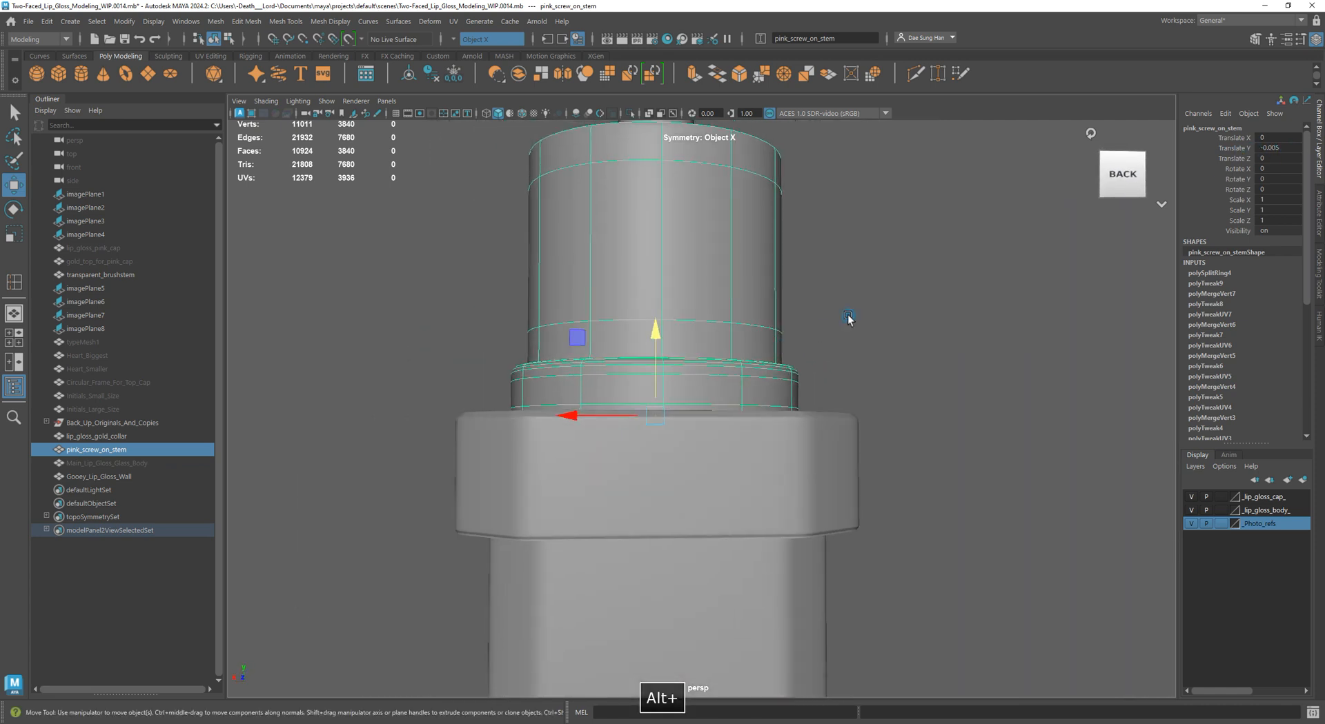
left_click(437, 78)
left_click(914, 275)
Unhide typeMesh1, both hearts, the circular frame, both initials meshes and Main_Lip_Gloss_Glass_Body
left_click_drag(913, 275, 751, 440, "alt")
left_click(718, 384)
left_click_drag(833, 433, 340, 485, "alt")
left_click(825, 500)
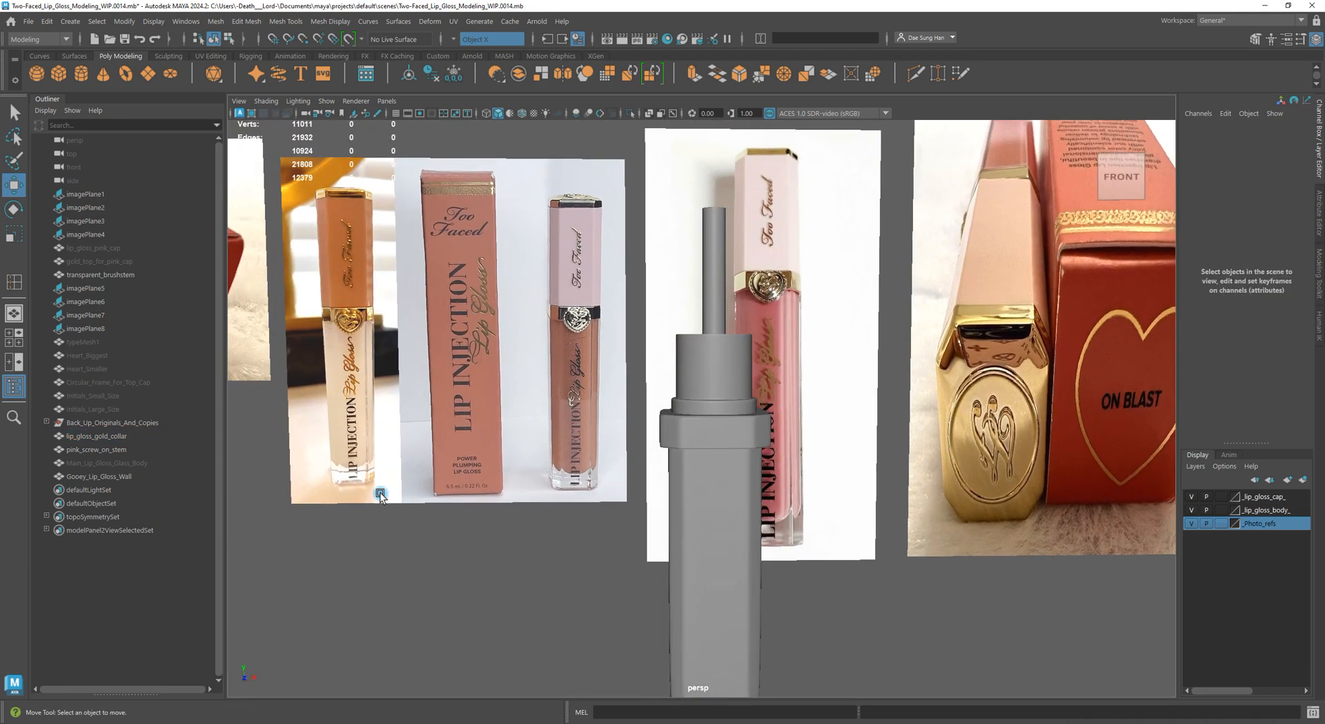
scroll(340, 486, "down", 4)
left_click_drag(516, 514, 522, 513, "alt")
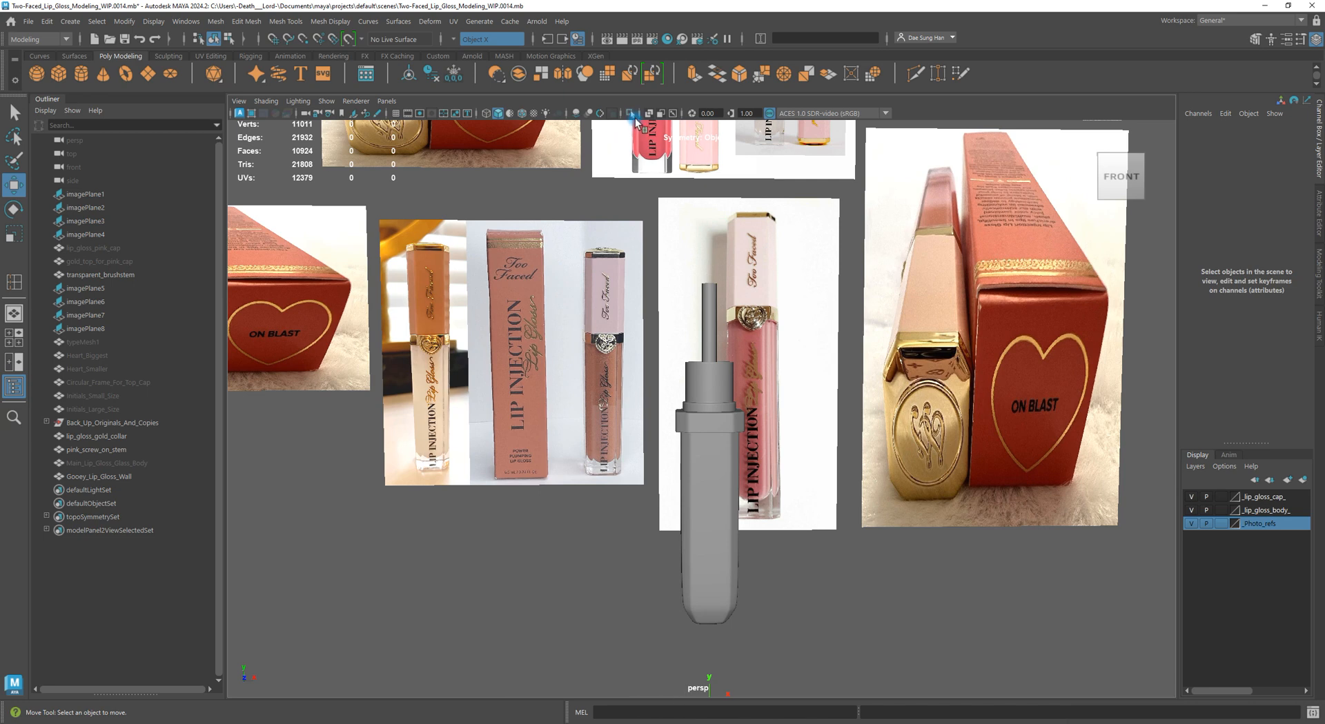
left_click_drag(97, 342, 117, 409)
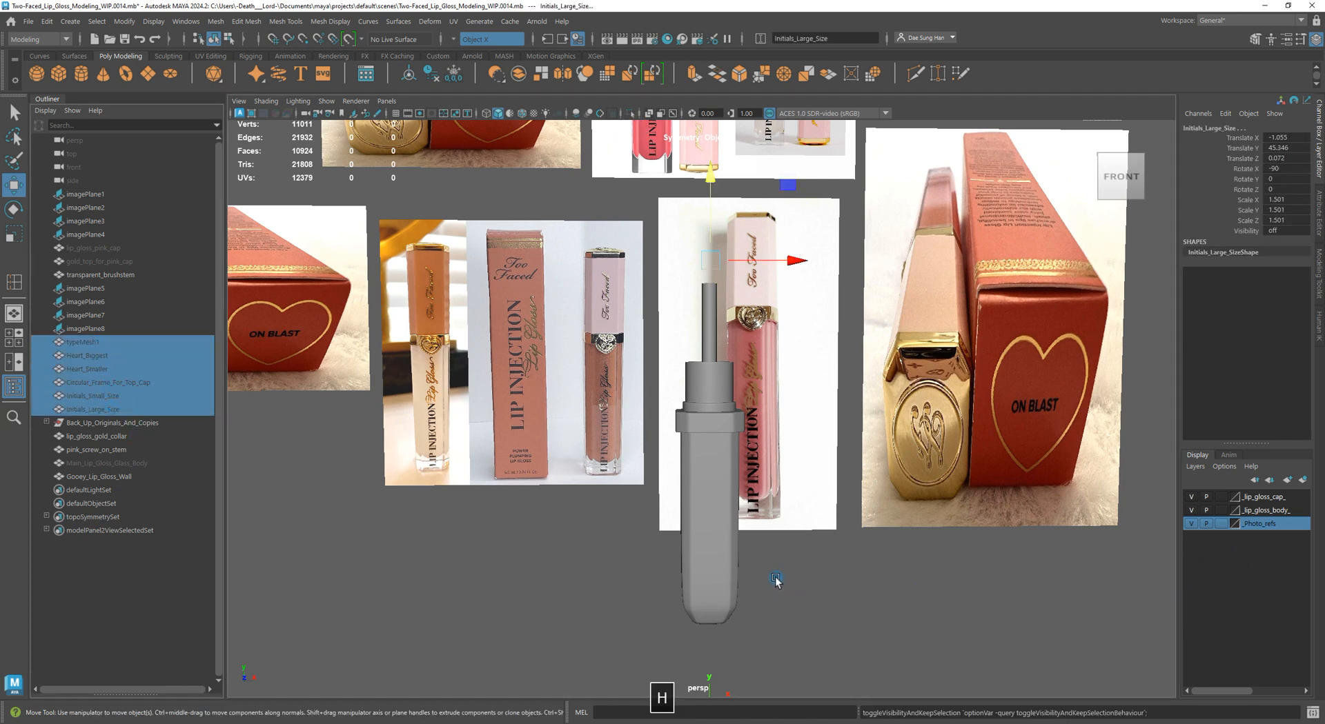
left_click(119, 464)
key("h")
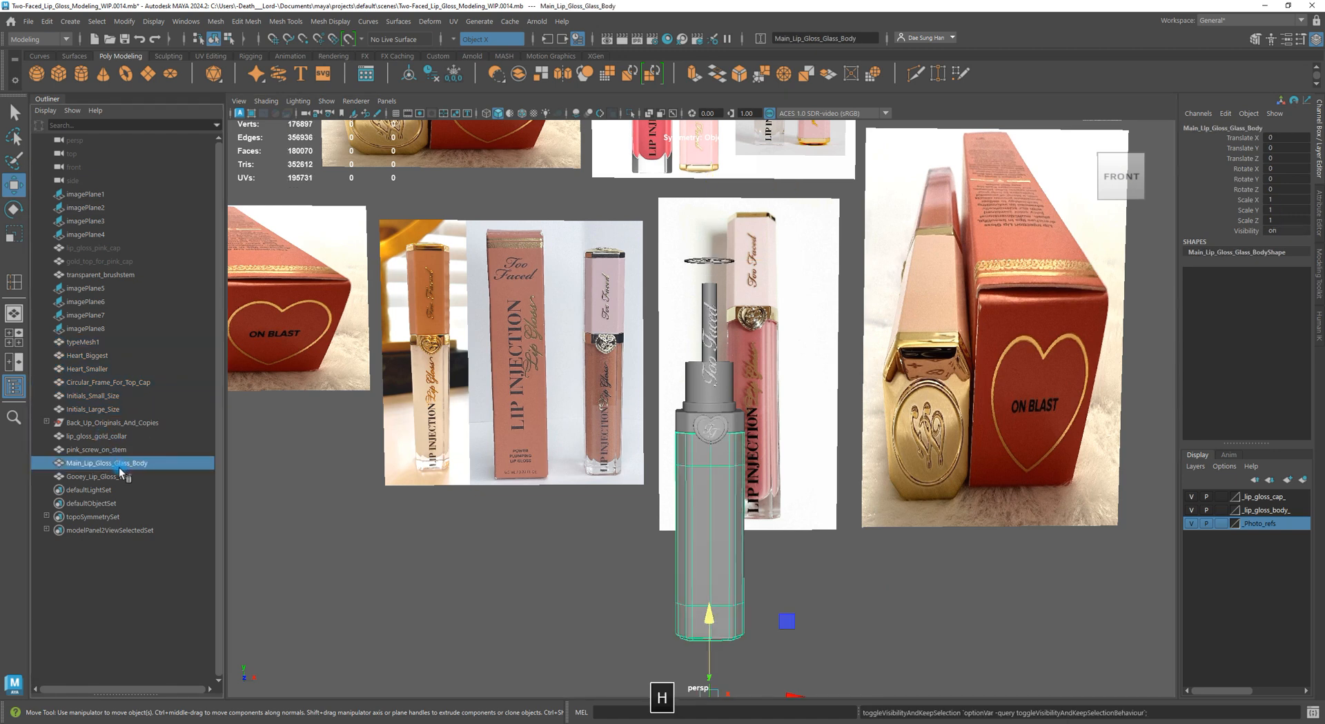
left_click(555, 617)
Unhide lip_gloss_pink_cap and gold_top_for_pink_cap to complete the assembled model
left_click_drag(688, 534, 549, 486, "alt")
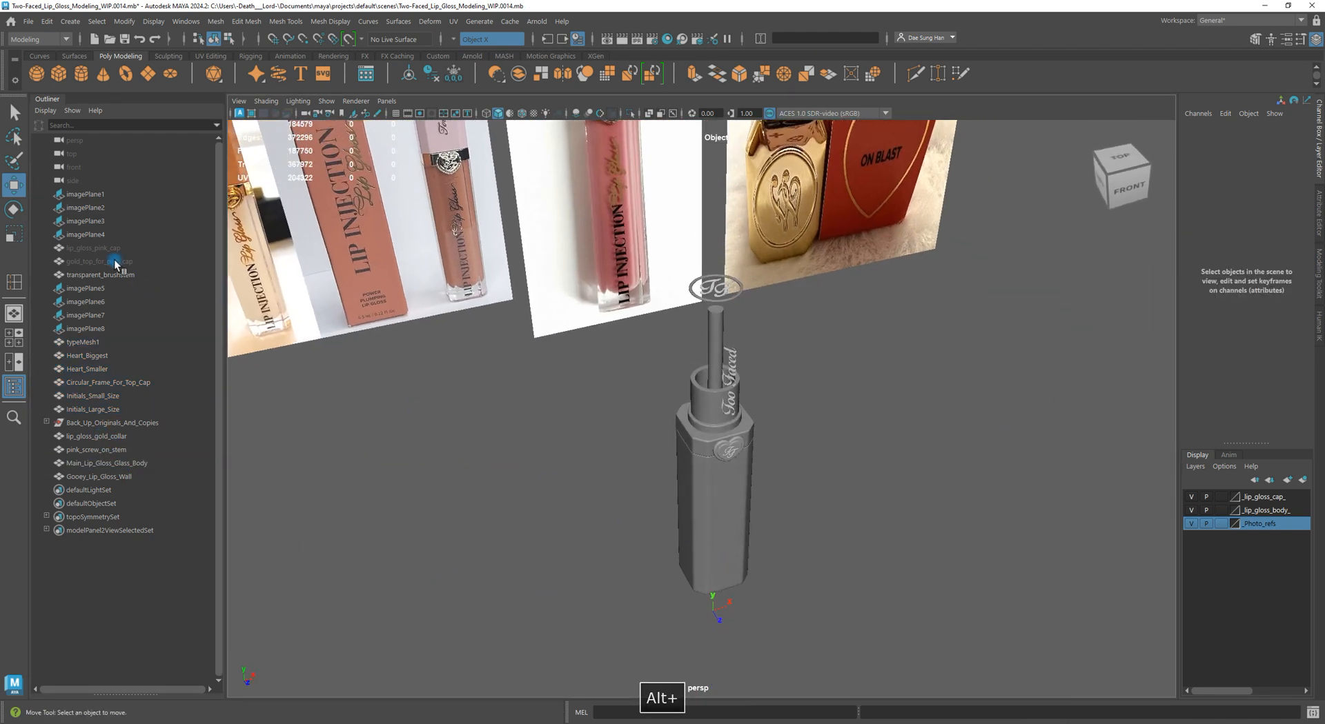
left_click_drag(113, 261, 94, 252)
key("h")
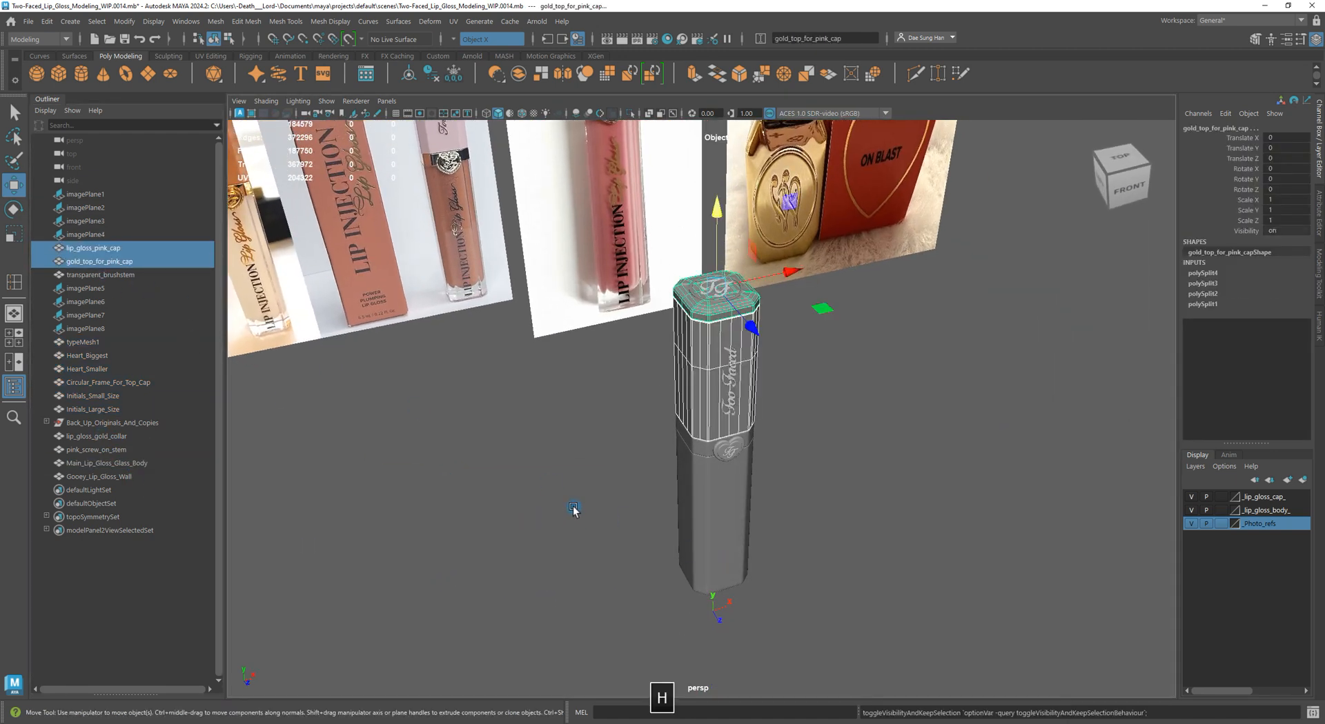
left_click(833, 524)
Inspect the assembled lip gloss and the large initials on top of the cap
left_click_drag(833, 524, 677, 405, "alt")
right_click_drag(677, 405, 759, 412, "alt")
left_click_drag(759, 412, 859, 449, "alt")
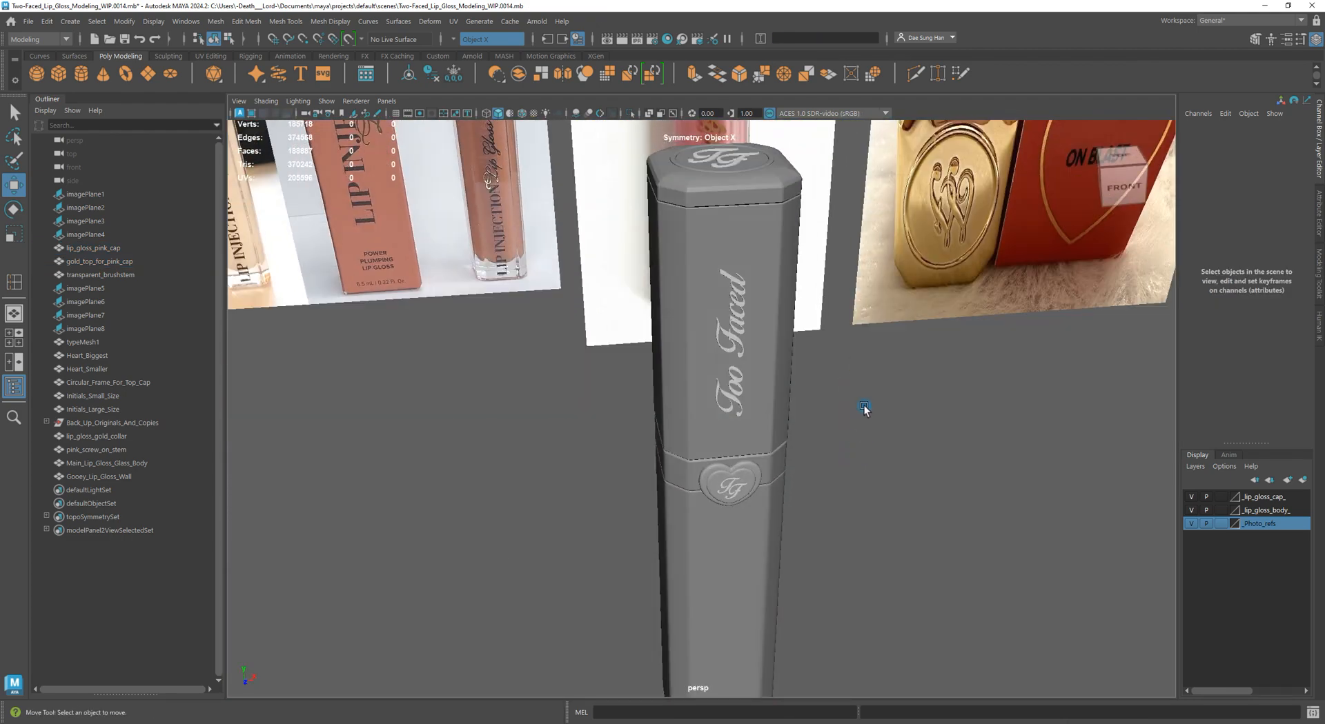
left_click_drag(820, 276, 930, 418, "alt")
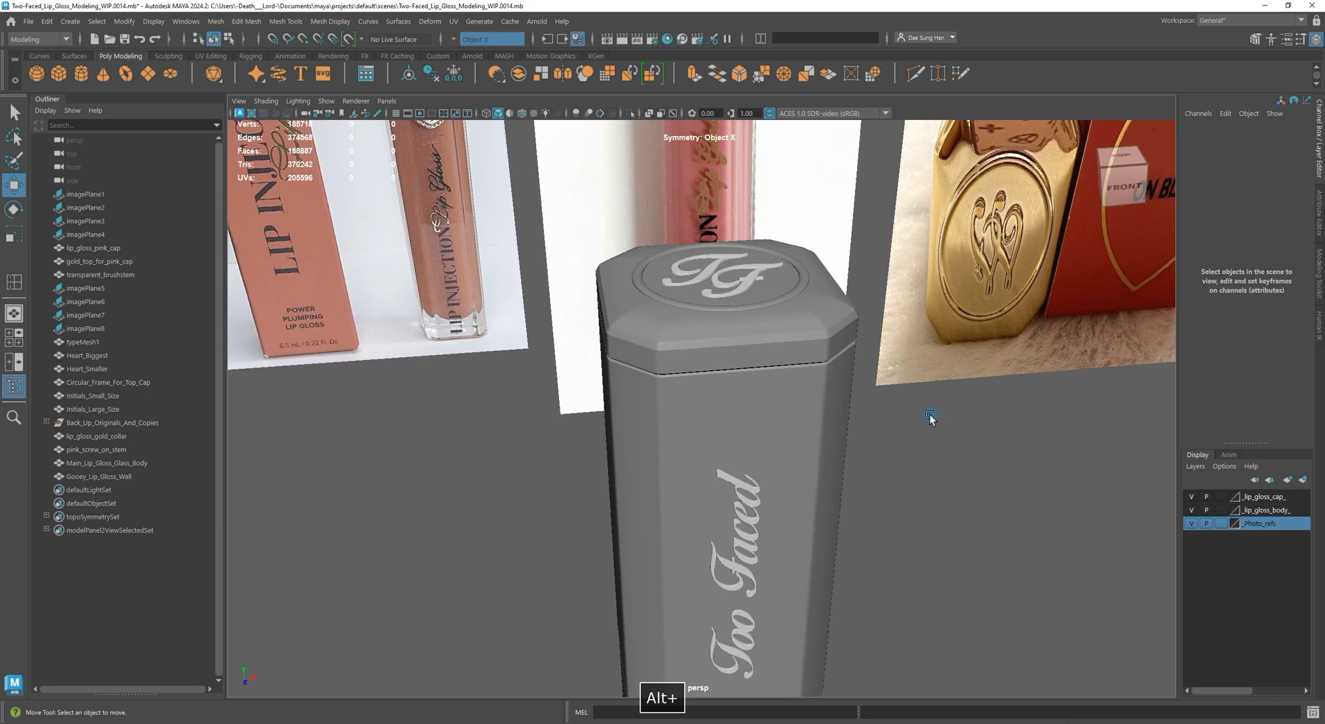
left_click(752, 278)
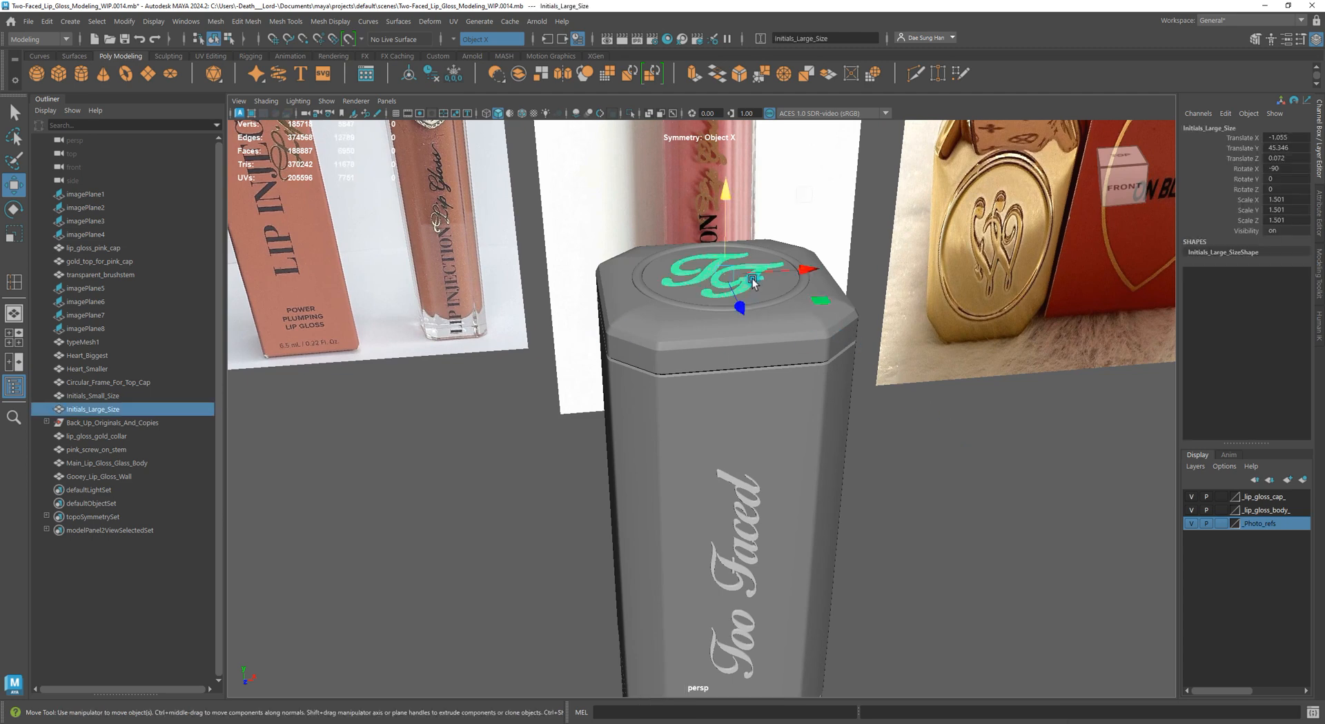
left_click(968, 440)
Study the applicator wand and cap details in the reference photos and compare them with the modeled cap
right_click_drag(967, 440, 523, 499, "alt")
left_click_drag(405, 493, 774, 520, "alt")
right_click_drag(655, 308, 601, 303, "alt")
middle_click_drag(600, 303, 579, 556, "alt")
middle_click_drag(617, 242, 639, 556, "alt")
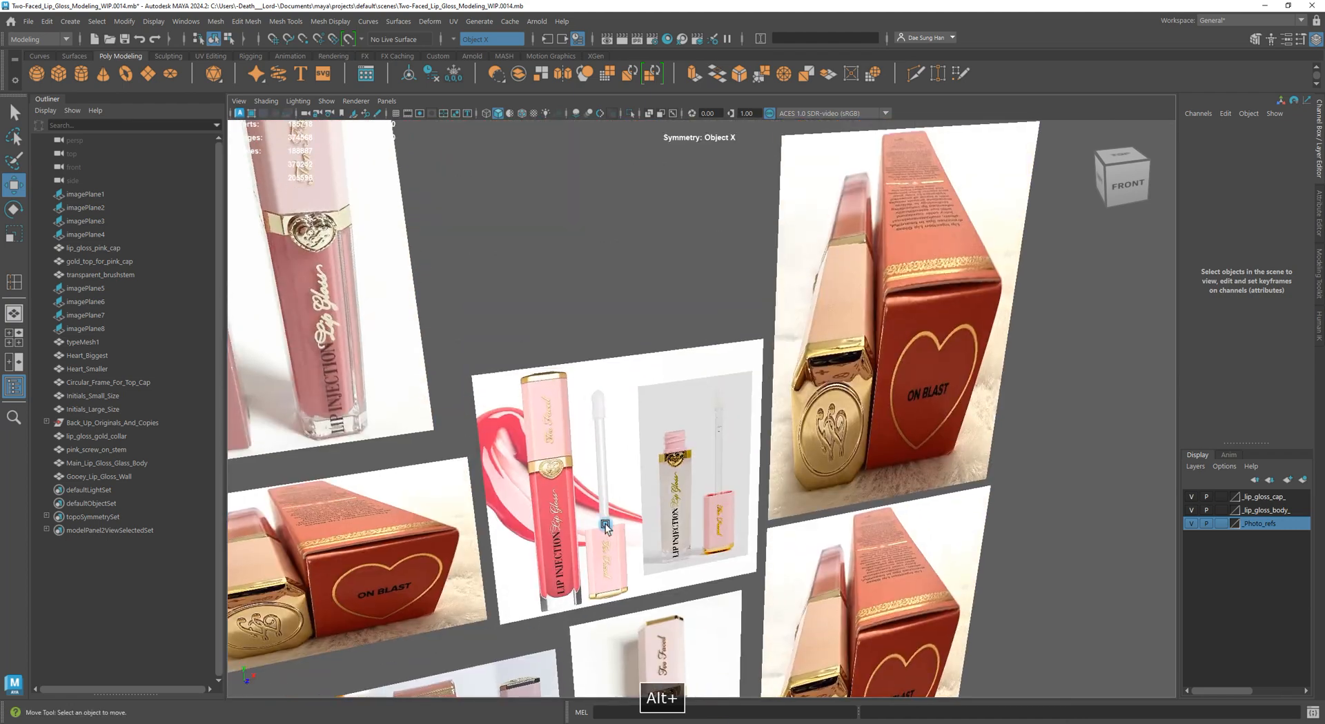
right_click_drag(639, 556, 786, 653, "alt")
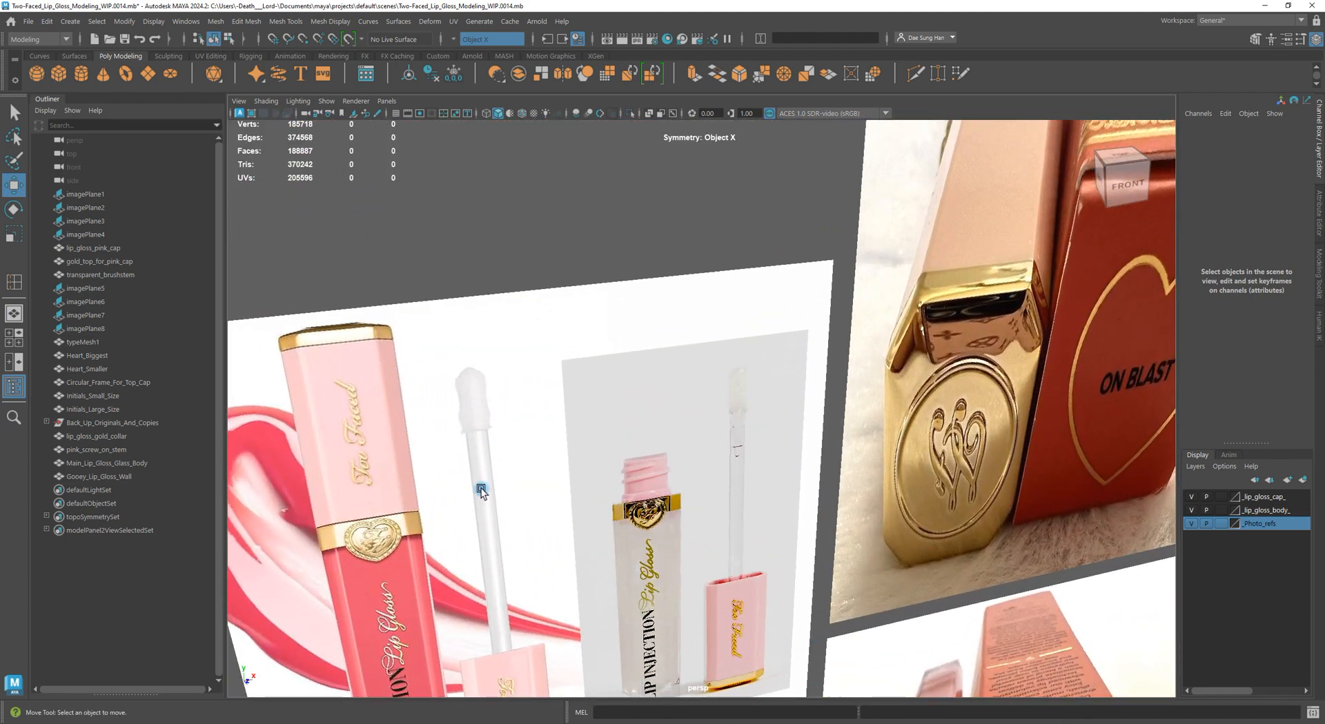
right_click_drag(642, 541, 486, 530, "alt")
middle_click_drag(486, 530, 530, 315, "alt")
right_click_drag(530, 315, 433, 310, "alt")
middle_click_drag(434, 310, 444, 188, "alt")
right_click_drag(701, 552, 651, 548, "alt")
middle_click_drag(651, 547, 673, 353, "alt")
right_click_drag(673, 353, 778, 369, "alt")
middle_click_drag(778, 370, 668, 387, "alt")
right_click_drag(668, 387, 1014, 511, "alt")
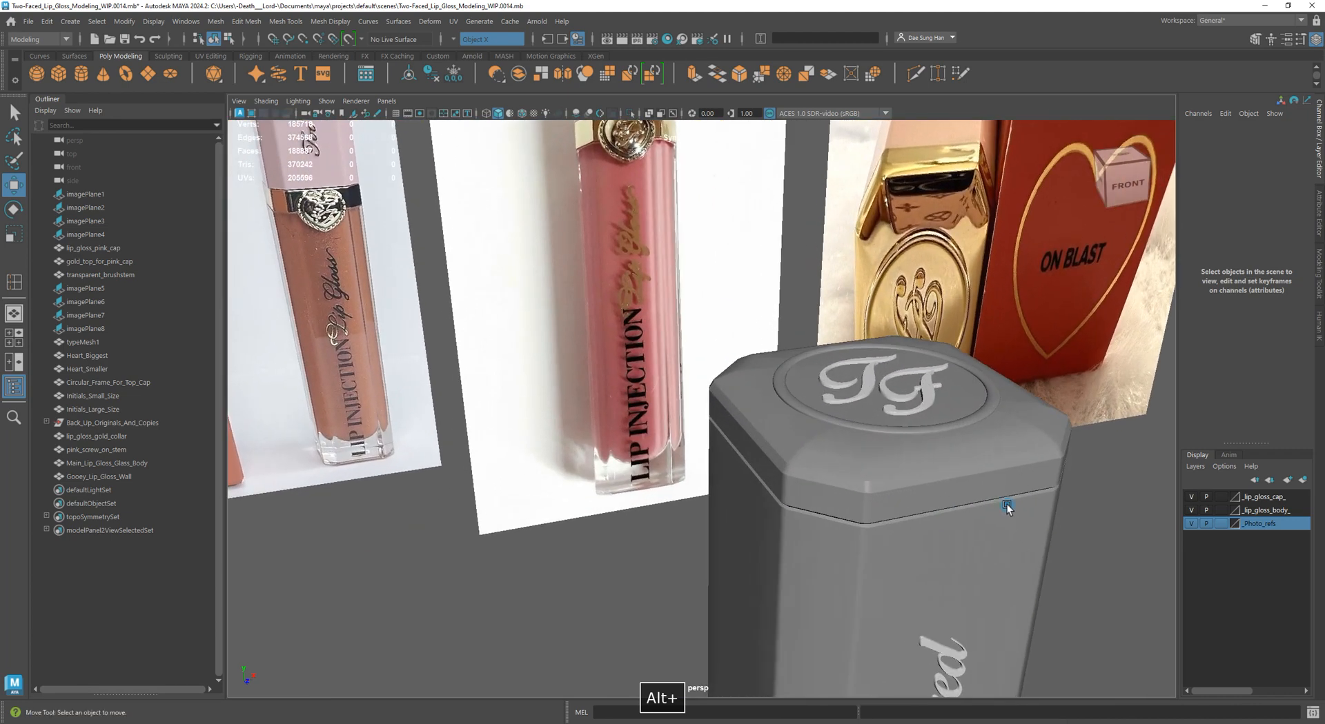
middle_click_drag(1015, 511, 808, 463, "alt")
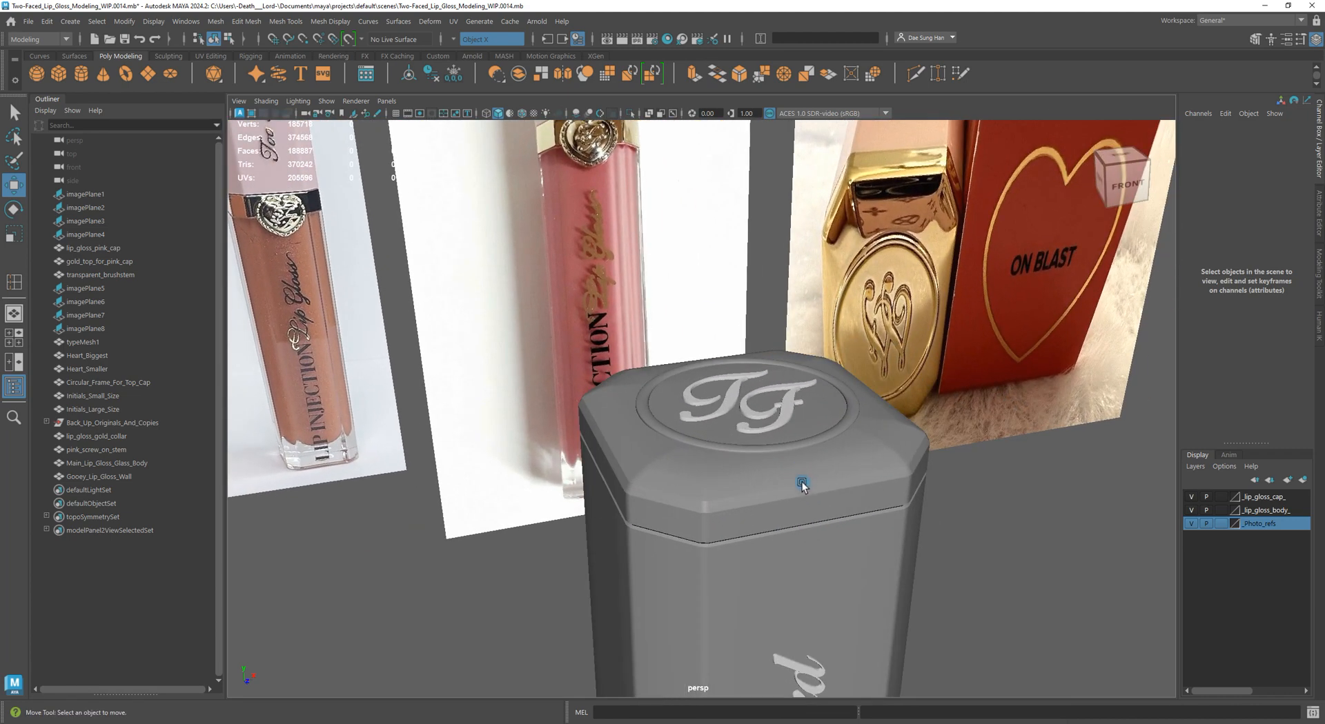